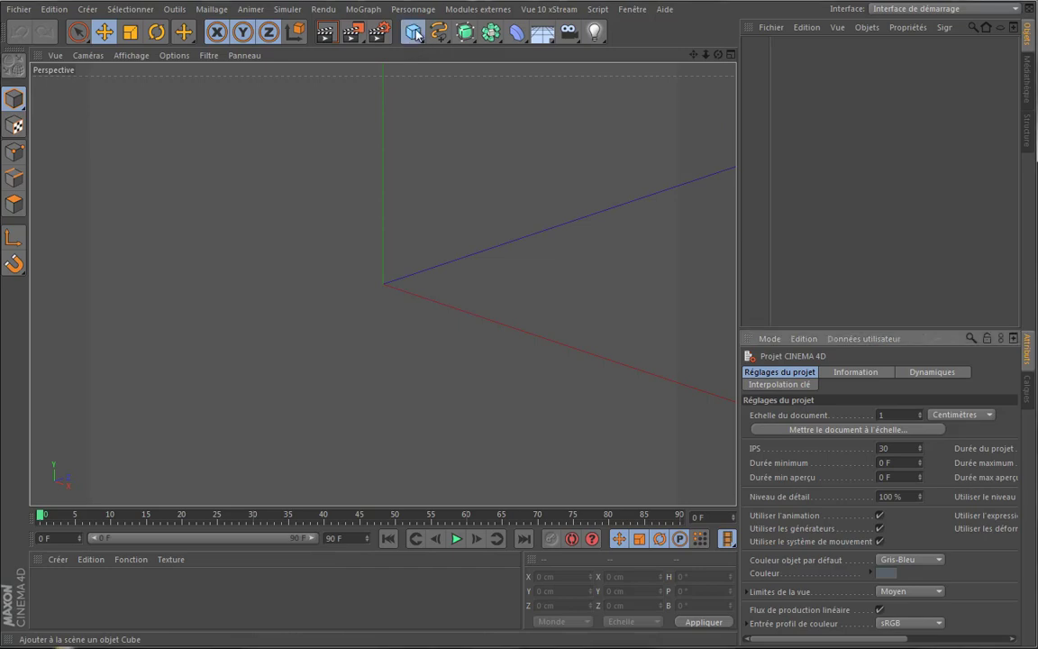
Add a Neutre null object from the Cube fold-out and rename it 'test xpresso'.
left_click_drag(412, 32, 462, 57)
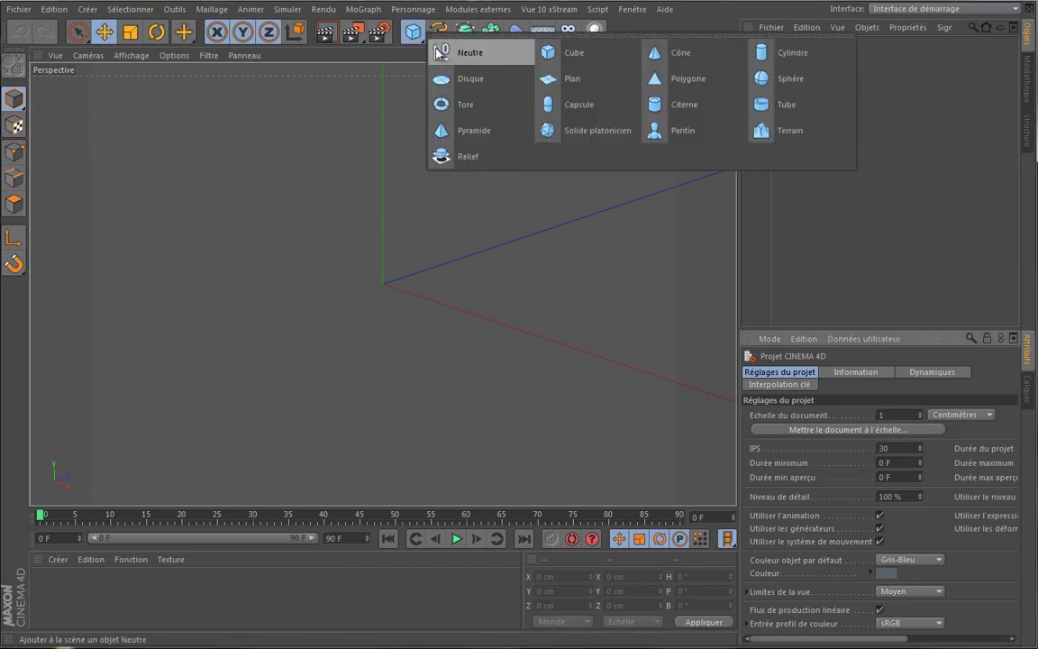
left_click(482, 54)
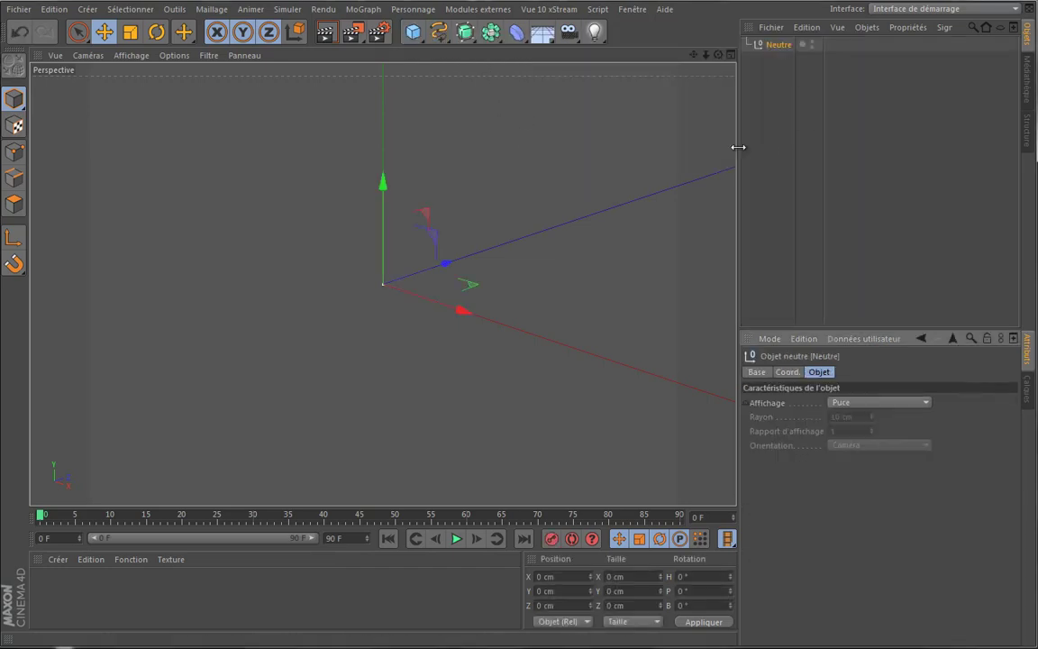
double_click(779, 45)
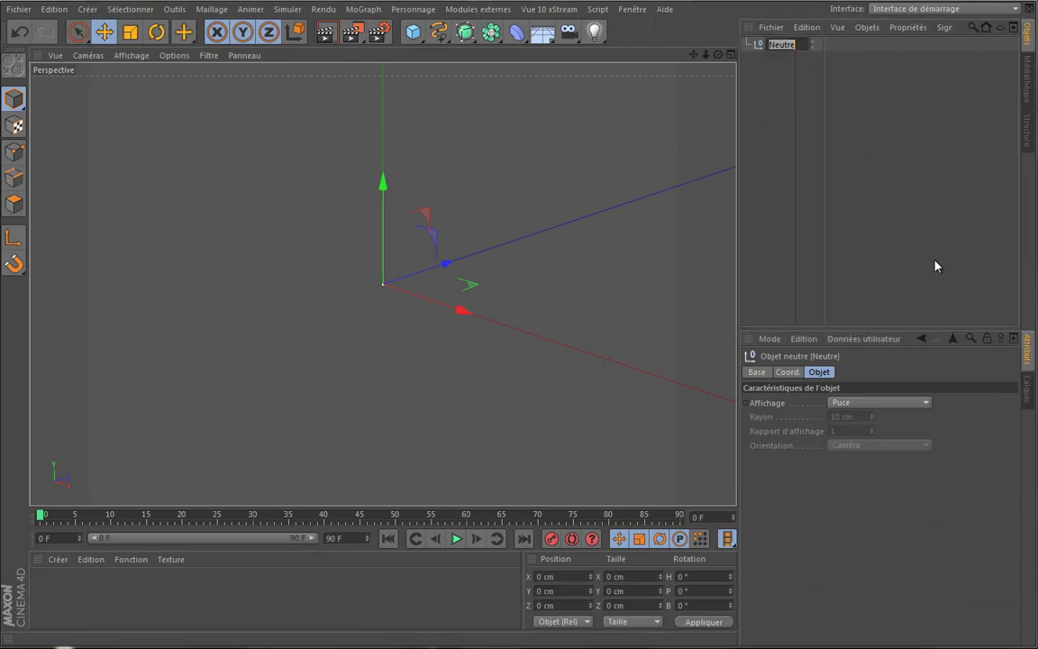
type("test xpresso")
key("Return")
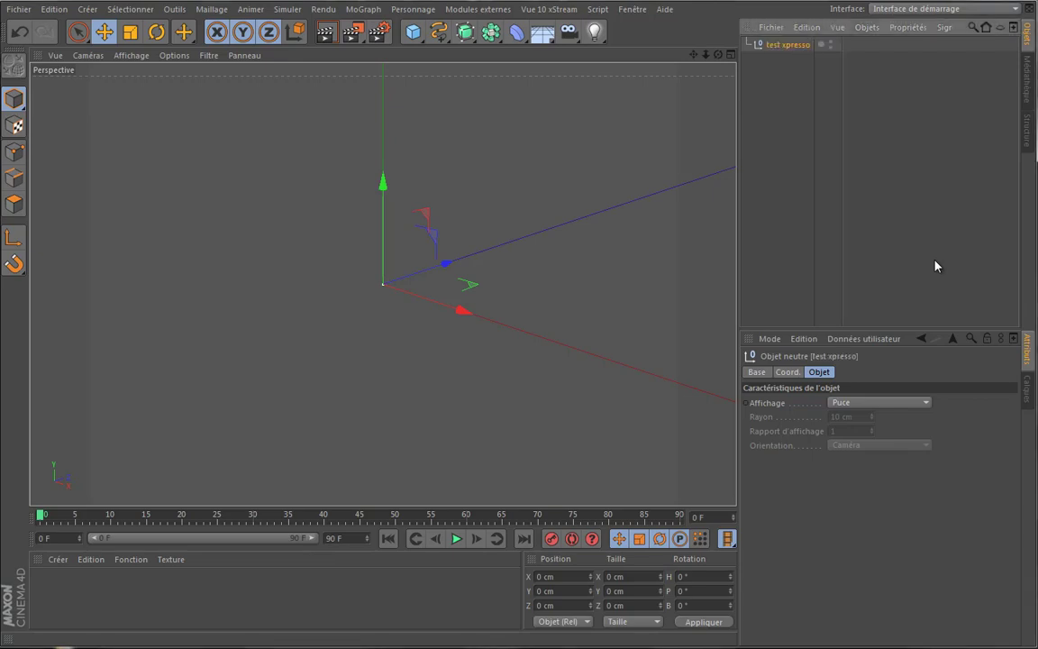
Attach an XPresso tag to 'test xpresso' via Propriétés CINEMA 4D, then minimize the editor.
right_click(788, 47)
mouse_move(847, 52)
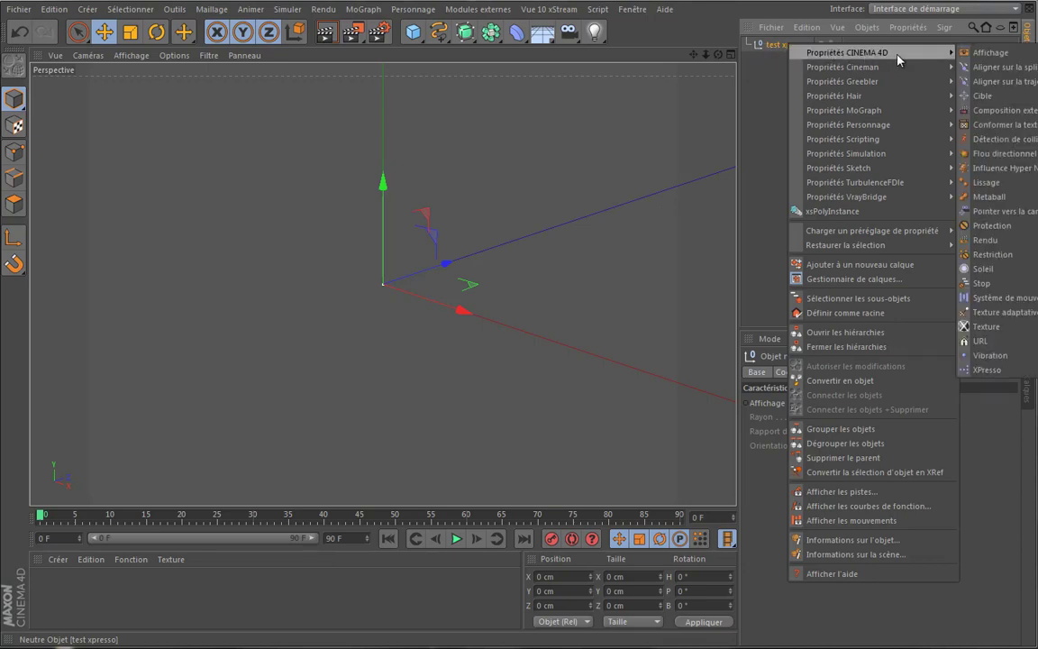
left_click(987, 370)
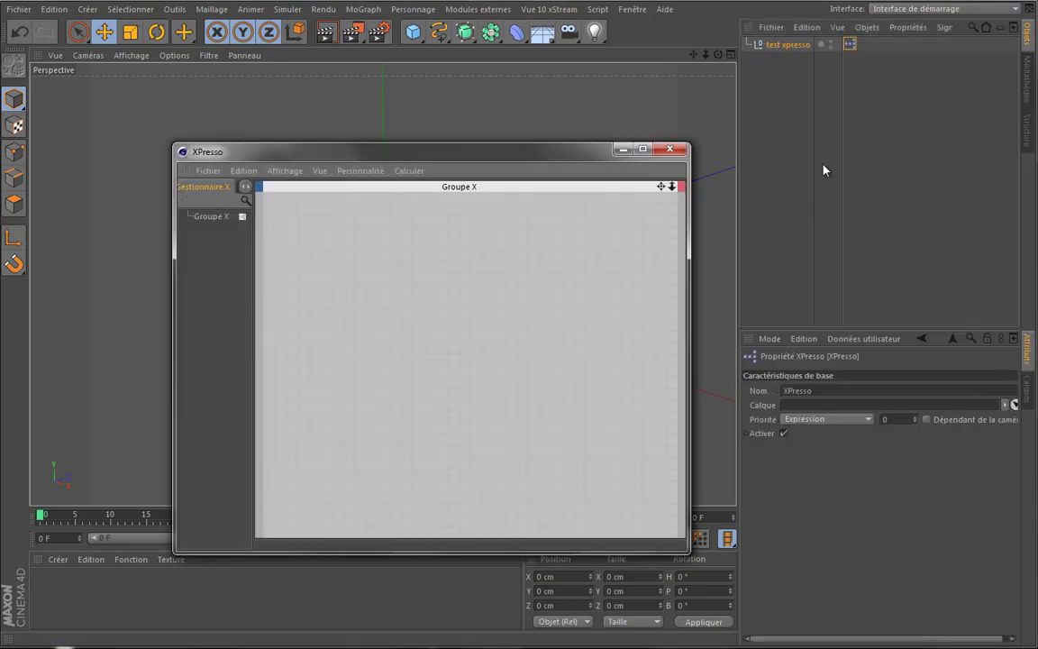
mouse_move(469, 153)
left_mouse_down()
mouse_move(722, 179)
mouse_move(401, 238)
left_mouse_up()
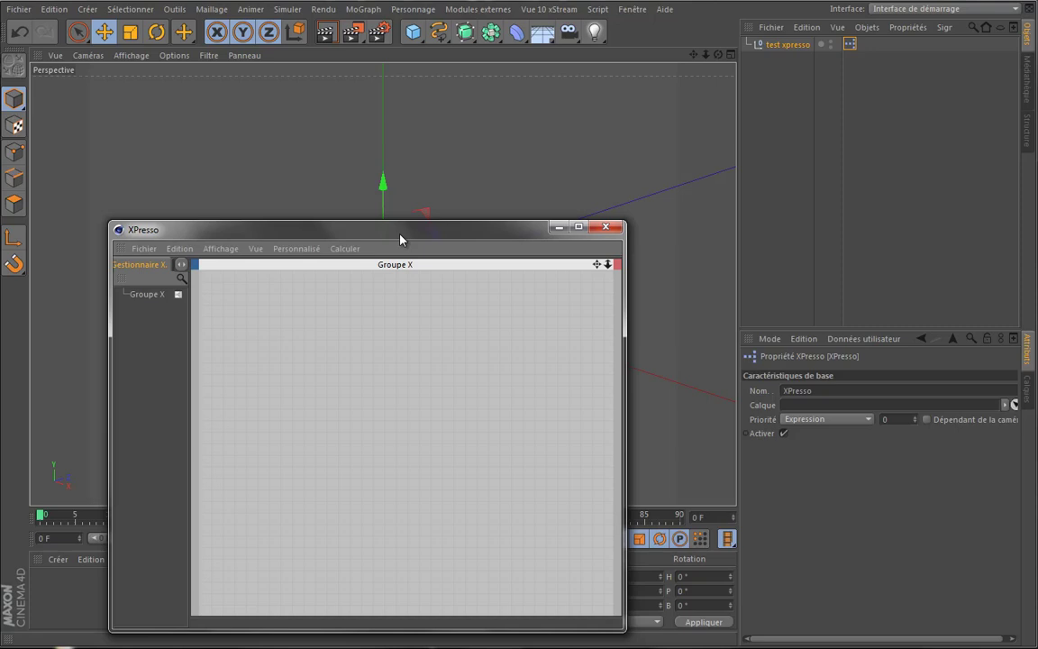
mouse_move(401, 239)
left_mouse_down()
mouse_move(412, 211)
mouse_move(387, 211)
mouse_move(387, 174)
mouse_move(427, 190)
mouse_move(406, 175)
mouse_move(407, 193)
left_mouse_up()
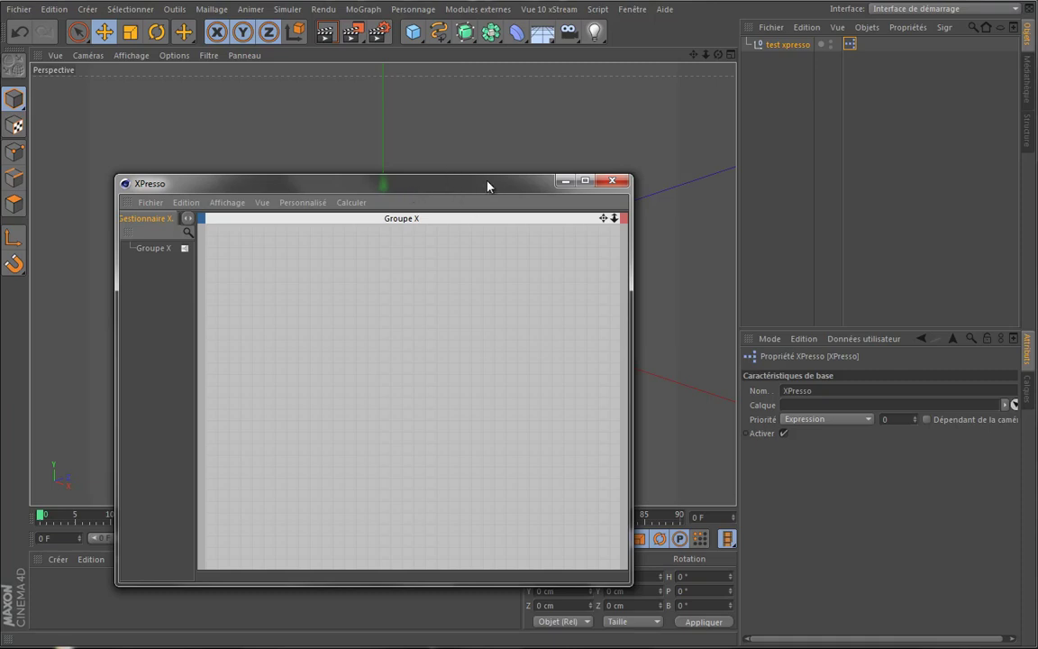
mouse_move(488, 185)
left_mouse_down()
mouse_move(544, 206)
mouse_move(524, 213)
left_mouse_up()
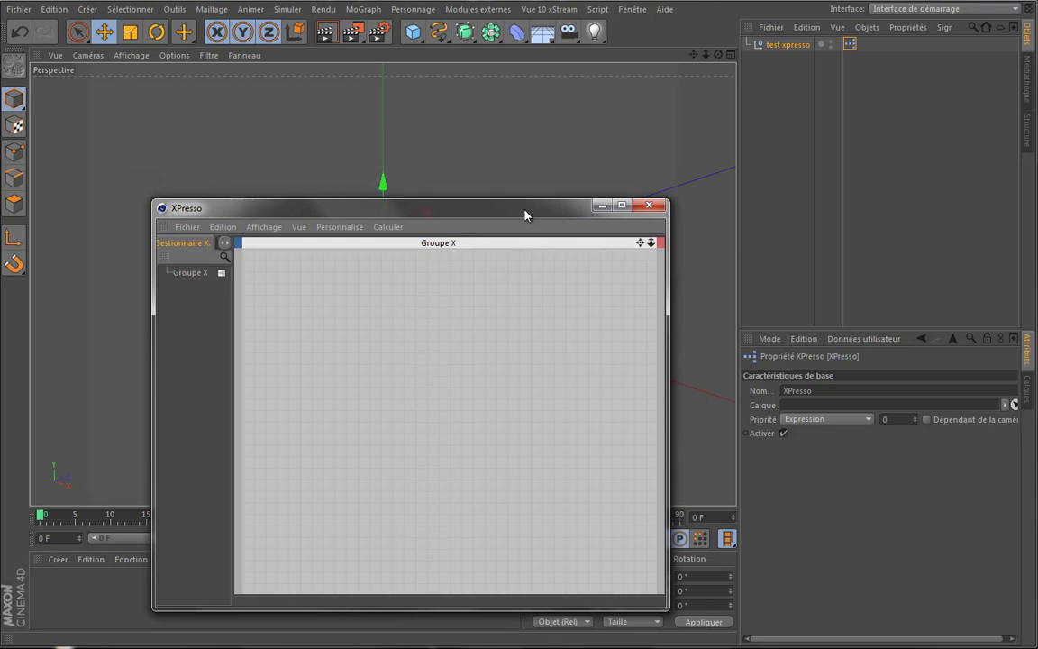
left_click(597, 207)
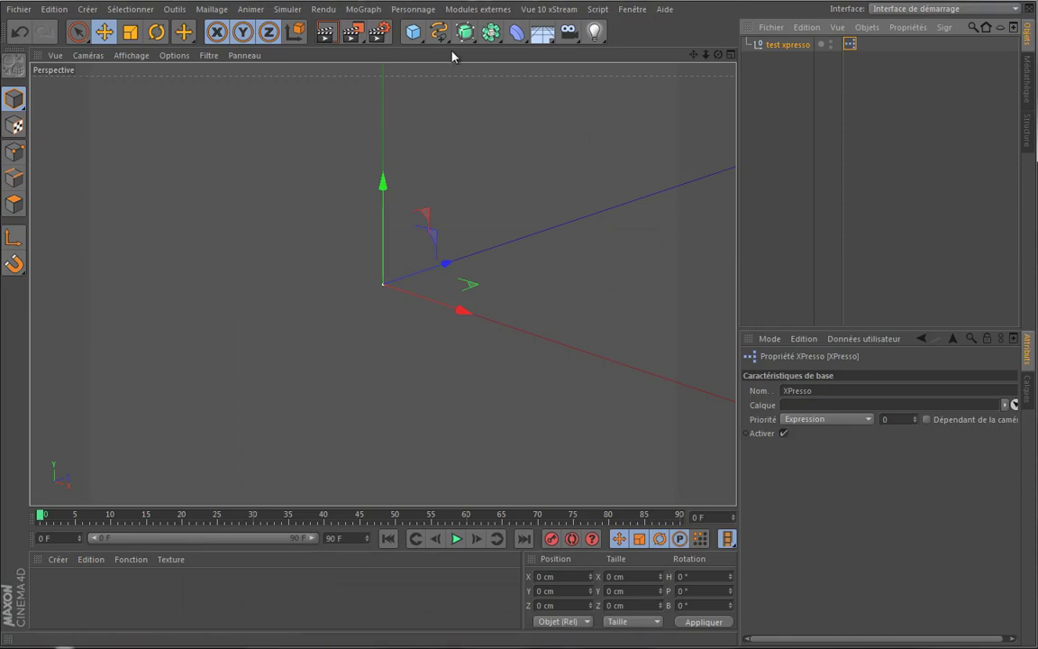
Add two cubes and slide the first one to the right along X.
left_click(412, 31)
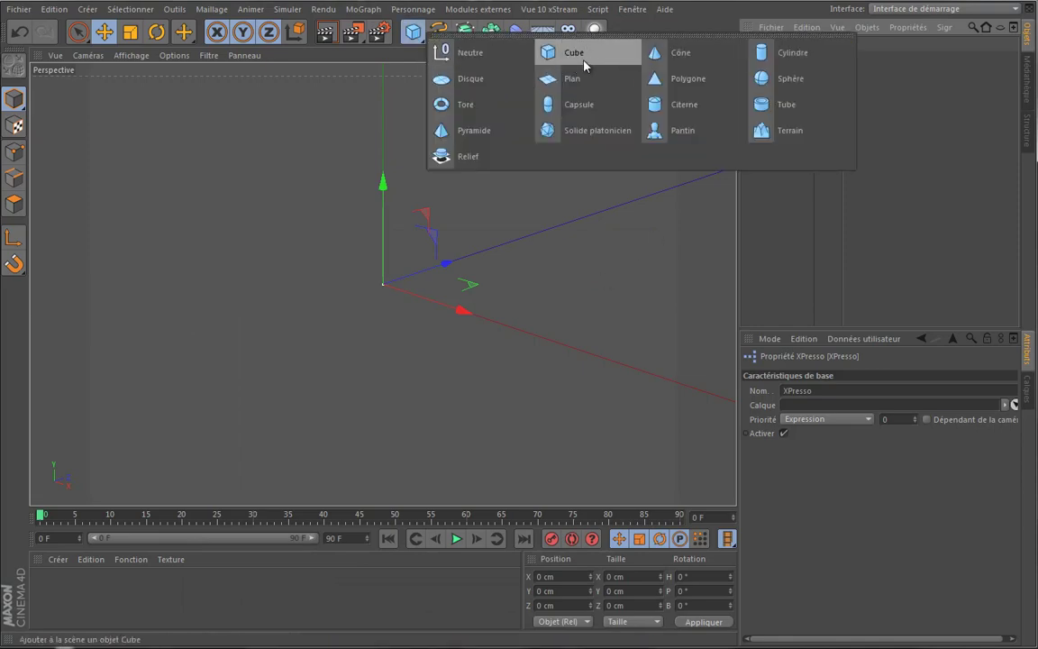
left_click(549, 53)
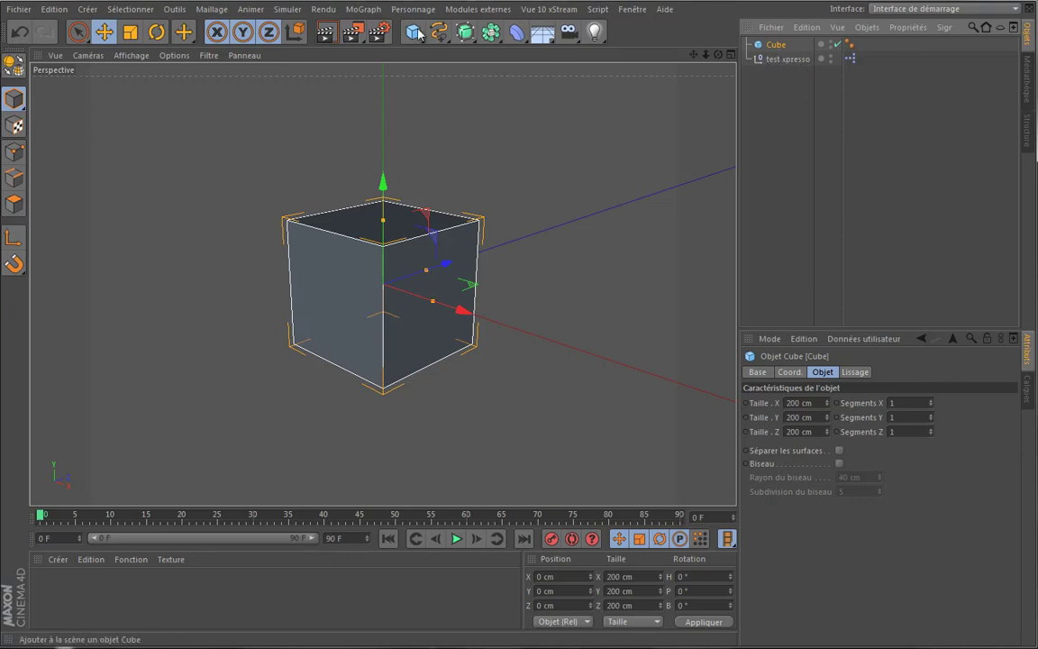
left_click_drag(417, 33, 568, 51)
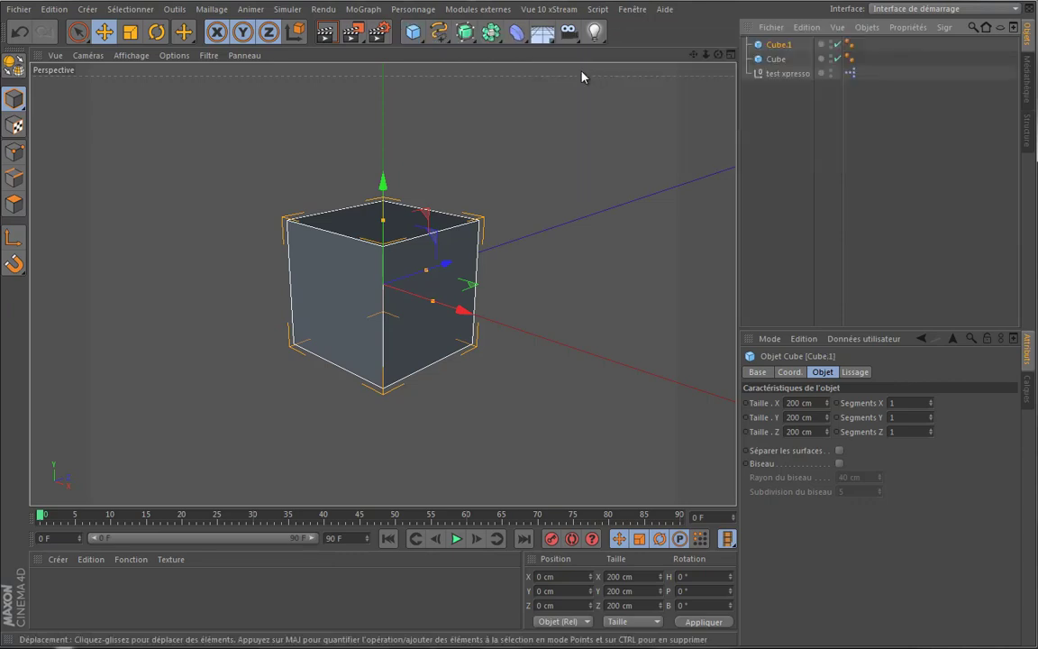
double_click(776, 58)
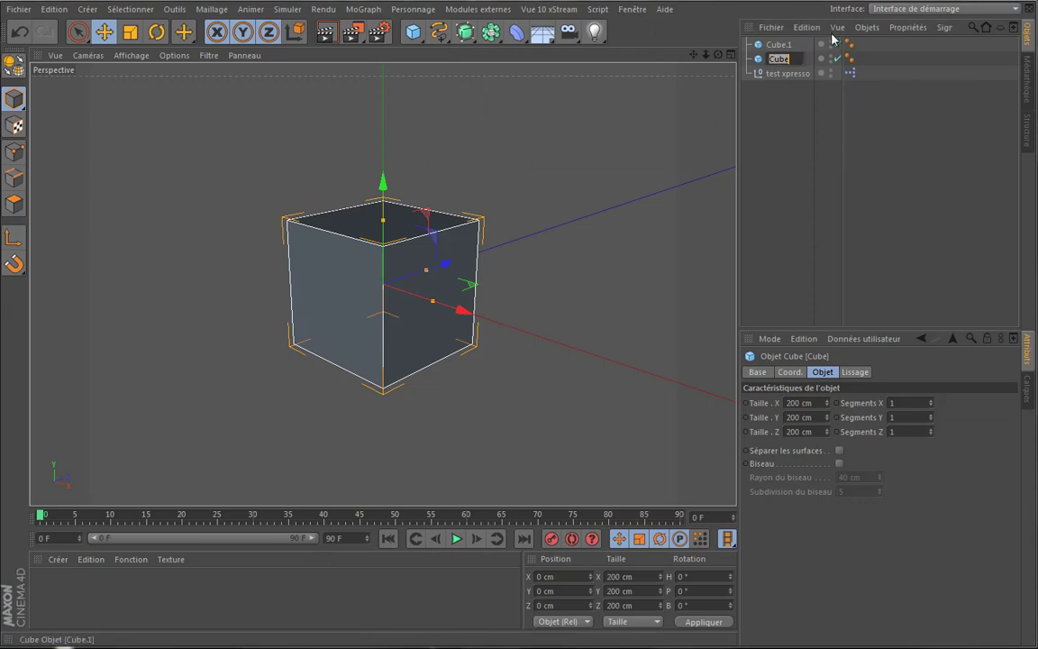
left_click_drag(463, 309, 629, 394)
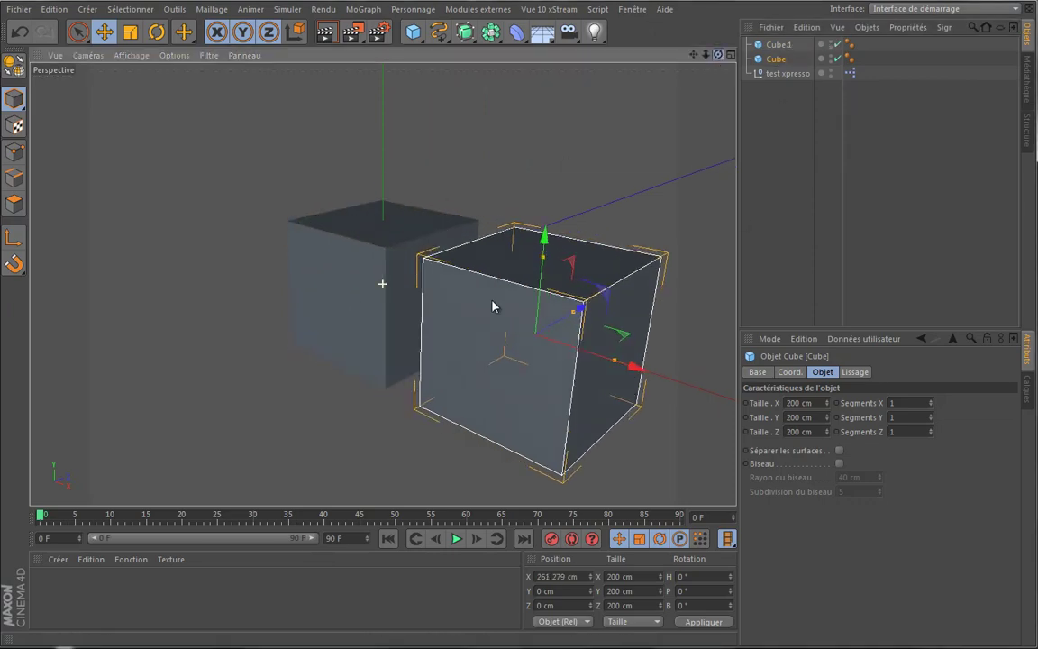
left_click_drag(491, 306, 493, 301, "alt")
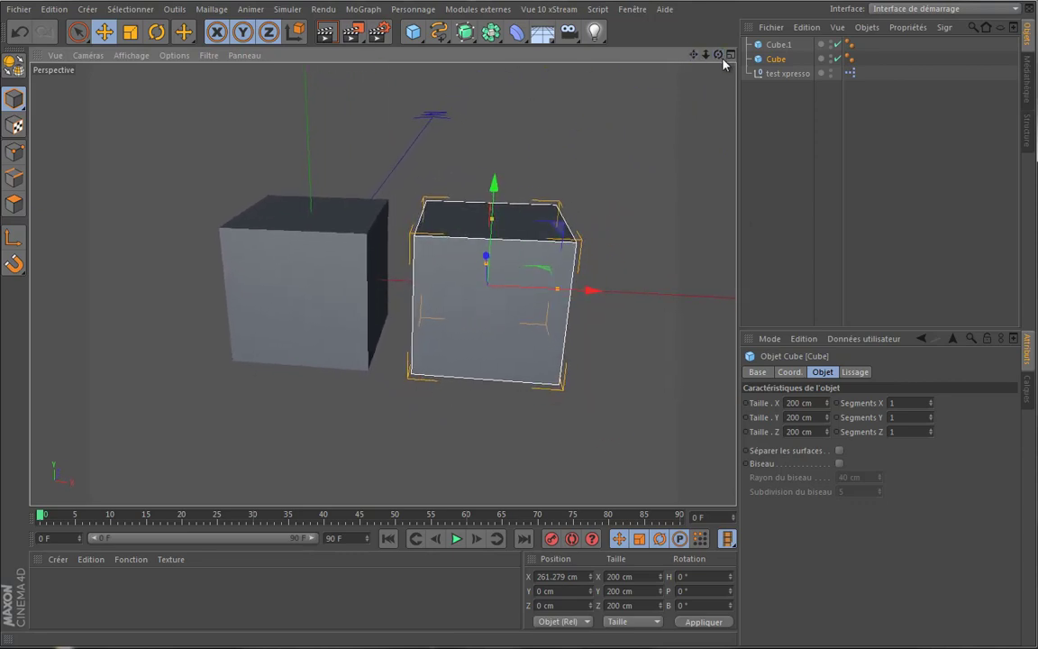
Set Cube.1's Position Y to 0 cm in the Coordinates tab.
left_click(334, 260)
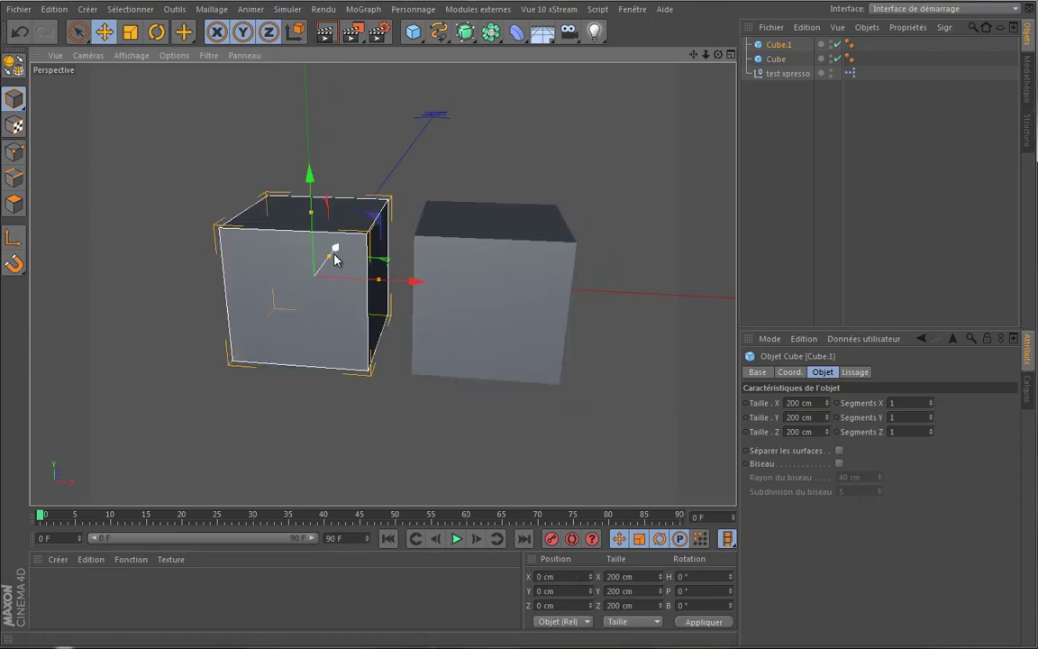
mouse_move(310, 175)
left_mouse_down()
mouse_move(323, 200)
mouse_move(315, 122)
mouse_move(336, 217)
mouse_move(305, 108)
mouse_move(317, 169)
mouse_move(308, 128)
left_mouse_up()
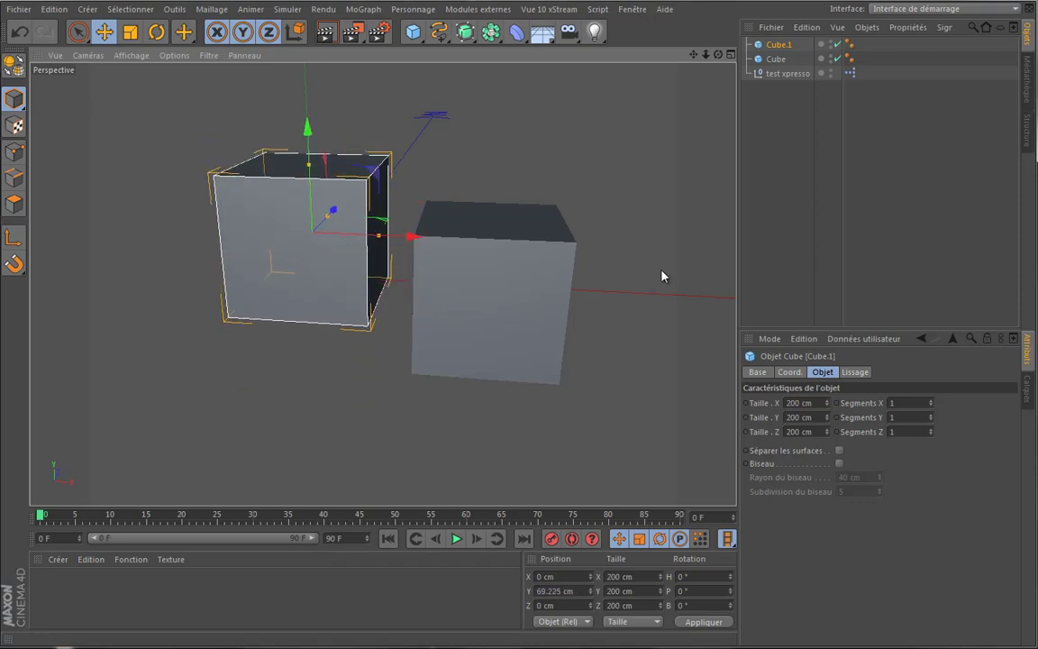
left_click(776, 60)
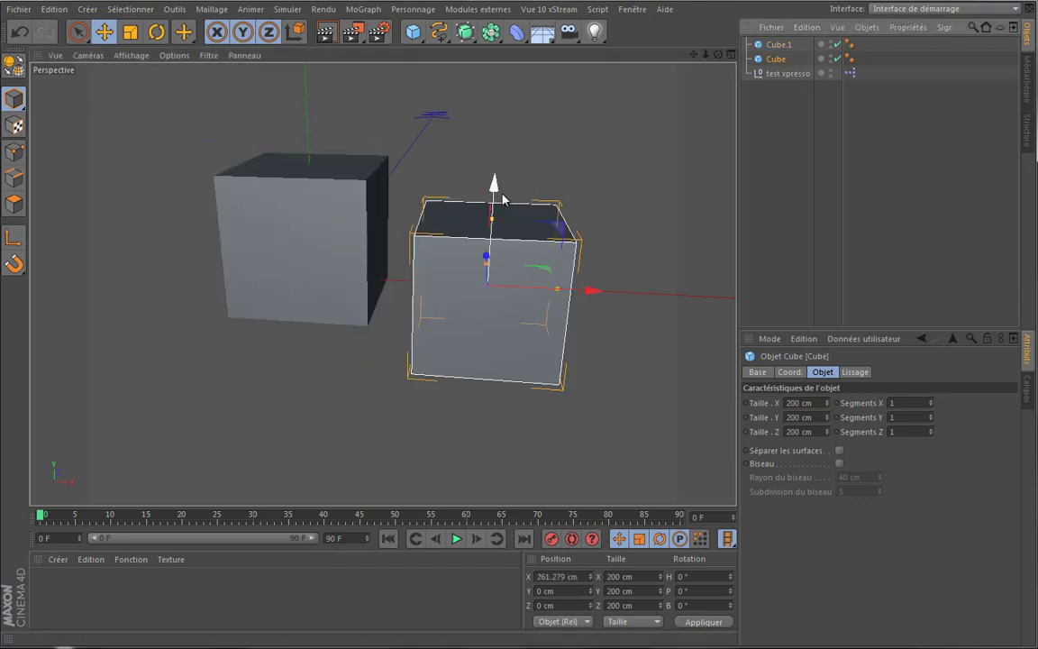
left_click(780, 44)
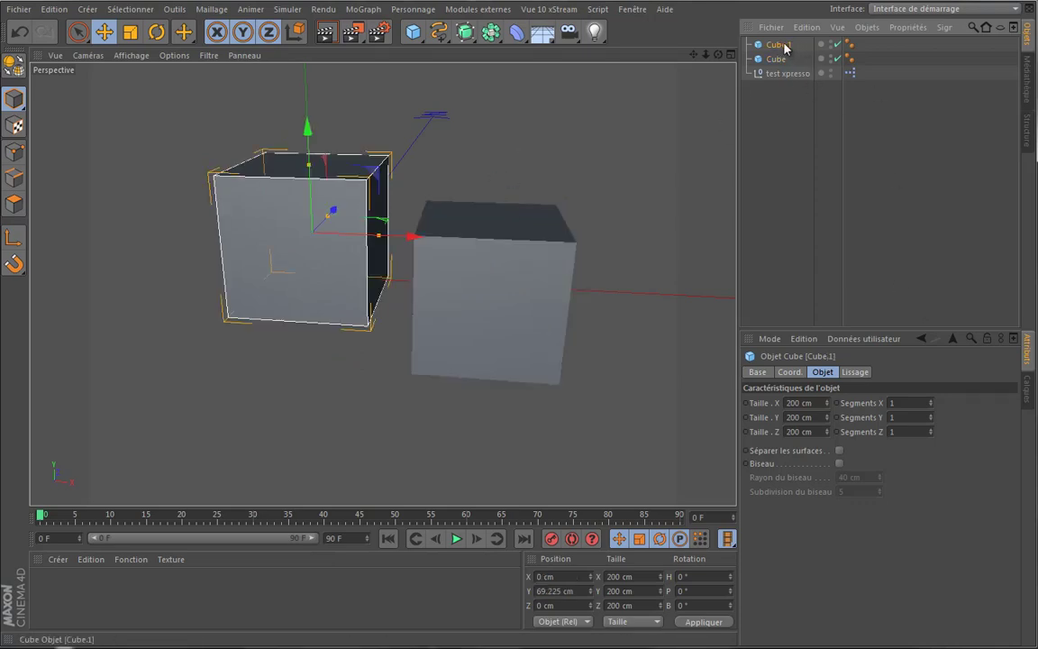
left_click(789, 371)
double_click(819, 417)
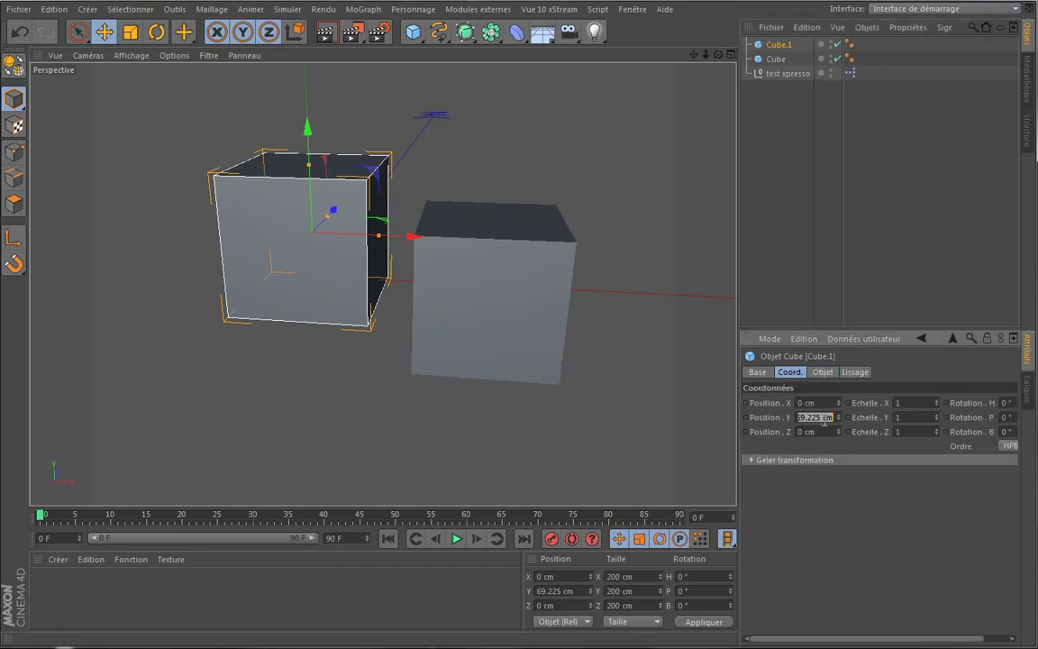
type("0")
key("Return")
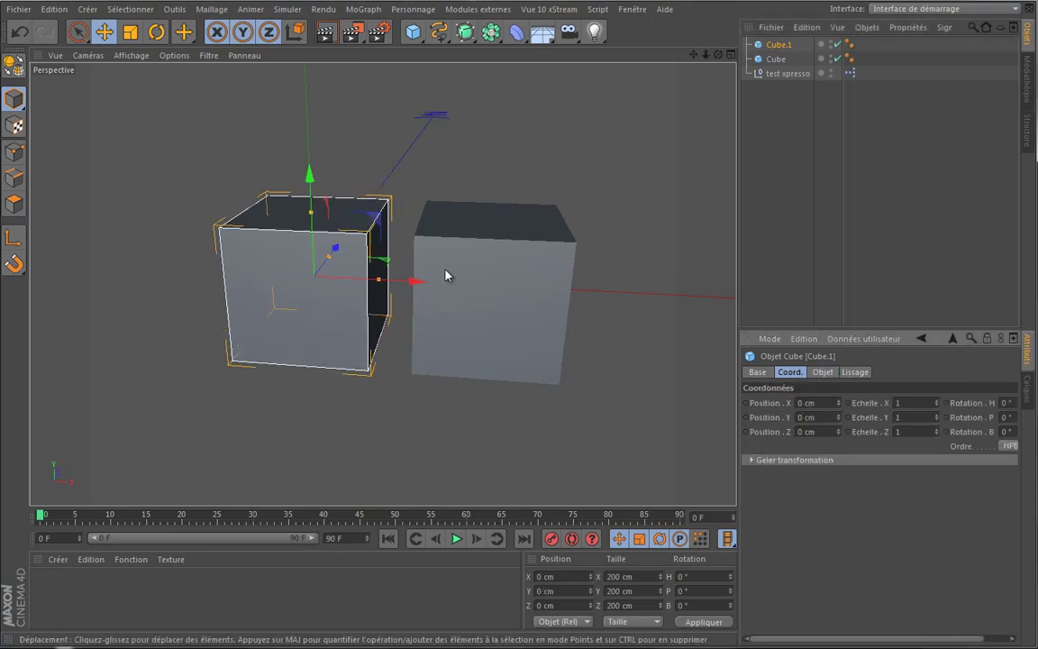
double_click(850, 73)
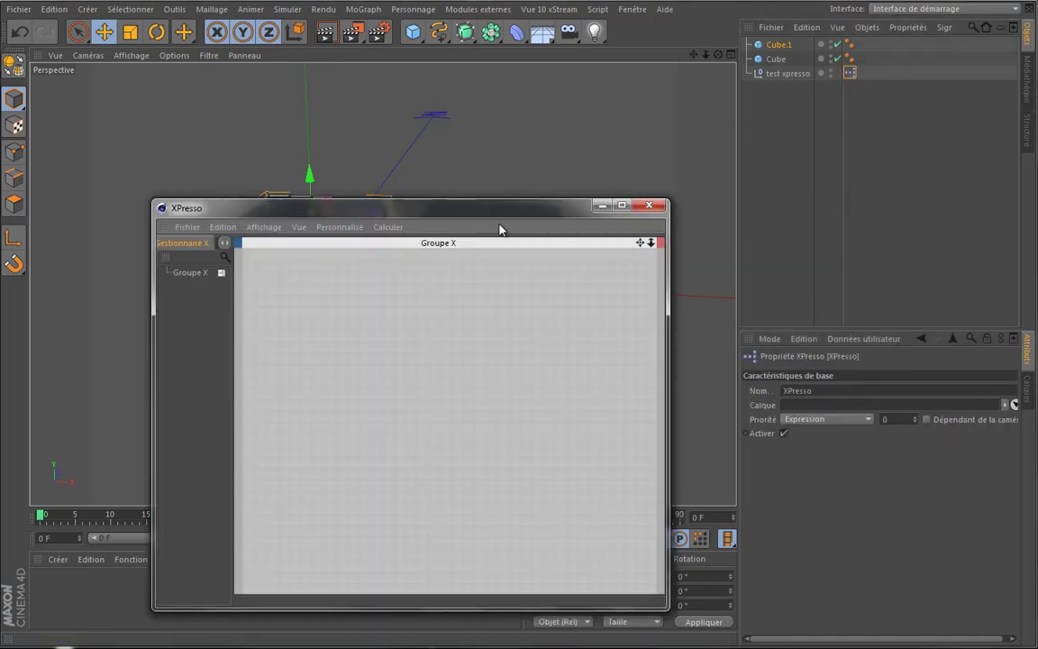
Move the XPresso editor aside and minimize it.
left_click_drag(506, 217, 468, 211)
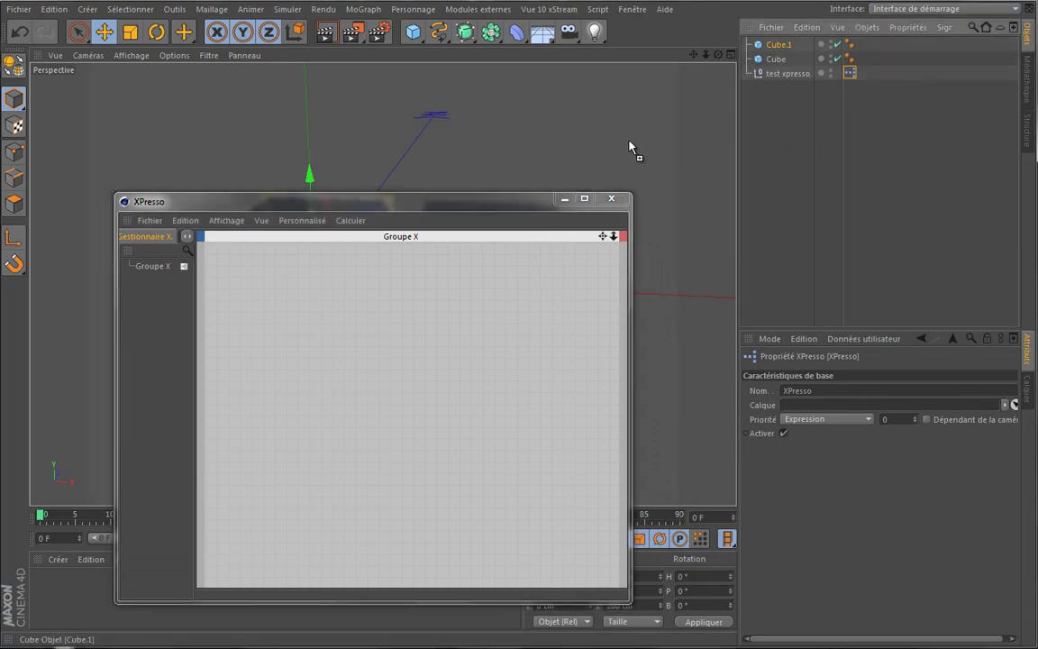
left_click_drag(775, 59, 771, 57)
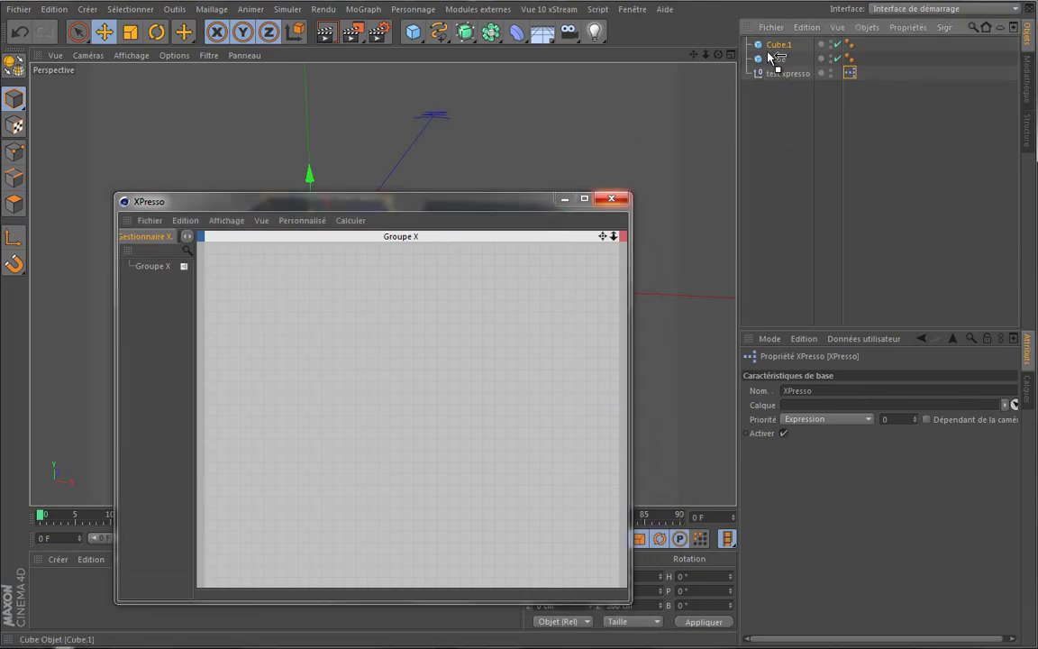
left_click(564, 198)
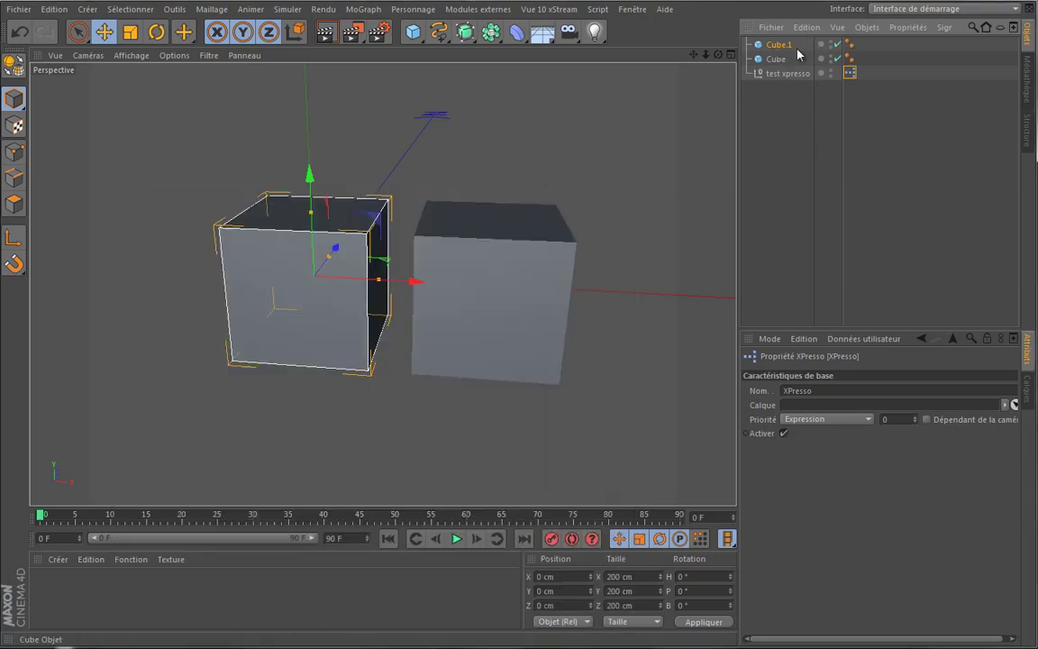
Rename the left cube 'cube gauche' and the right cube 'cube droite'.
double_click(780, 44)
type("cube")
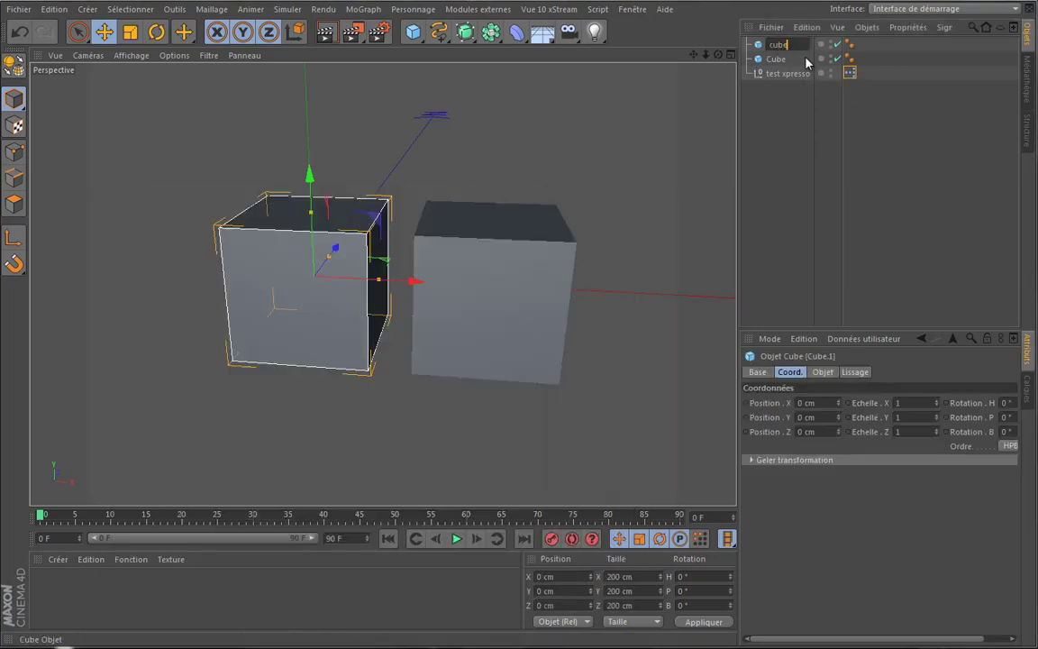
type(" gauche")
key("Return")
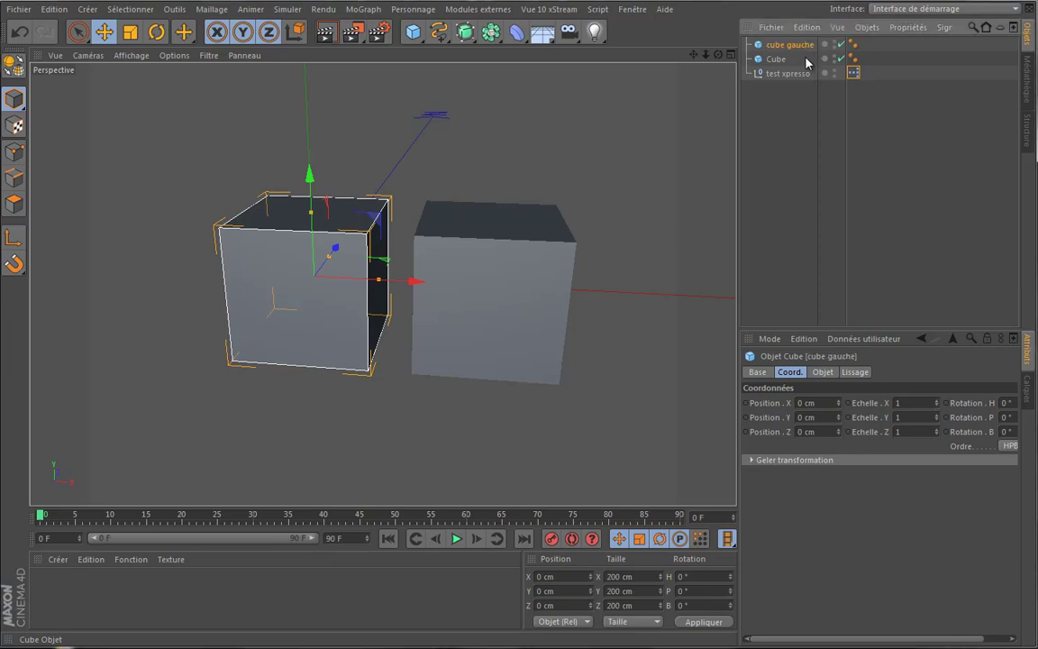
double_click(777, 59)
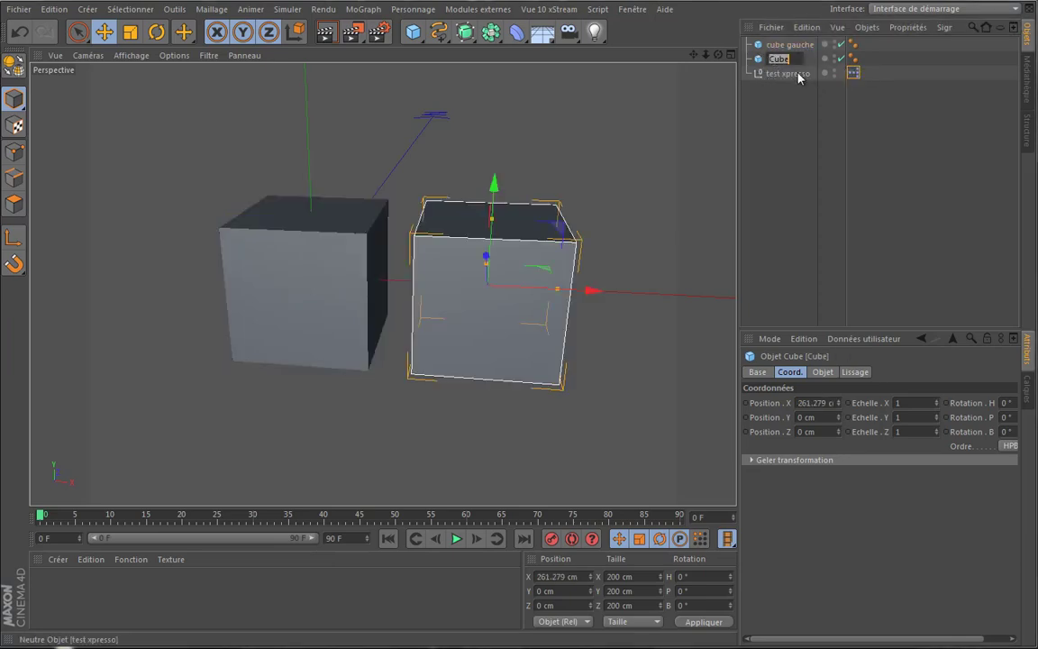
type("cube droi")
type("te")
key("Return")
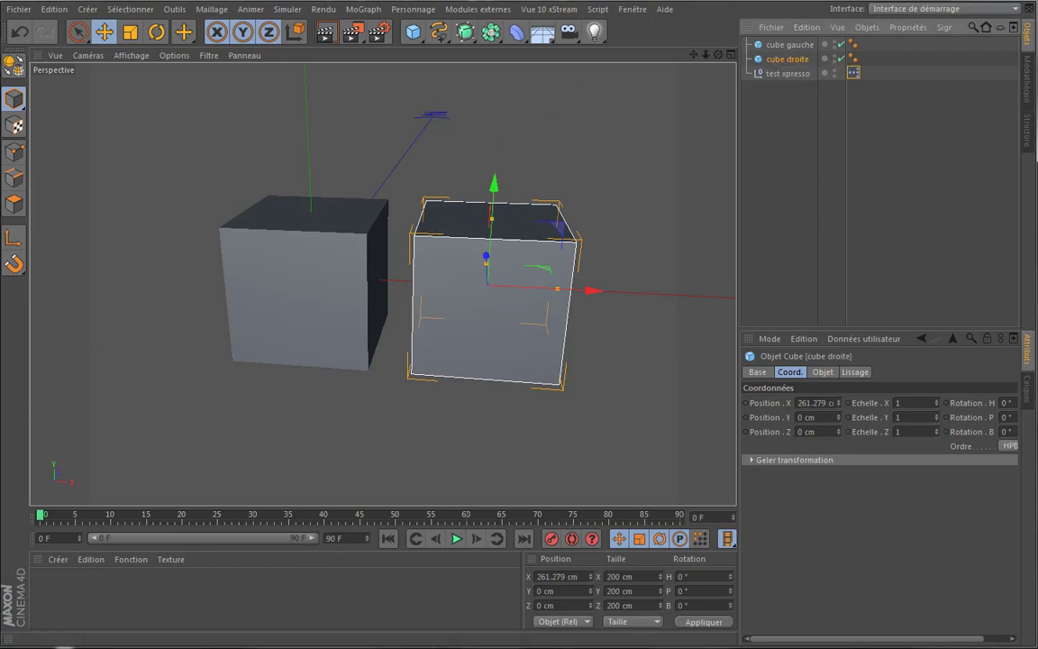
Drop cube gauche and cube droite into the XPresso graph as object nodes and arrange them.
double_click(853, 73)
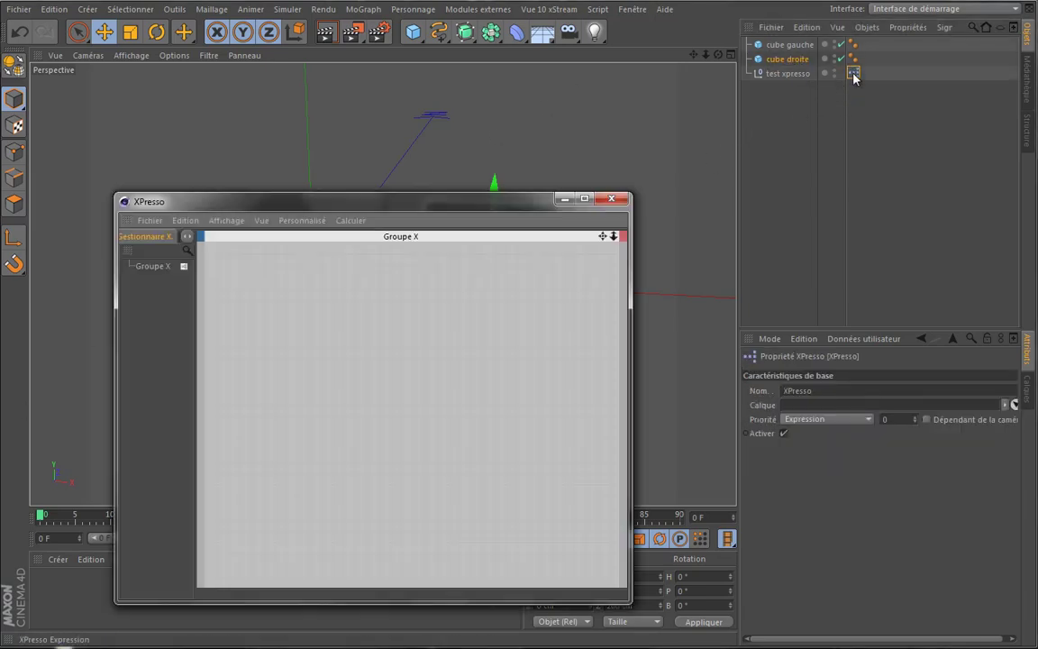
left_click_drag(788, 44, 293, 358)
mouse_move(788, 58)
left_mouse_down()
mouse_move(521, 342)
mouse_move(491, 357)
left_mouse_up()
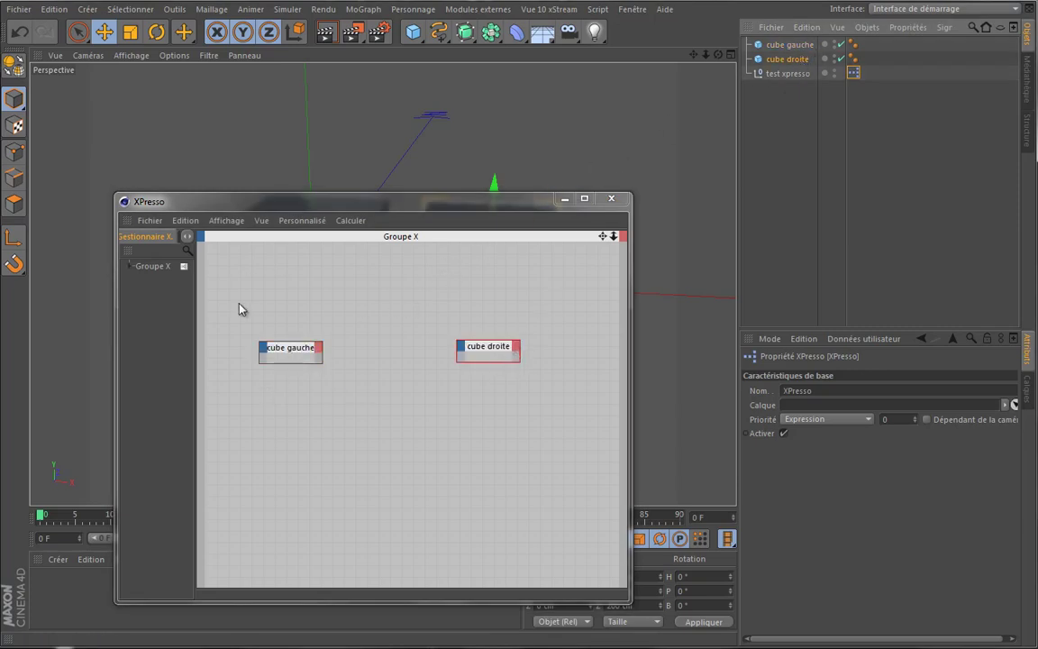
left_click(298, 355)
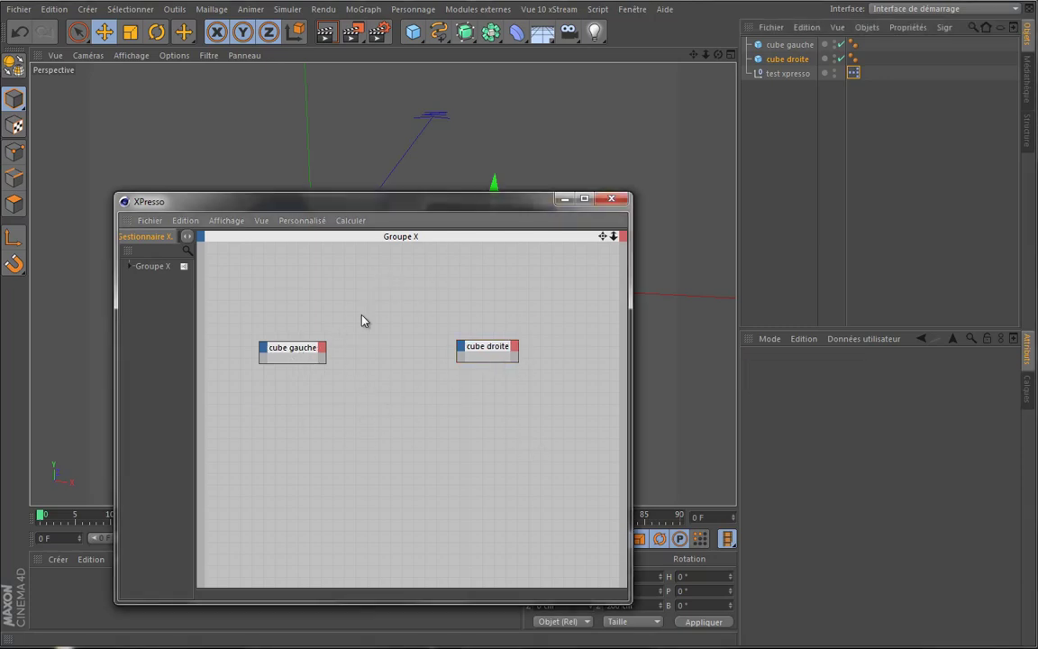
left_click_drag(301, 354, 320, 358)
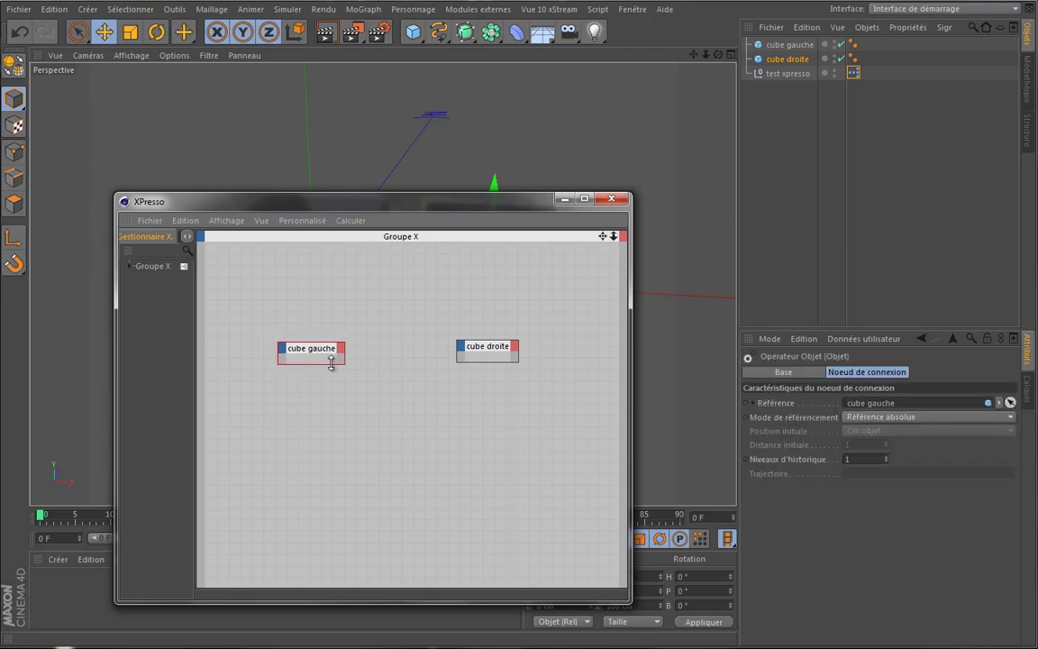
Hide the XPresso editor, check both cubes' positions, then reopen it.
left_click(562, 200)
left_click(799, 45)
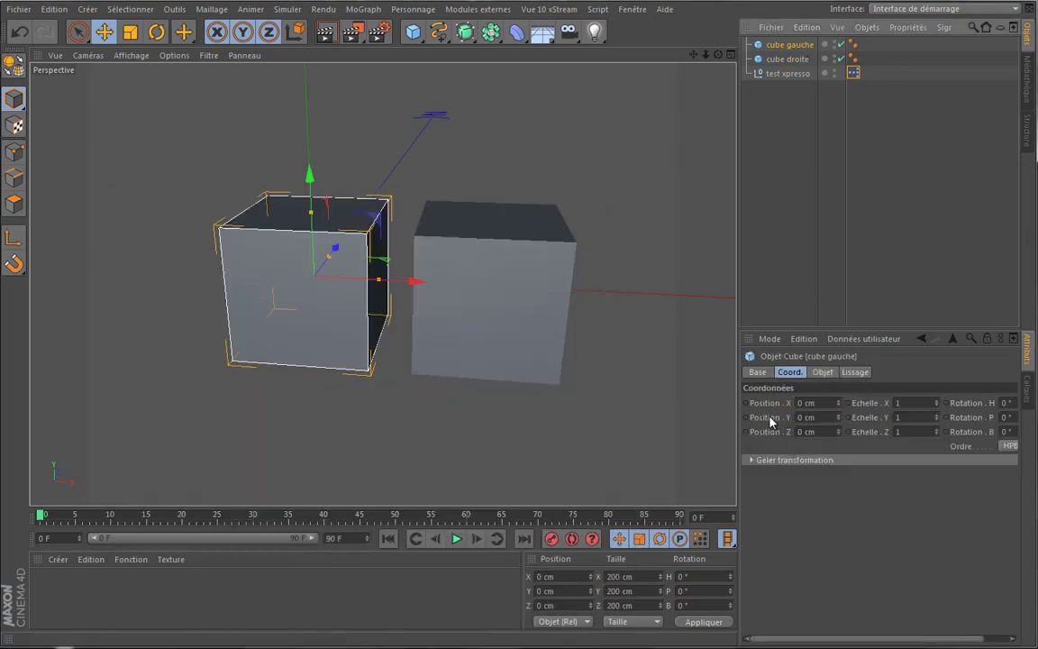
left_click(789, 60)
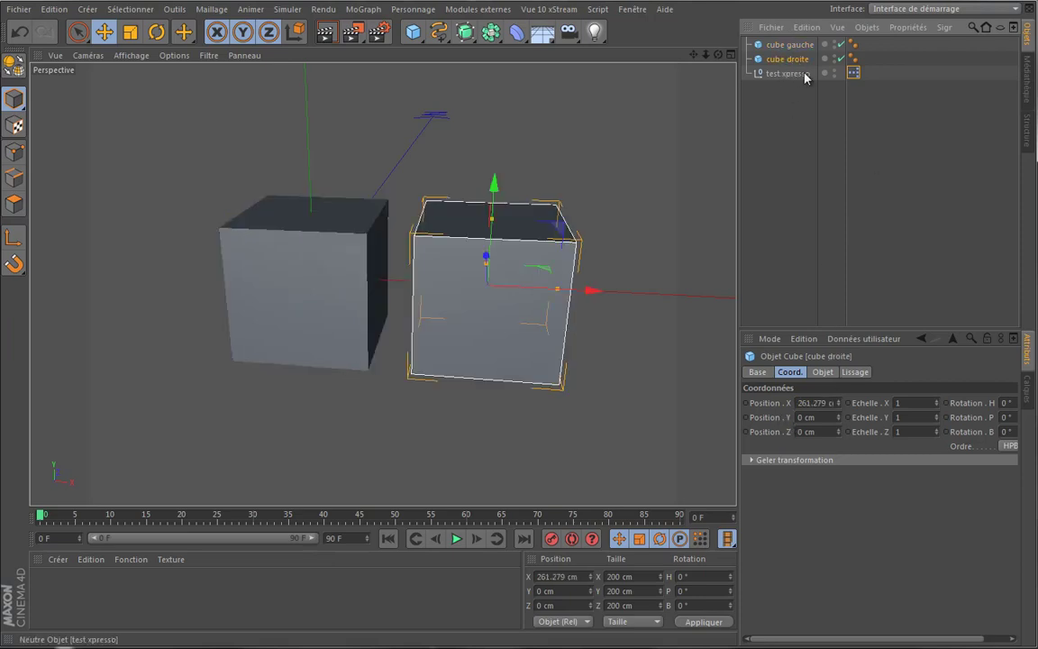
double_click(853, 73)
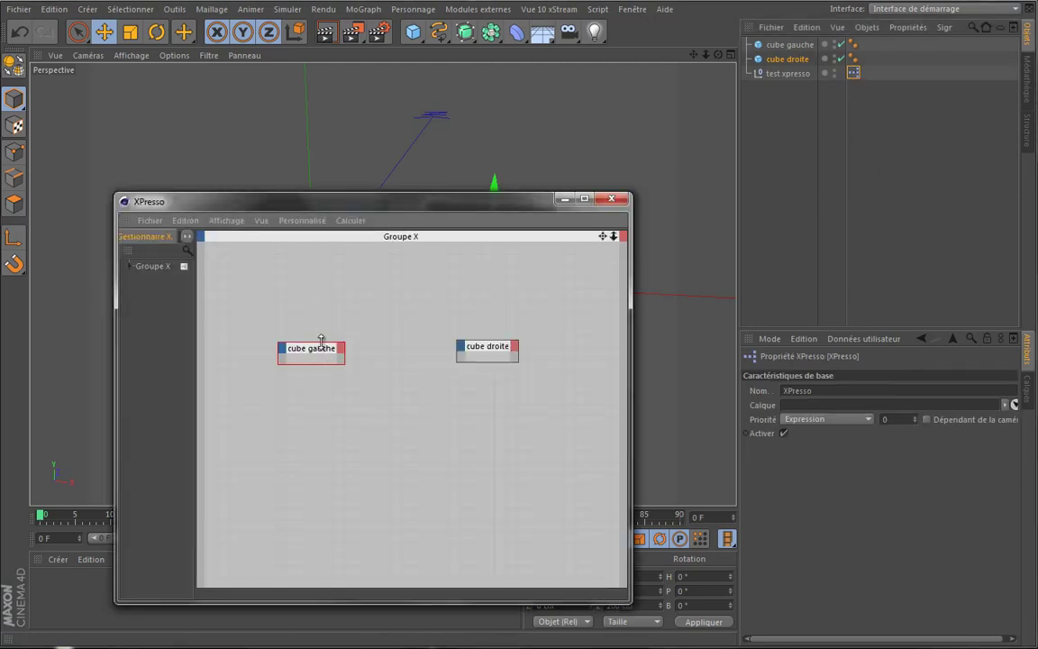
Add a Position . Y output port to the cube gauche node.
left_click_drag(321, 343, 304, 337)
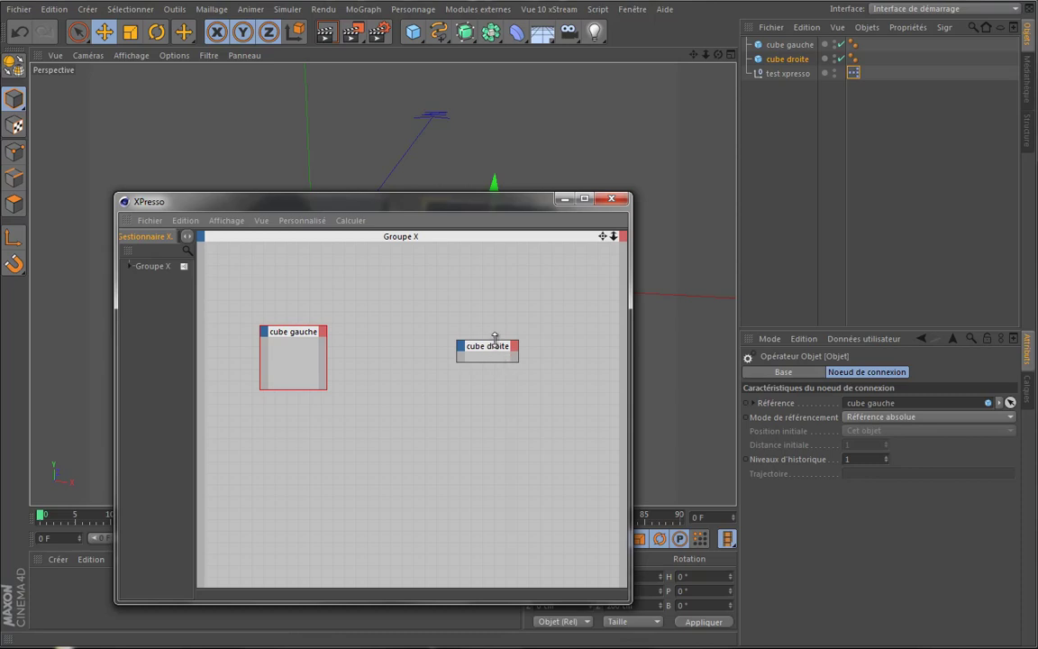
left_click_drag(494, 340, 494, 320)
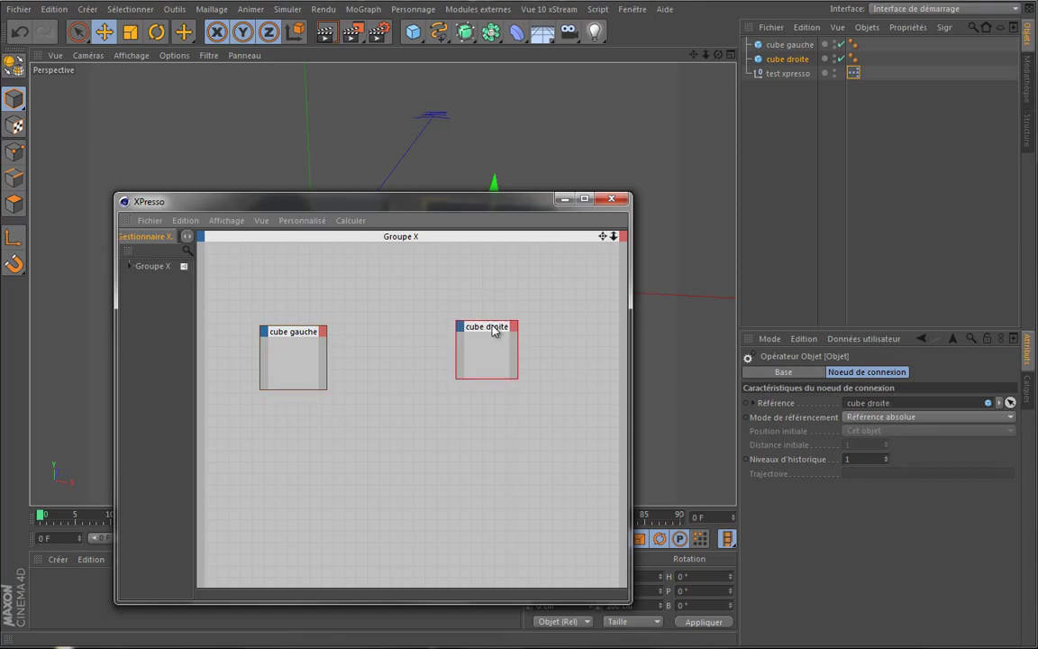
left_click(323, 333)
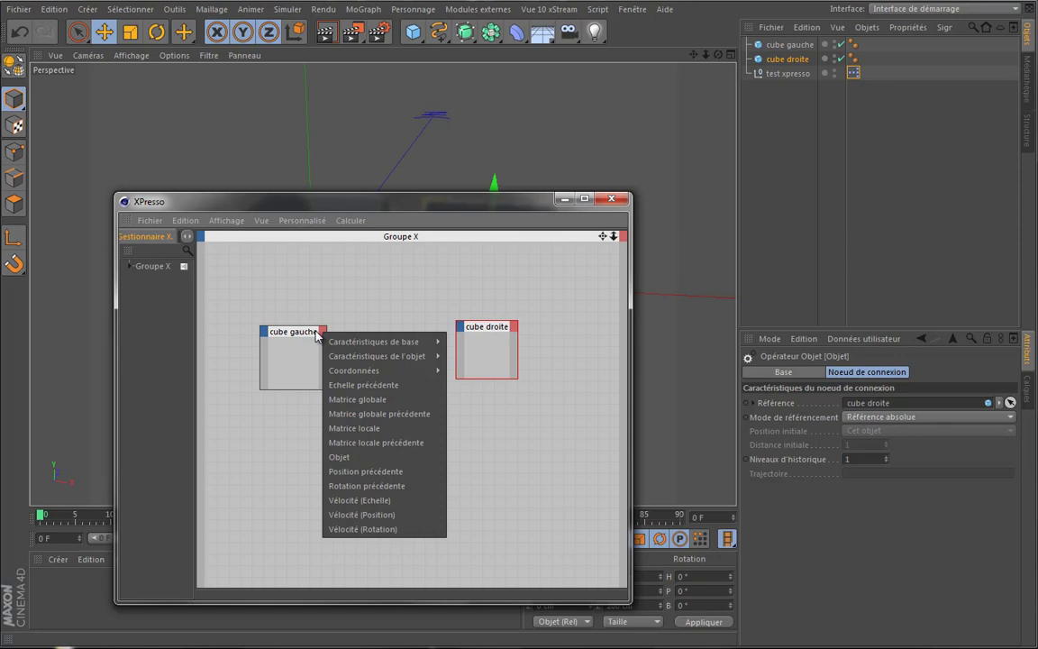
left_click(301, 331)
left_click(263, 331)
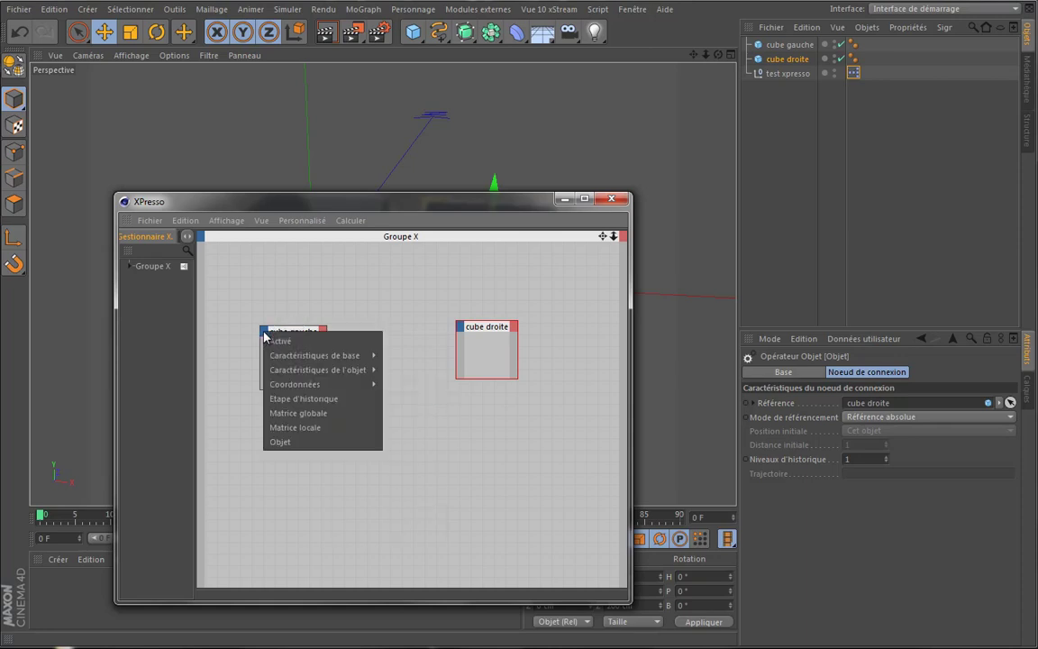
left_click(325, 335)
left_click(323, 332)
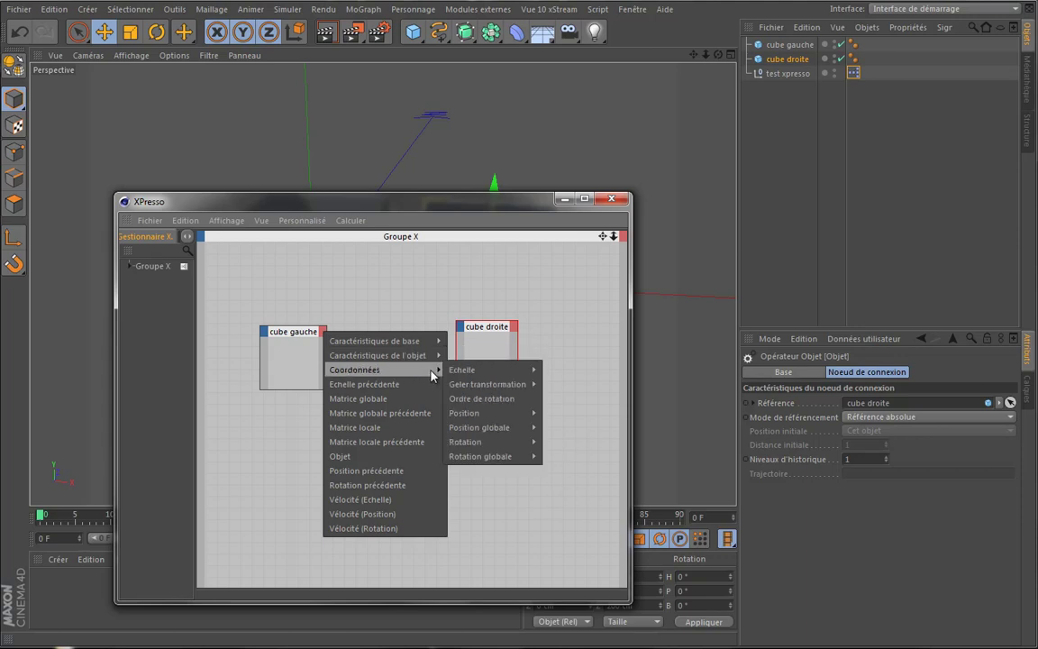
mouse_move(355, 370)
mouse_move(464, 413)
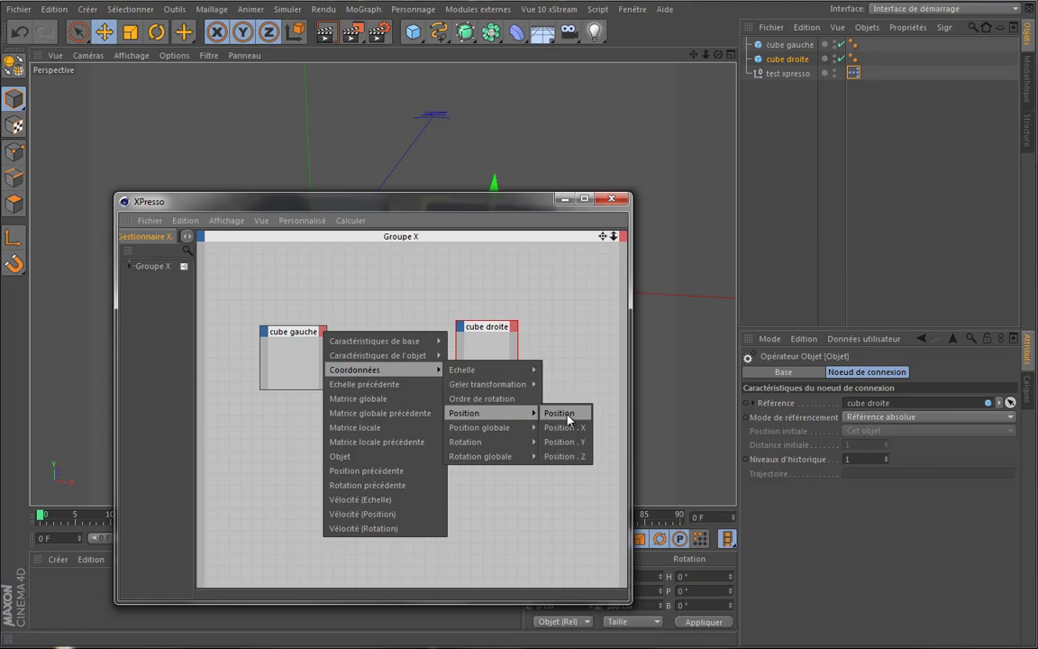
left_click(800, 46)
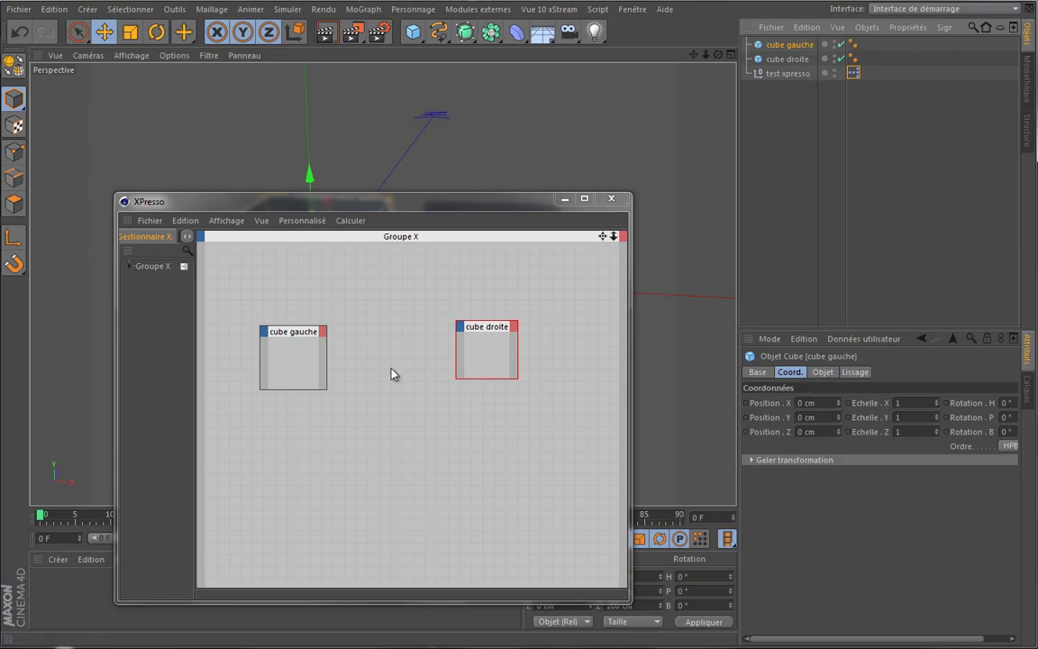
left_click(328, 335)
mouse_move(357, 370)
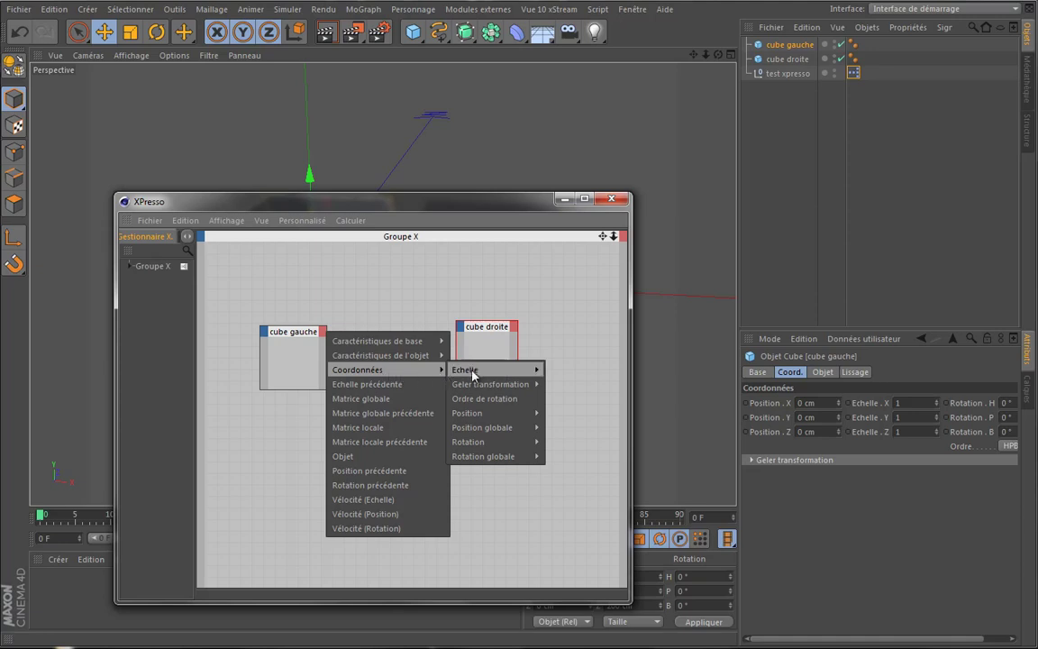
mouse_move(482, 413)
left_click(581, 429)
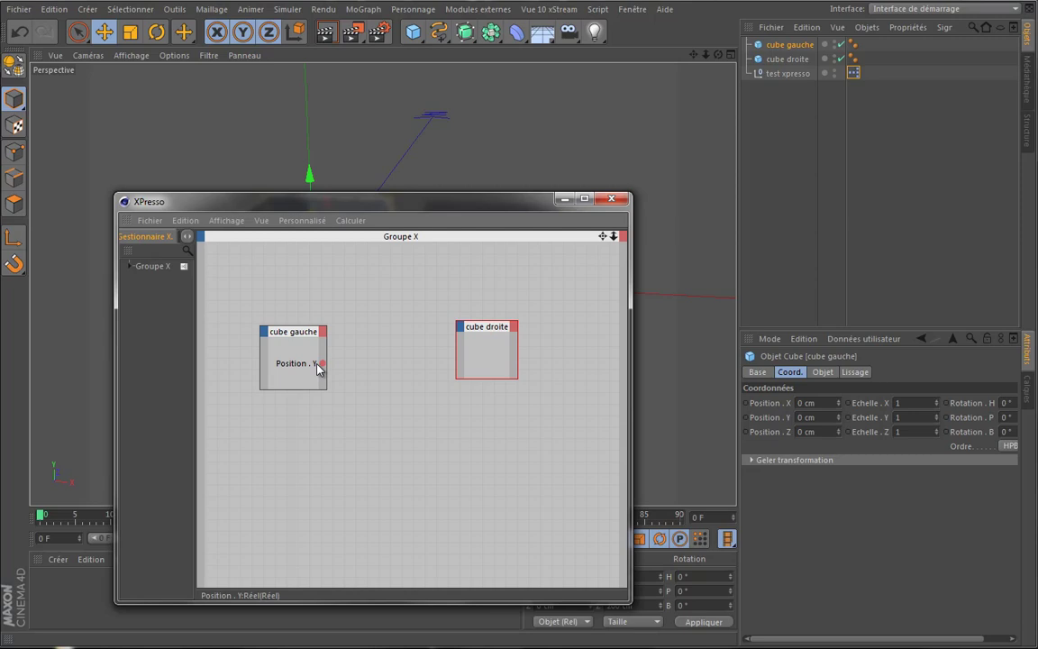
Add a Position . Y input to cube droite and wire cube gauche's Position . Y into it.
left_click(462, 331)
mouse_move(492, 379)
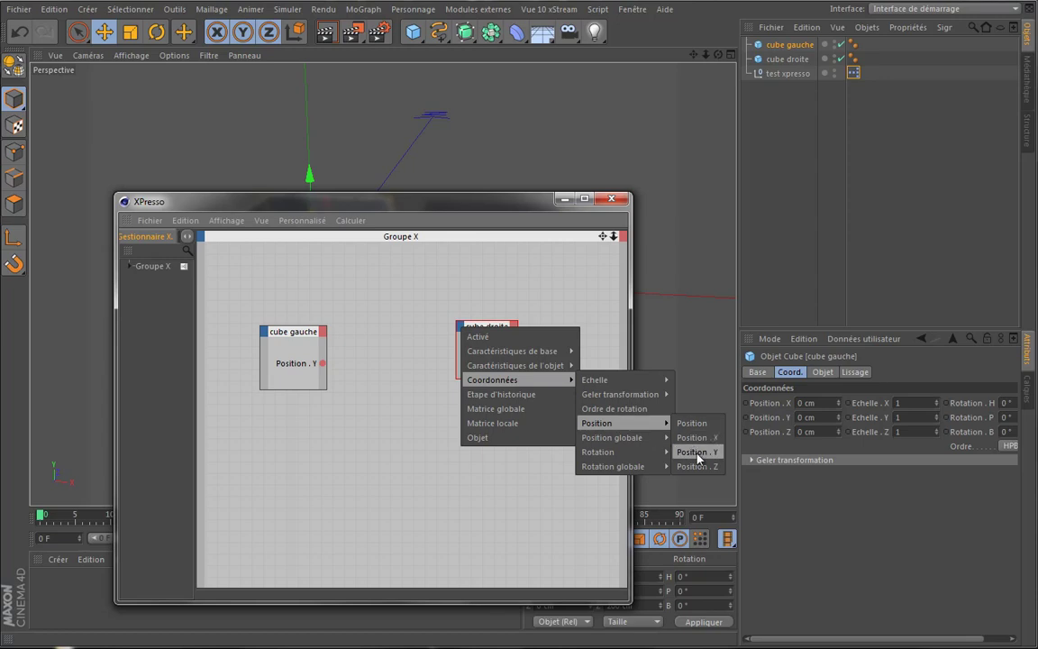
left_click(694, 456)
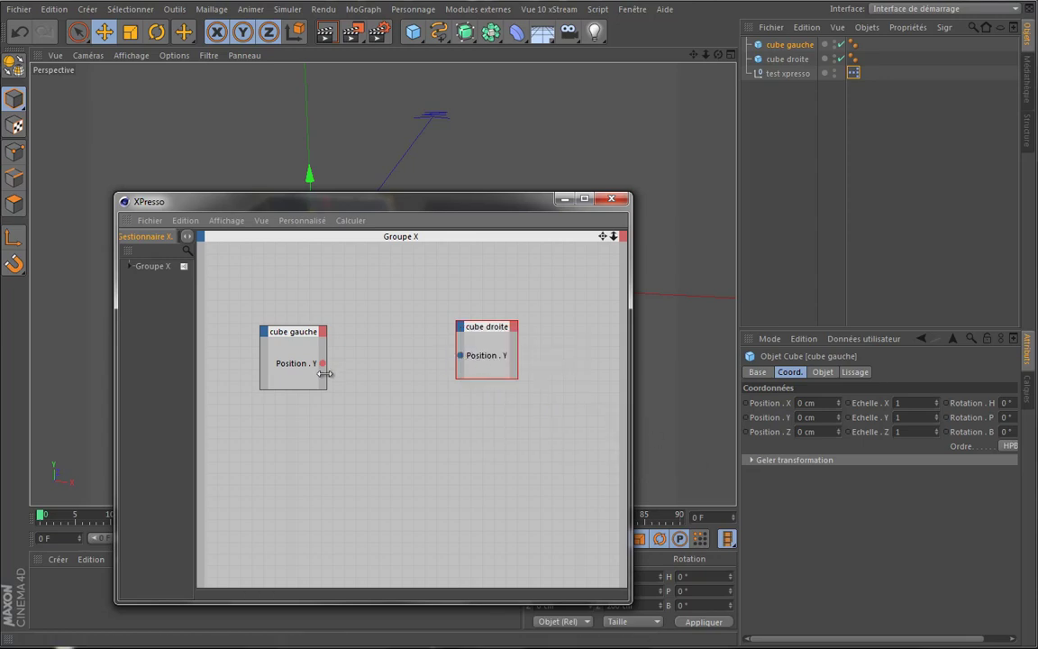
mouse_move(322, 363)
left_mouse_down()
mouse_move(461, 355)
mouse_move(490, 336)
left_mouse_up()
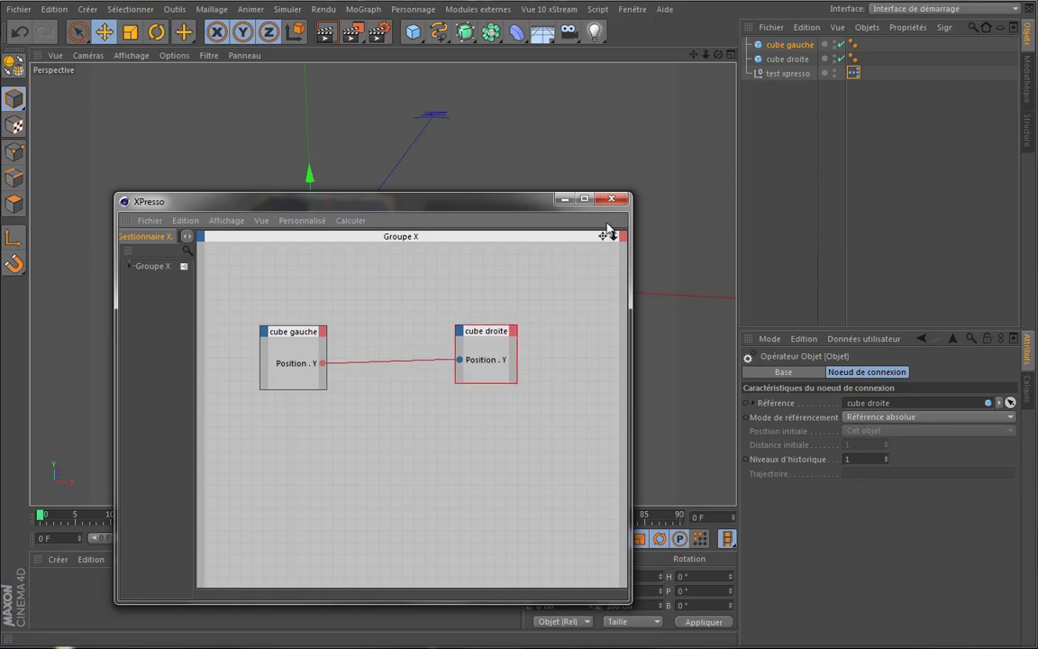
Drag cube gauche down to Y -40.313 cm and check that cube droite's Position Y follows.
left_click(563, 200)
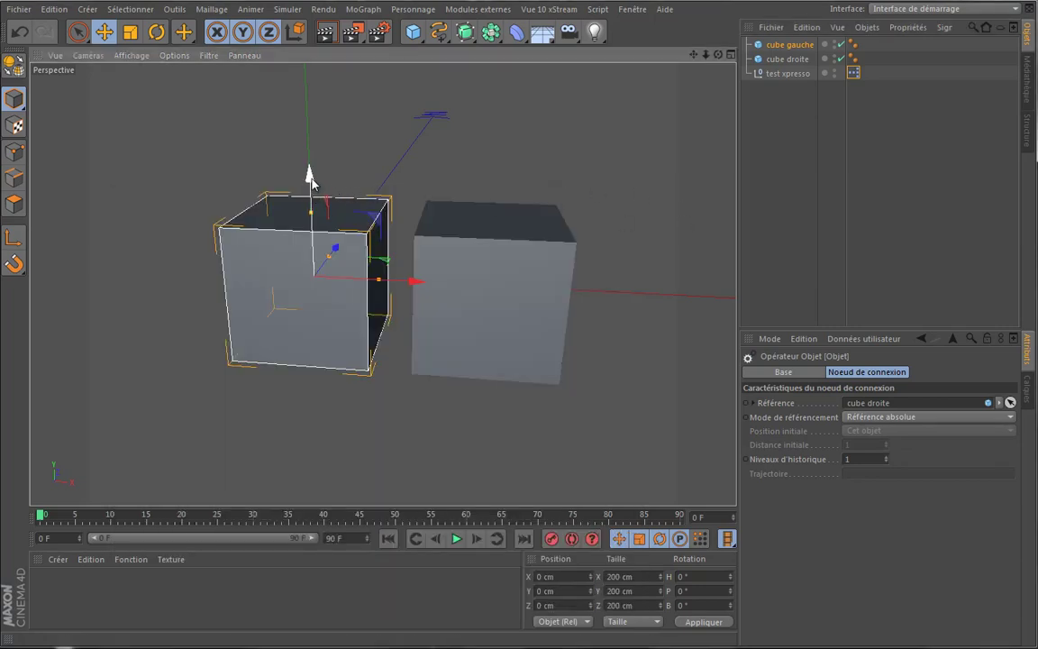
left_click_drag(309, 175, 301, 146)
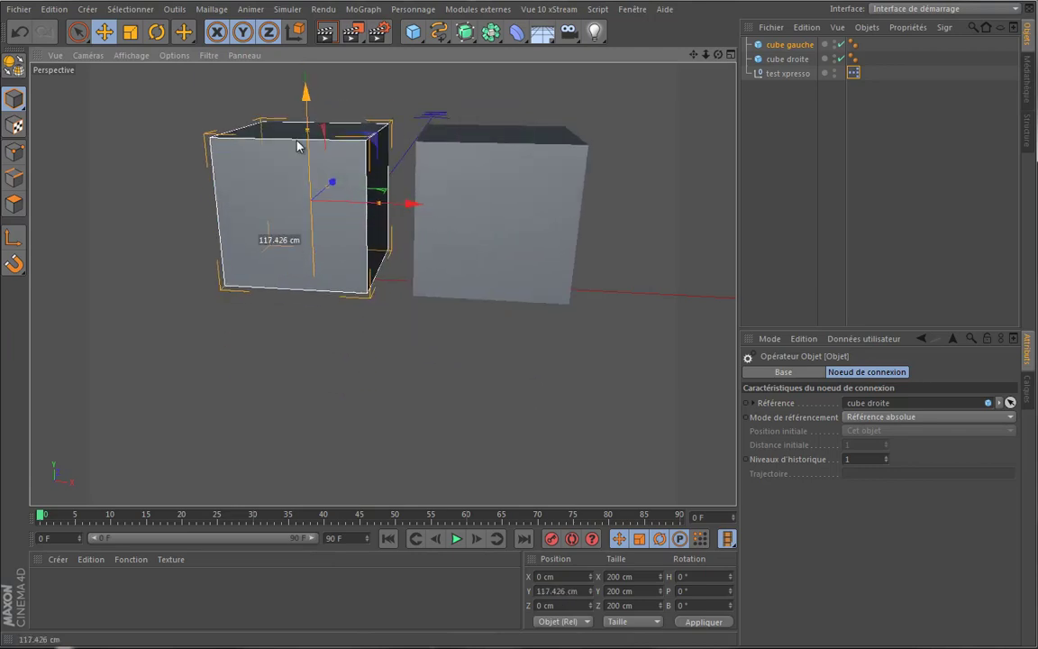
left_click(786, 60)
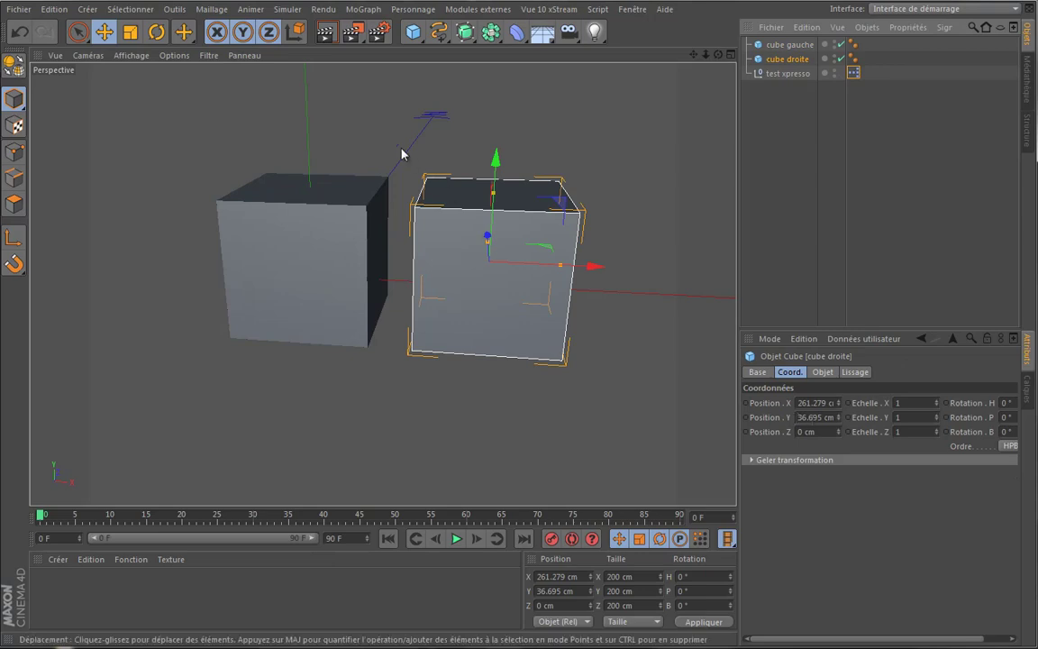
left_click(788, 45)
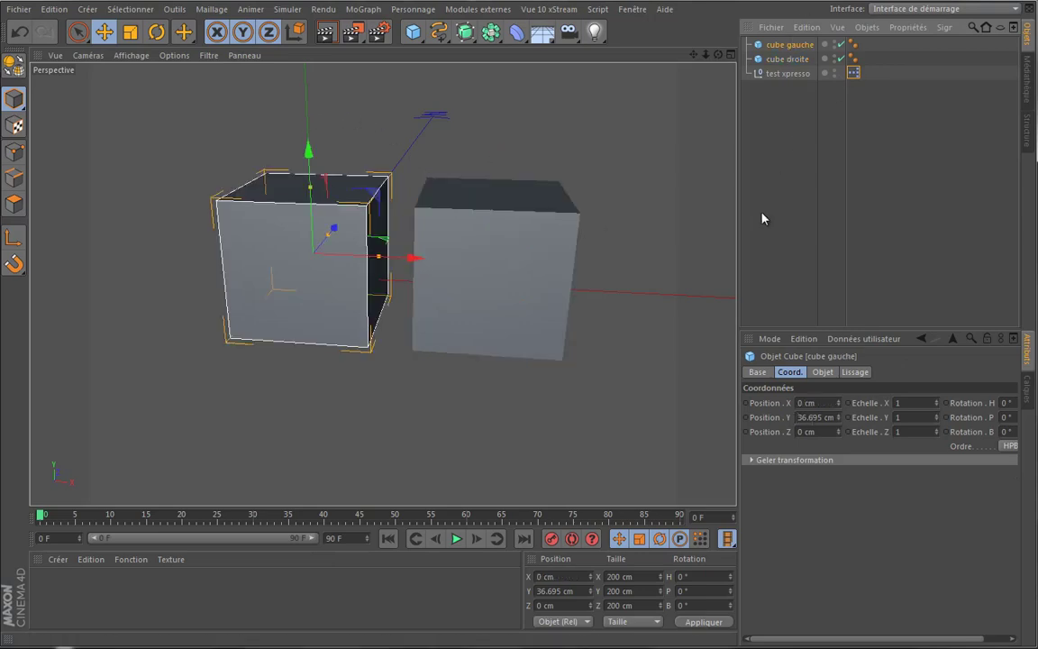
left_click_drag(311, 160, 326, 209)
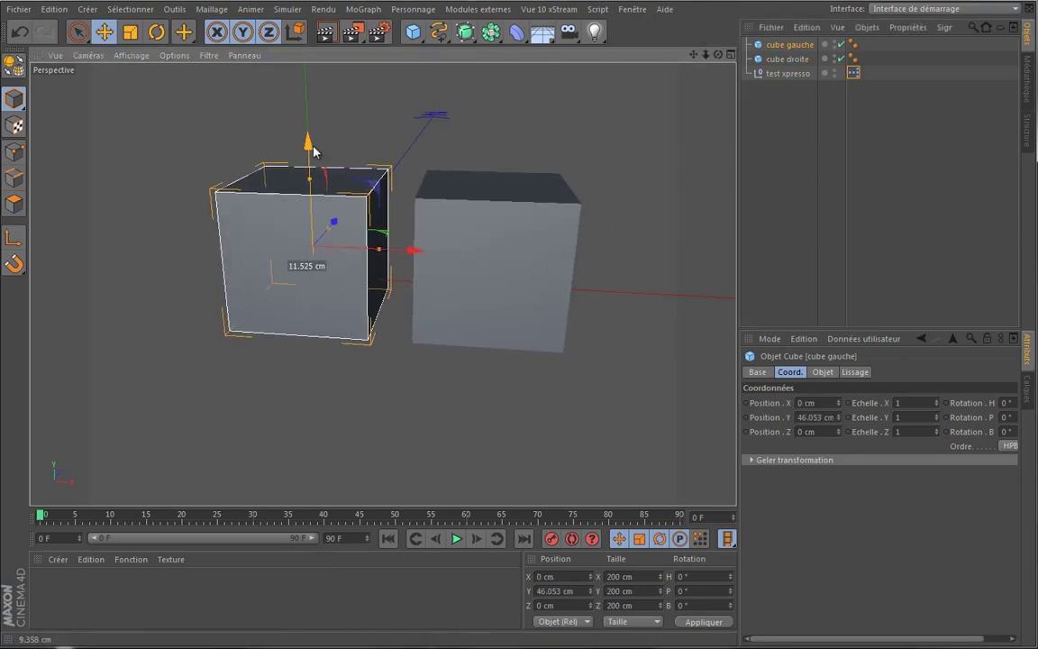
double_click(853, 73)
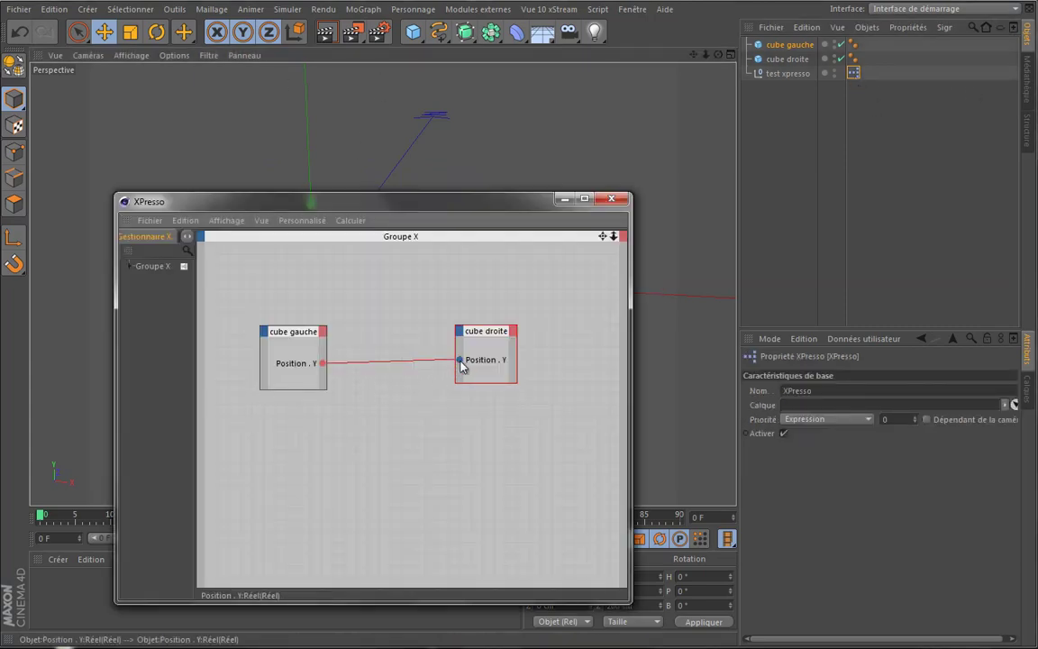
Delete the wire going into cube droite's Position . Y input.
left_click(460, 333)
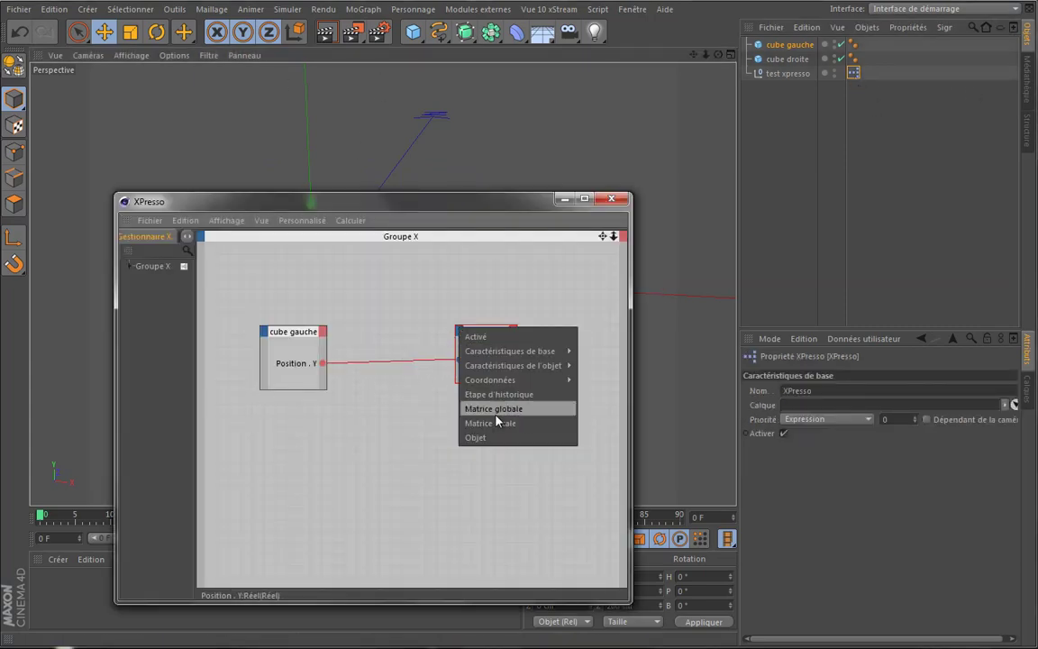
left_click(441, 369)
left_click(444, 362)
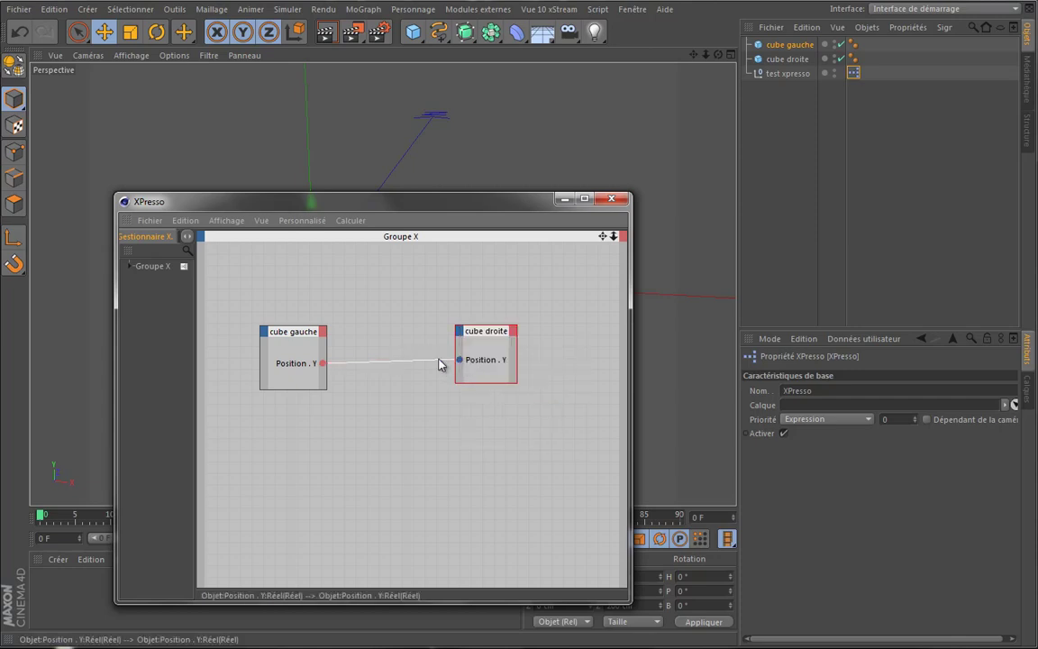
key("Delete")
right_click(485, 362)
left_click(478, 365)
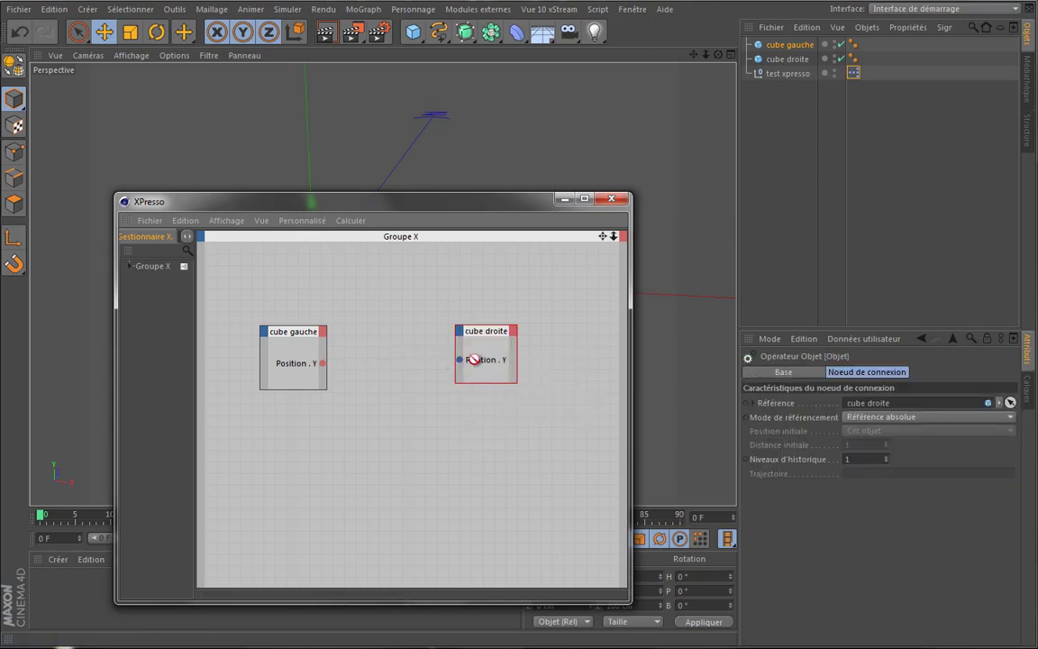
Remove cube droite's Position . Y port, then rewire cube gauche into a recreated Position . Y input.
right_click(473, 360)
left_click(527, 413)
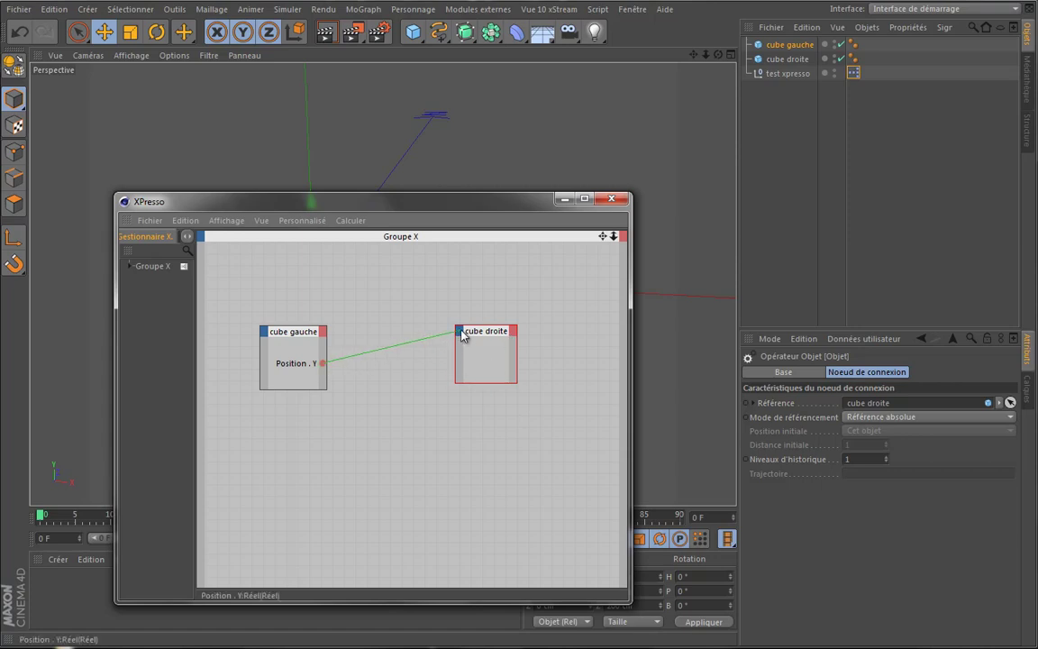
mouse_move(452, 348)
left_mouse_down()
mouse_move(336, 376)
mouse_move(461, 337)
left_mouse_up()
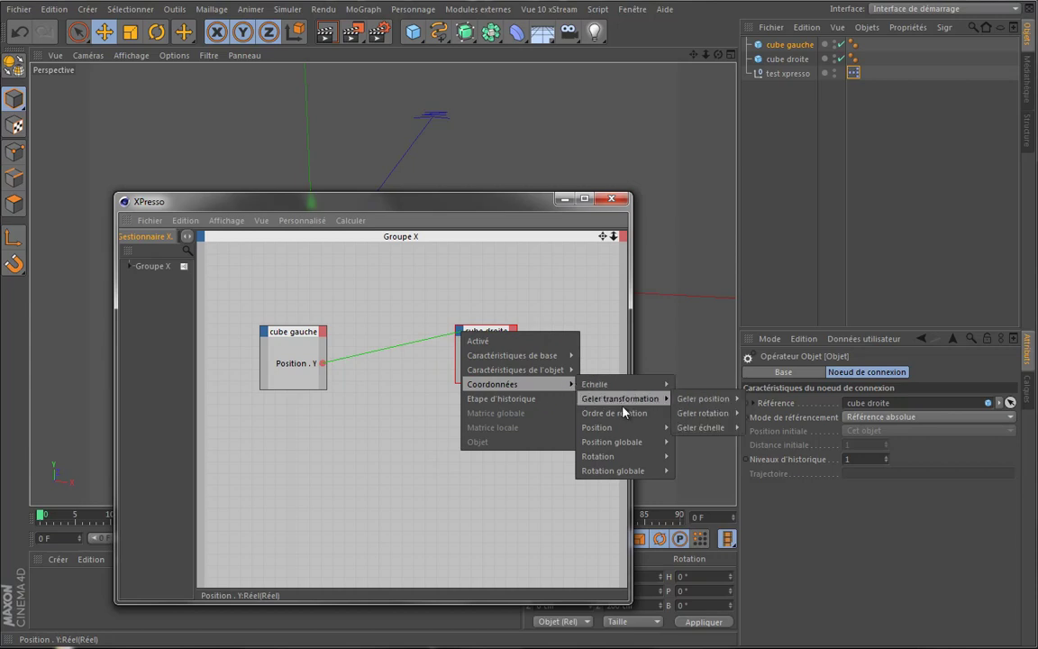
mouse_move(622, 427)
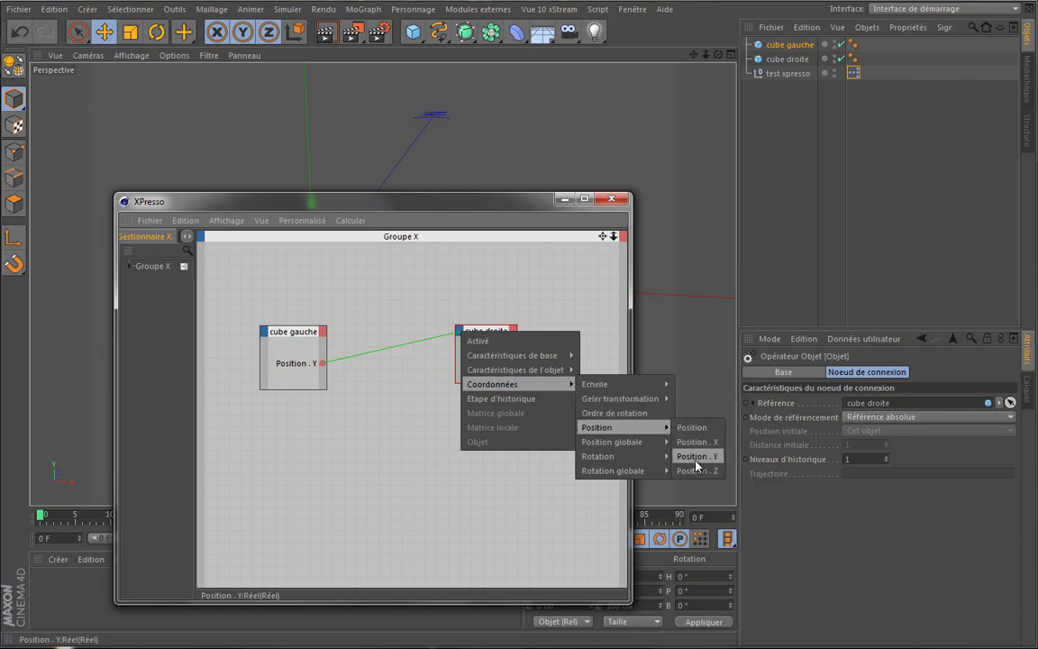
left_click(696, 456)
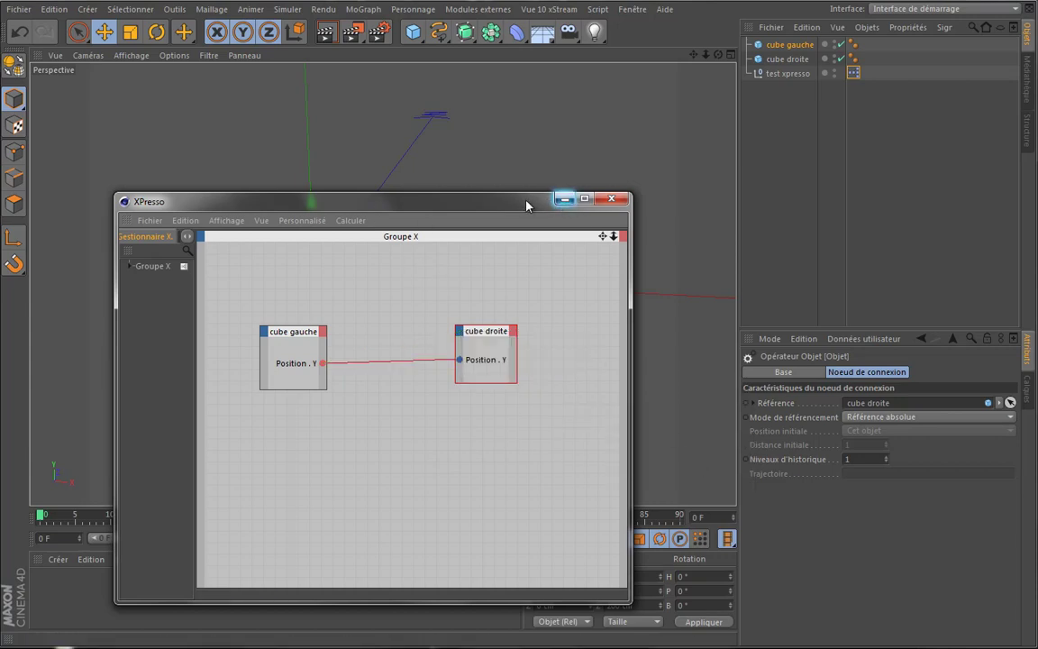
Raise cube gauche in the viewport to confirm cube droite lifts with it.
left_click_drag(527, 205, 528, 363)
left_click_drag(309, 199, 306, 106)
mouse_move(449, 359)
left_mouse_down()
mouse_move(495, 231)
mouse_move(502, 400)
left_mouse_up()
Rearrange both nodes, enlarge cube droite, and drag a wire from cube gauche's Position . Y onto it.
left_click_drag(609, 561, 264, 447)
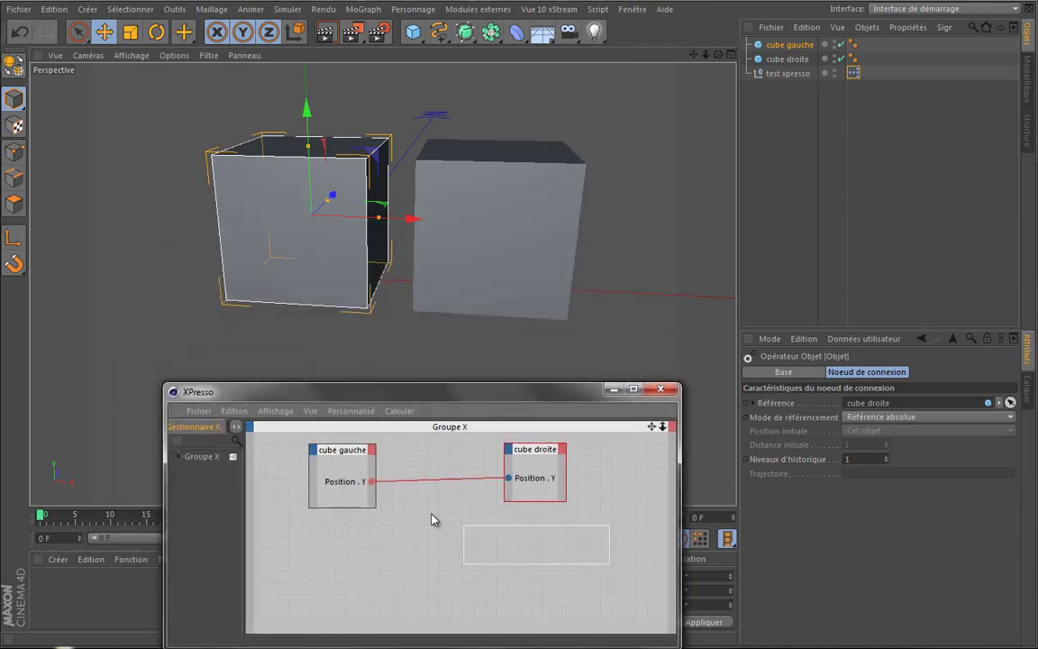
left_click_drag(341, 458, 339, 518)
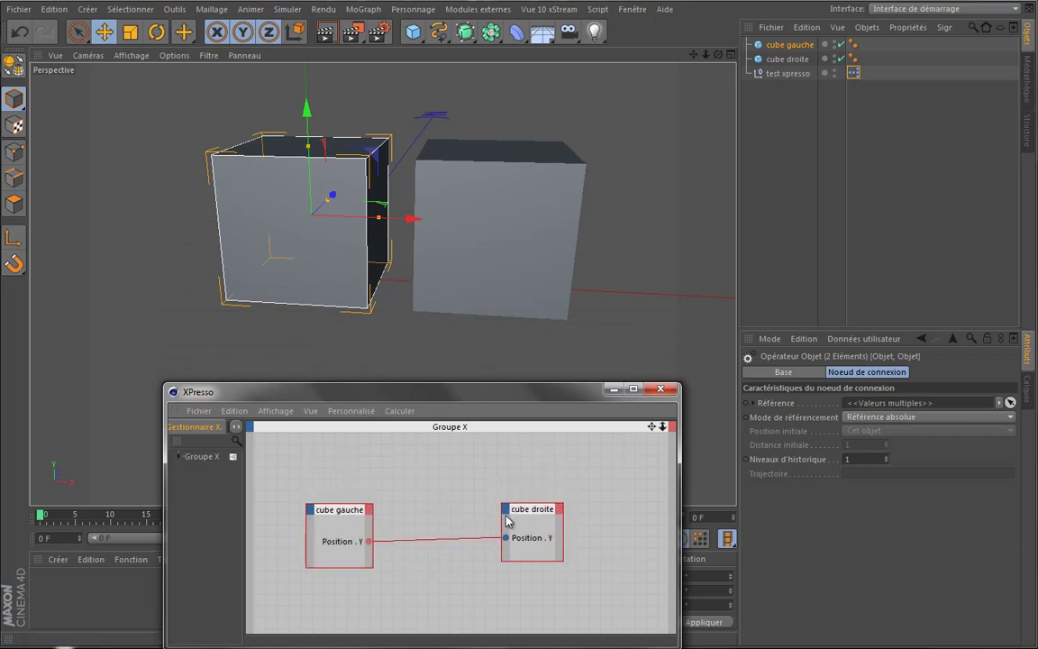
left_click_drag(562, 560, 592, 582)
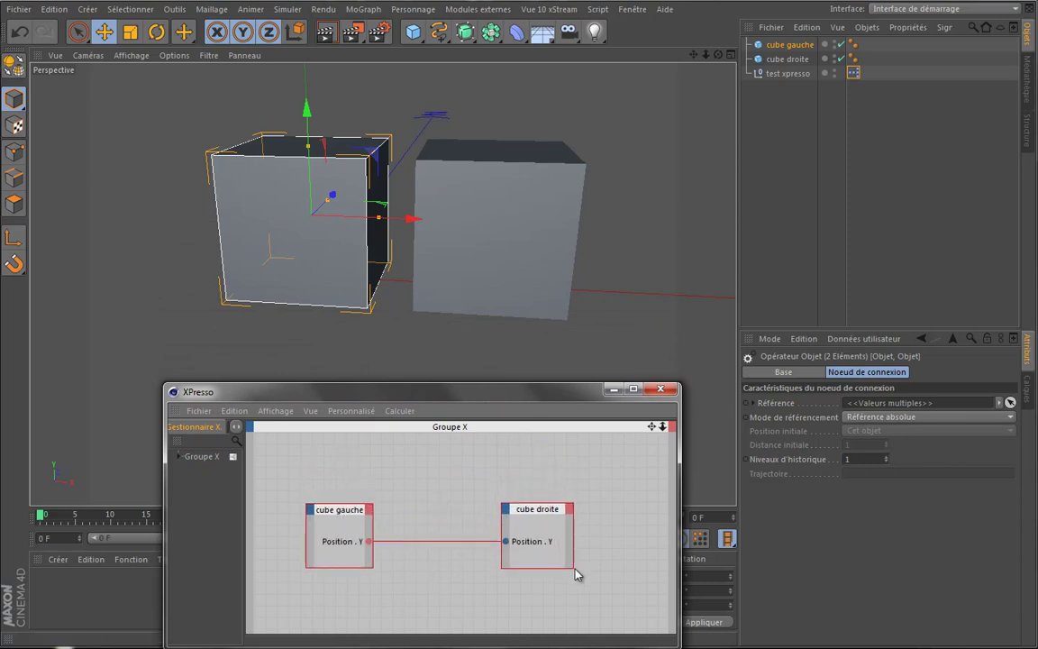
left_click_drag(370, 545, 507, 514)
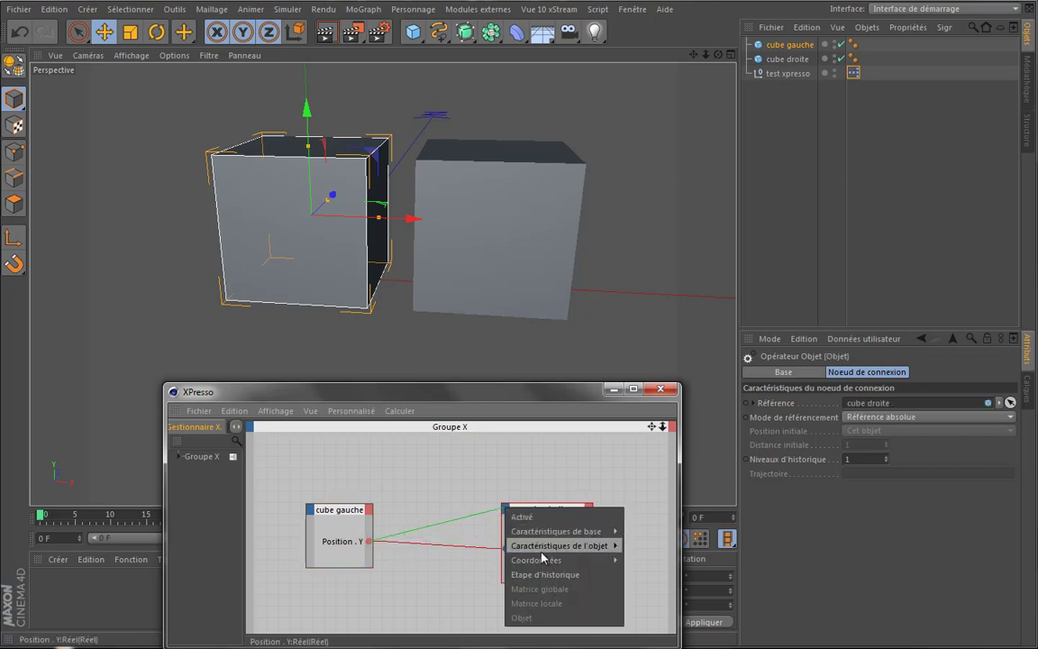
mouse_move(667, 603)
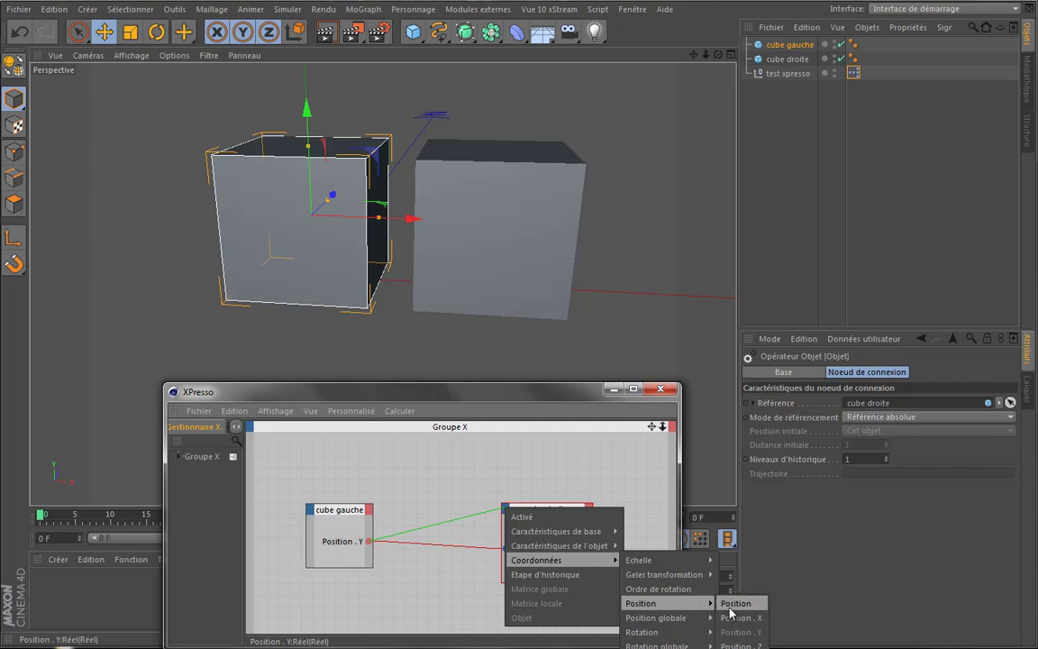
Connect the wire to cube droite's Position . X and move cube gauche vertically to test.
left_click(743, 622)
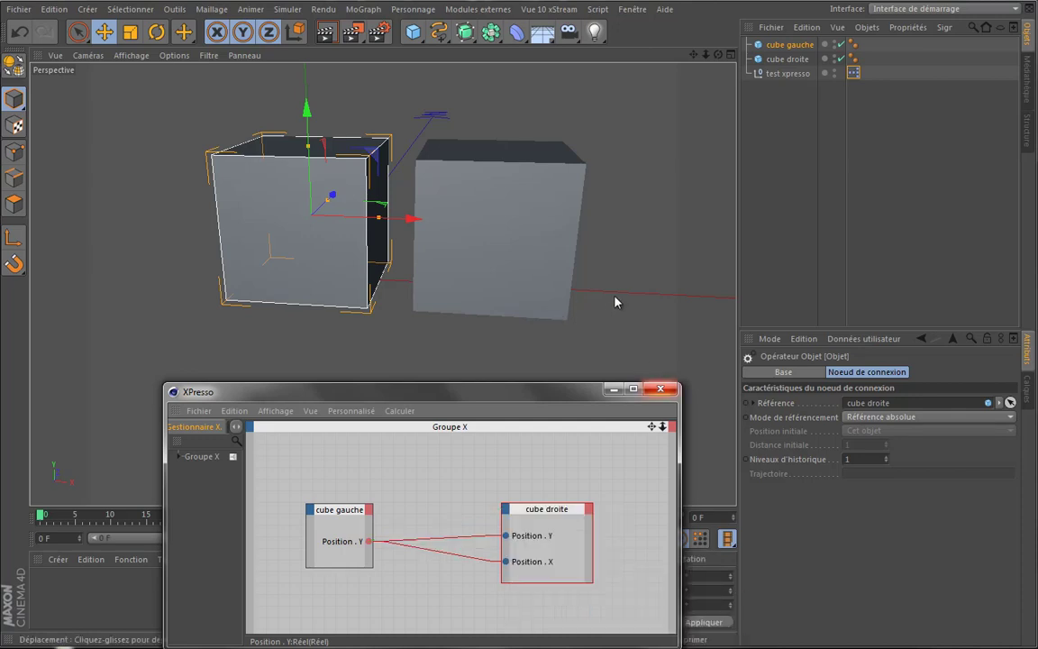
mouse_move(306, 109)
left_mouse_down()
mouse_move(301, 90)
mouse_move(316, 237)
mouse_move(302, 158)
mouse_move(491, 301)
mouse_move(489, 324)
mouse_move(301, 203)
mouse_move(352, 366)
mouse_move(302, 135)
mouse_move(293, 225)
left_mouse_up()
Slide cube gauche up and back down to Y -2.662 cm, with the XPresso editor hidden.
left_click_drag(634, 46, 490, 306, "alt")
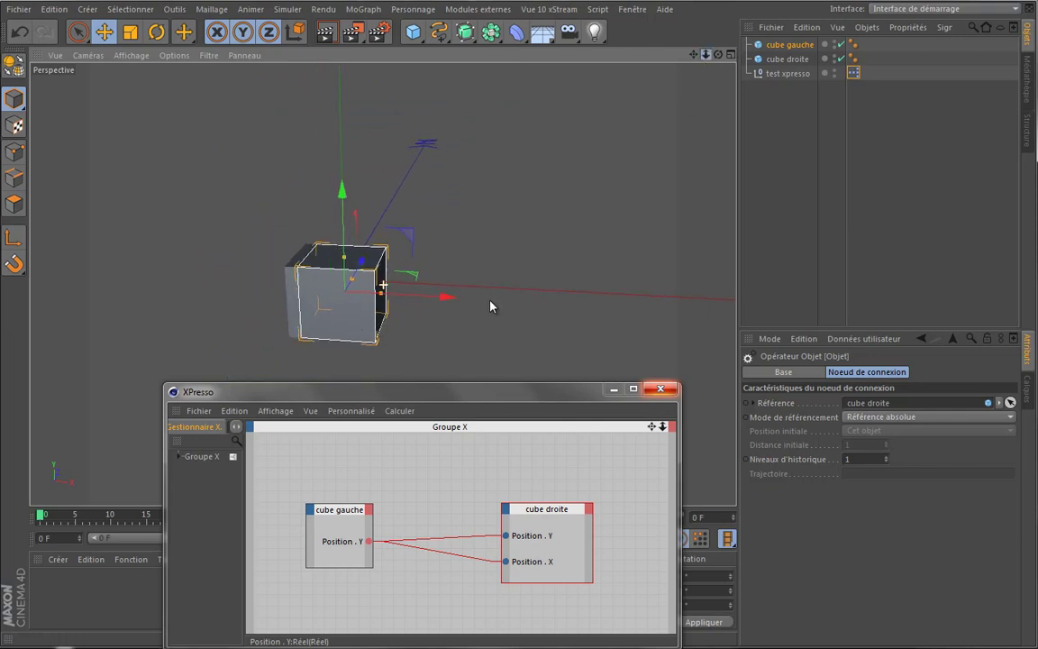
left_click_drag(698, 57, 620, 92)
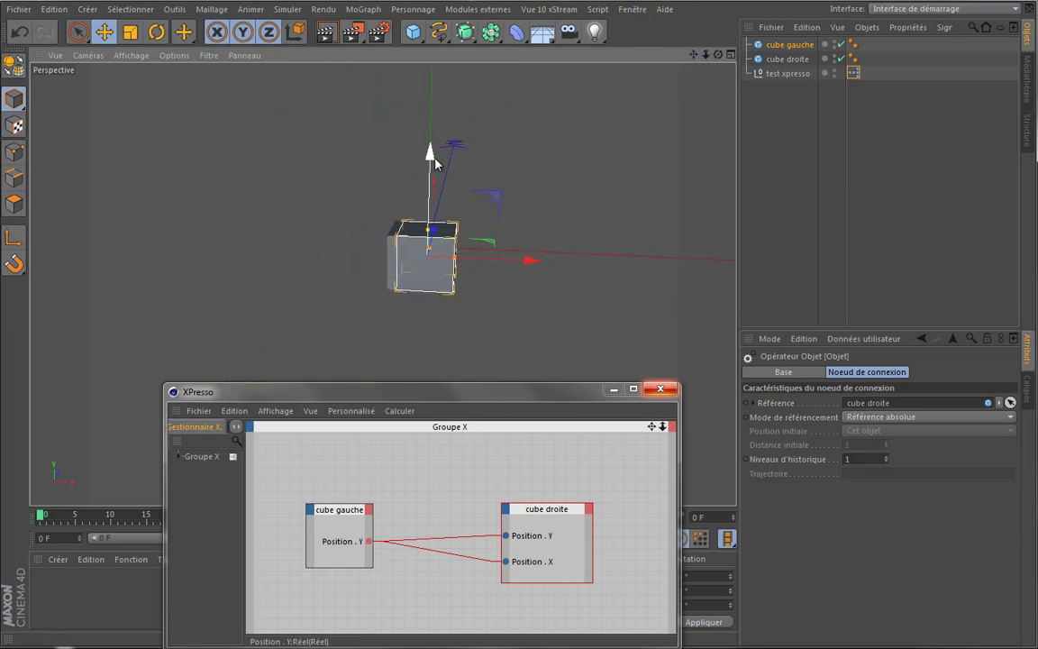
mouse_move(433, 161)
left_mouse_down()
mouse_move(430, 247)
mouse_move(491, 302)
mouse_move(430, 86)
mouse_move(441, 283)
mouse_move(431, 73)
mouse_move(431, 86)
left_mouse_up()
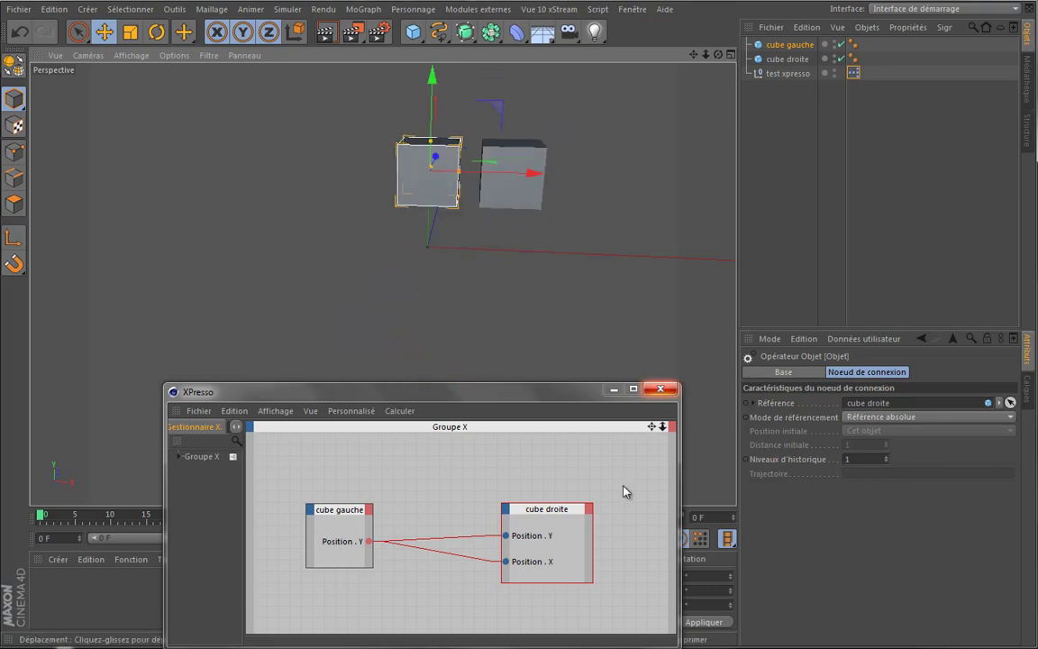
left_click(612, 390)
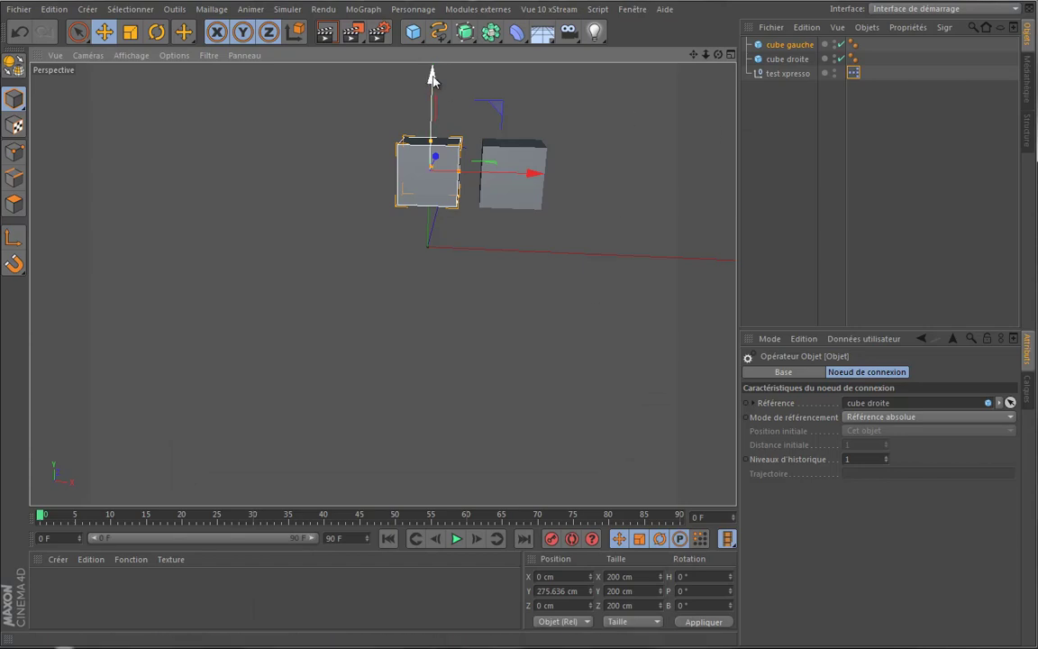
mouse_move(429, 86)
left_mouse_down()
mouse_move(434, 155)
mouse_move(454, 175)
left_mouse_up()
Select cube gauche and keyframe its Position . Y at -100 cm on frame 0.
left_click(790, 45)
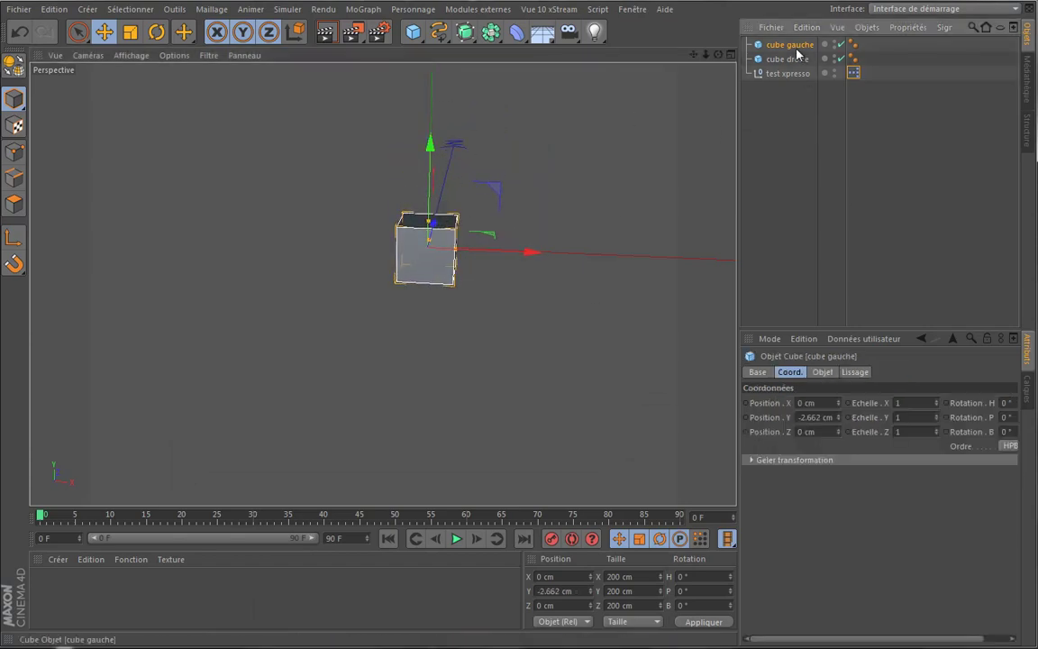
double_click(820, 419)
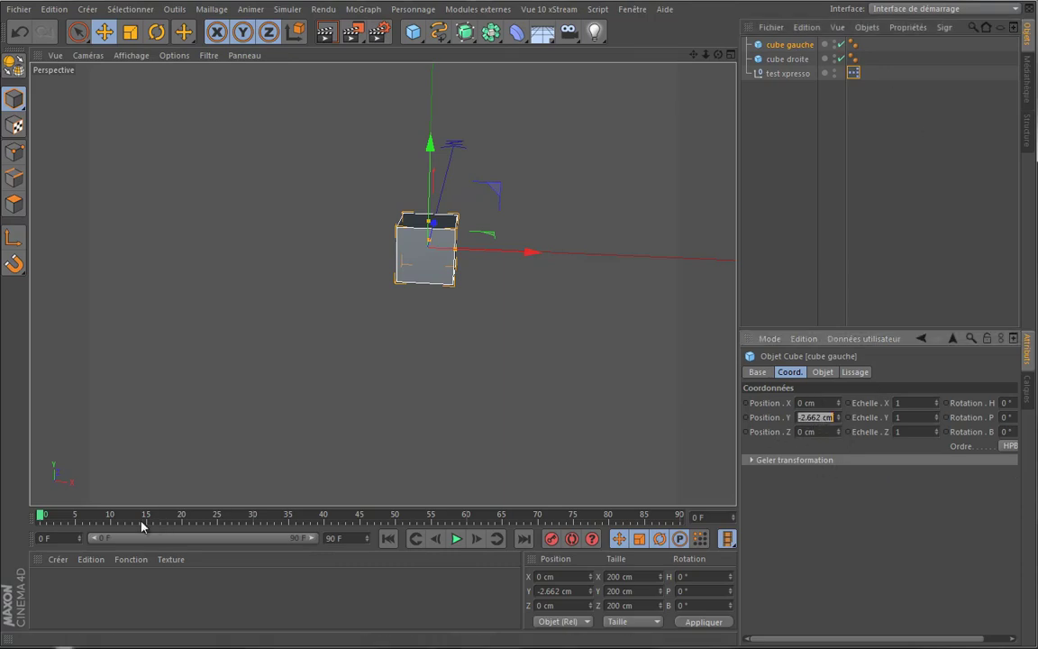
left_click(846, 424)
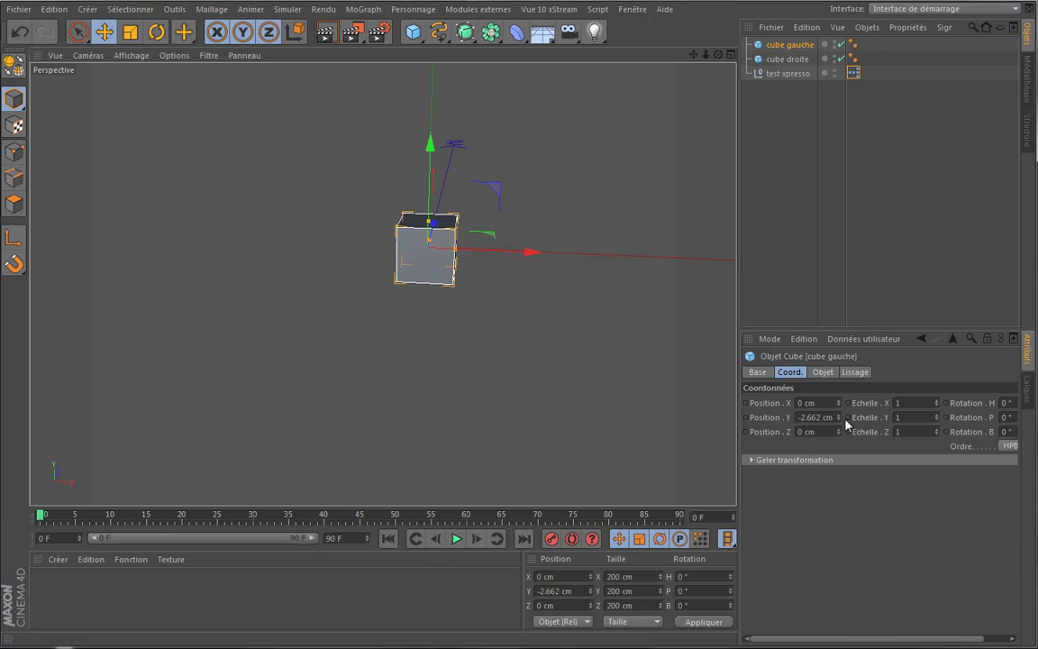
double_click(836, 417)
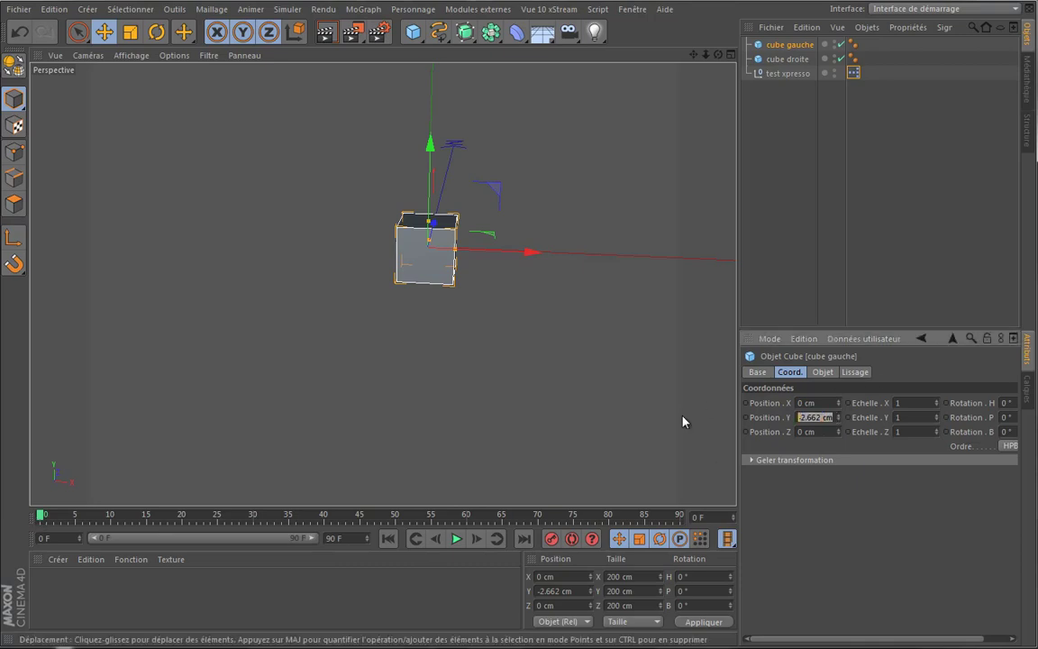
type("-100")
key("Return")
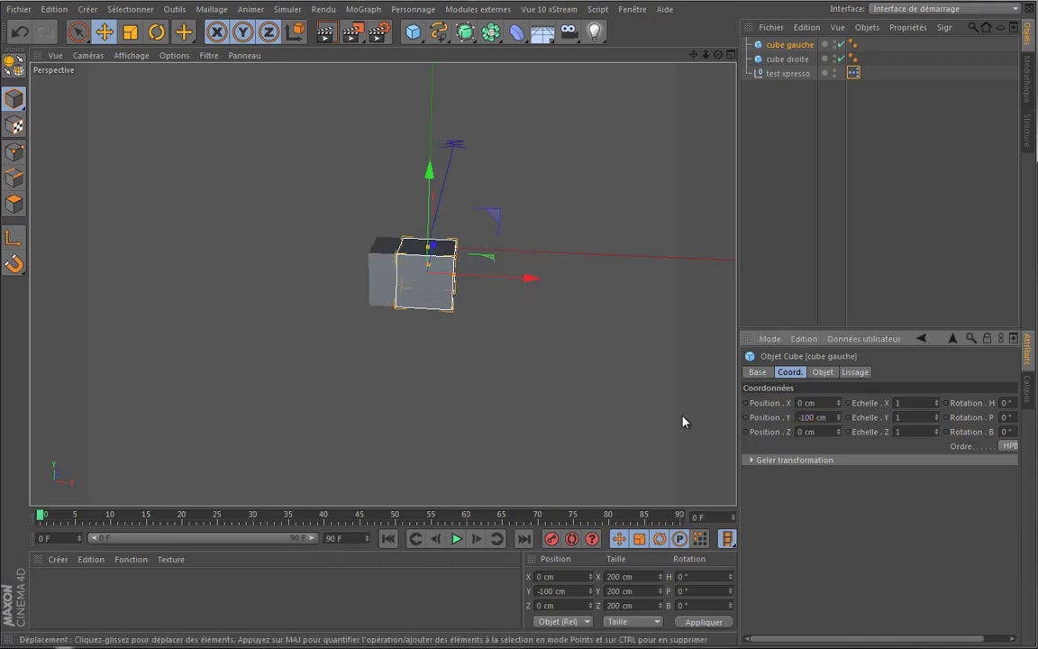
left_click(746, 417, "ctrl")
Keyframe cube gauche's Position . Y at 100 cm on frame 30.
left_click_drag(41, 516, 252, 525)
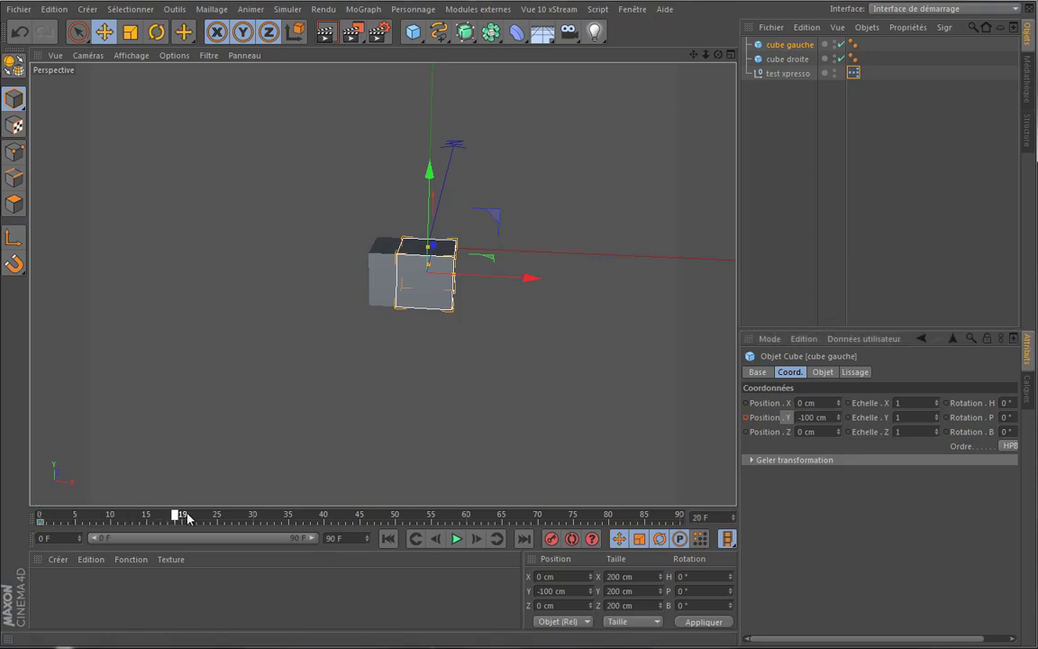
left_click(811, 417)
type("100")
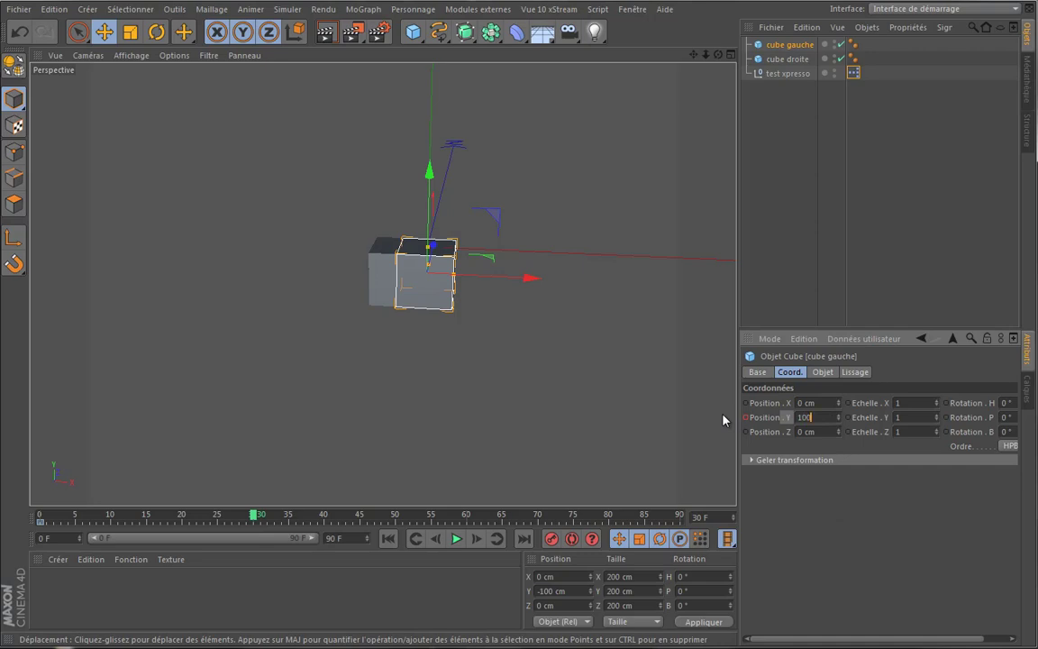
key("Tab")
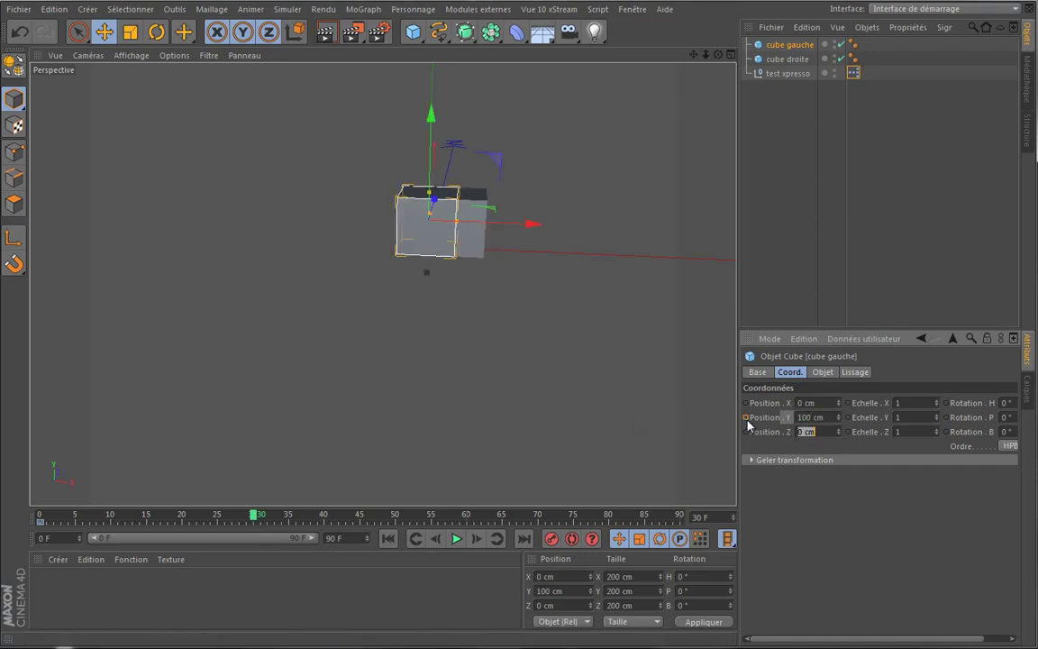
left_click(746, 417, "ctrl")
Keyframe cube gauche's Position . Y at -150 cm on frame 60.
left_click_drag(257, 517, 467, 516)
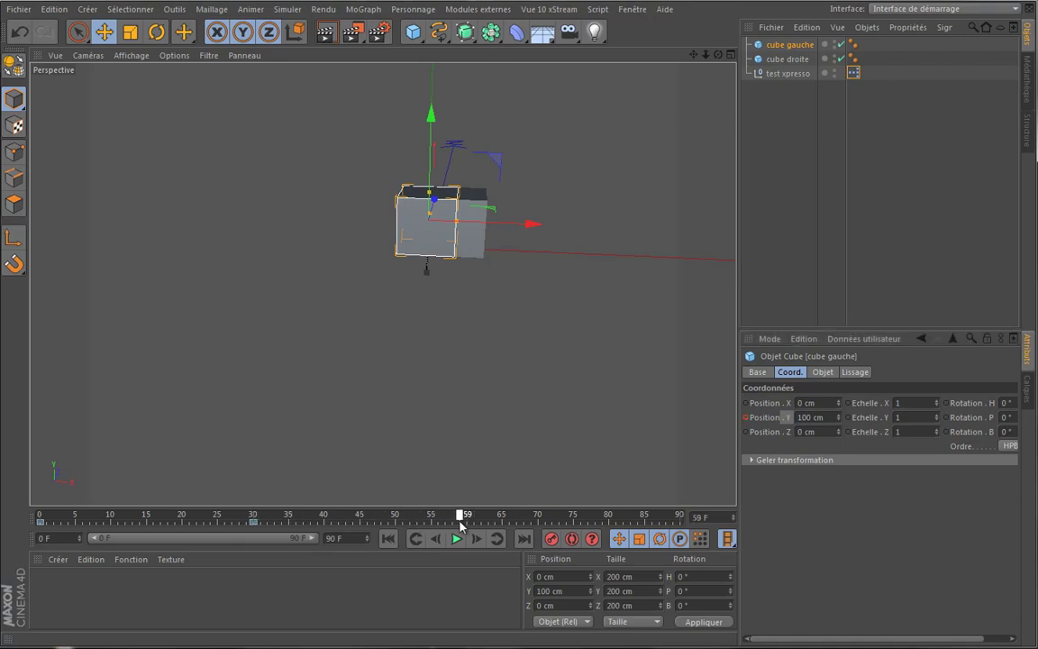
left_click(828, 417)
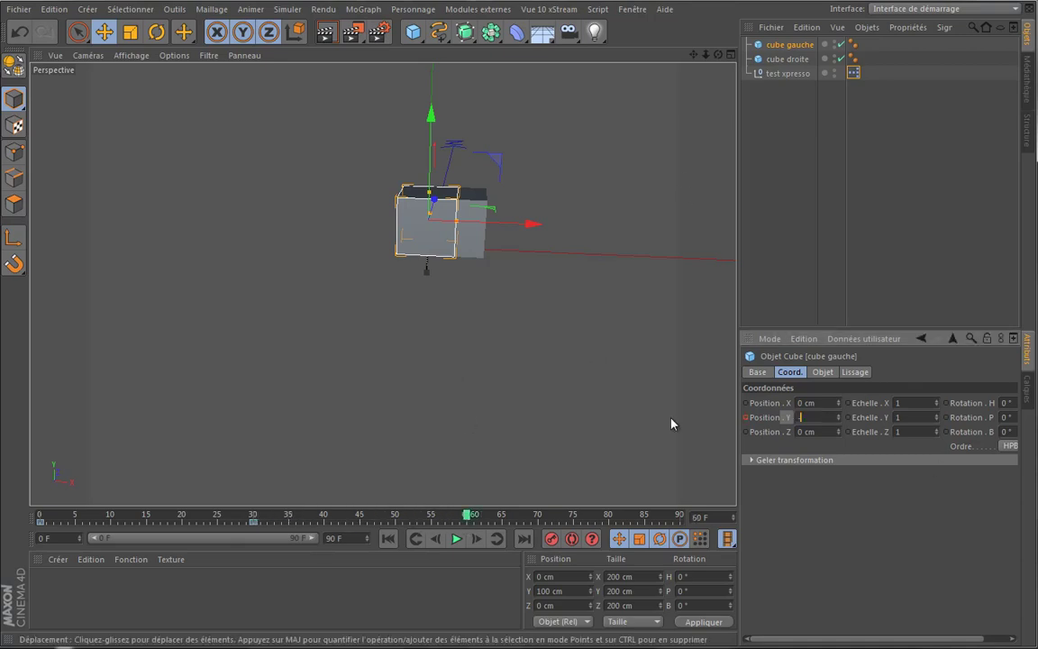
type("-150")
key("Tab")
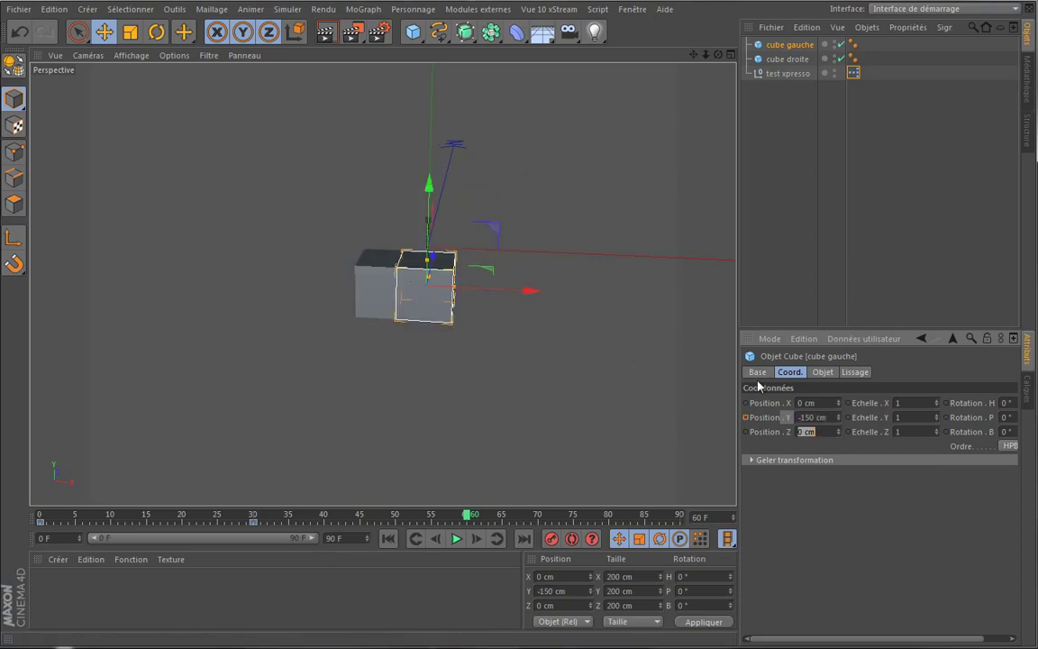
left_click(746, 417, "ctrl")
Keyframe Position . Y at 150 cm on frame 90 and play the animation.
left_click_drag(468, 515, 684, 521)
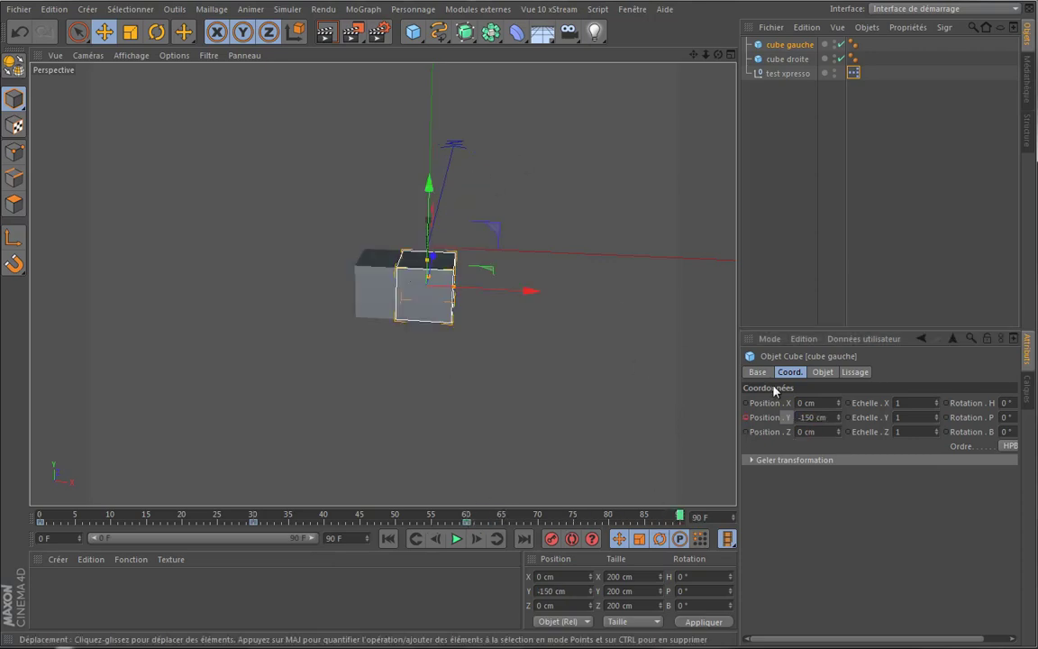
double_click(829, 422)
type("150")
key("Tab")
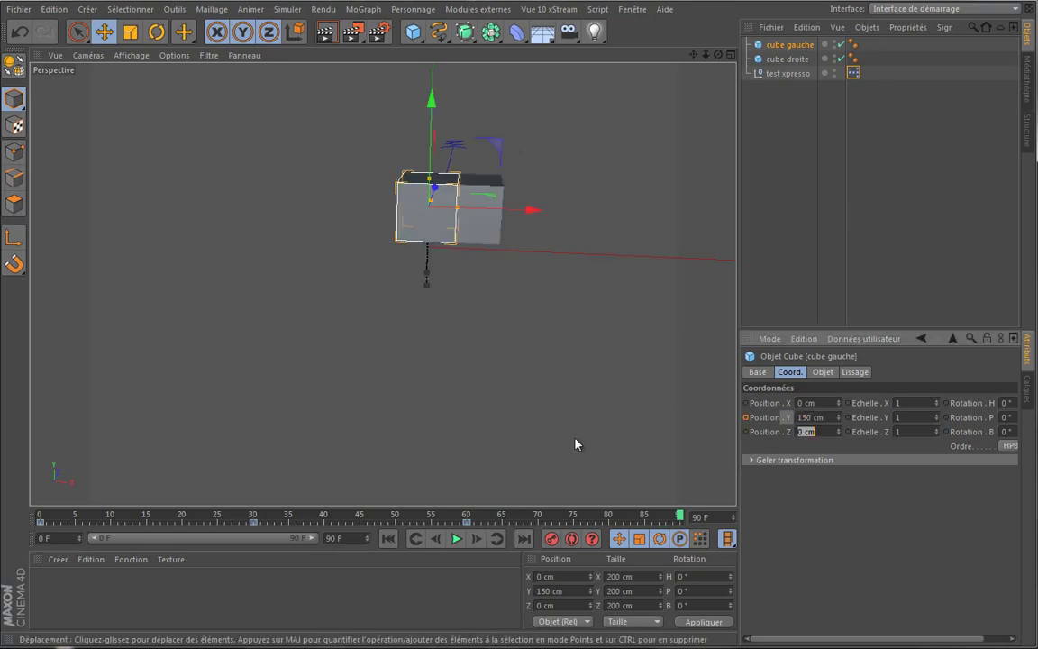
left_click(747, 417)
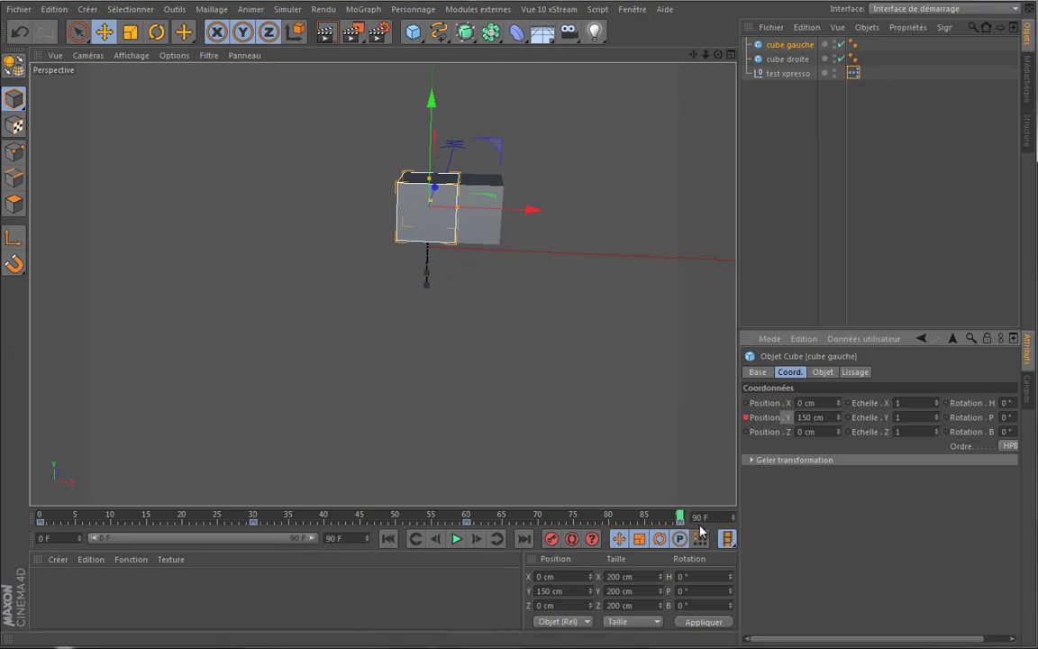
left_click(455, 539)
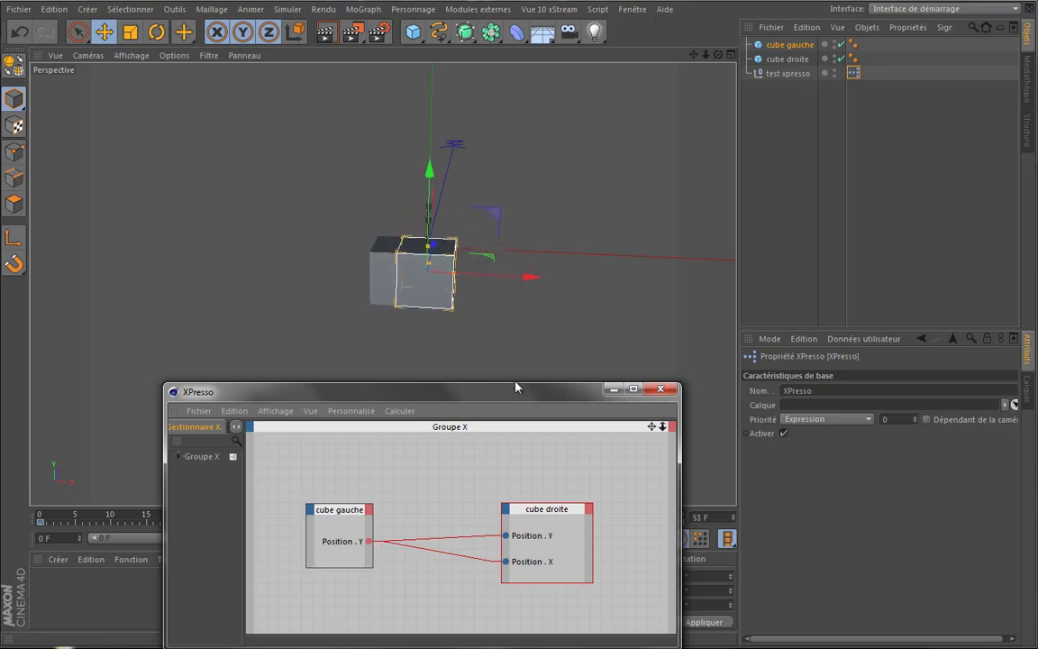
Move the cube droite node up, then inspect cube droite's size and smoothing settings.
left_click_drag(552, 513, 549, 500)
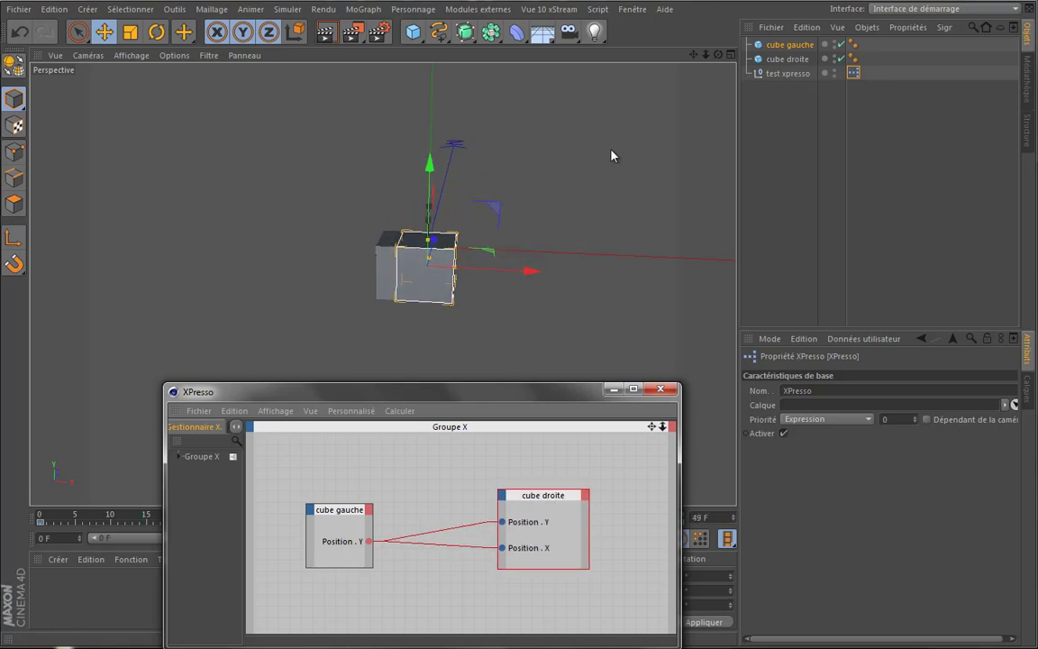
left_click(794, 59)
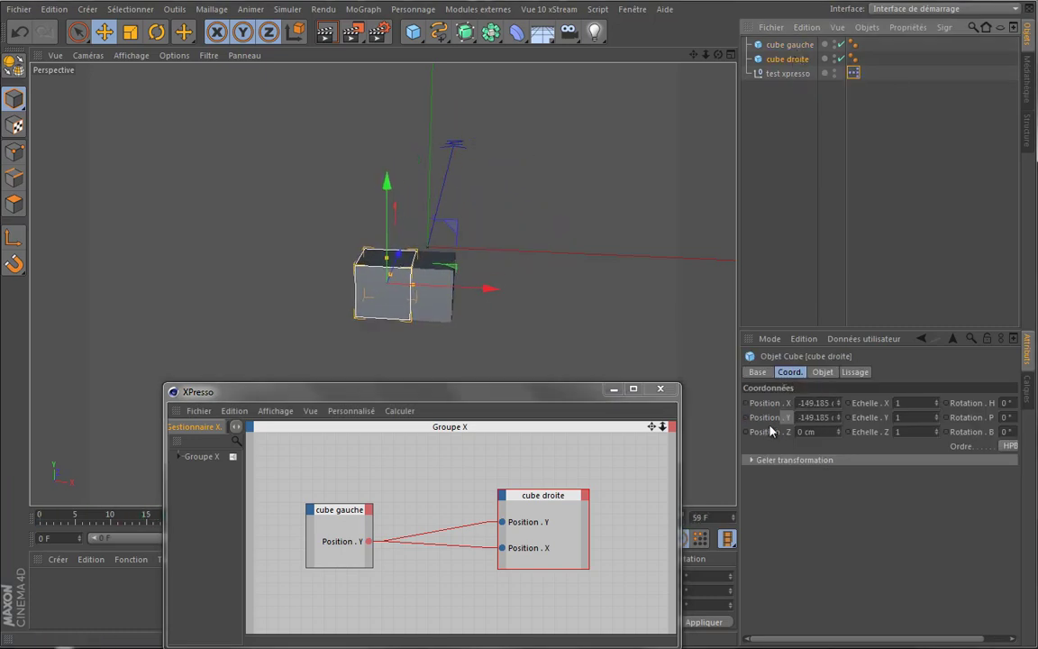
left_click(821, 372)
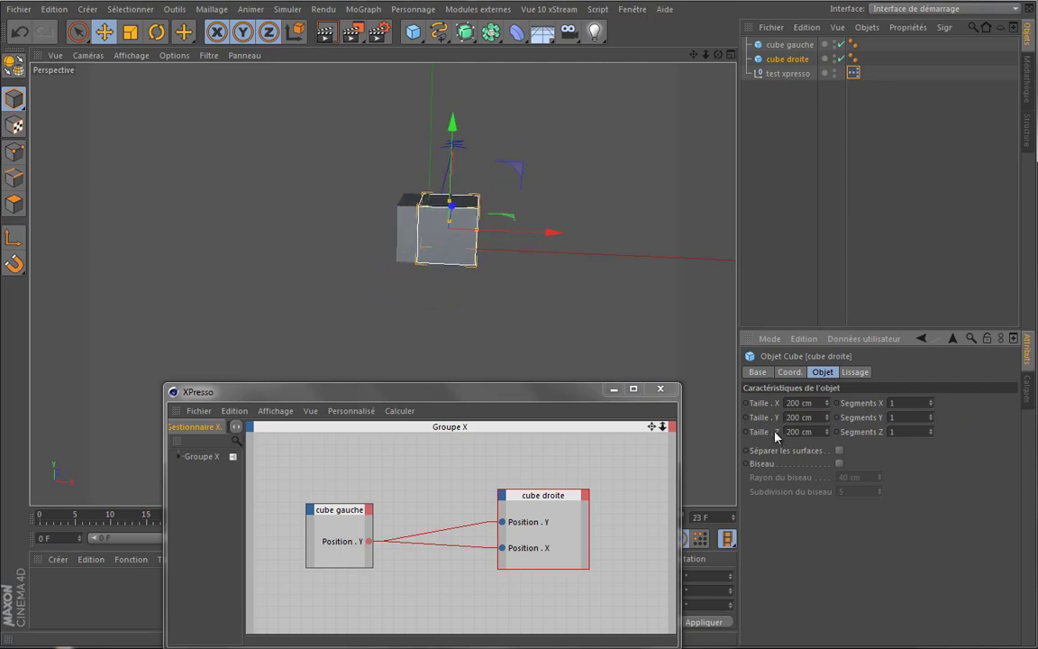
left_click(855, 372)
left_click(823, 372)
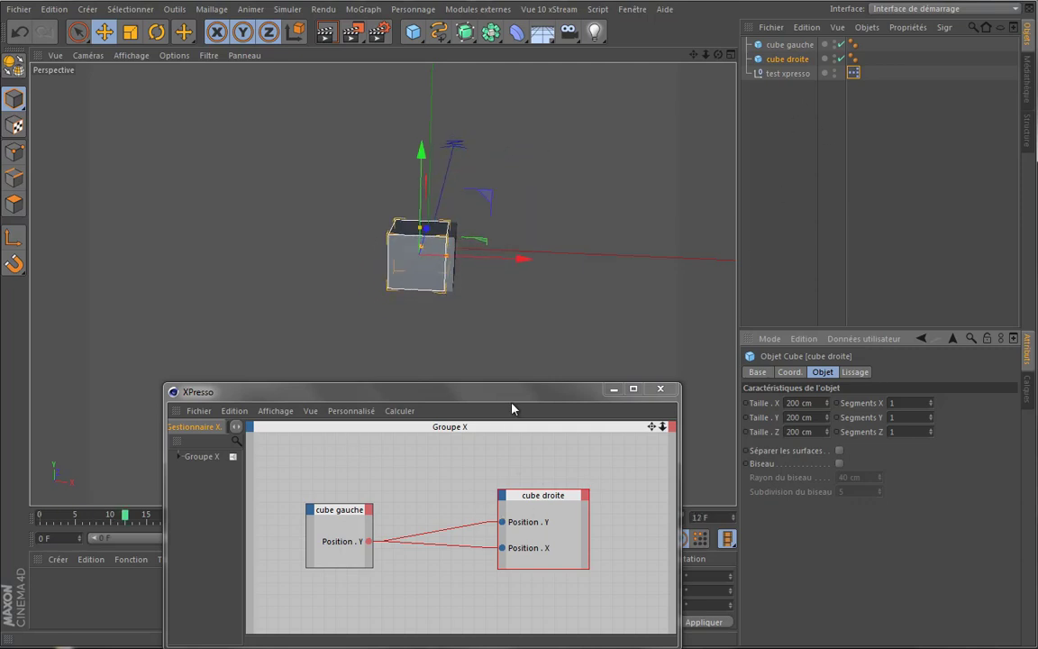
Reposition the XPresso editor and raise the cube gauche and cube droite nodes.
mouse_move(528, 397)
left_mouse_down()
mouse_move(525, 374)
mouse_move(474, 423)
left_mouse_up()
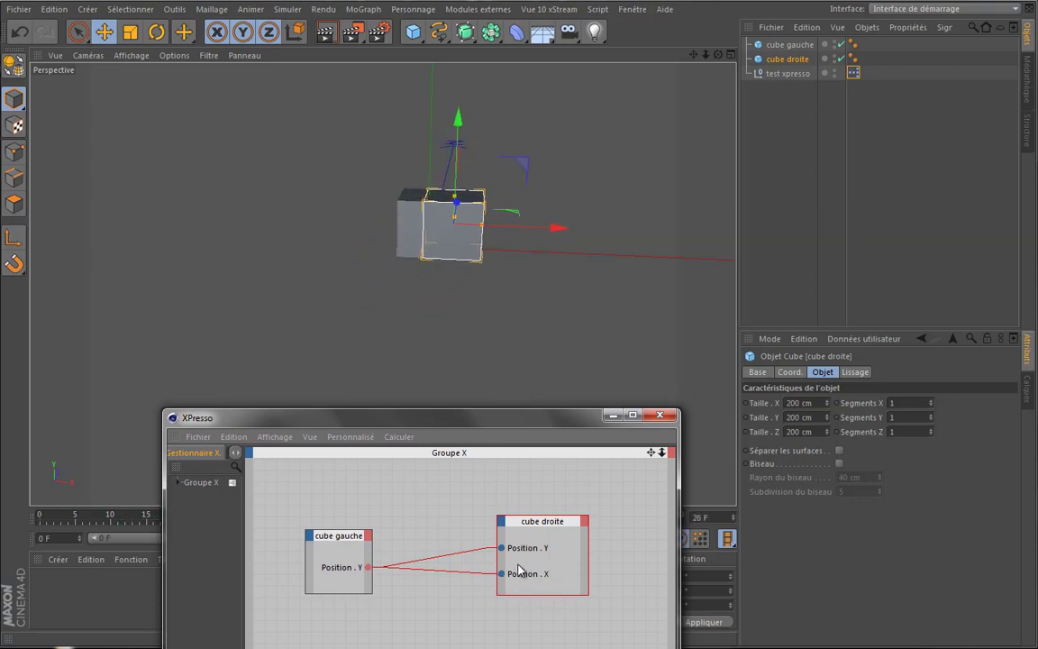
left_click_drag(510, 418, 517, 381)
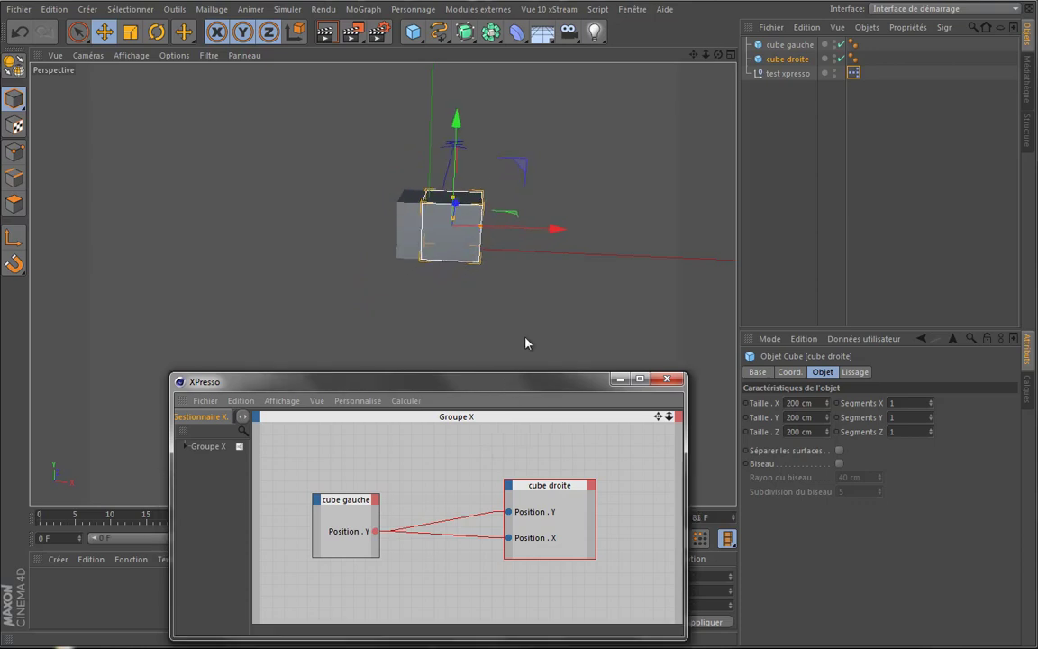
left_click_drag(527, 343, 491, 236)
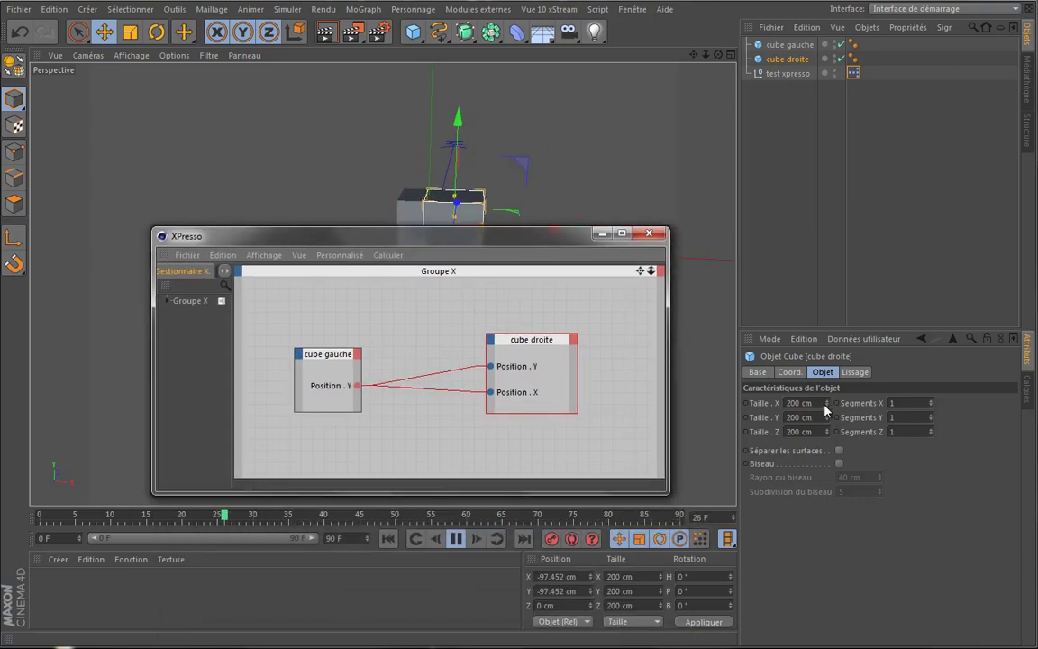
mouse_move(540, 236)
left_mouse_down()
mouse_move(568, 275)
mouse_move(564, 353)
left_mouse_up()
left_click_drag(340, 452, 335, 400)
left_click_drag(512, 437, 516, 407)
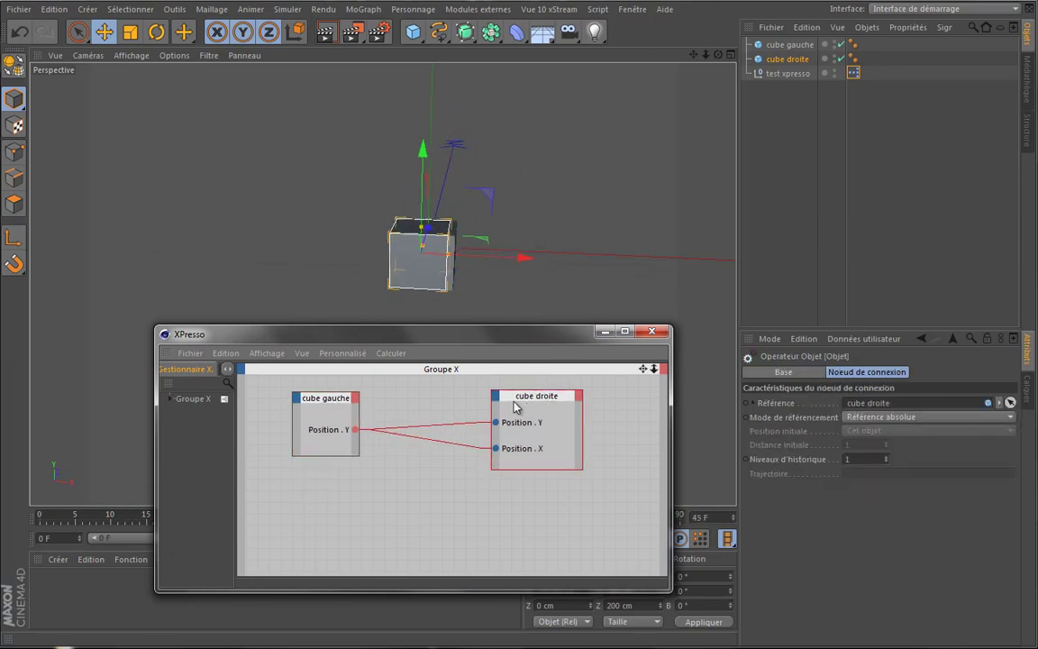
Add a Taille . X input port to the cube droite node and stop playback.
left_click(355, 397)
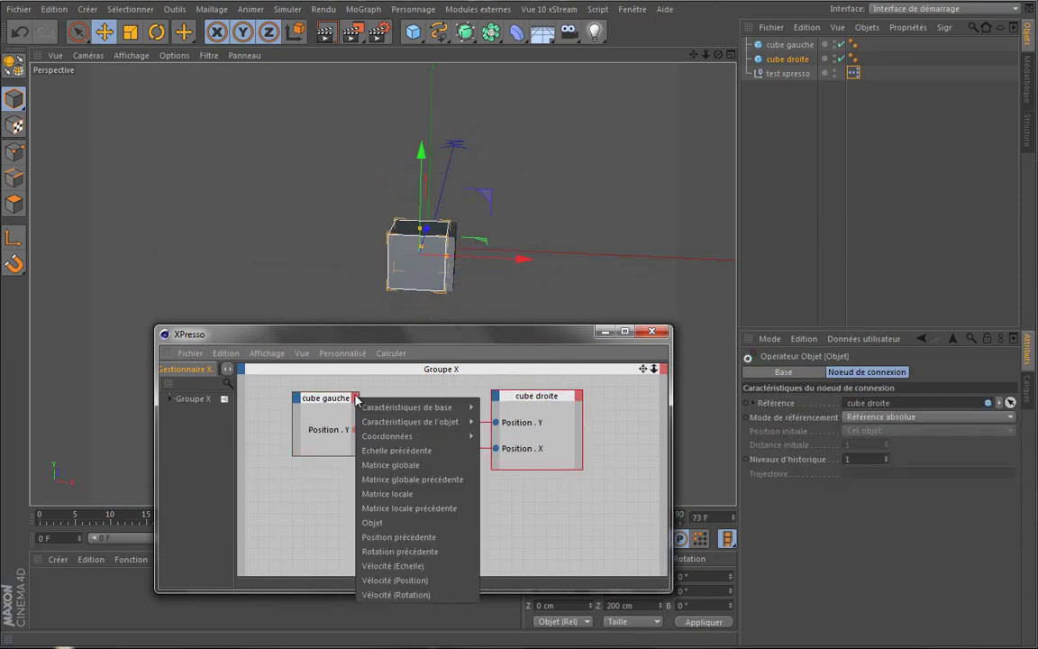
left_click(551, 398)
left_click(495, 397)
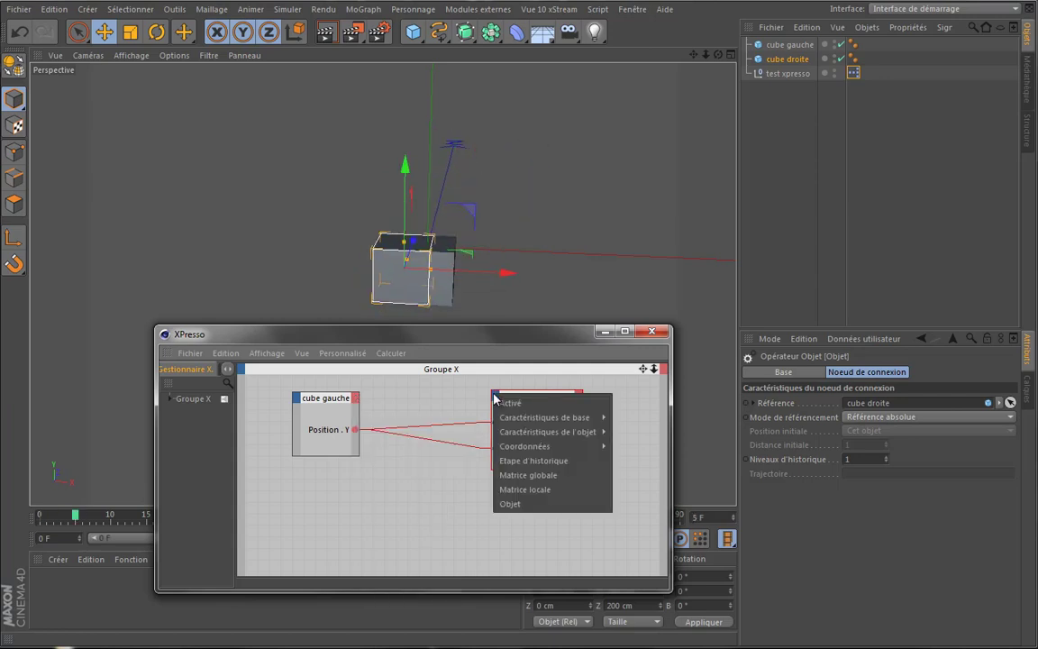
mouse_move(547, 431)
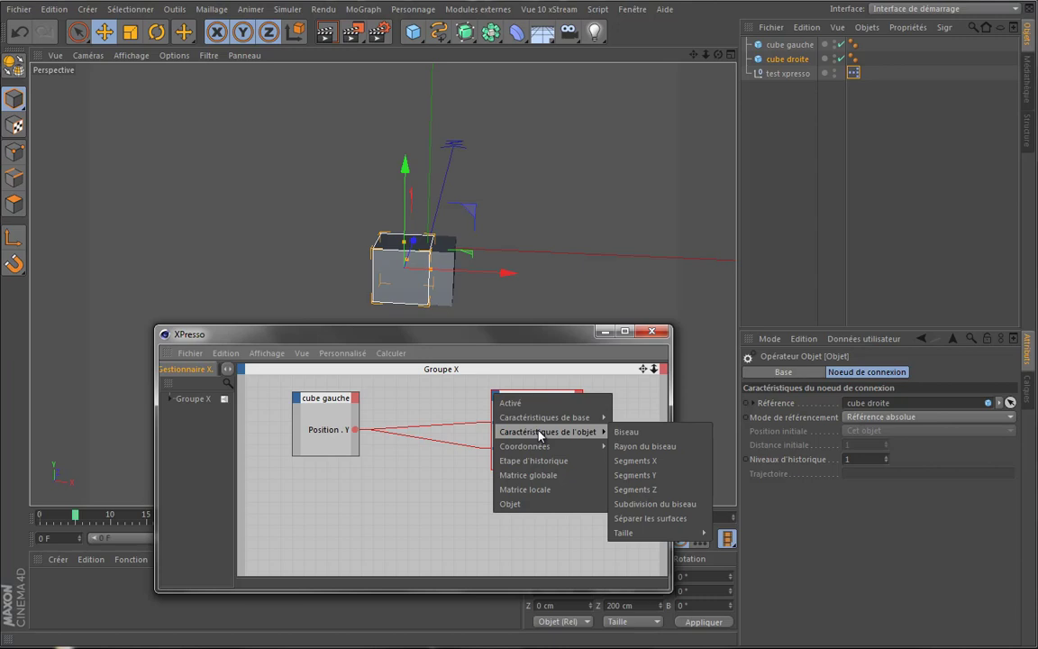
mouse_move(623, 533)
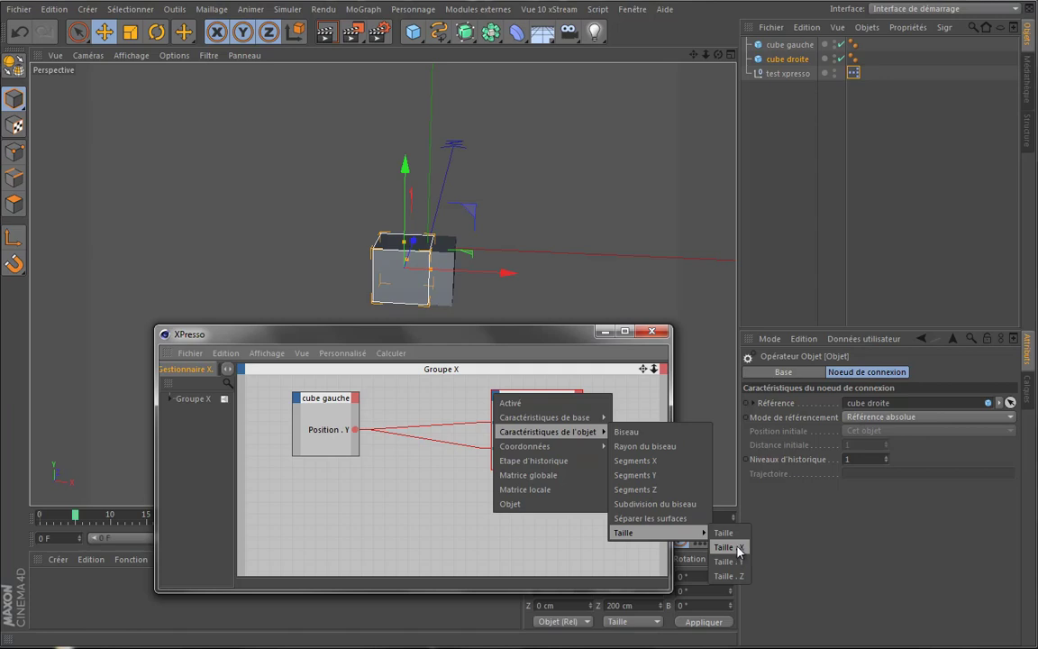
left_click(736, 546)
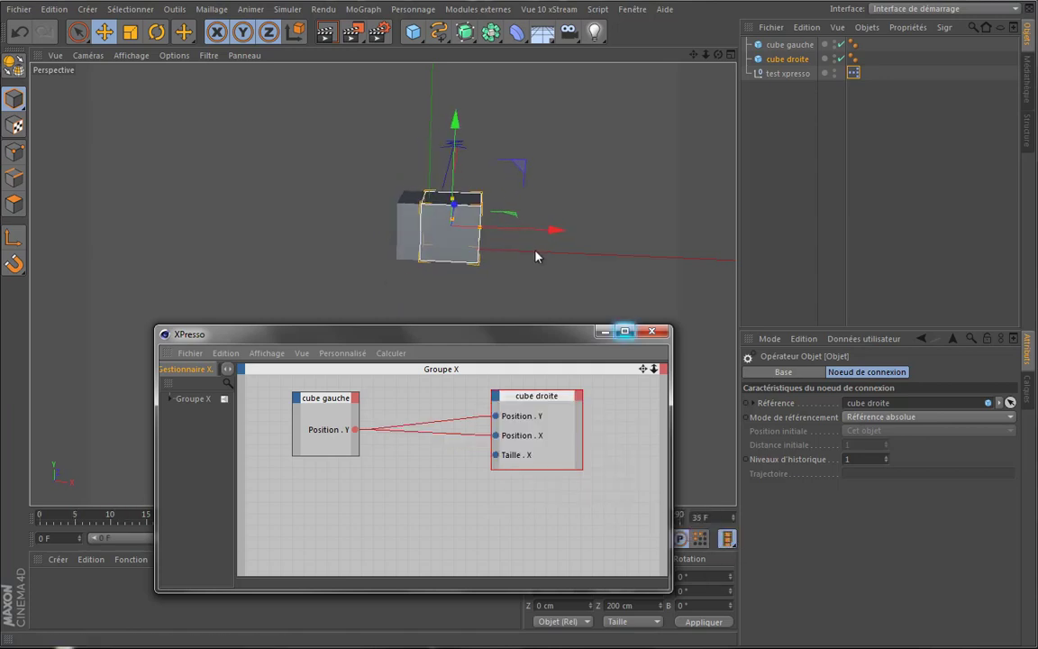
mouse_move(541, 333)
left_mouse_down()
mouse_move(543, 237)
mouse_move(546, 558)
left_mouse_up()
left_click(456, 538)
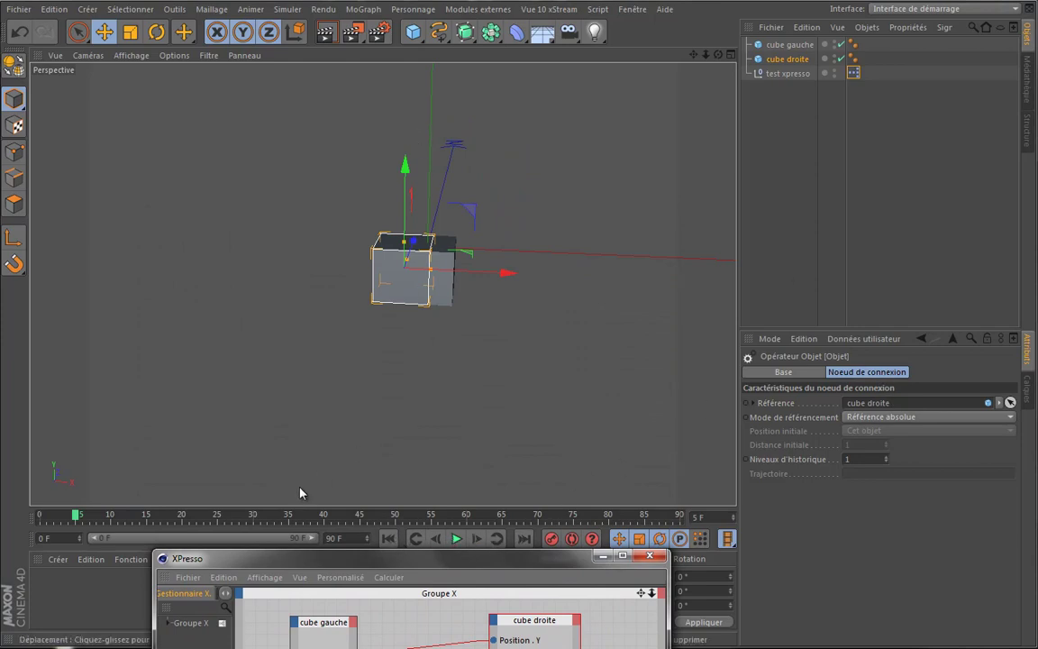
Jump to a later frame, trial-narrow cube droite, then reset its Taille . X to 200 cm.
left_click_drag(76, 516, 504, 493)
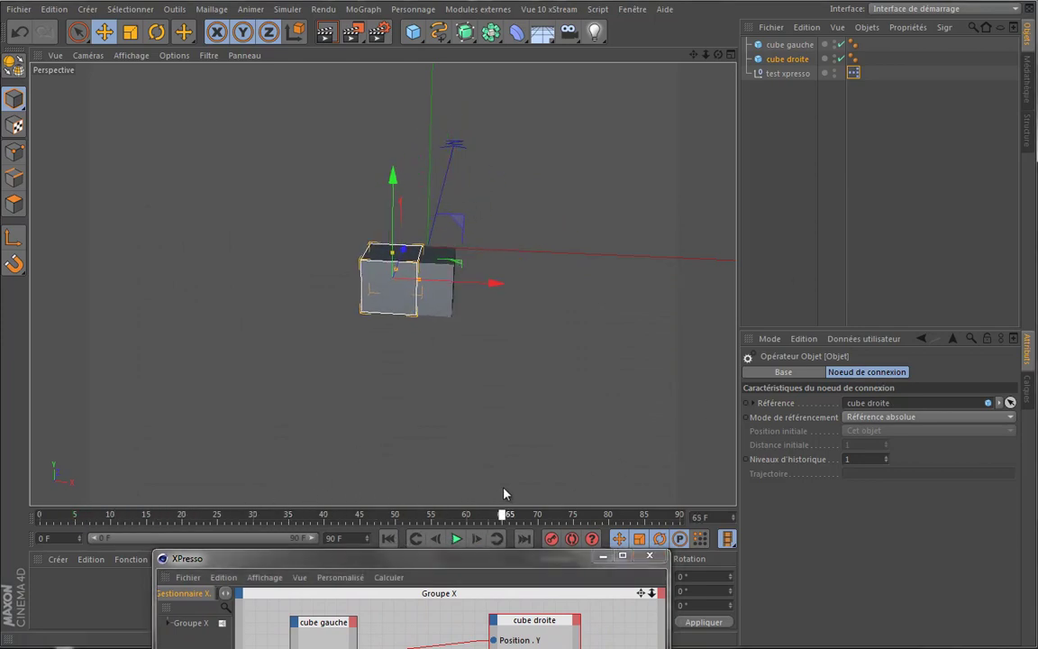
left_click(791, 59)
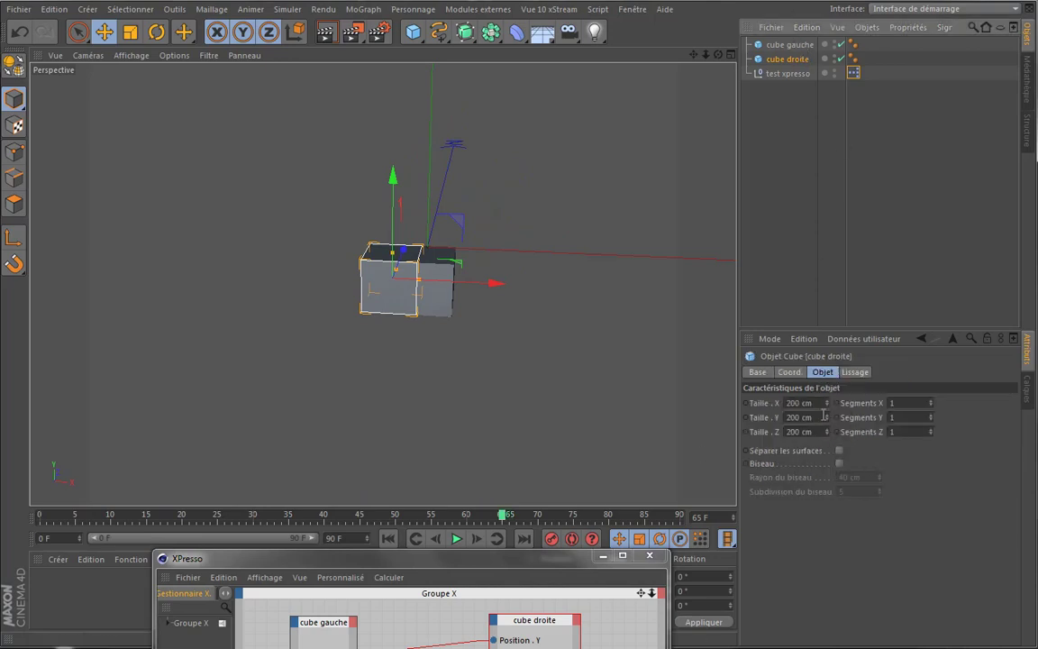
left_click_drag(826, 404, 828, 396)
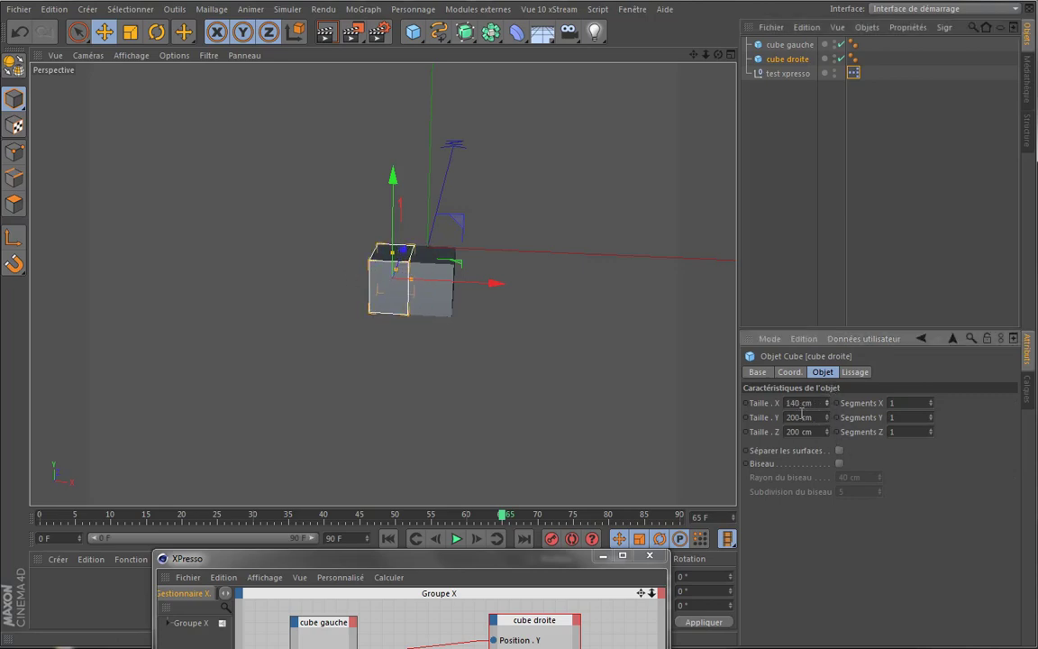
double_click(800, 404)
type("200")
key("Tab")
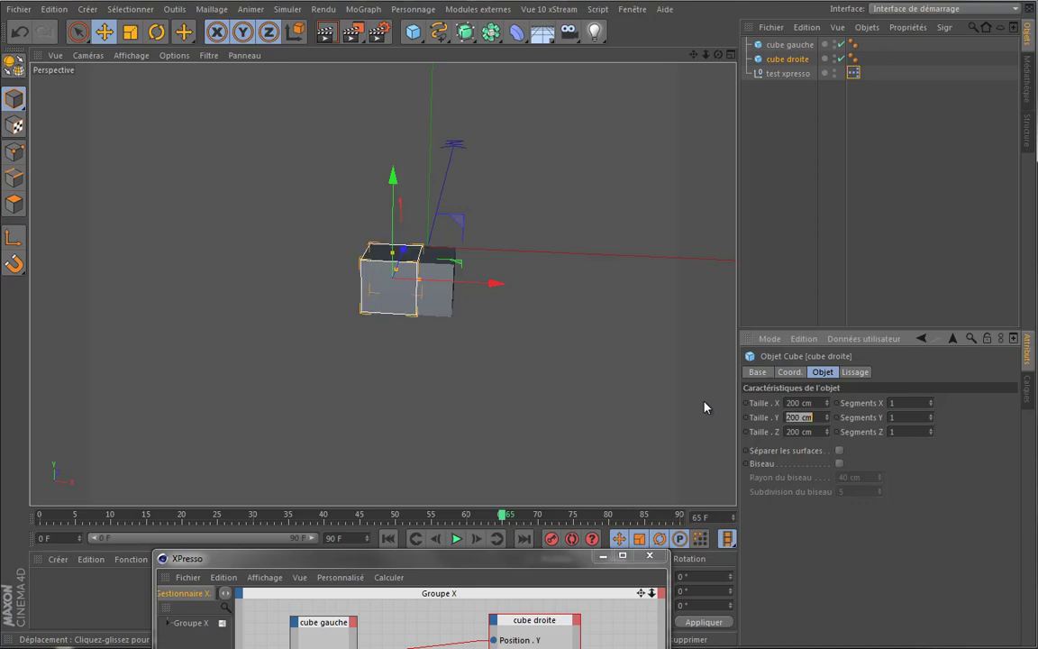
left_click_drag(486, 558, 471, 403)
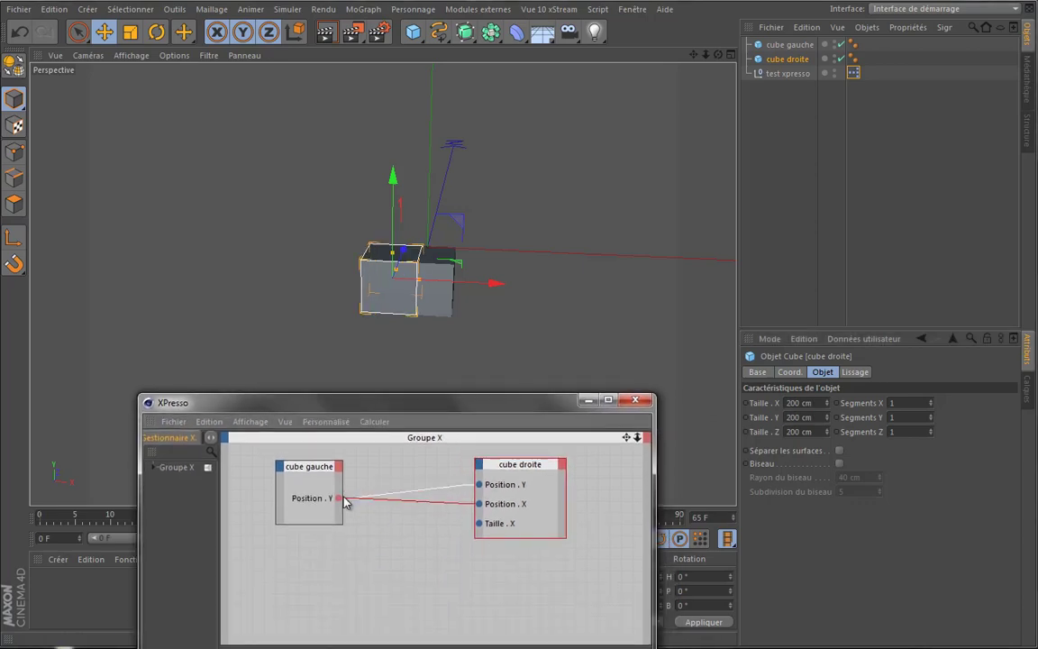
Wire cube gauche's Position . Y to cube droite's Taille . X, then play and stop the animation.
left_click_drag(339, 498, 478, 525)
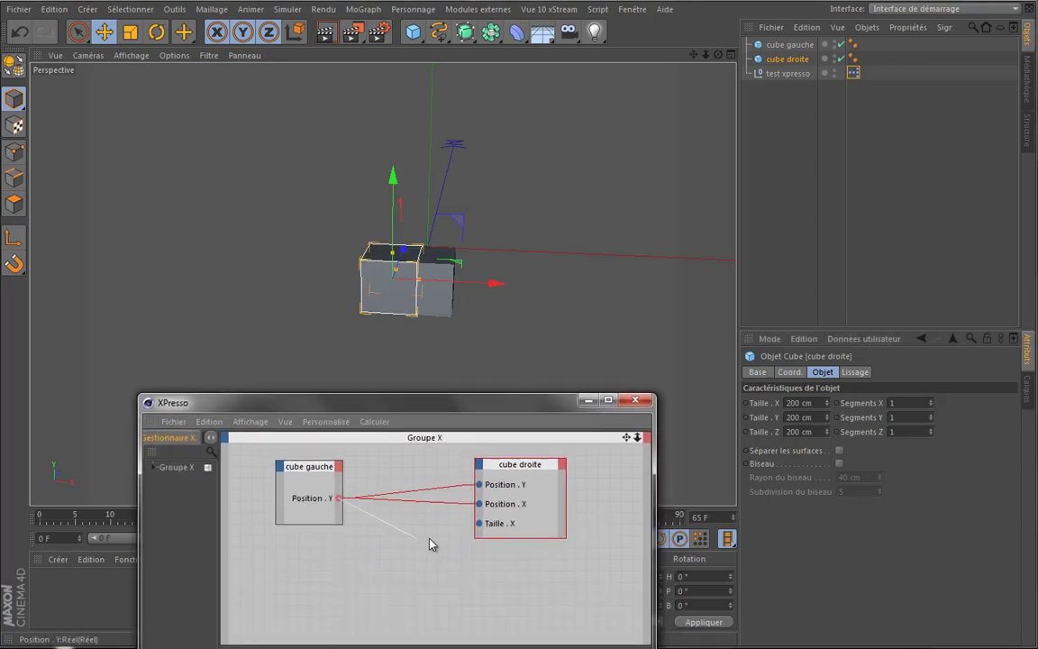
left_click(477, 531)
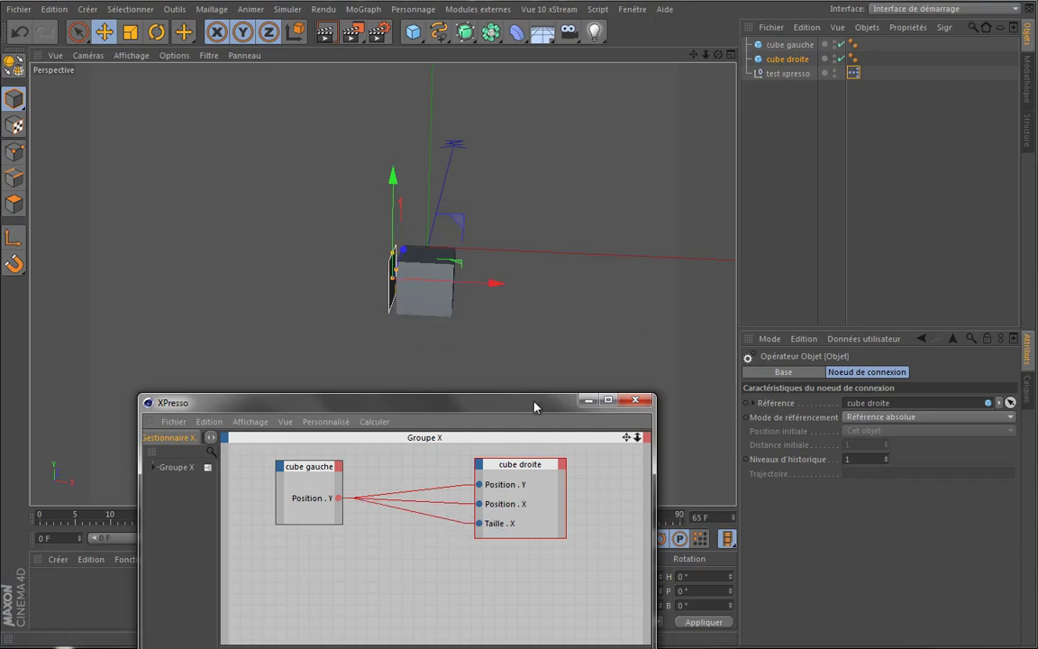
left_click_drag(537, 405, 532, 570)
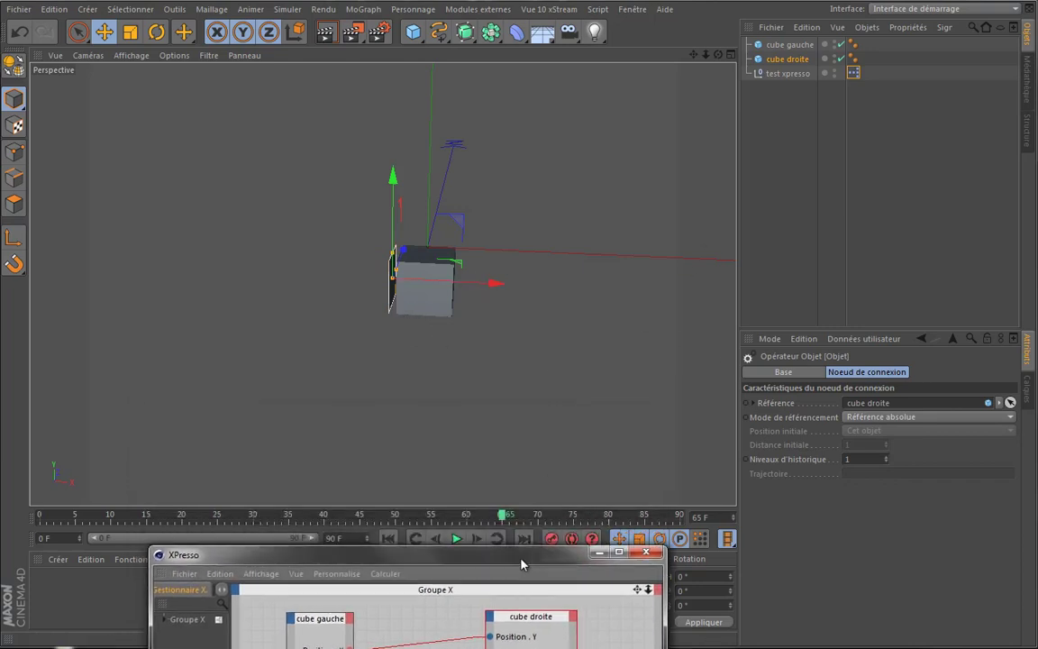
left_click(456, 538)
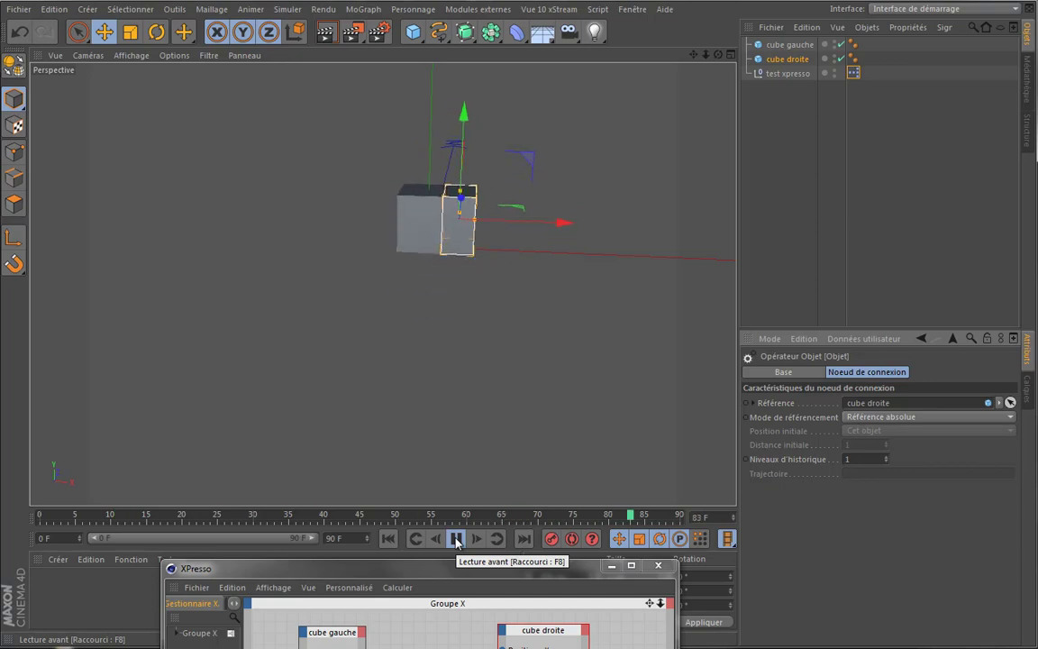
mouse_move(455, 567)
left_mouse_down()
mouse_move(459, 415)
mouse_move(475, 515)
left_mouse_up()
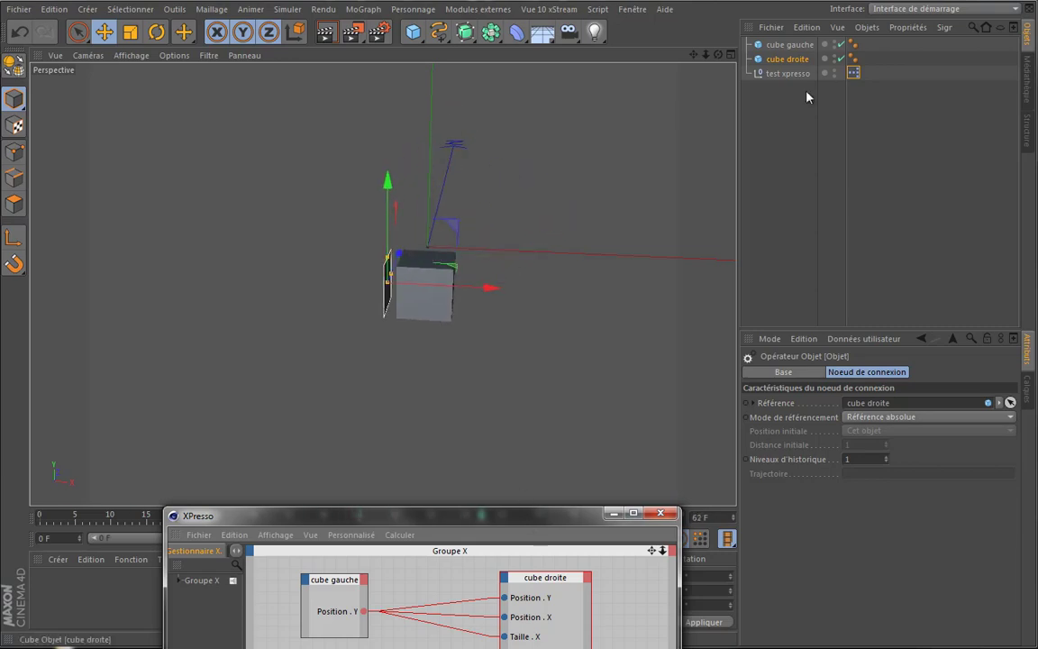
mouse_move(568, 516)
left_mouse_down()
mouse_move(540, 143)
mouse_move(570, 583)
mouse_move(539, 214)
left_mouse_up()
left_click(462, 539)
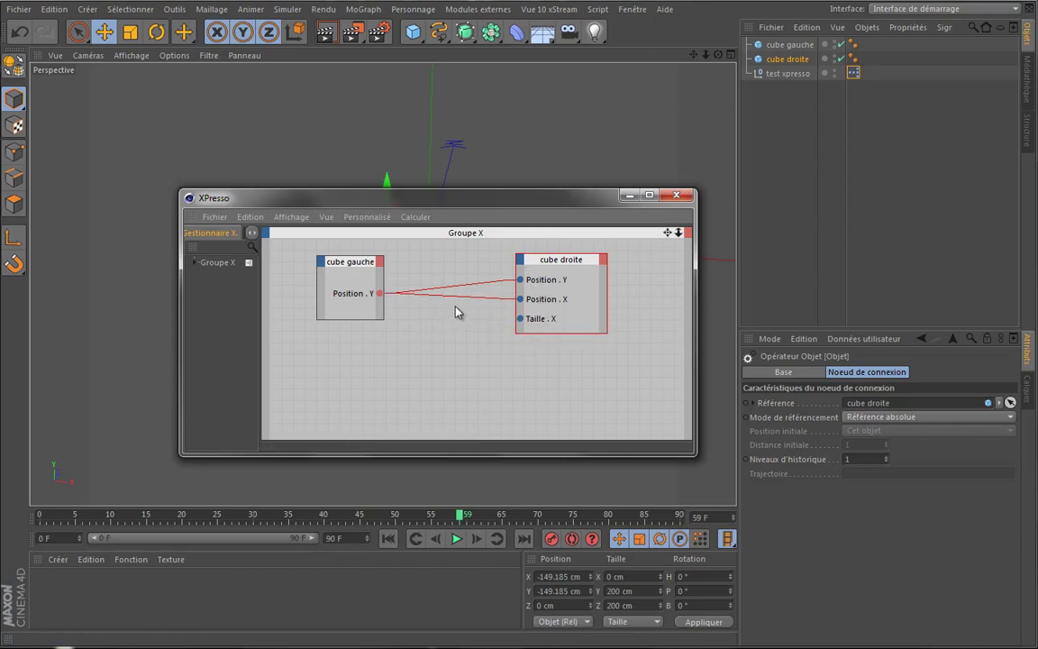
Delete cube droite's Taille . X port and show cube gauche's object properties.
right_click(543, 322)
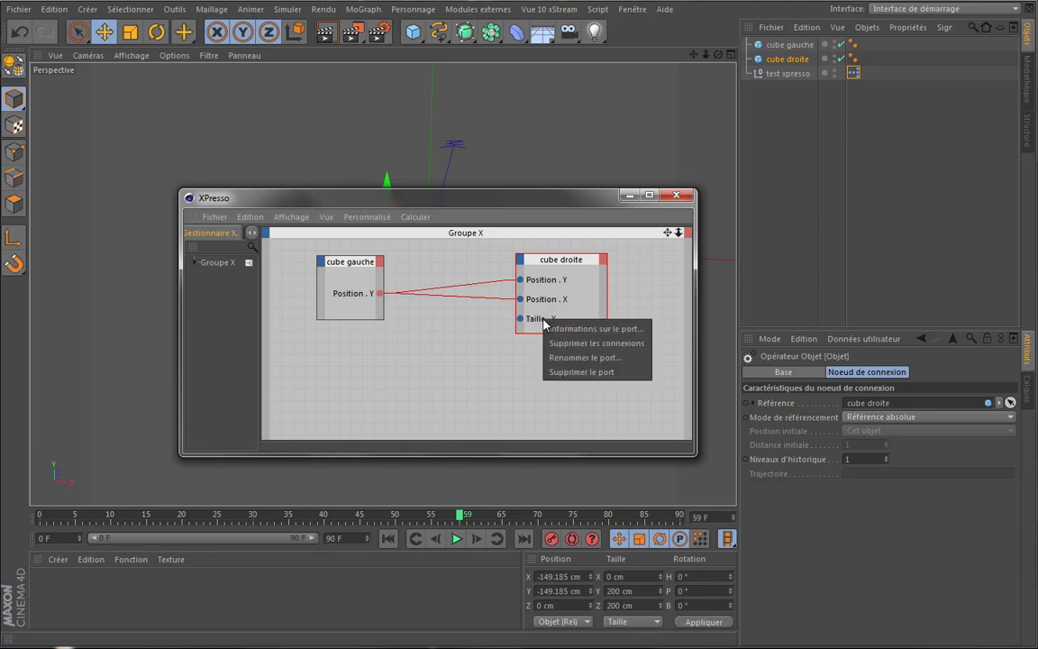
left_click(557, 371)
left_click_drag(570, 275, 570, 316)
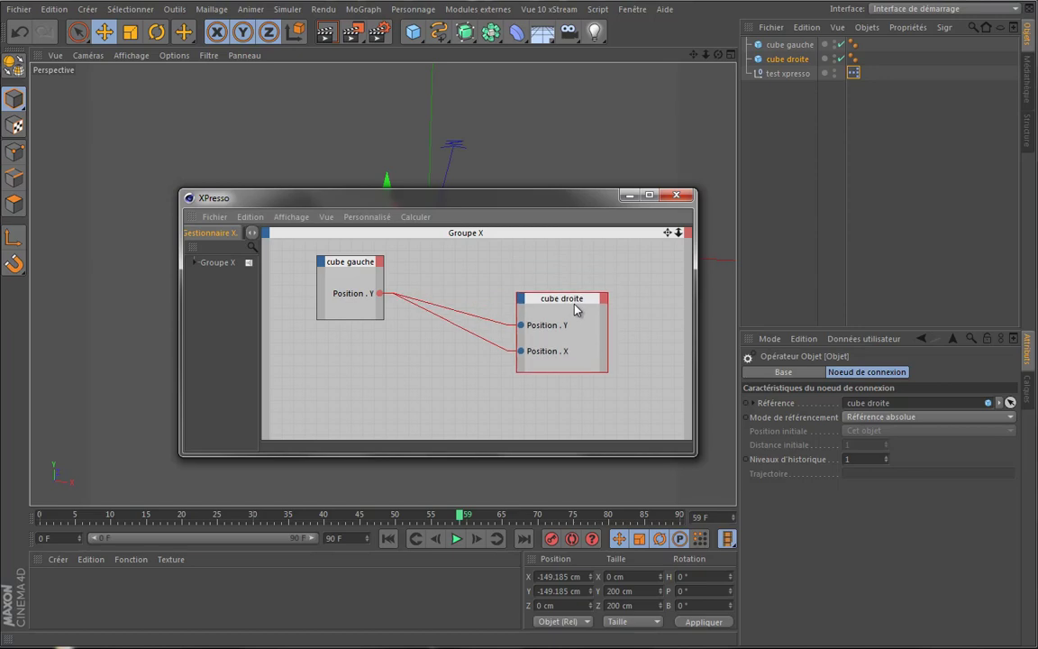
left_click(789, 44)
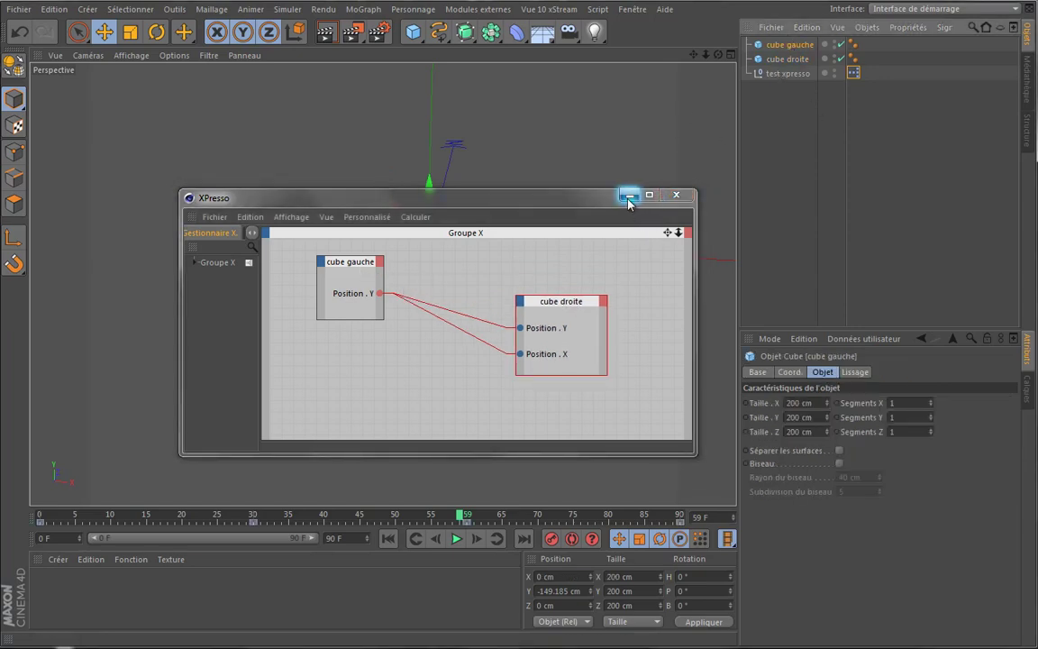
left_click_drag(576, 197, 536, 477)
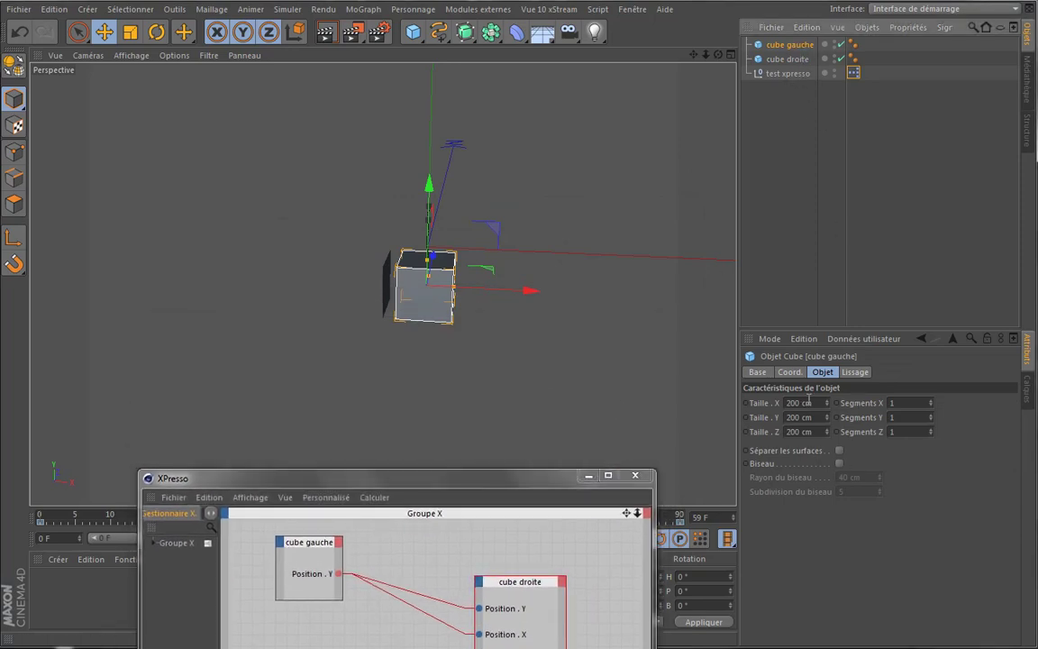
Set cube gauche's X, Y and Z sizes to 10 cm.
left_click(808, 402)
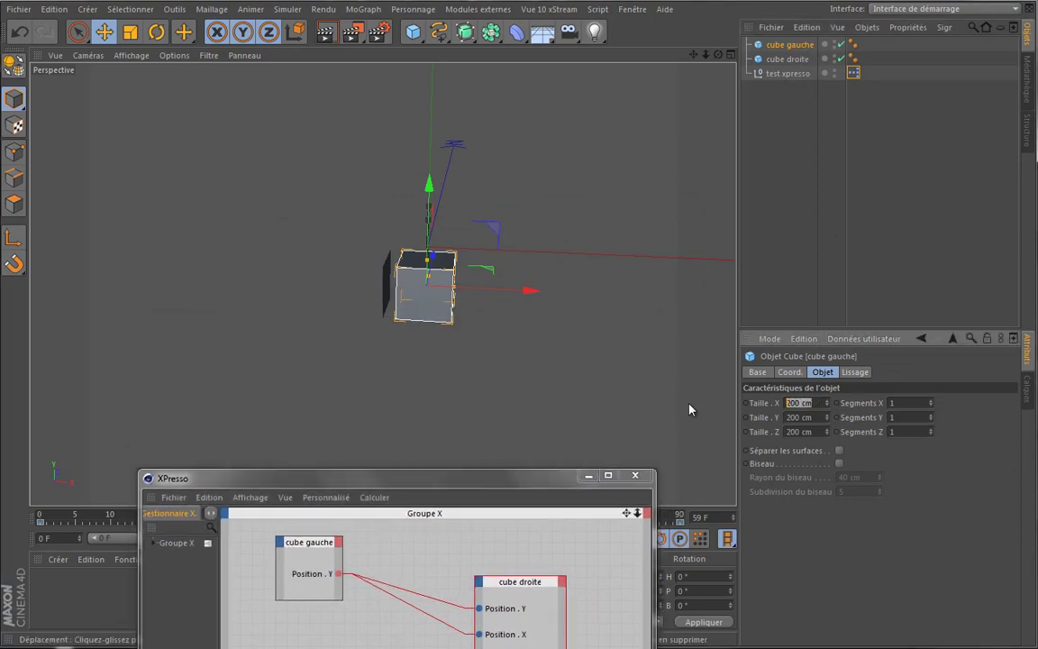
type("10")
key("Tab")
type("10")
key("Tab")
type("10")
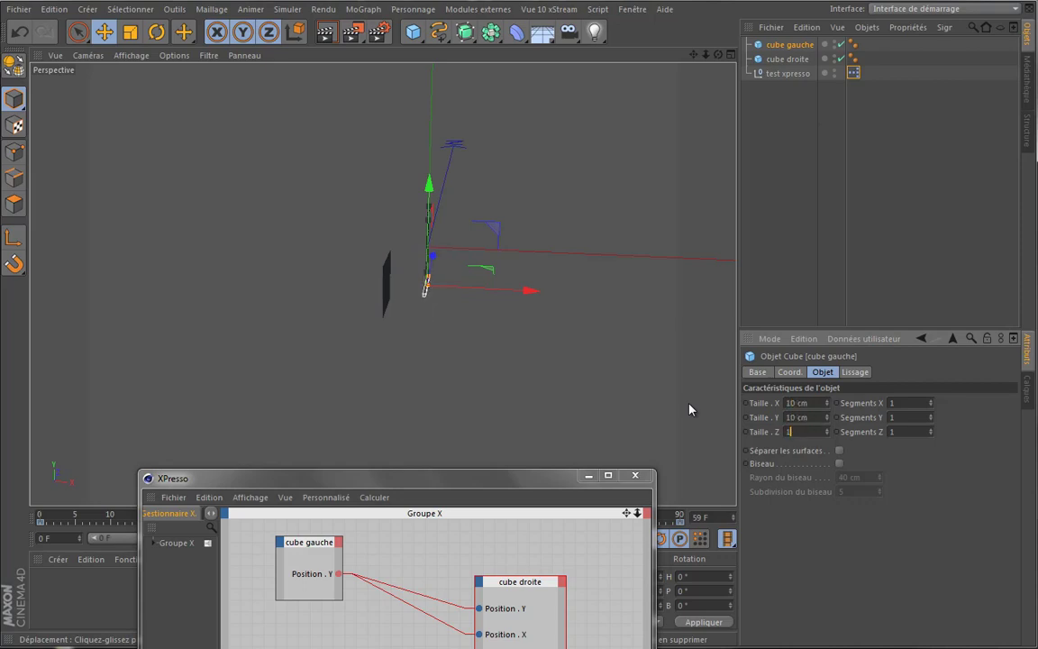
key("Tab")
Change all three sizes to 50 cm, then reposition the XPresso editor and cube droite node.
key("shift+Tab")
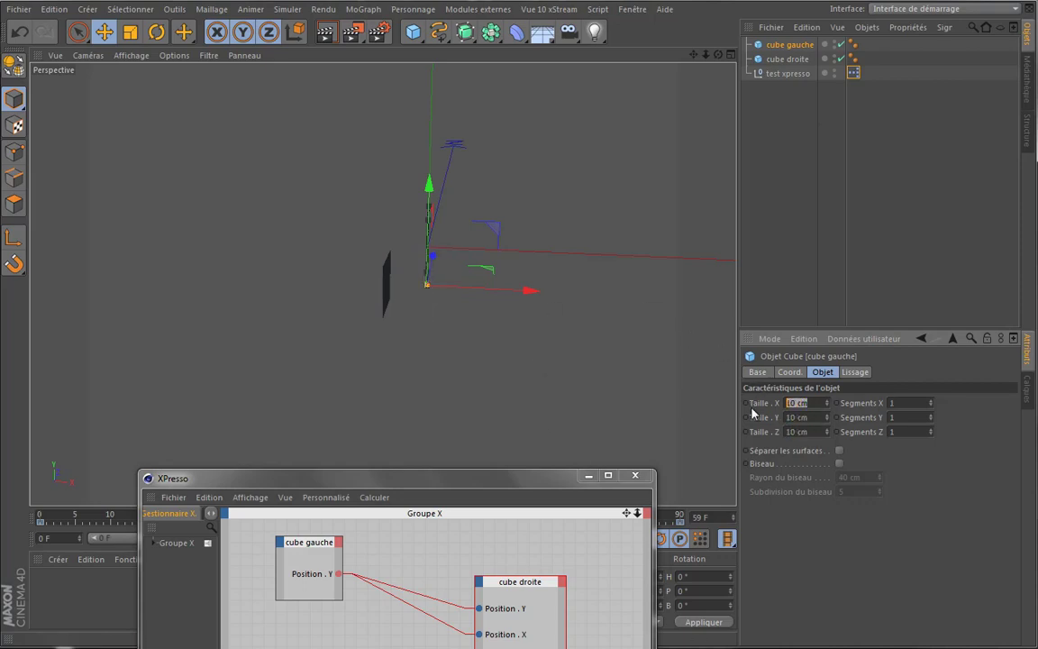
type("50")
key("Tab")
type("50")
key("Tab")
type("50")
key("Tab")
mouse_move(509, 479)
left_mouse_down()
mouse_move(545, 378)
mouse_move(538, 370)
left_mouse_up()
left_click_drag(559, 480, 560, 441)
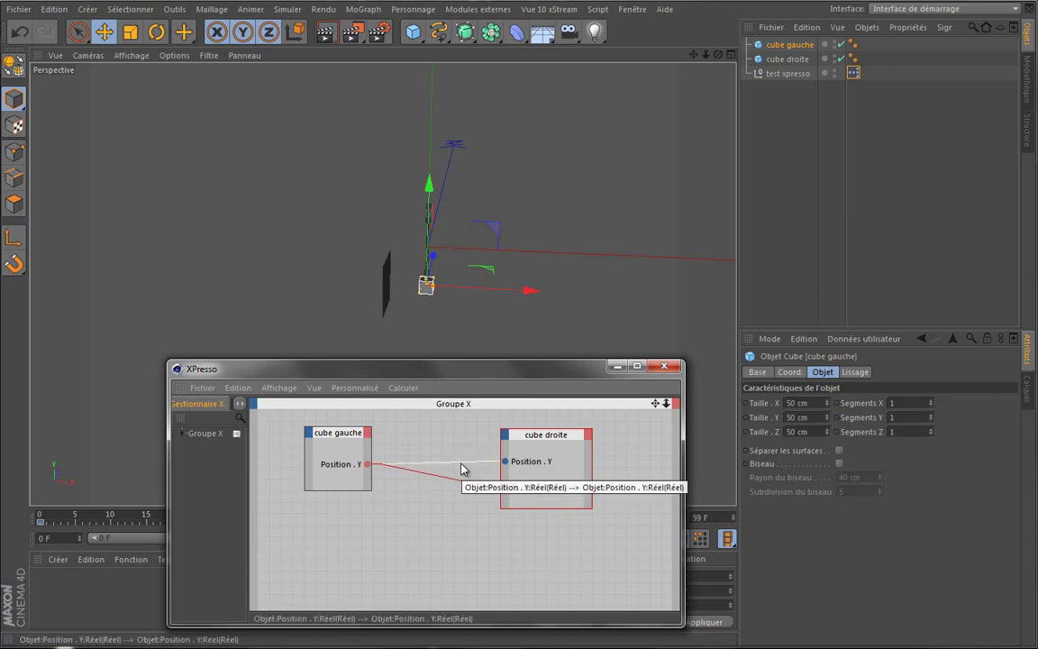
Cancel the add-node menu, make the XPresso editor taller and lower the cube gauche node.
right_click(349, 517)
mouse_move(410, 521)
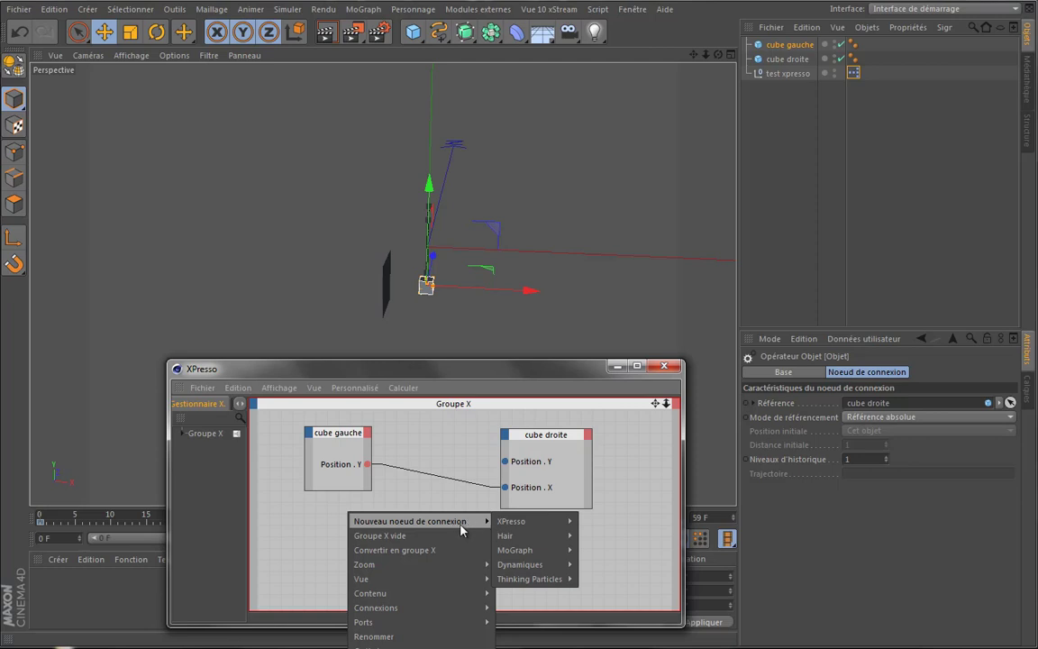
left_click(464, 446)
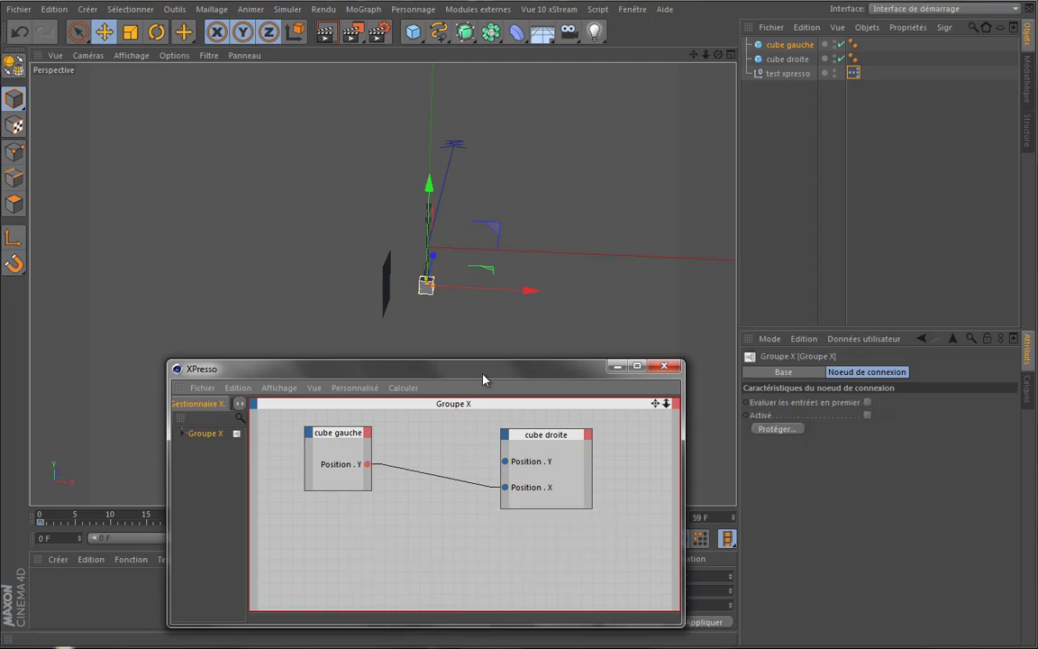
left_click_drag(495, 359, 502, 167)
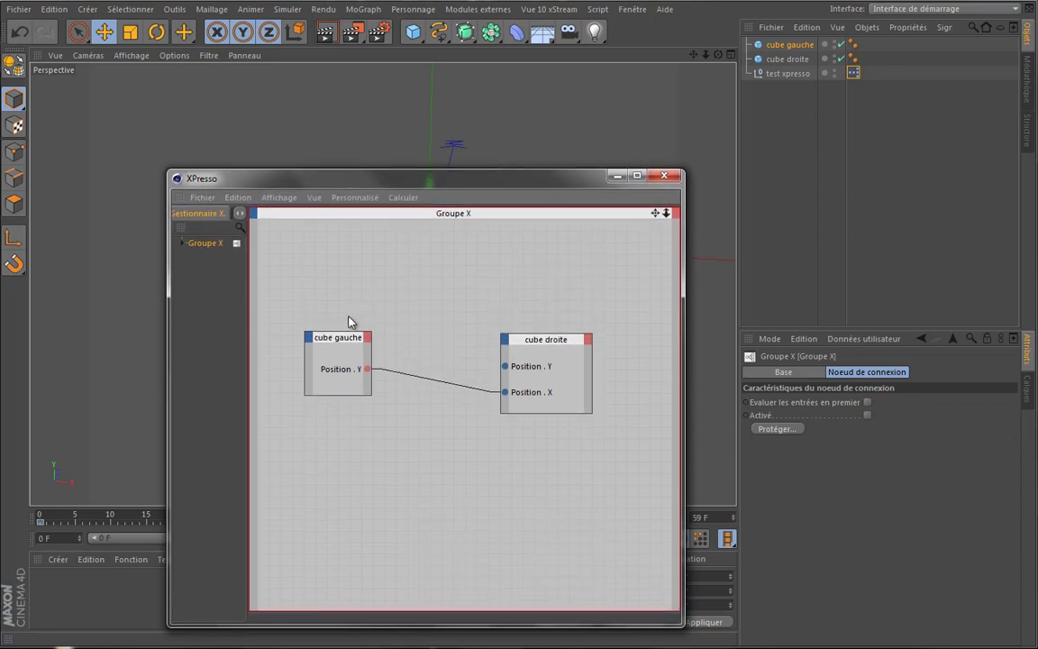
left_click_drag(346, 337, 343, 359)
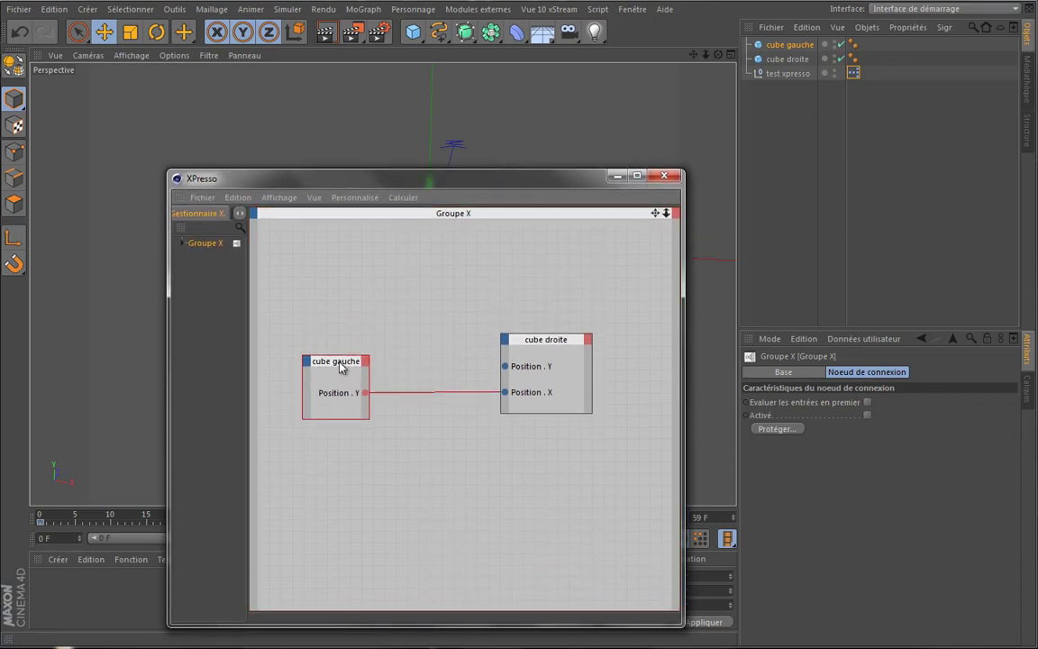
left_click(329, 262)
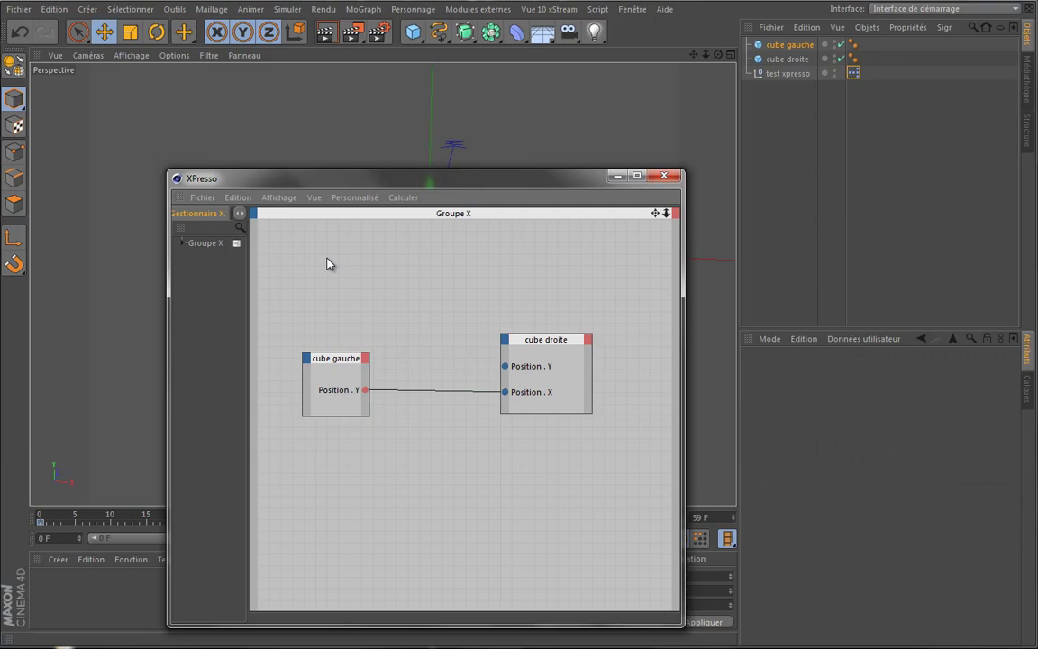
Add a Maths node above the cube nodes, keeping Réel data type and Addition function.
right_click(326, 261)
mouse_move(387, 267)
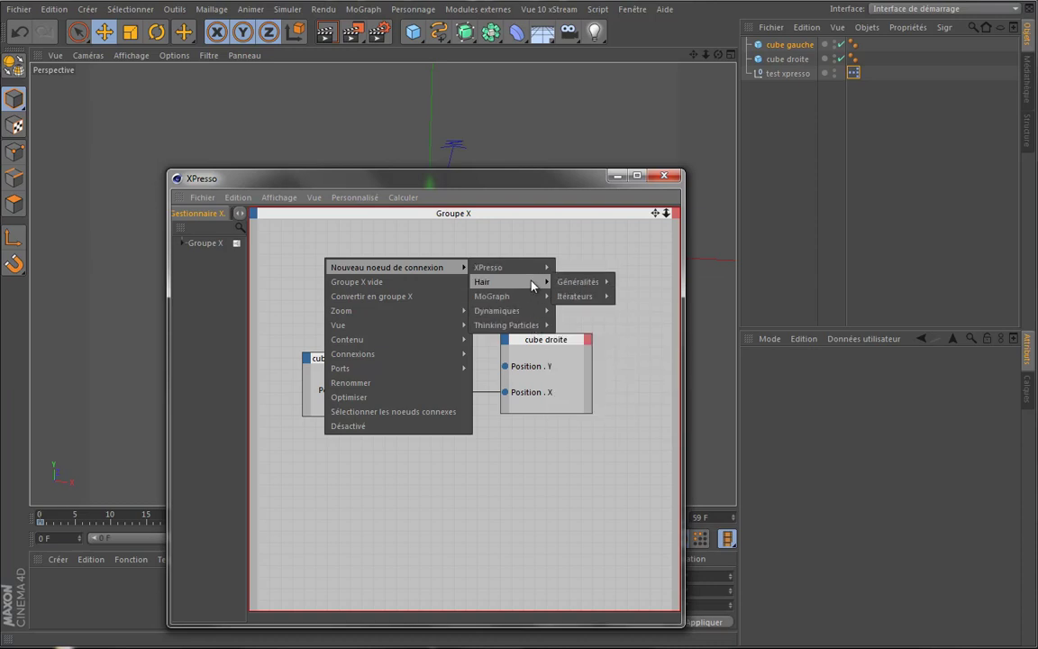
mouse_move(509, 267)
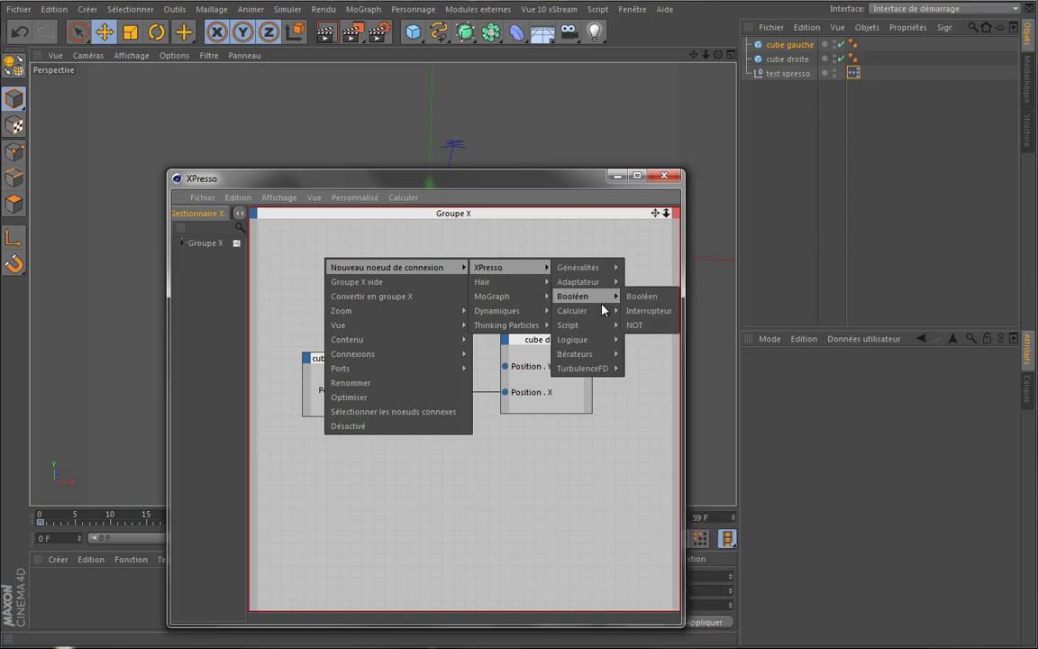
mouse_move(573, 310)
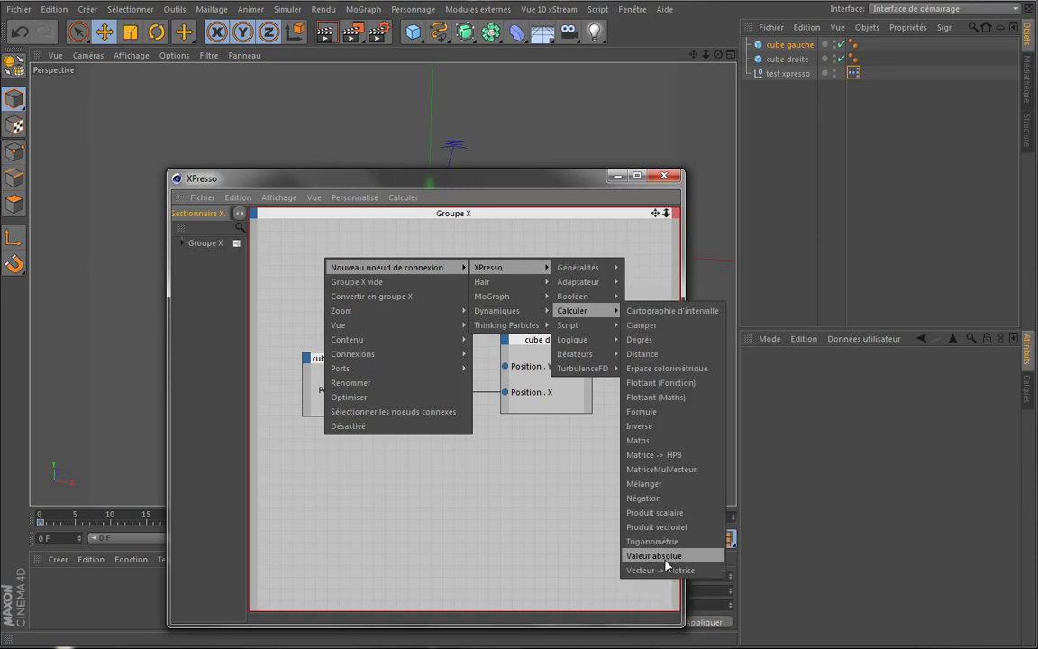
left_click(682, 445)
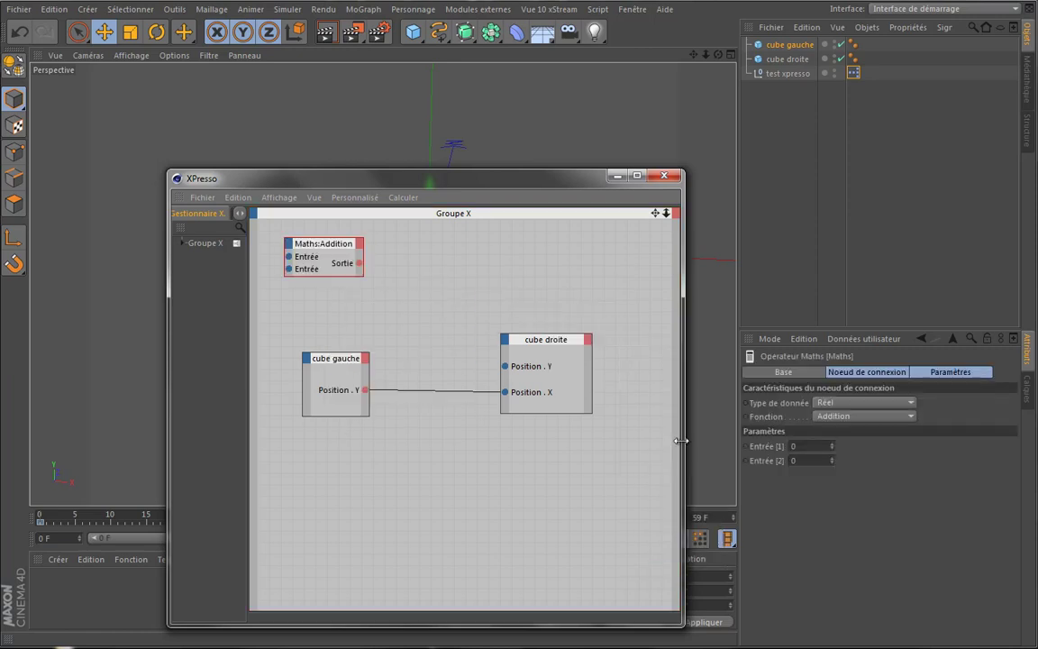
left_click_drag(365, 252, 448, 287)
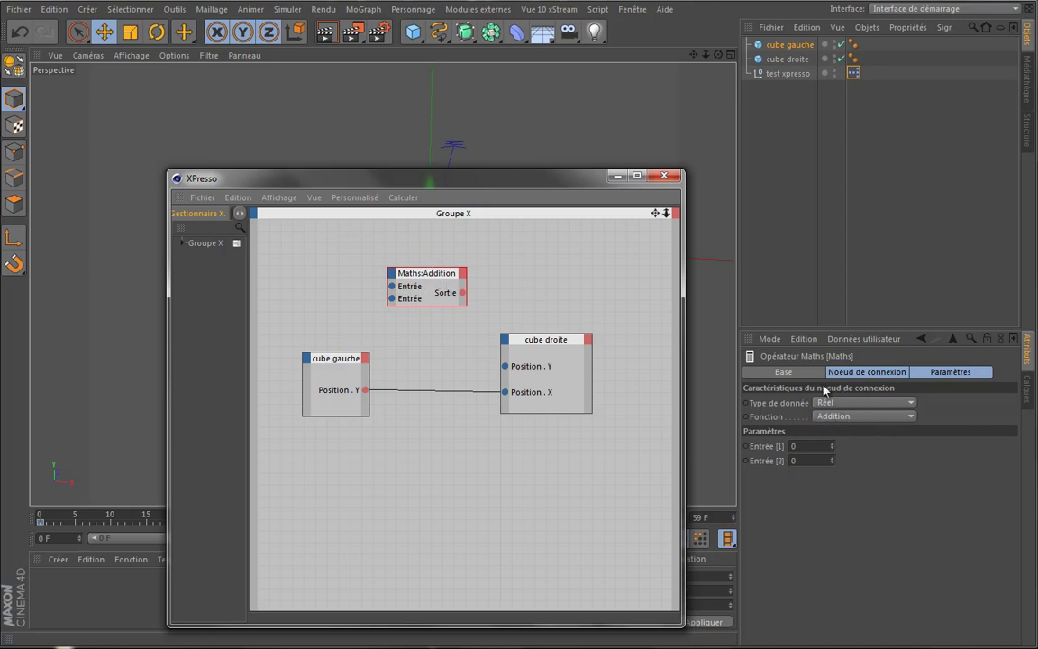
left_click(848, 405)
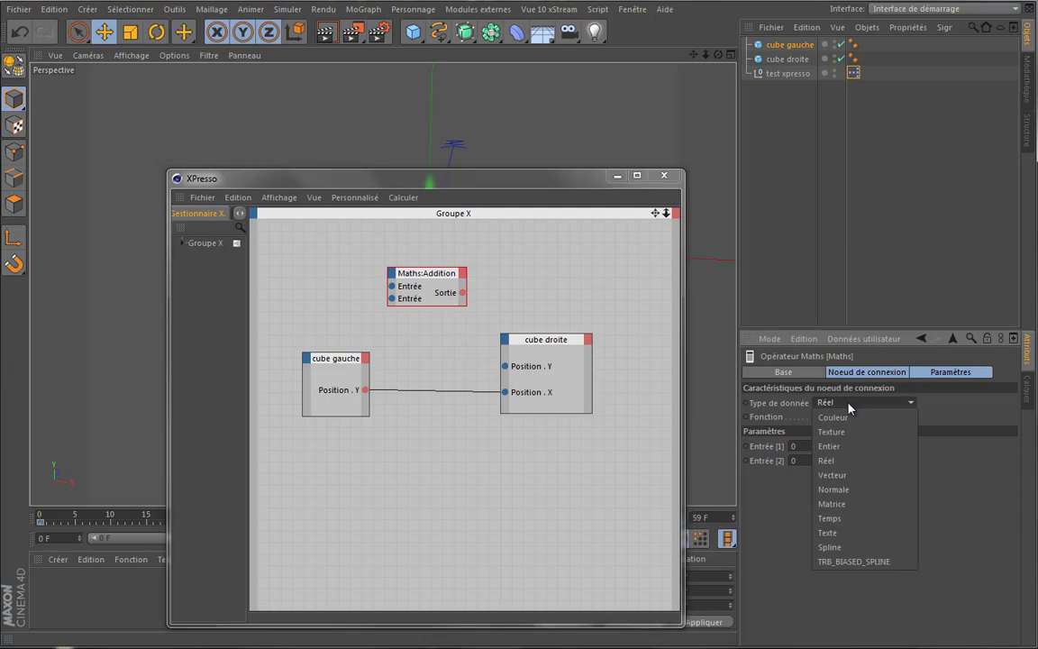
left_click(824, 406)
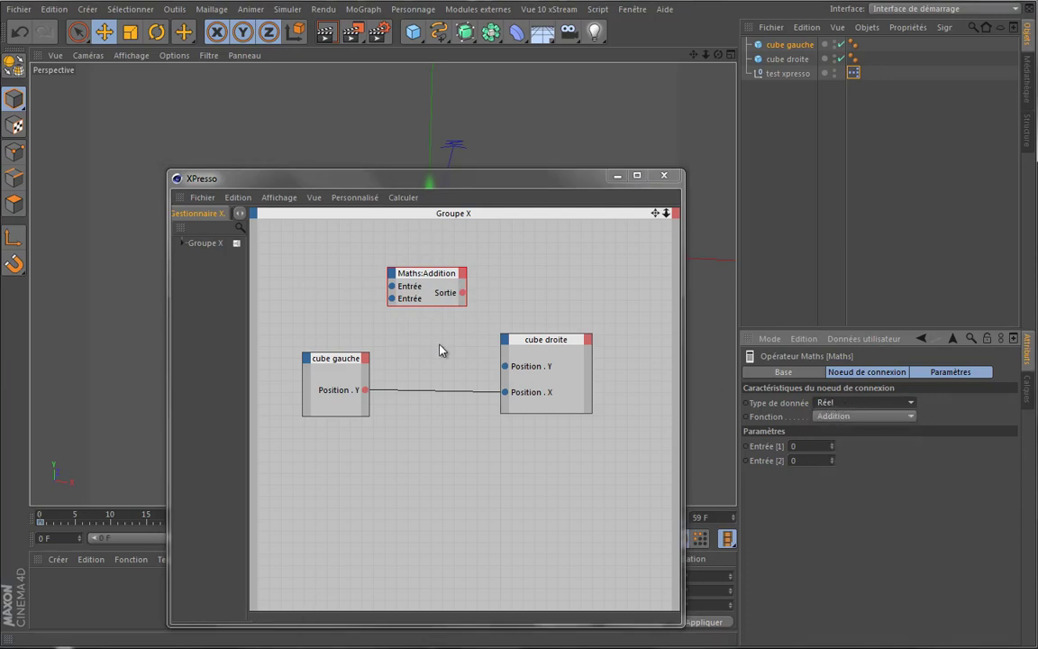
left_click(847, 417)
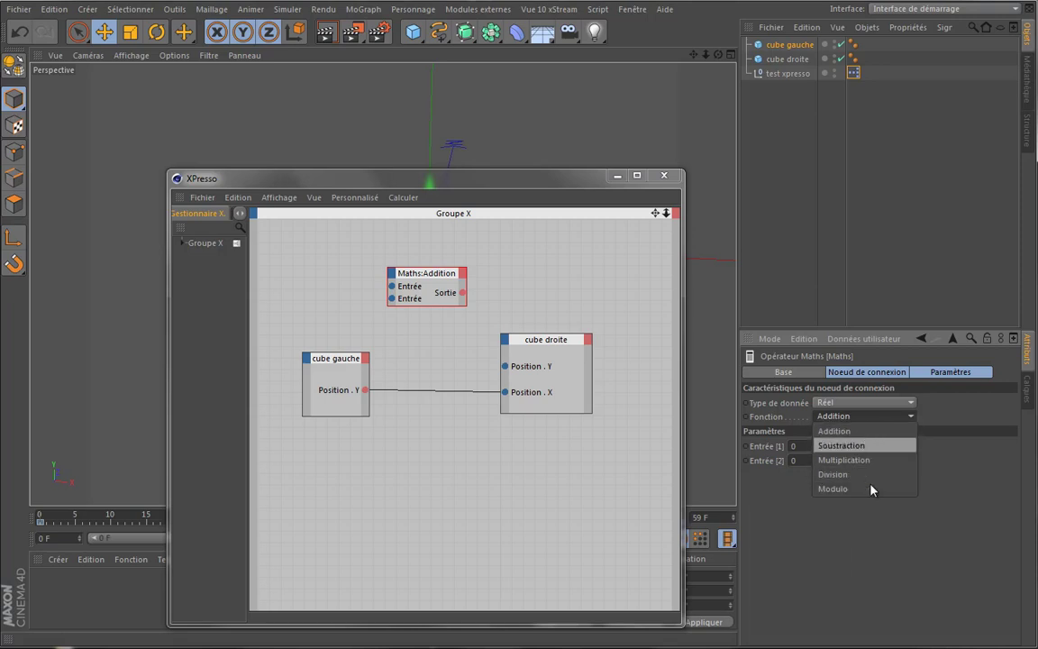
left_click(951, 473)
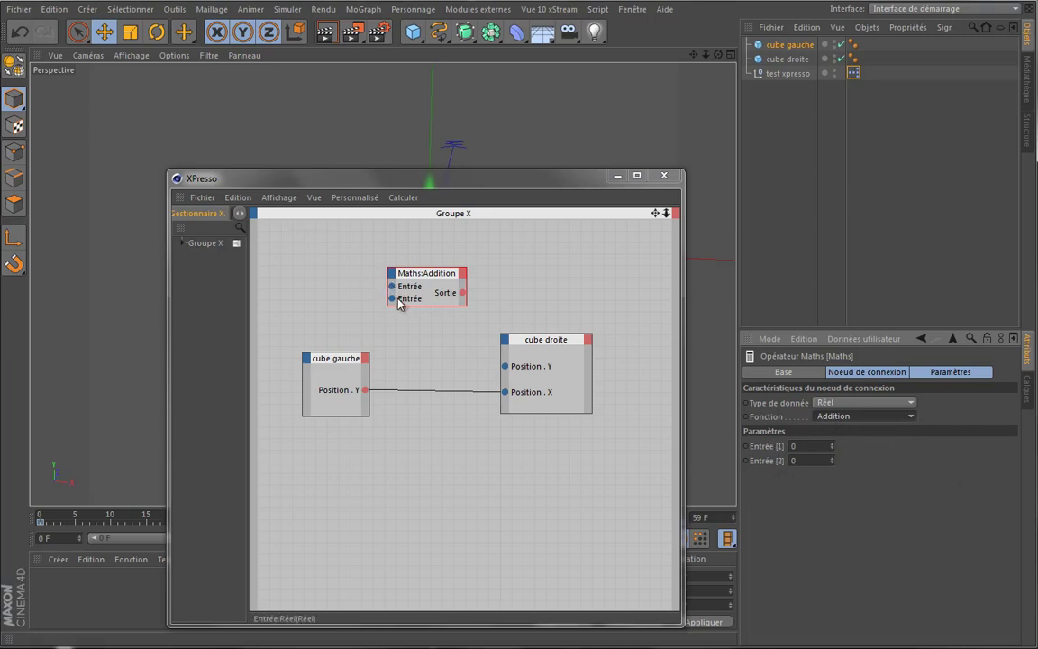
Feed Position . Y into Maths, multiply by 2, and wire the output to cube droite's Position . Y.
left_click_drag(423, 273, 439, 278)
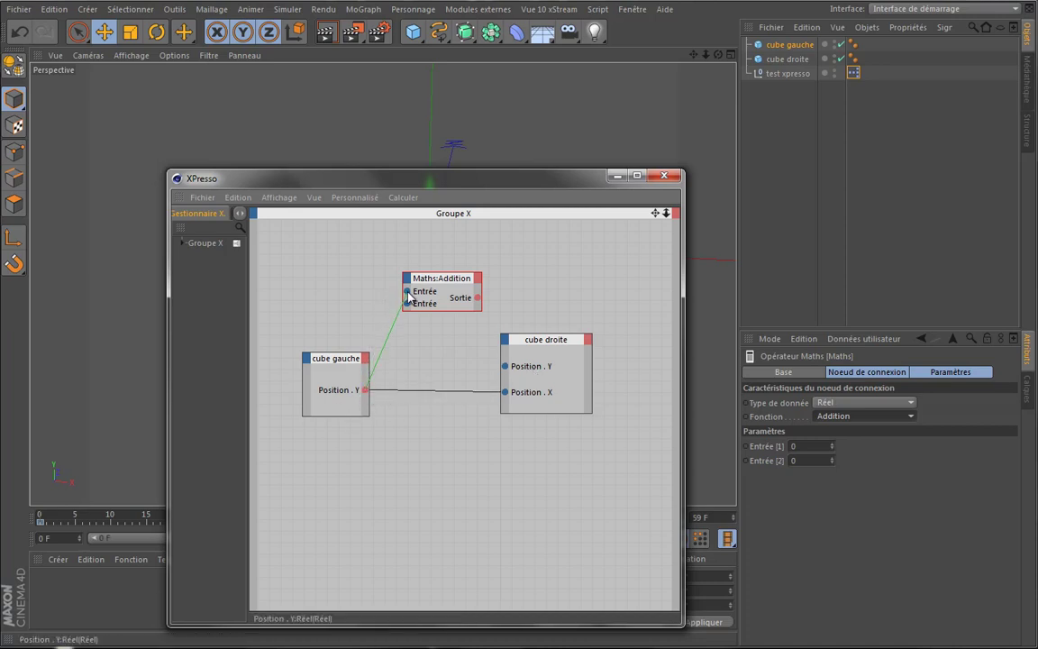
mouse_move(364, 390)
left_mouse_down()
mouse_move(407, 291)
mouse_move(449, 290)
left_mouse_up()
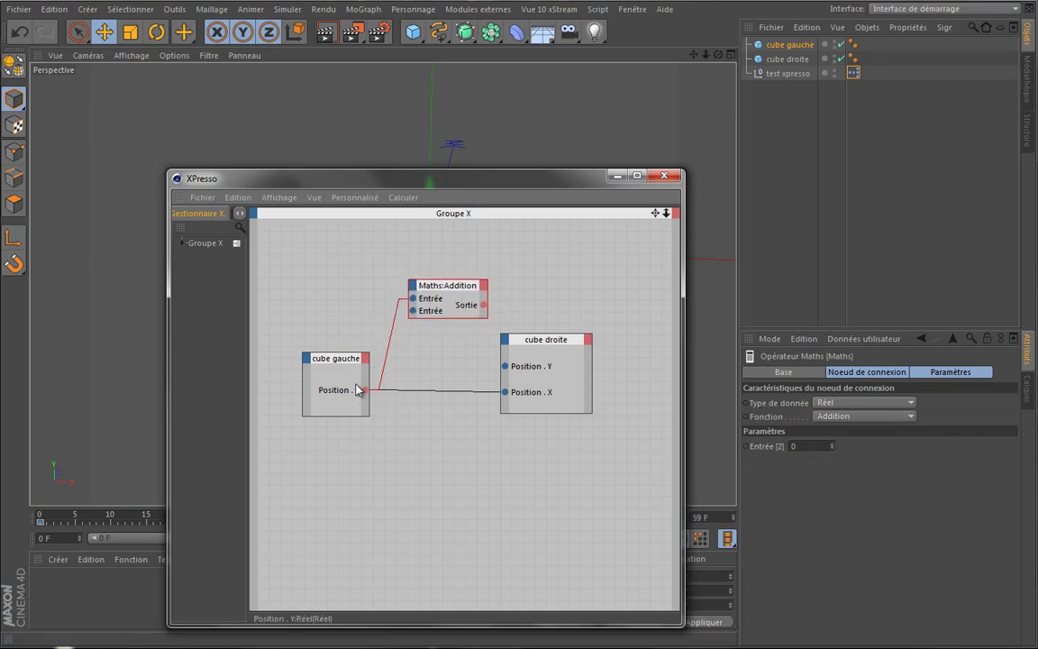
left_click(821, 445)
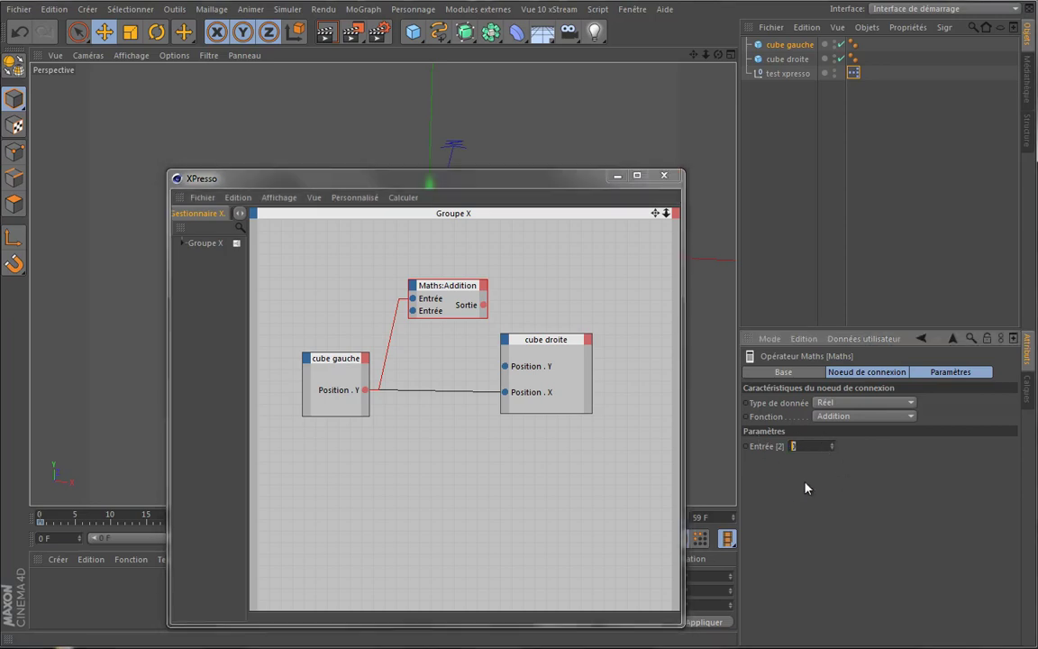
type("2")
key("Return")
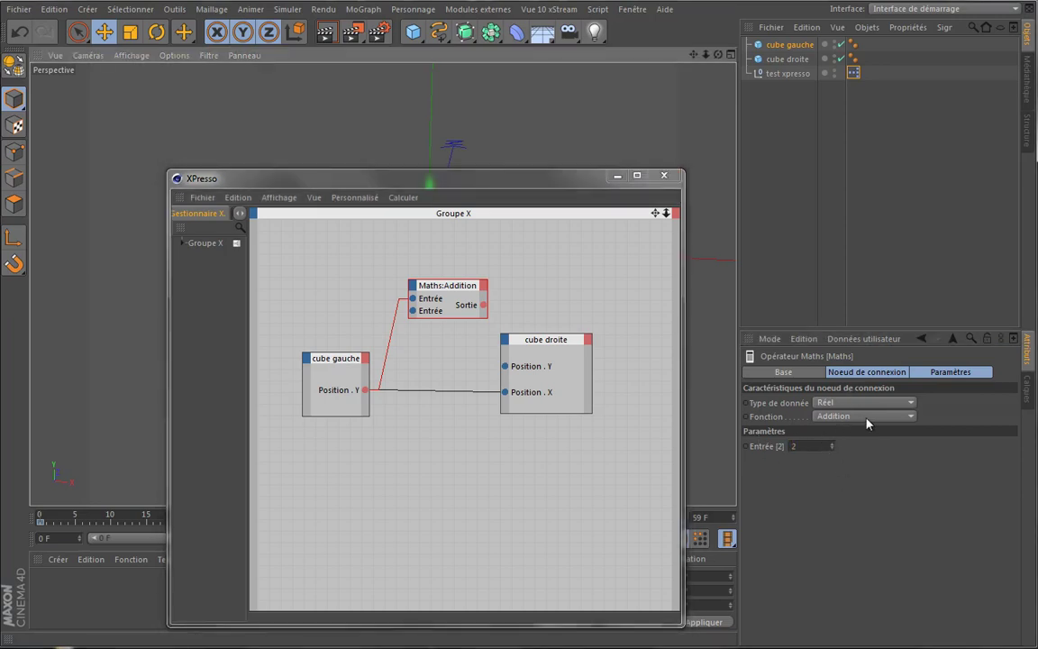
left_click(868, 420)
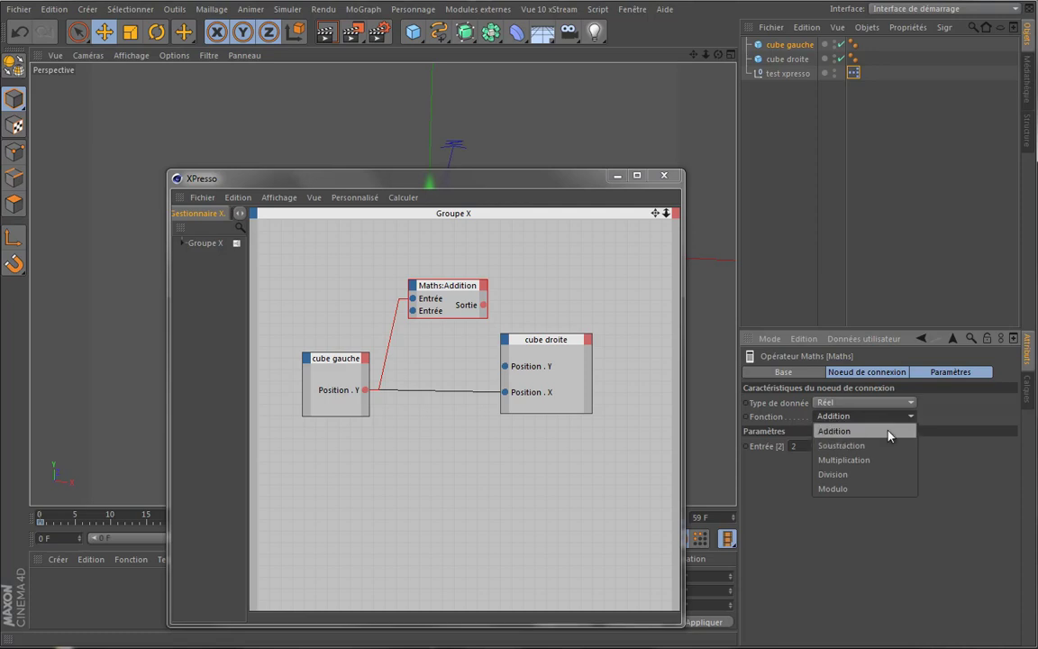
left_click(872, 460)
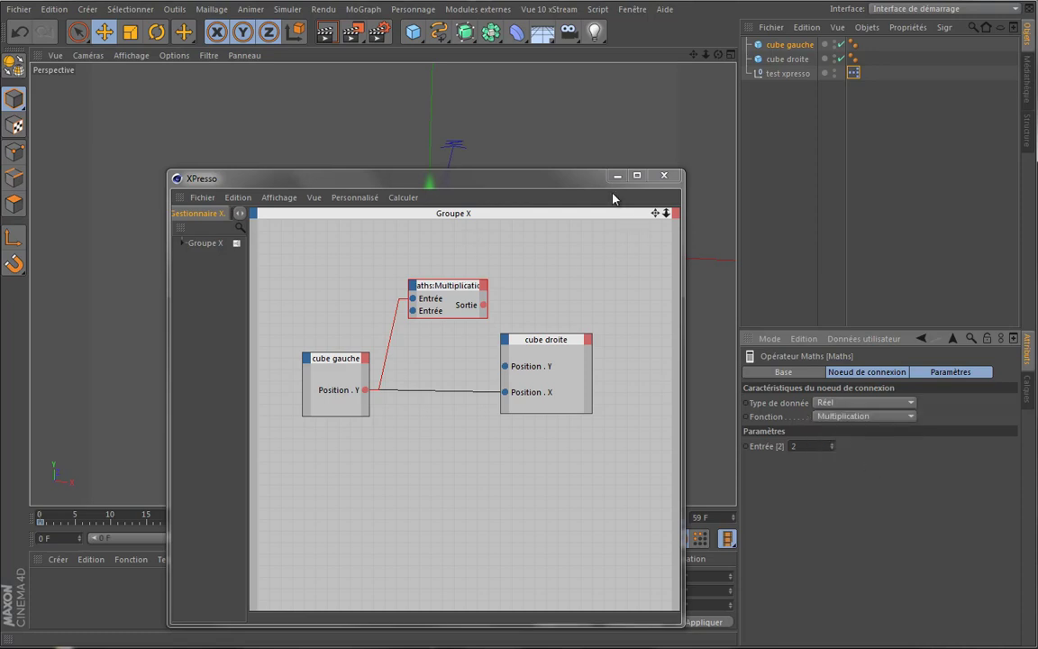
left_click_drag(544, 342, 576, 338)
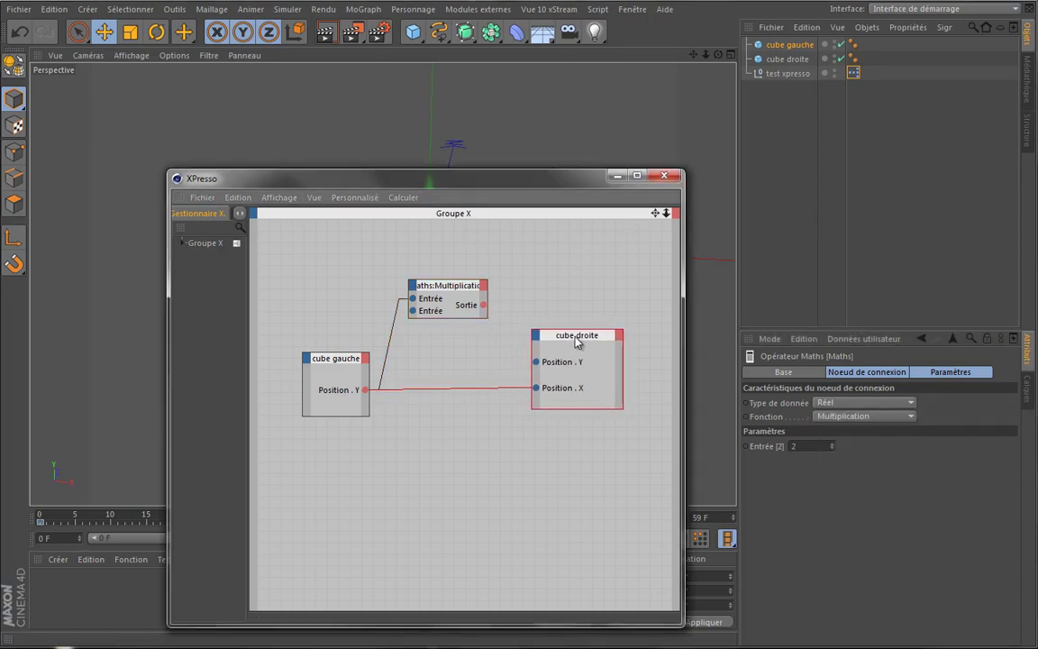
mouse_move(502, 353)
left_mouse_down()
mouse_move(420, 371)
mouse_move(445, 330)
mouse_move(536, 362)
left_mouse_up()
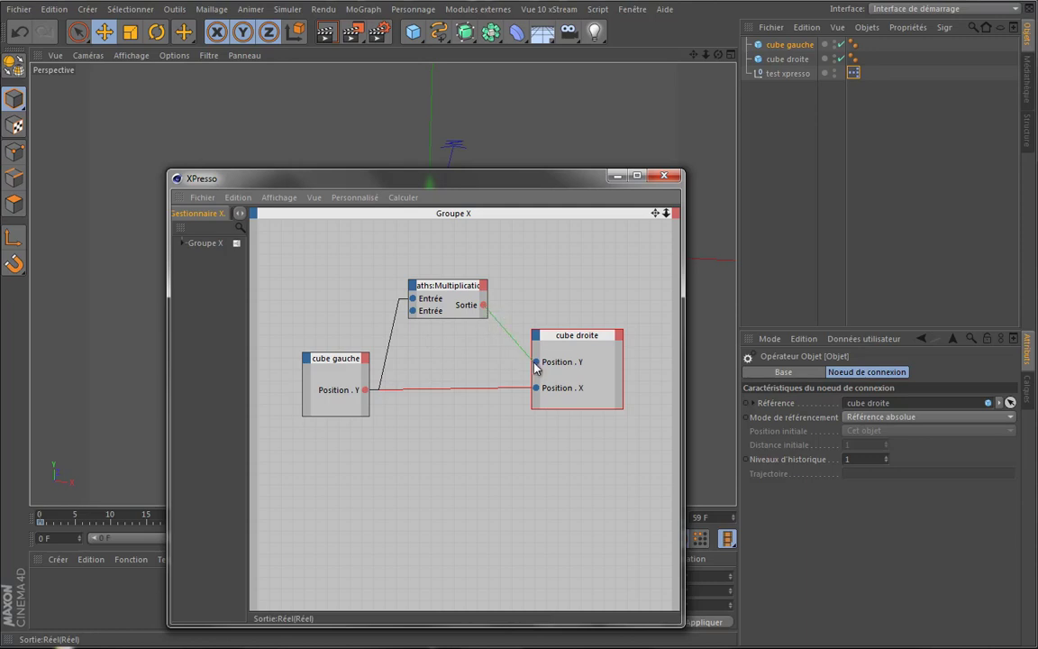
Minimise the XPresso editor and play the animation to check the rig.
left_click(616, 176)
left_click(387, 538)
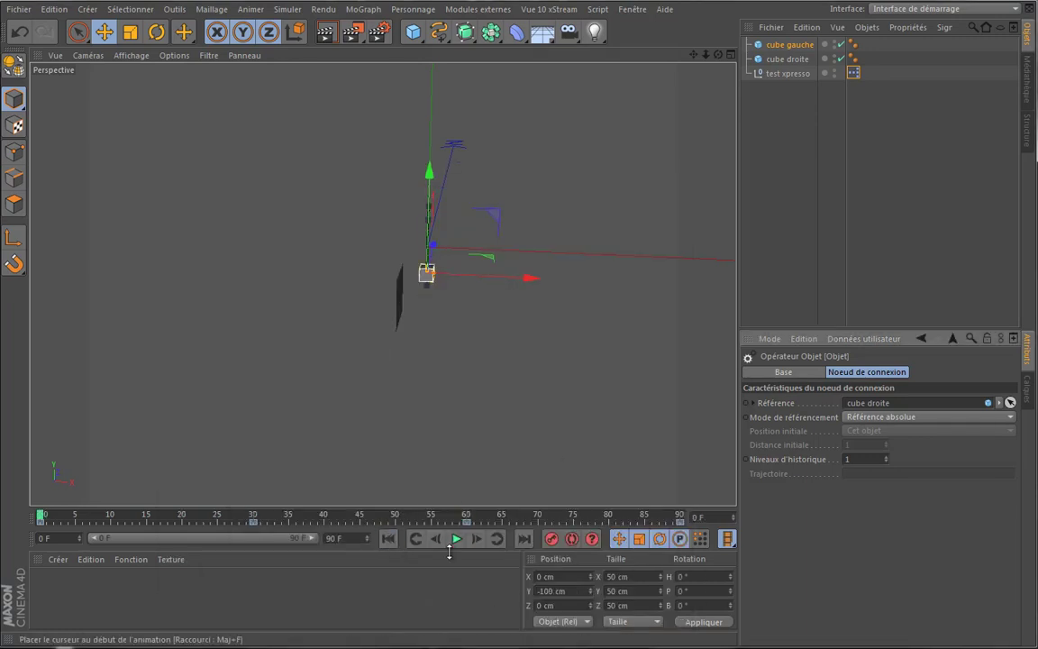
left_click(456, 538)
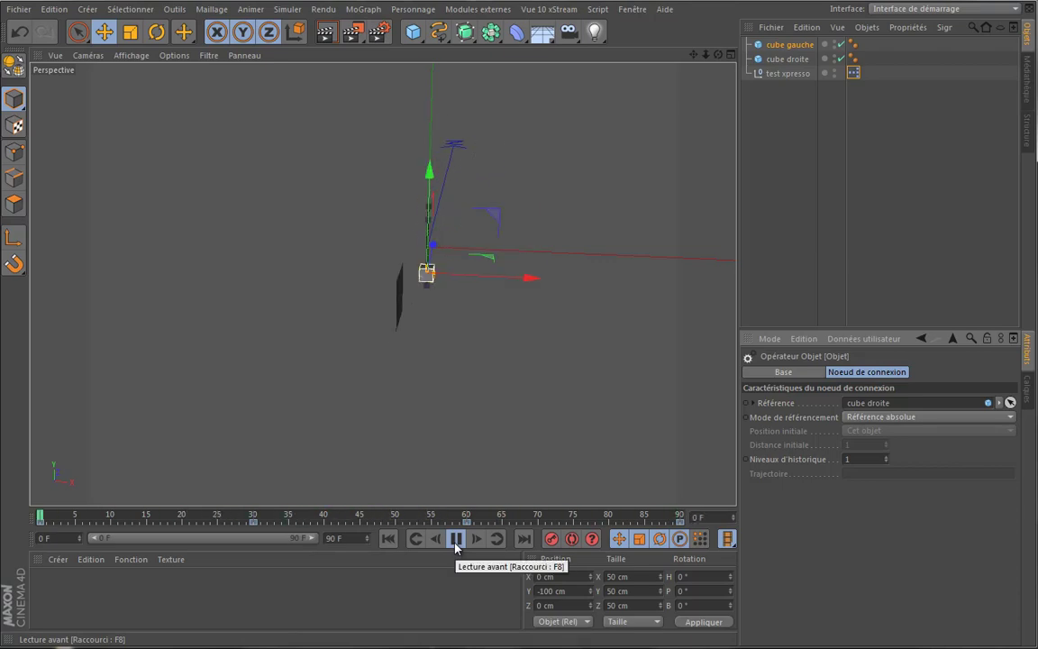
left_click(456, 547)
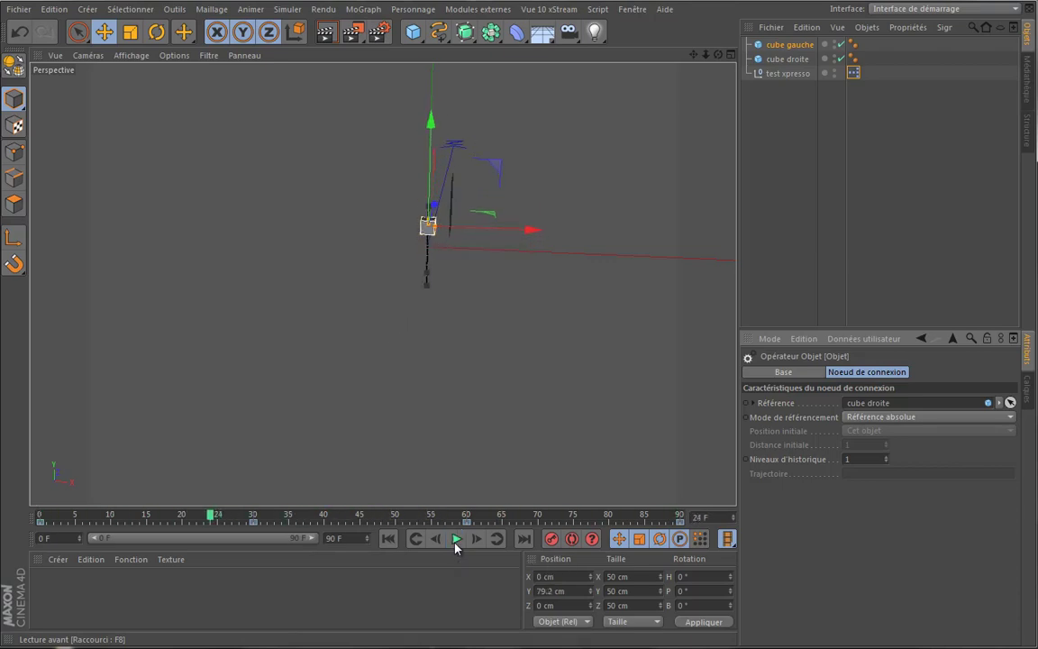
Set cube droite's X size to 200 cm, then rewind and replay the animation.
left_click(791, 60)
left_click(801, 403)
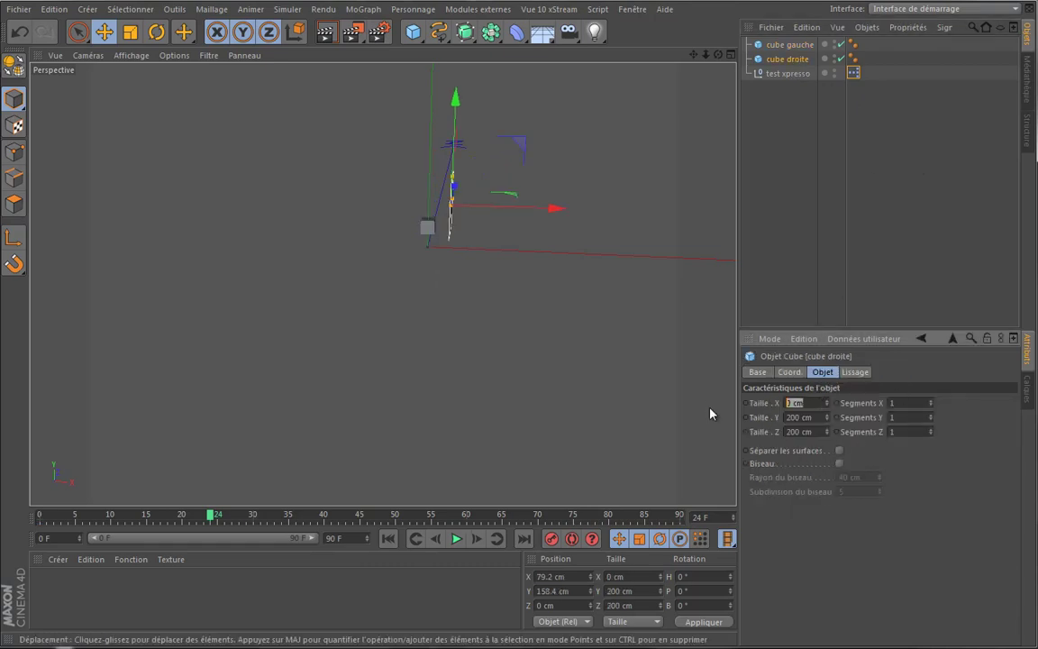
type("200")
key("Tab")
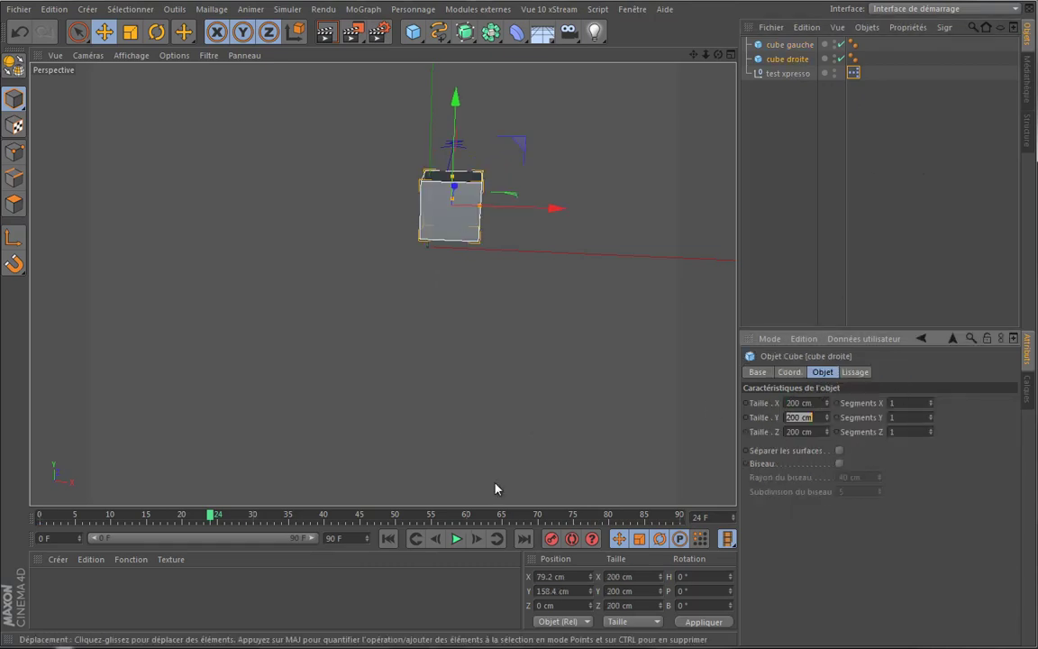
left_click(389, 538)
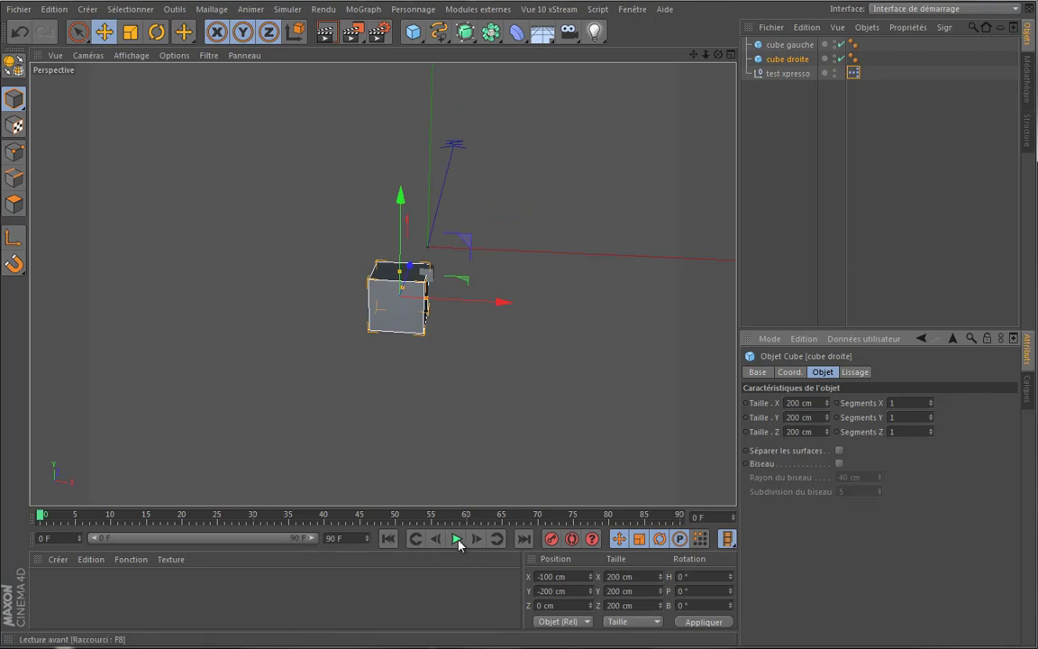
left_click(456, 537)
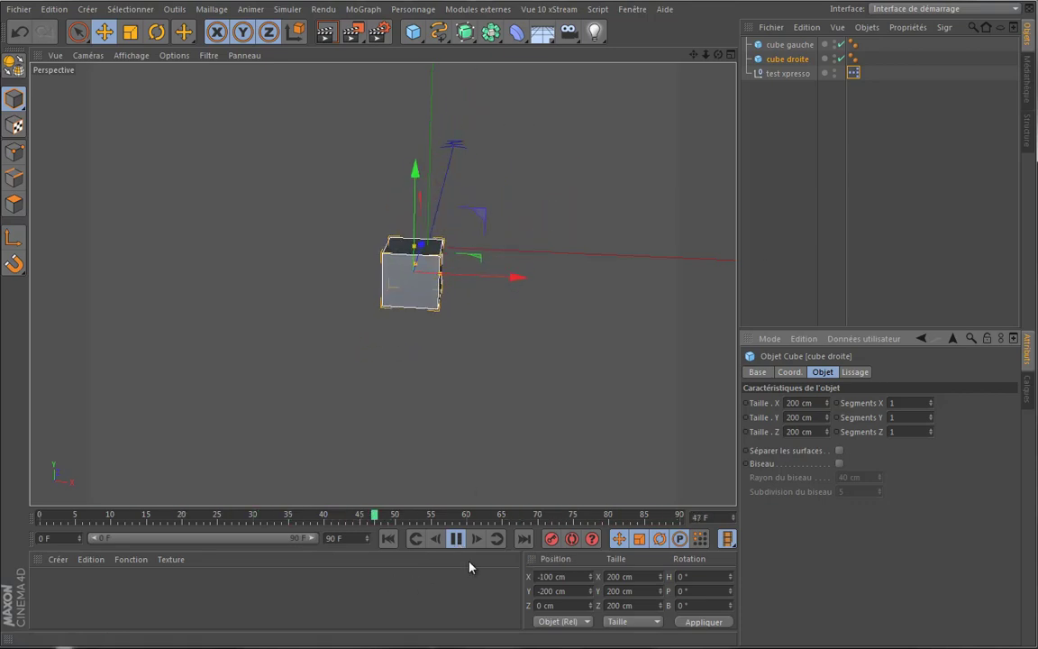
Set the Maths node's second input to 10 in the XPresso graph.
double_click(853, 73)
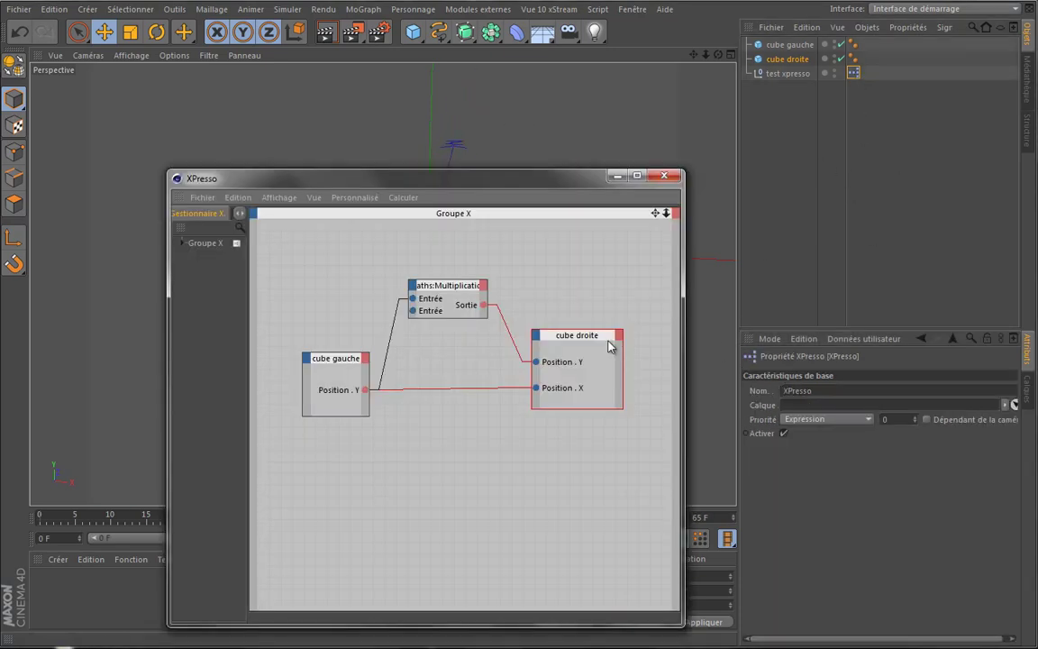
left_click(464, 297)
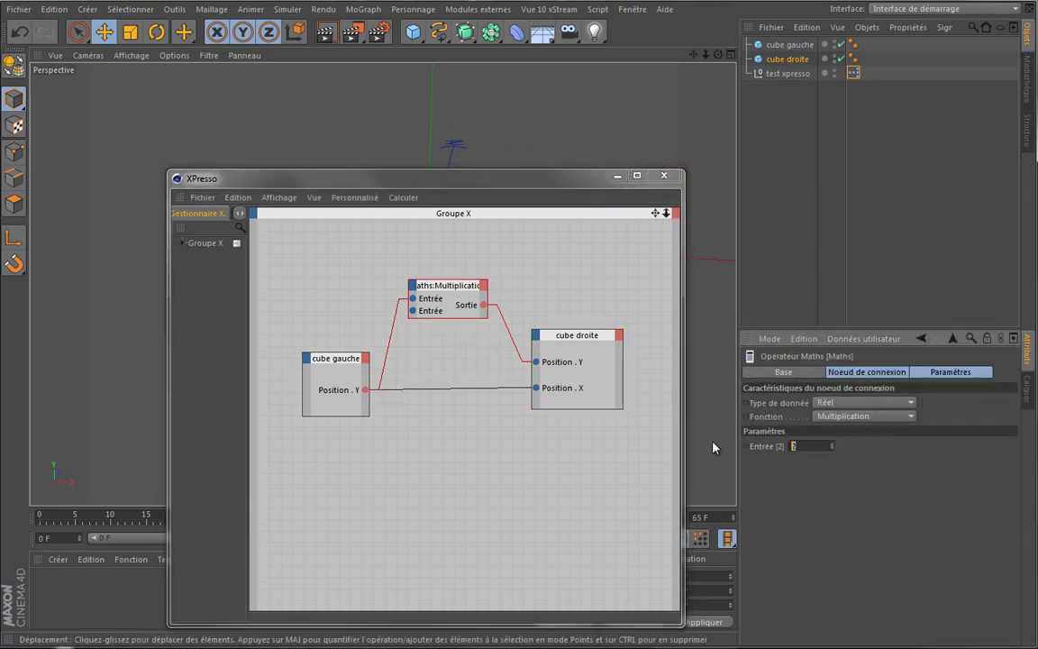
type("10")
key("Return")
Close the node graph, then play and stop the animation to test the new multiplier, and rewind to frame 0.
left_click(663, 174)
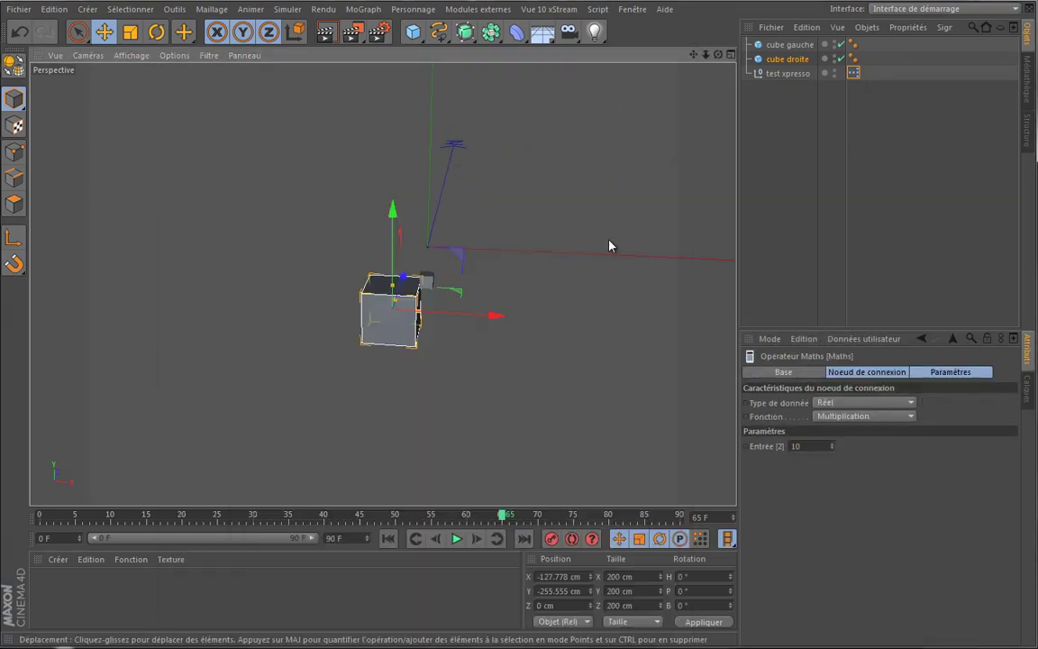
left_click(388, 538)
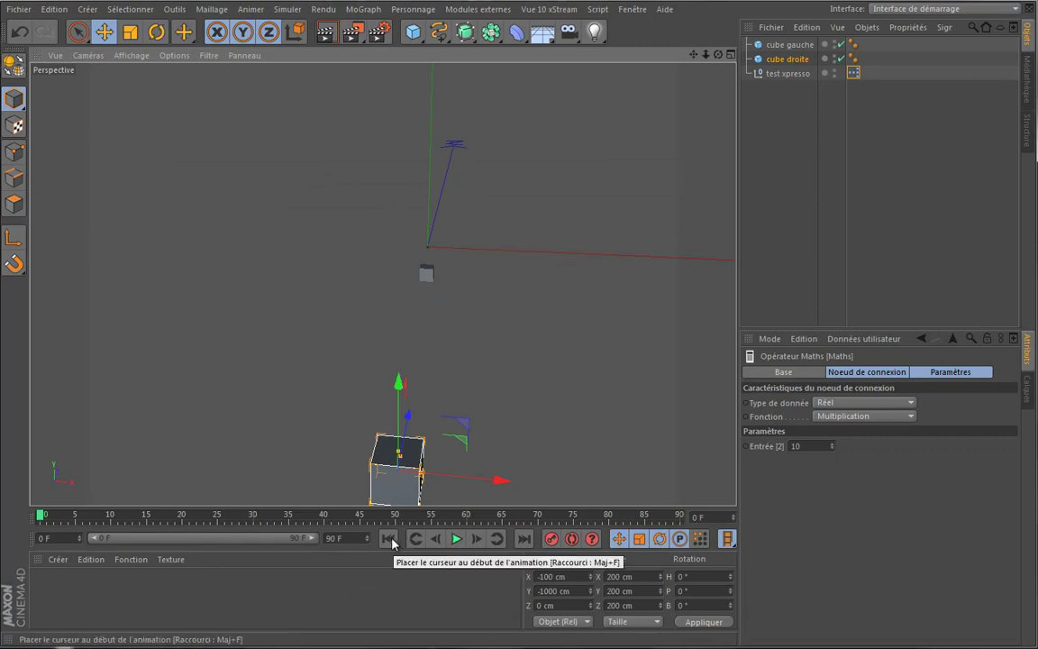
left_click(456, 539)
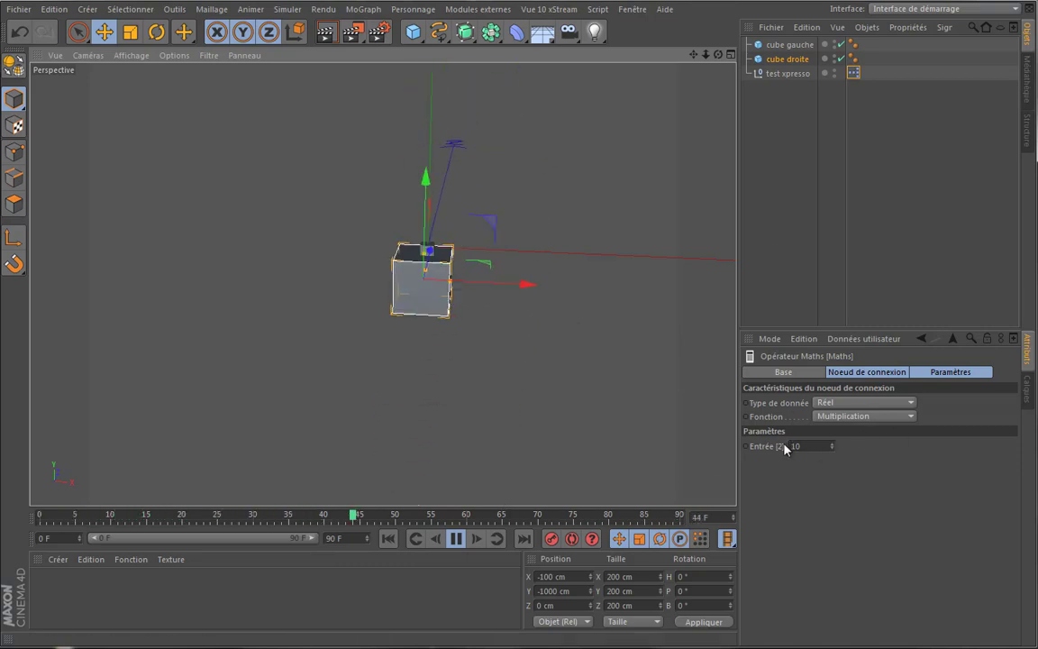
left_click(457, 542)
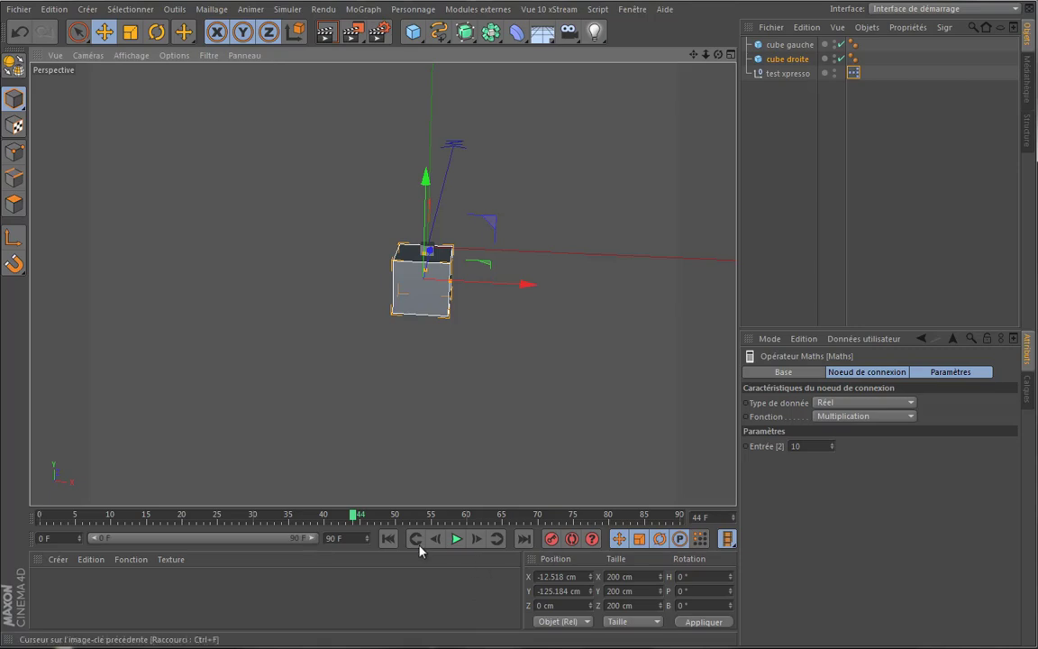
left_click(388, 537)
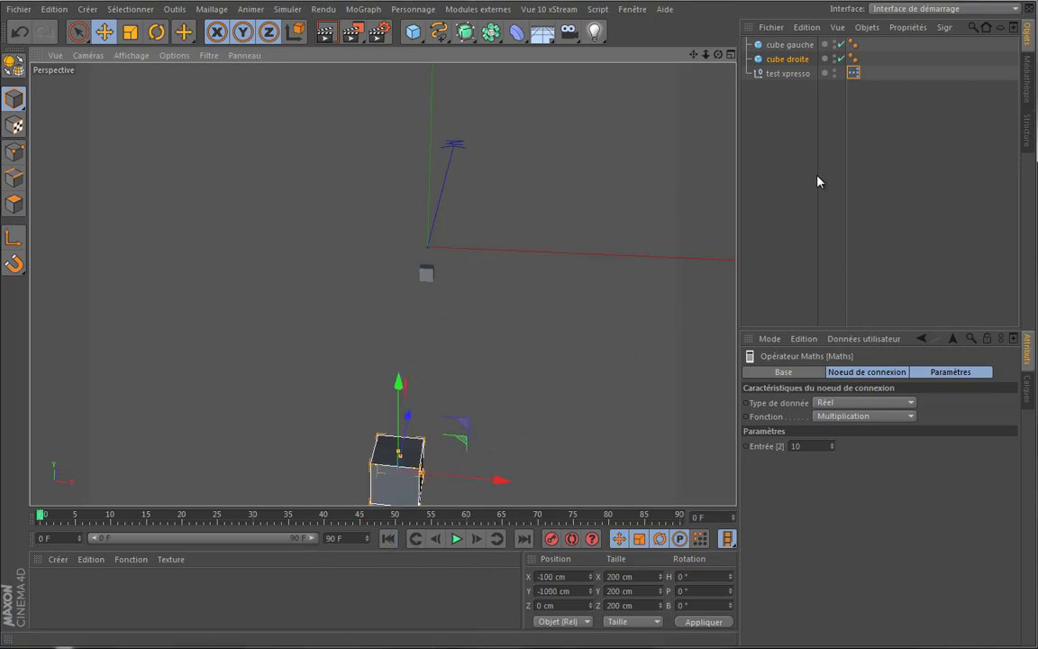
Reopen XPresso, inspect the Maths and both cube nodes to confirm Entrée [2] is 10, then close it.
double_click(853, 72)
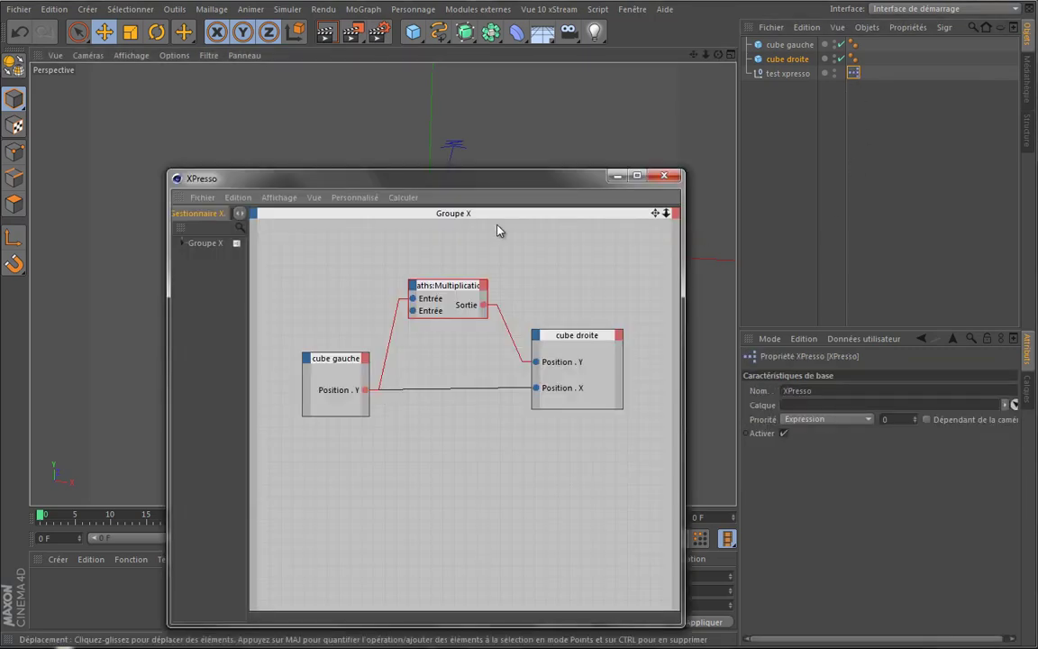
mouse_move(523, 177)
left_mouse_down()
mouse_move(518, 144)
mouse_move(516, 156)
left_mouse_up()
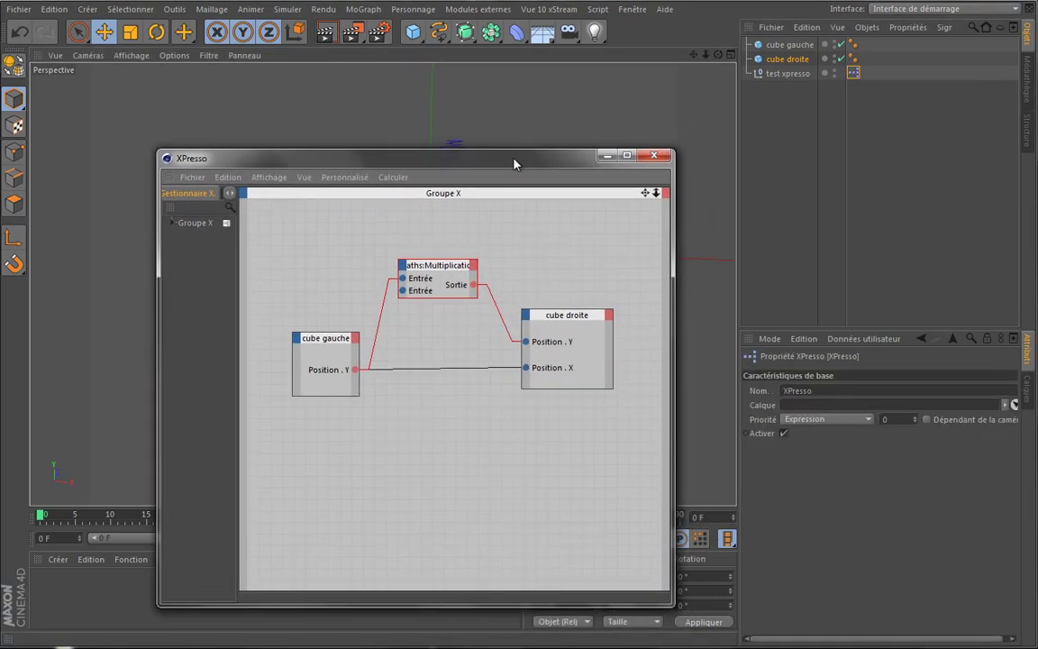
left_click(434, 267)
left_click(545, 325)
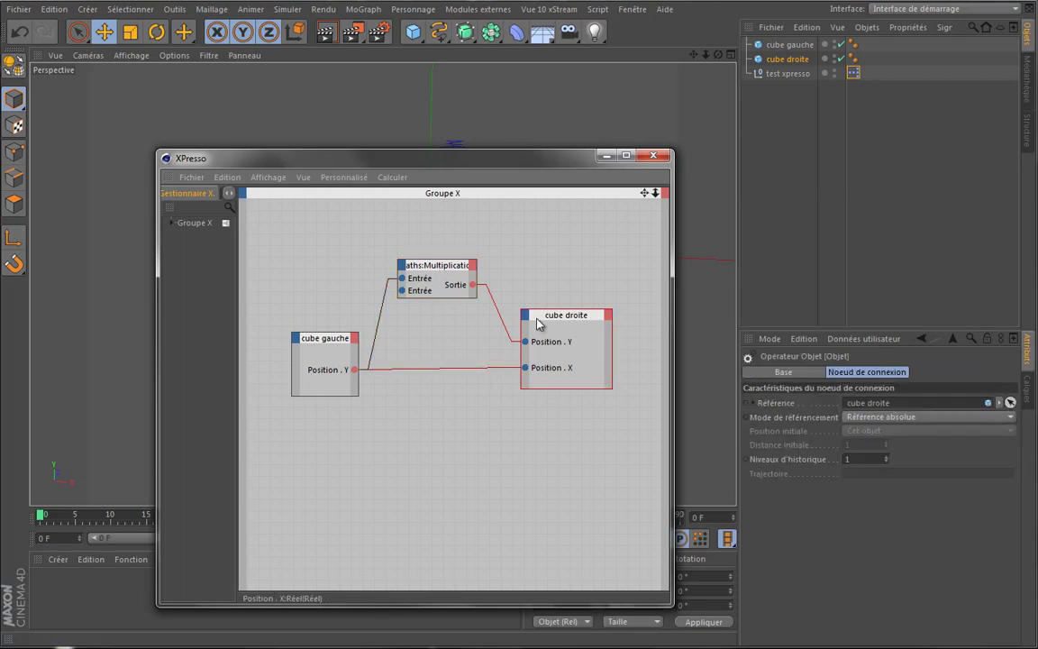
left_click(326, 340)
left_click(442, 280)
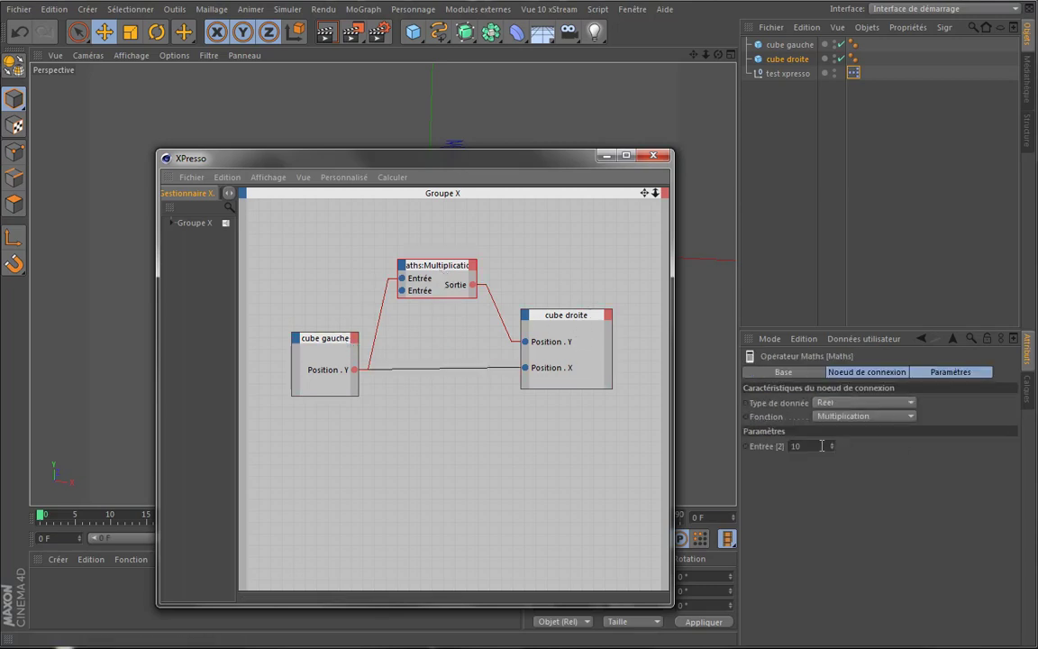
left_click(653, 155)
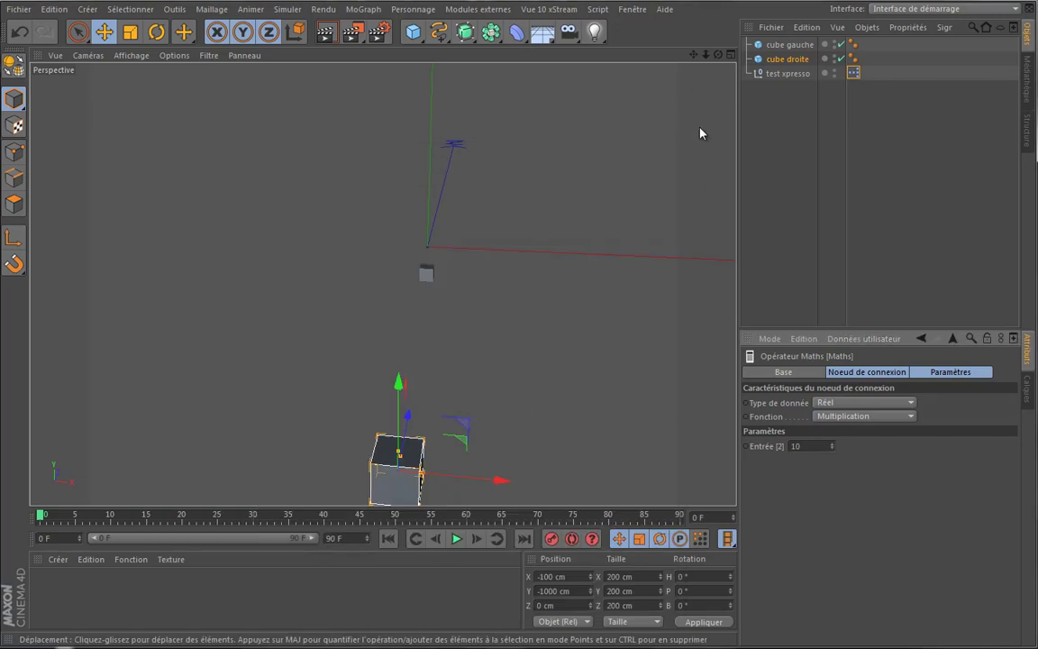
Select the test xpresso null and open the Données utilisateur menu in Attributes.
left_click(789, 80)
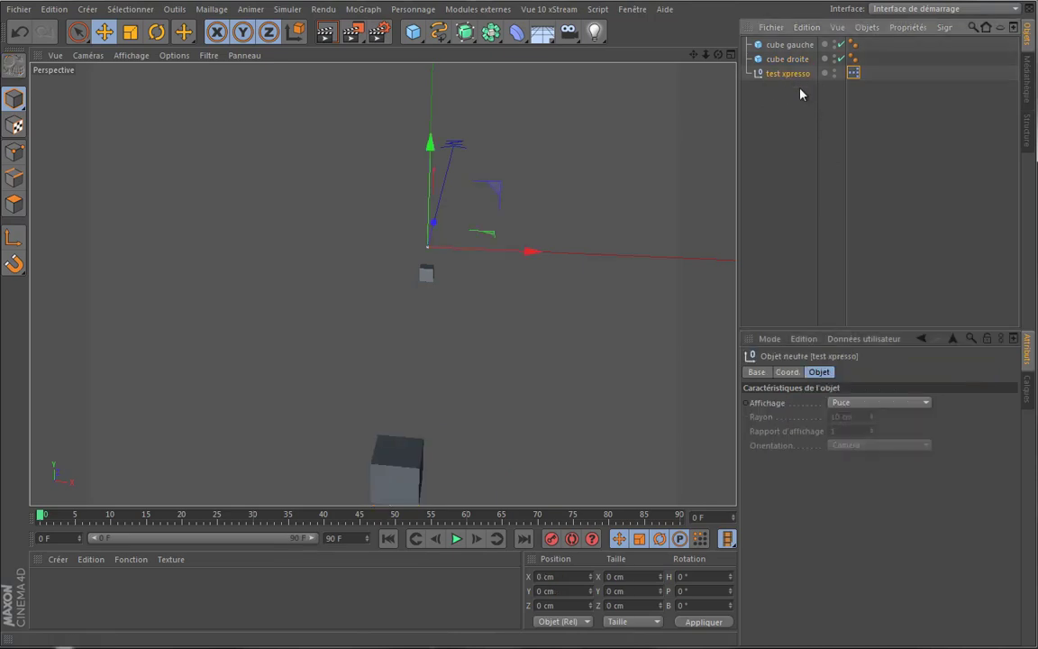
left_click(789, 44)
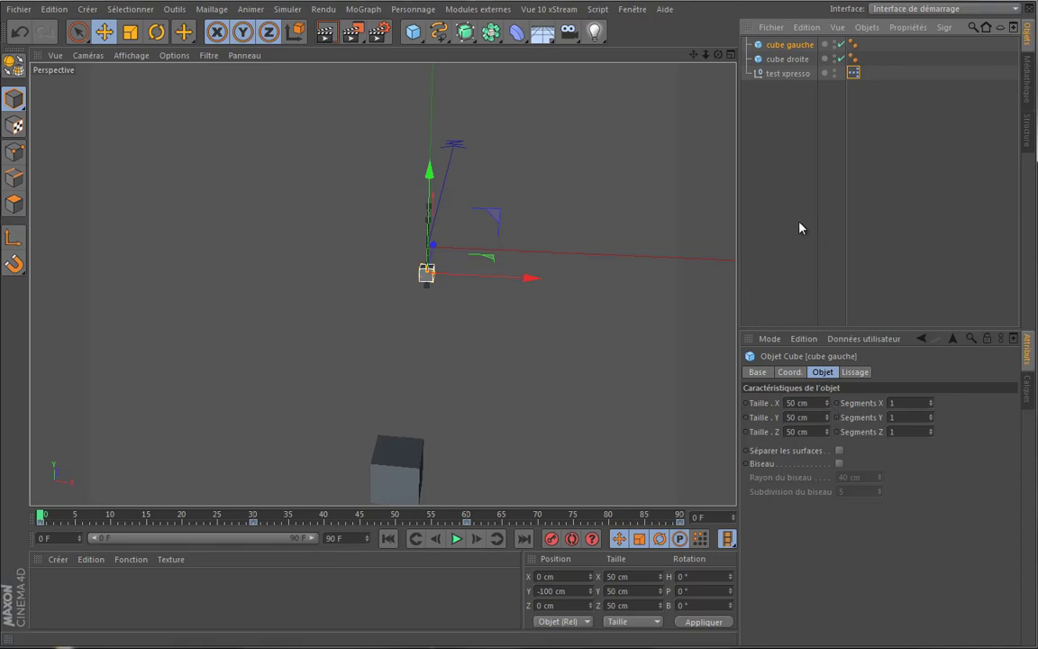
left_click(789, 74)
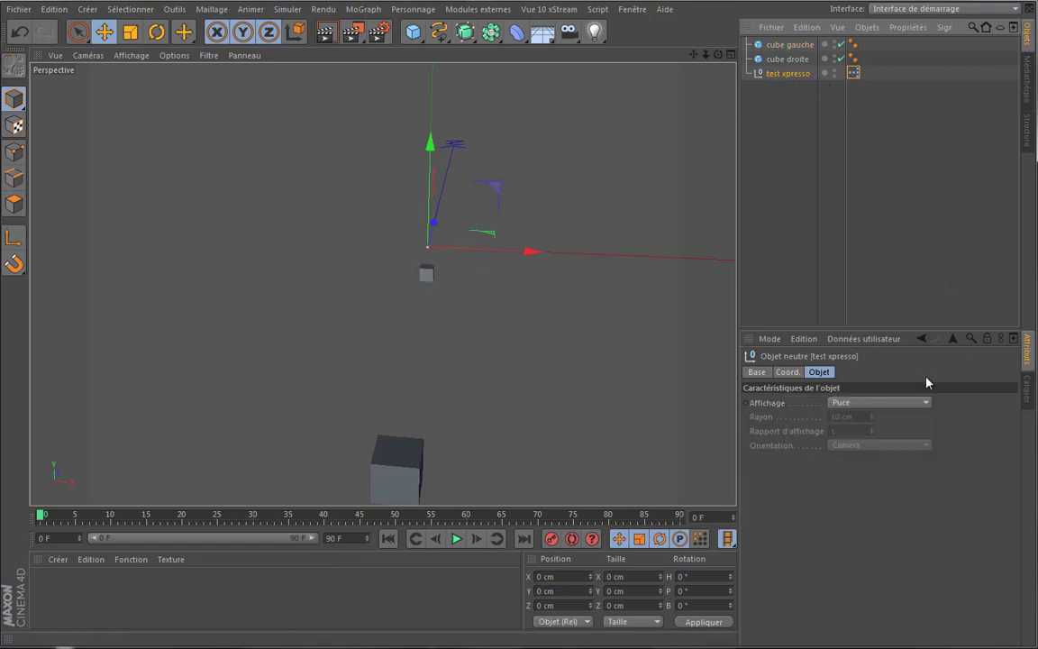
left_click(867, 341)
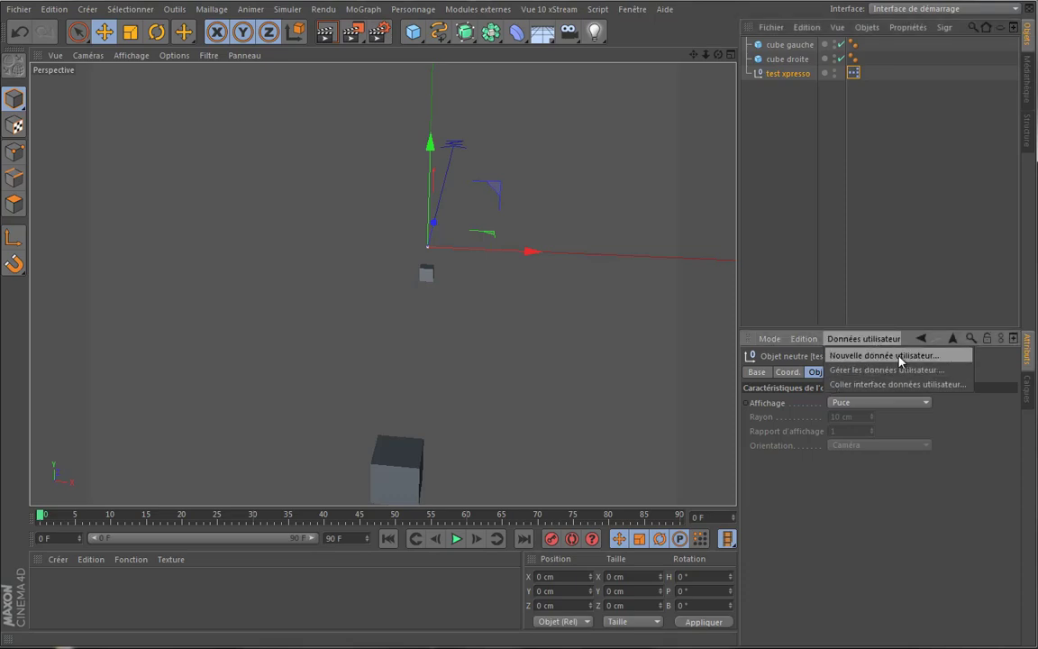
Create a new user data entry named Multiplicateur and move its dialog aside.
left_click(899, 356)
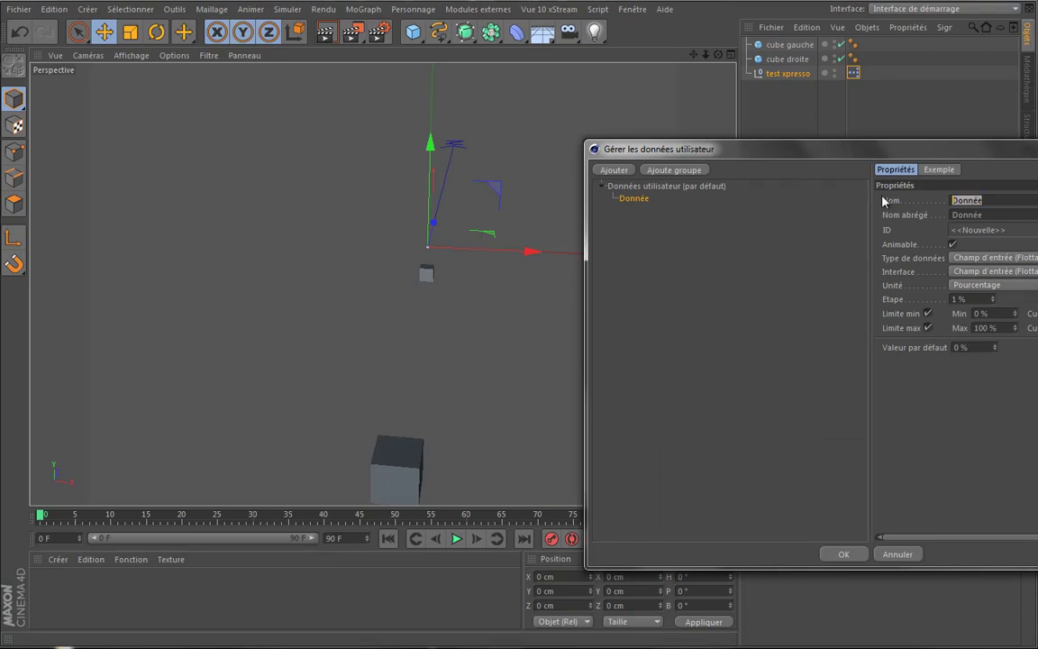
type("Mul")
type("tiplicat")
type("eur")
key("Tab")
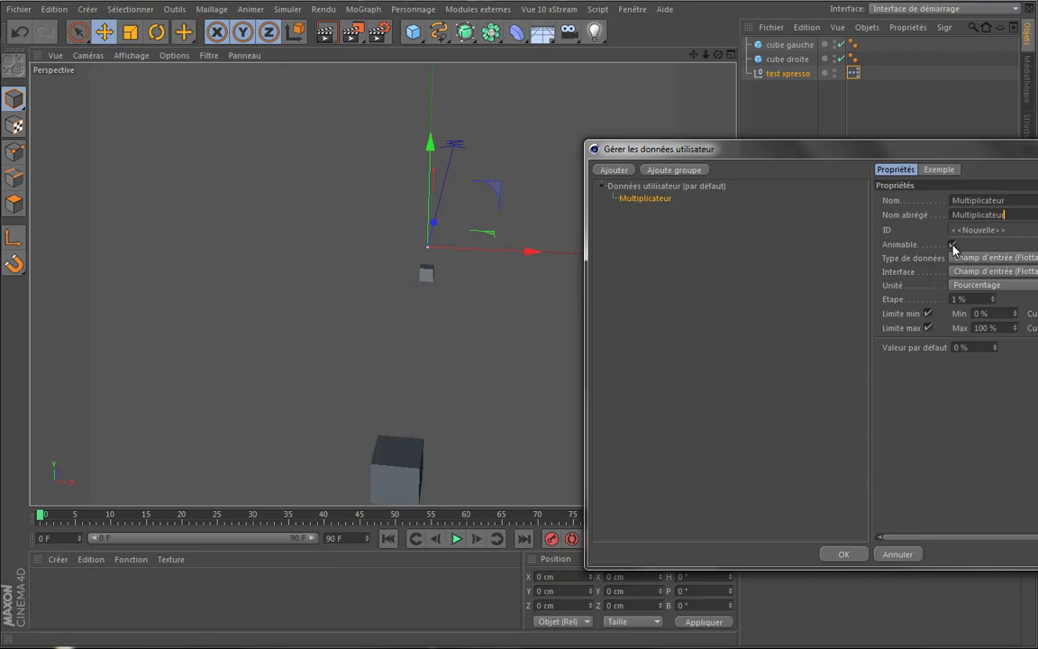
mouse_move(974, 148)
left_mouse_down()
mouse_move(544, 113)
mouse_move(556, 93)
mouse_move(772, 152)
mouse_move(935, 229)
left_mouse_up()
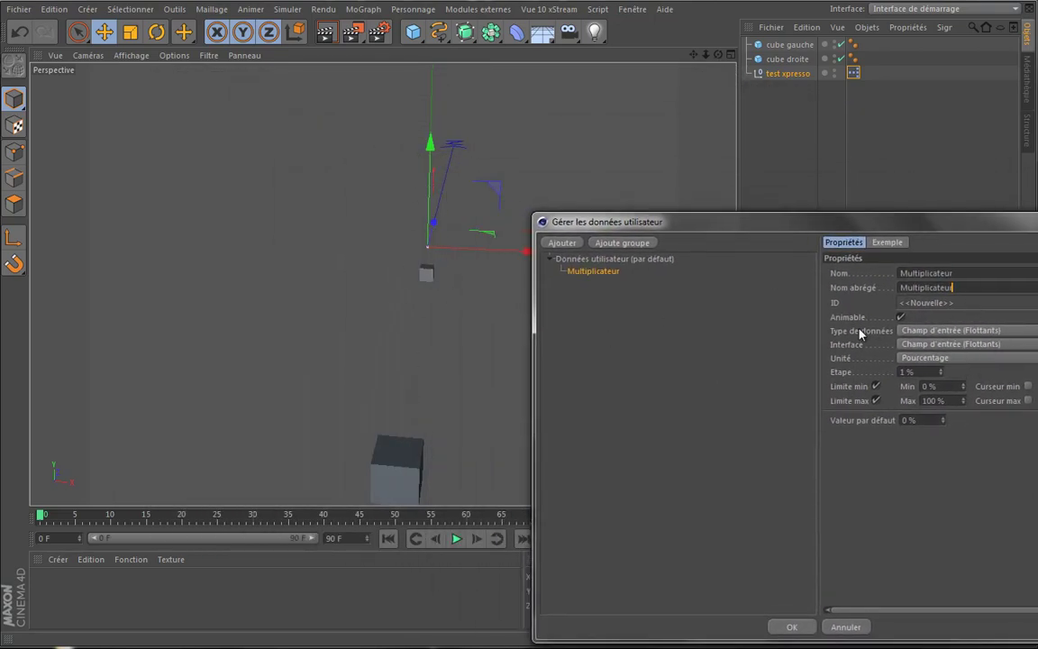
Keep the float data type and set Multiplicateur's unit to Réel.
left_click(1006, 332)
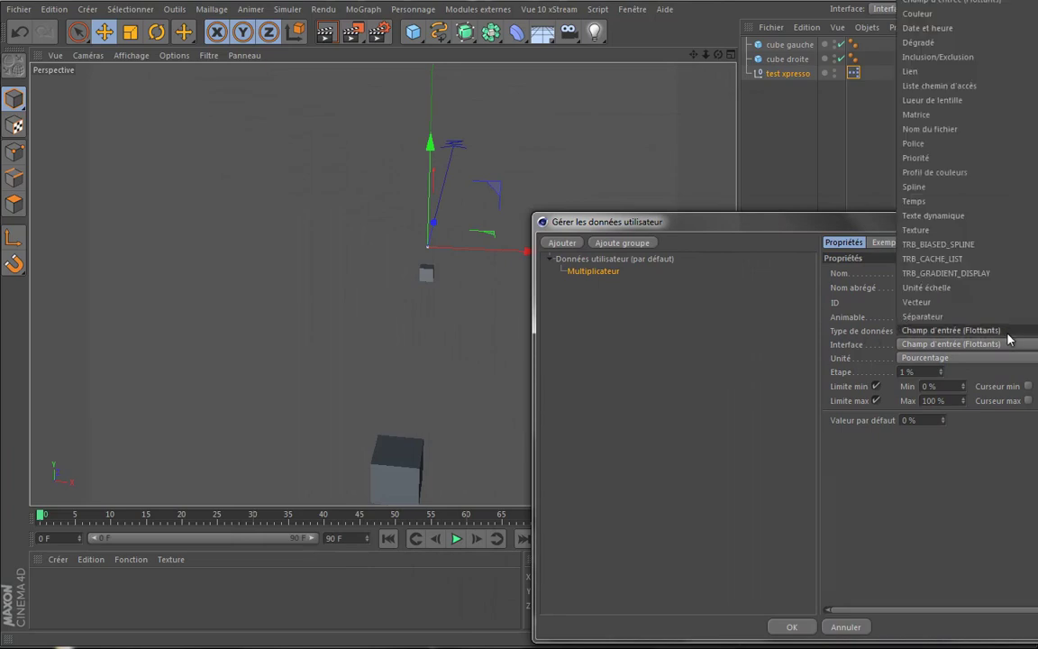
left_click(1007, 333)
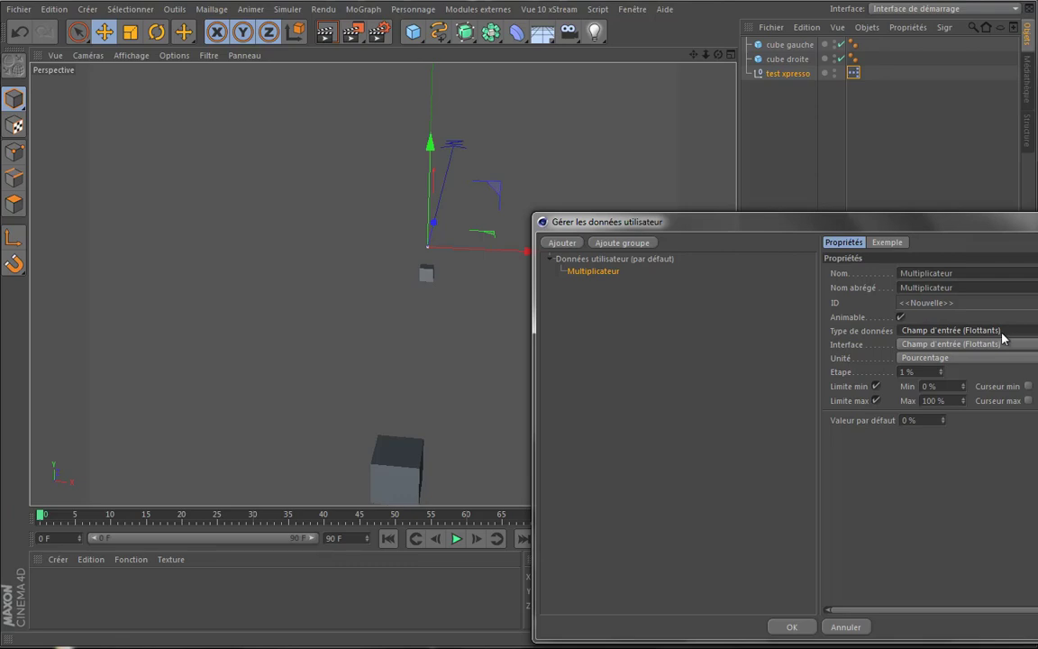
left_click(1002, 346)
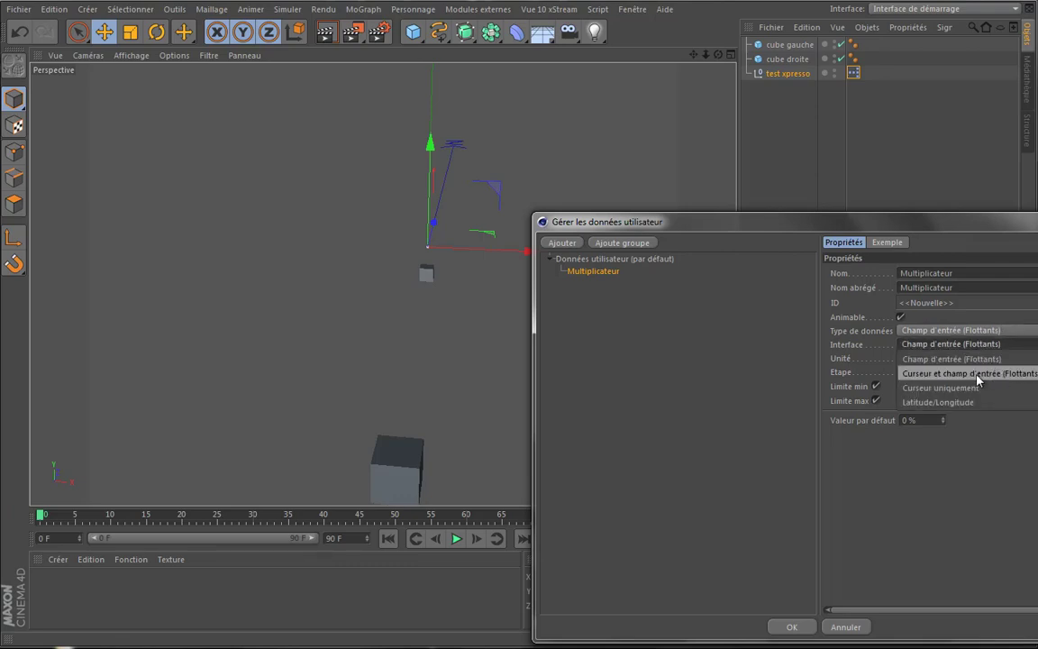
left_click(886, 409)
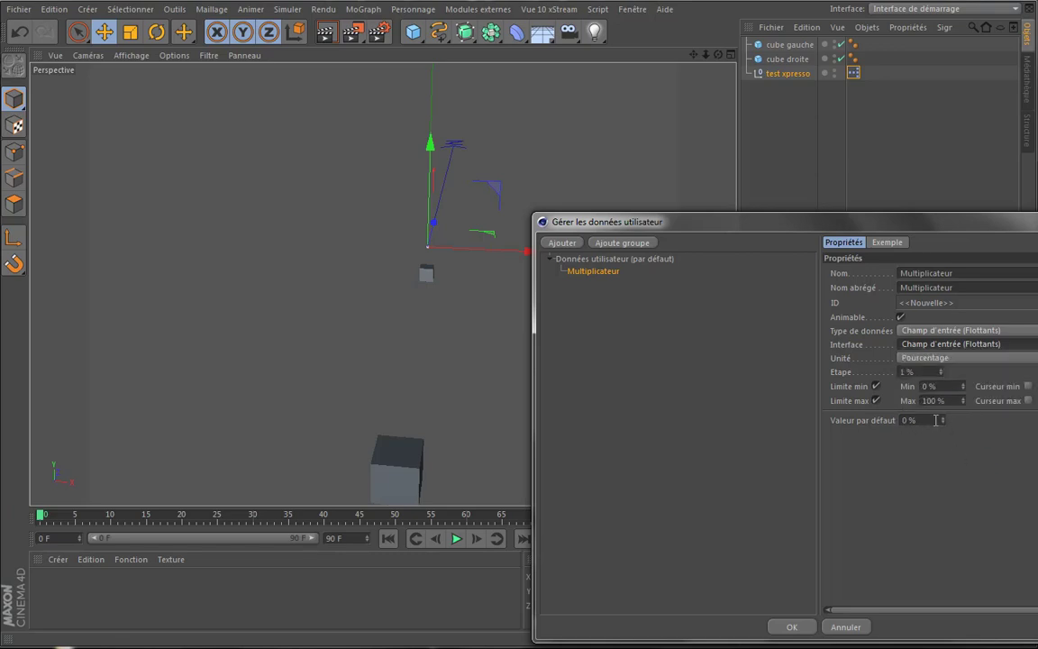
left_click(964, 359)
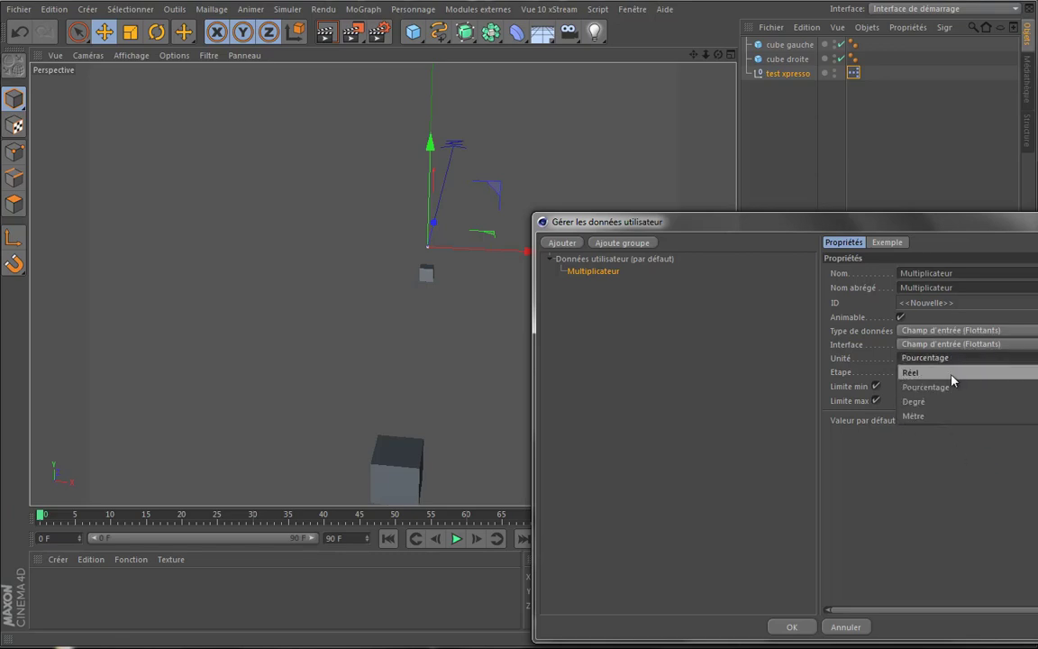
left_click(944, 373)
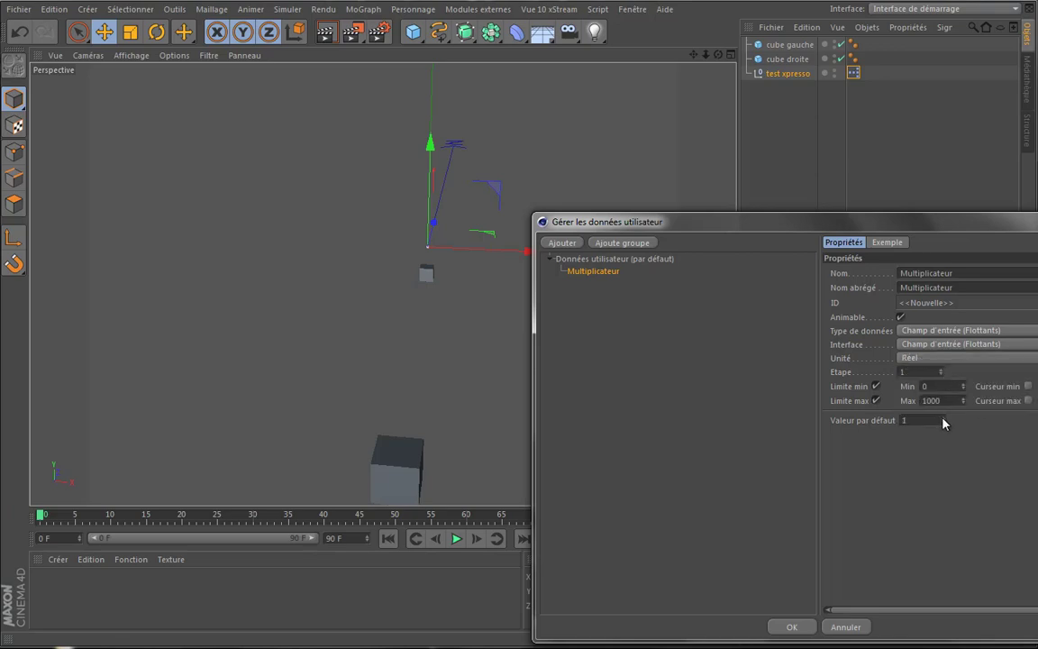
Try several interface options, settling on a slider with input field.
left_click(969, 344)
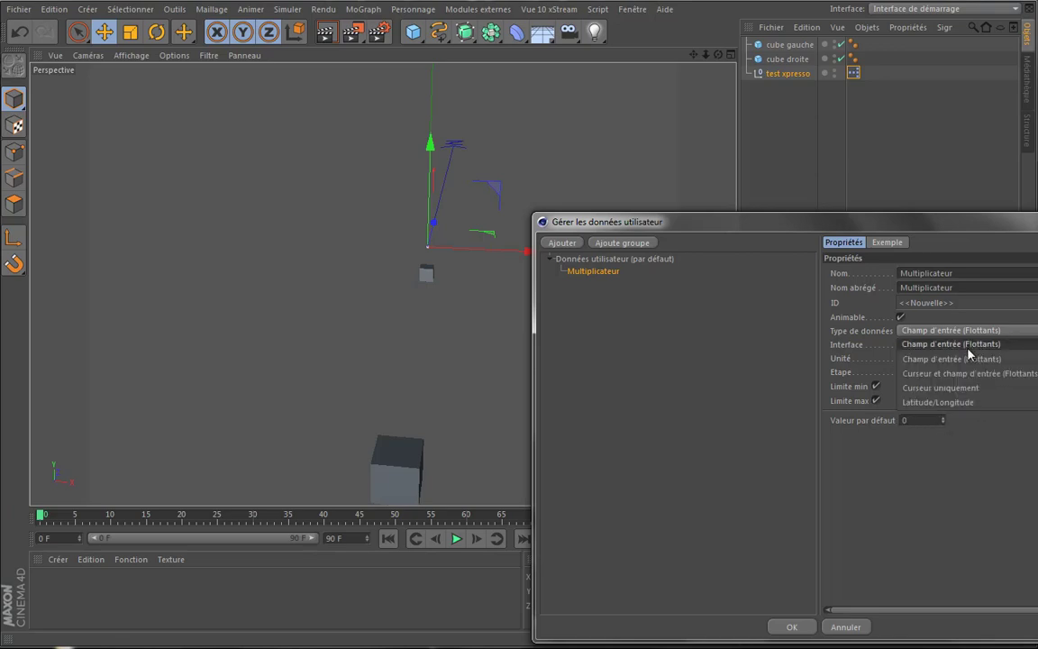
left_click(967, 373)
mouse_move(958, 421)
left_mouse_down()
mouse_move(1014, 421)
mouse_move(945, 421)
left_mouse_up()
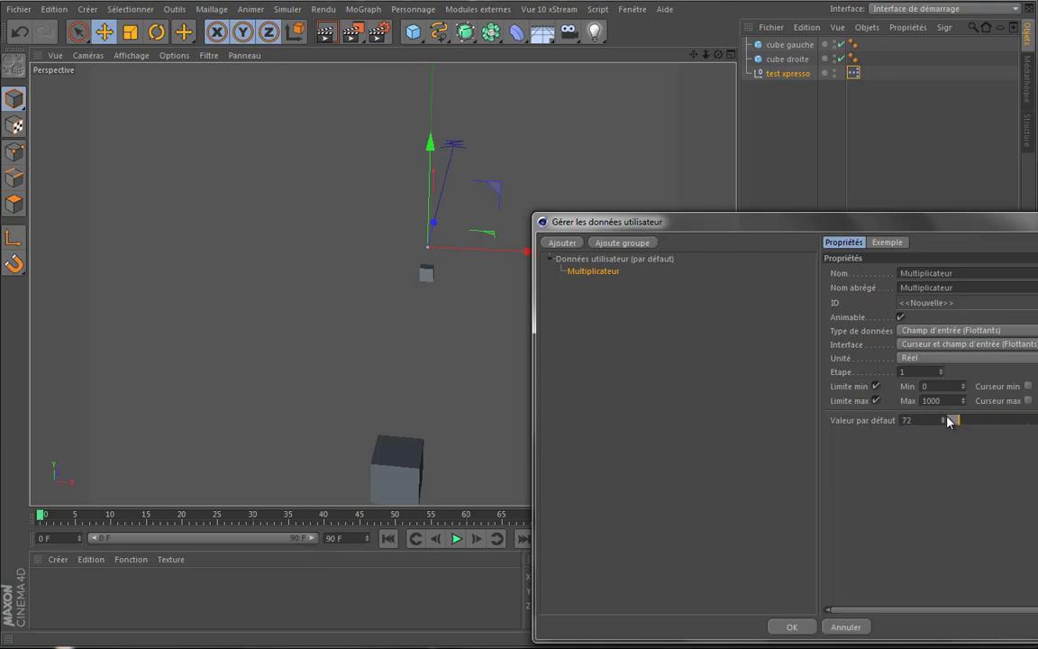
left_click(973, 345)
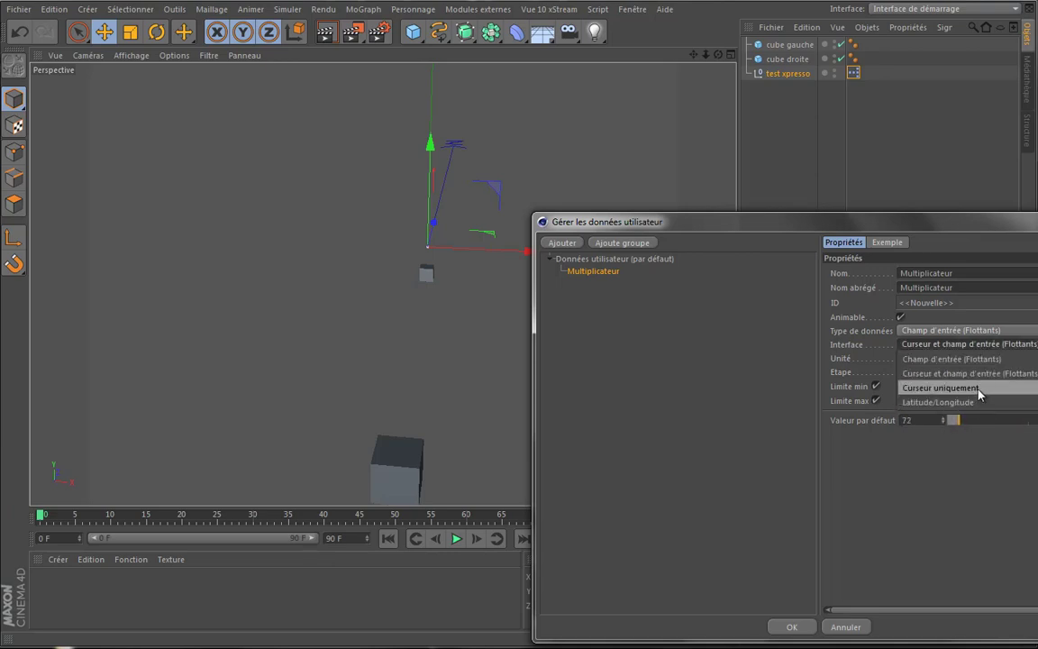
left_click(975, 390)
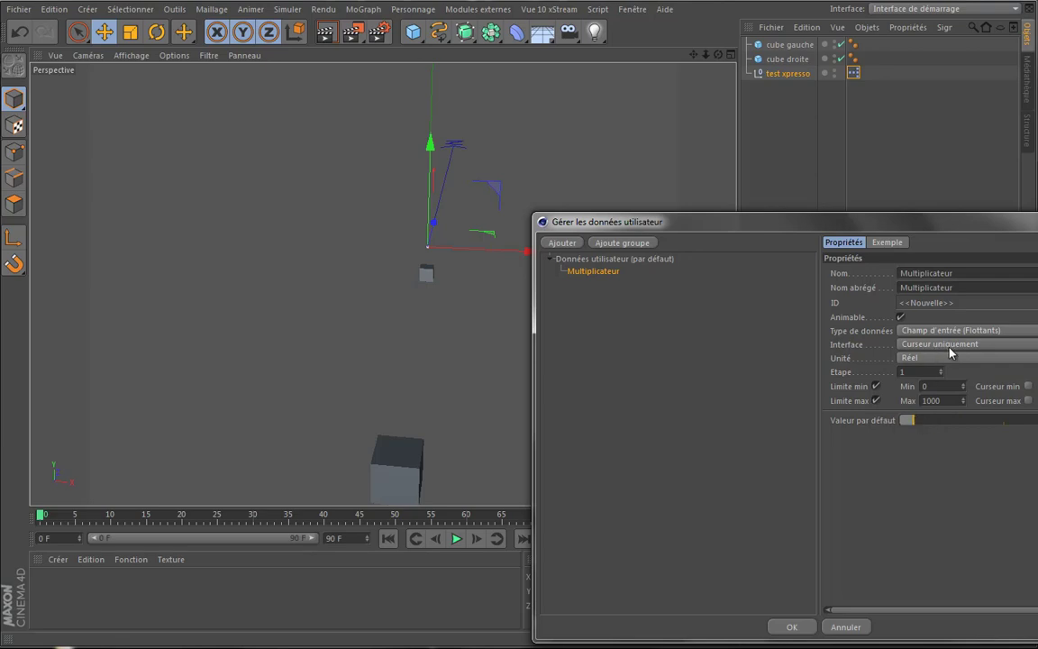
left_click(948, 348)
left_click(968, 406)
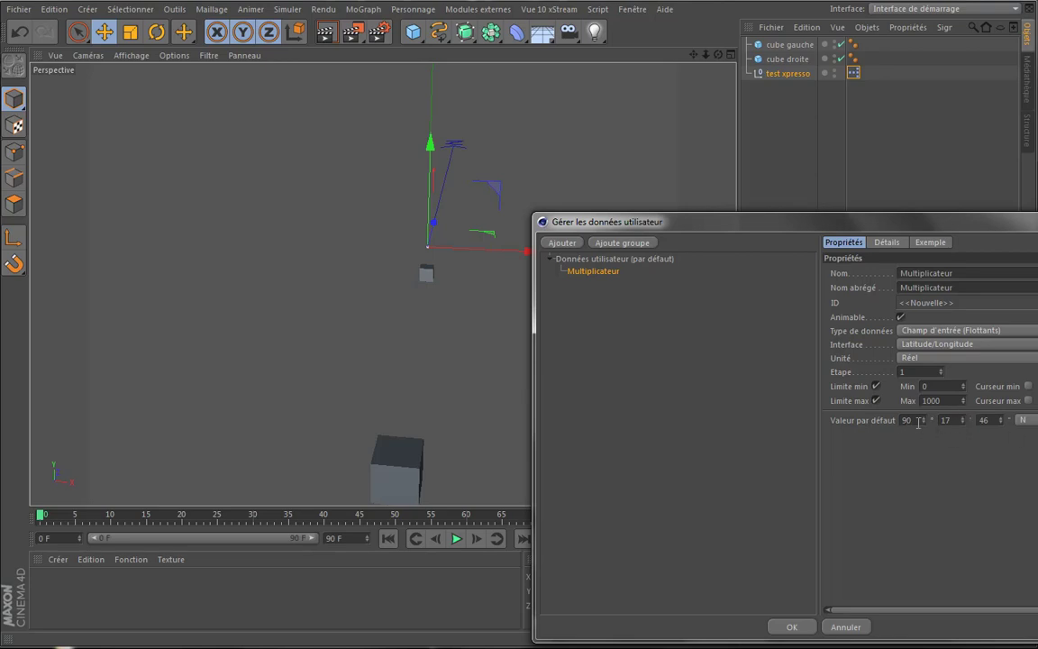
left_click(966, 346)
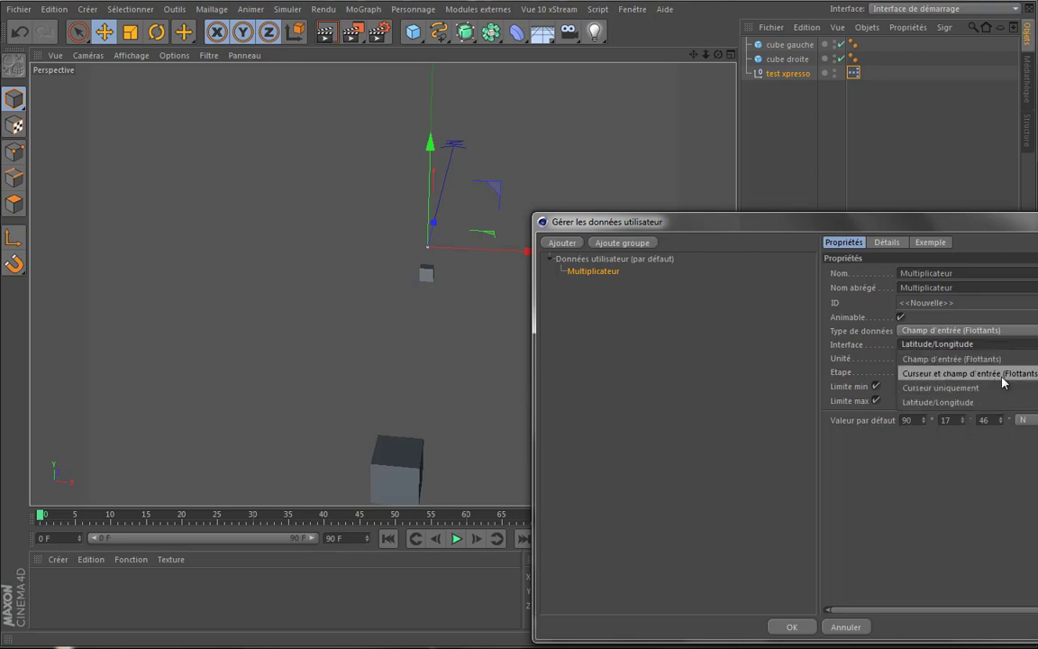
left_click(1003, 373)
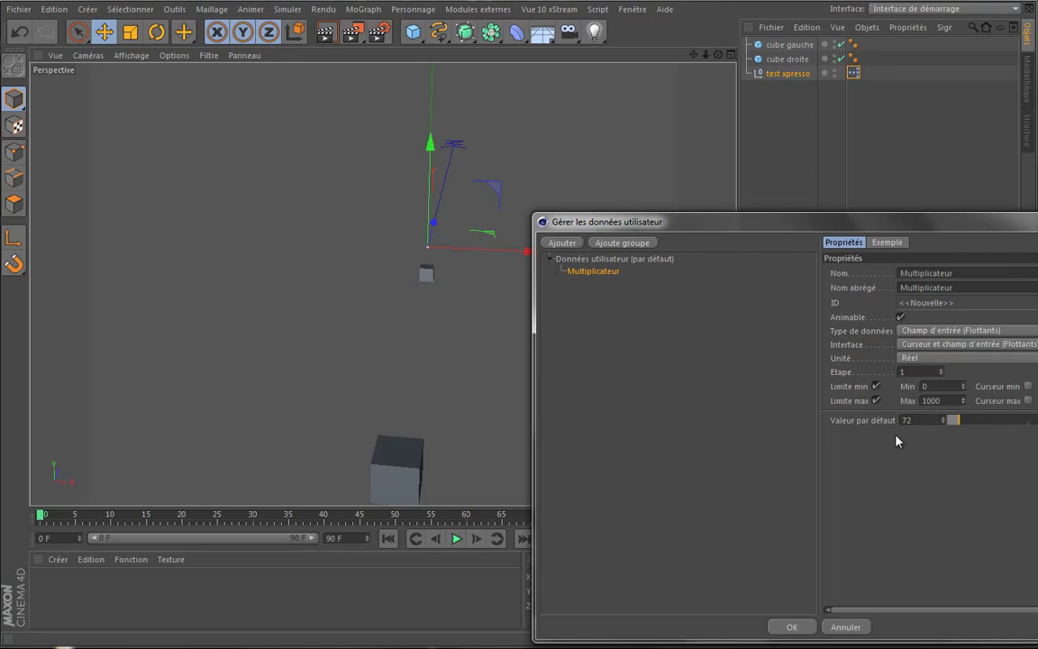
left_click(935, 360)
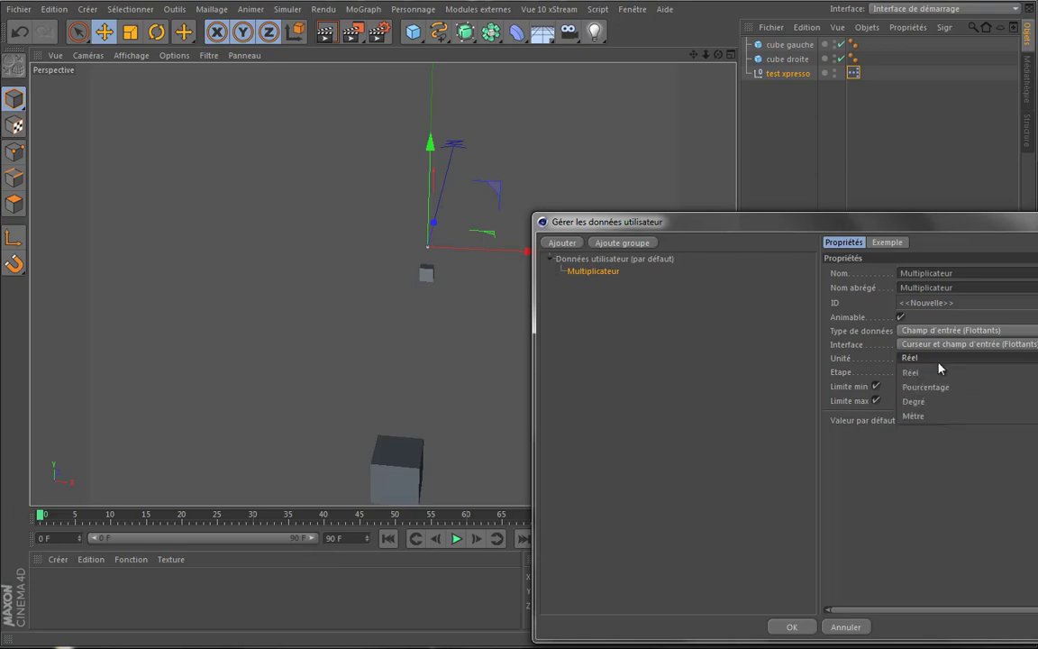
key("Escape")
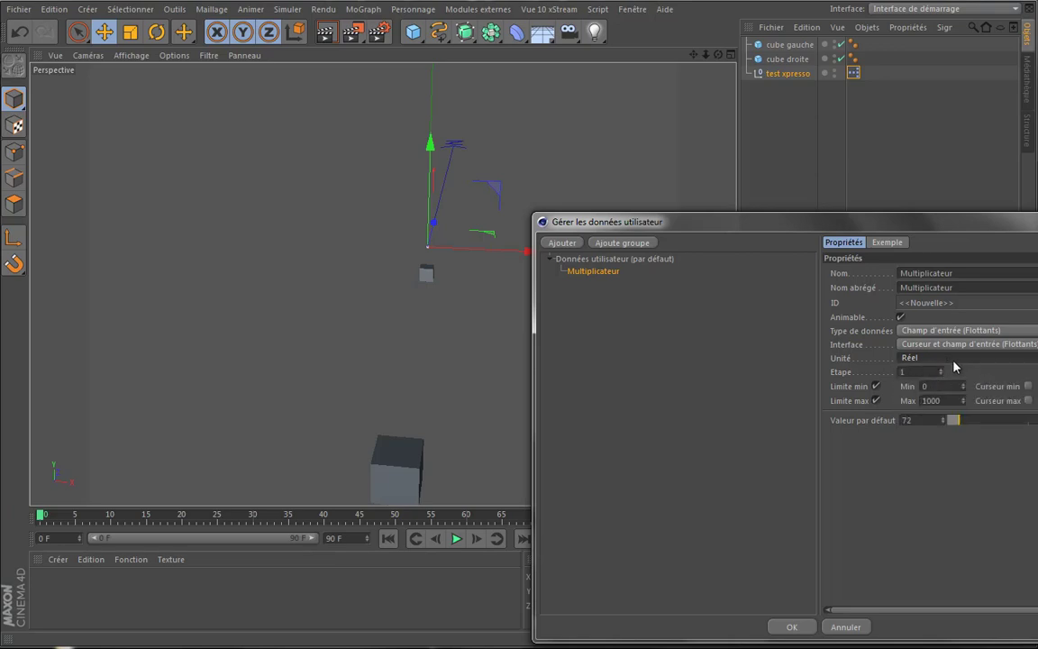
Adjust the default value, set the step to 1, and reposition the dialog.
left_click(941, 371)
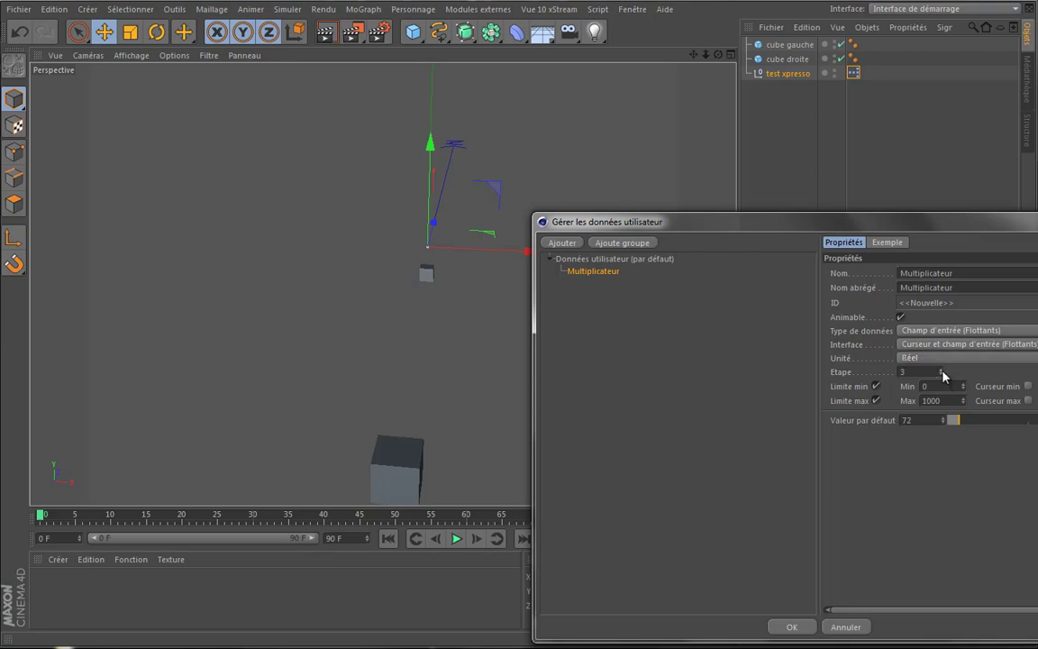
left_click(945, 420)
left_click_drag(945, 420, 908, 420)
double_click(909, 371)
type("1")
left_click_drag(954, 231, 860, 220)
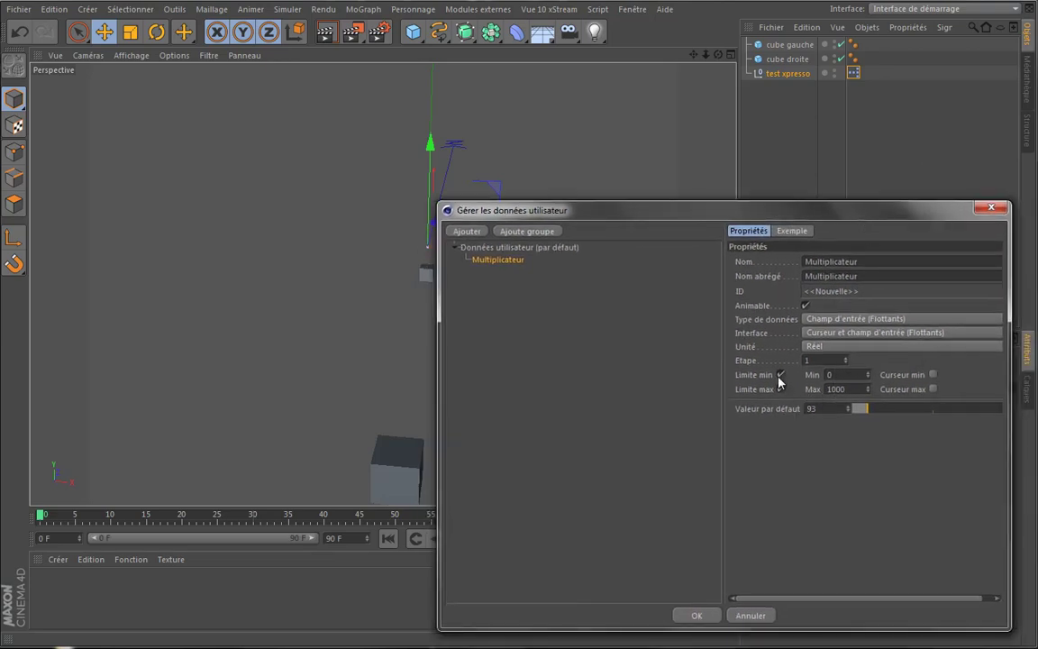
Enable min/max limits of 0 and 100 with default value 10, and confirm with OK.
left_click(780, 388)
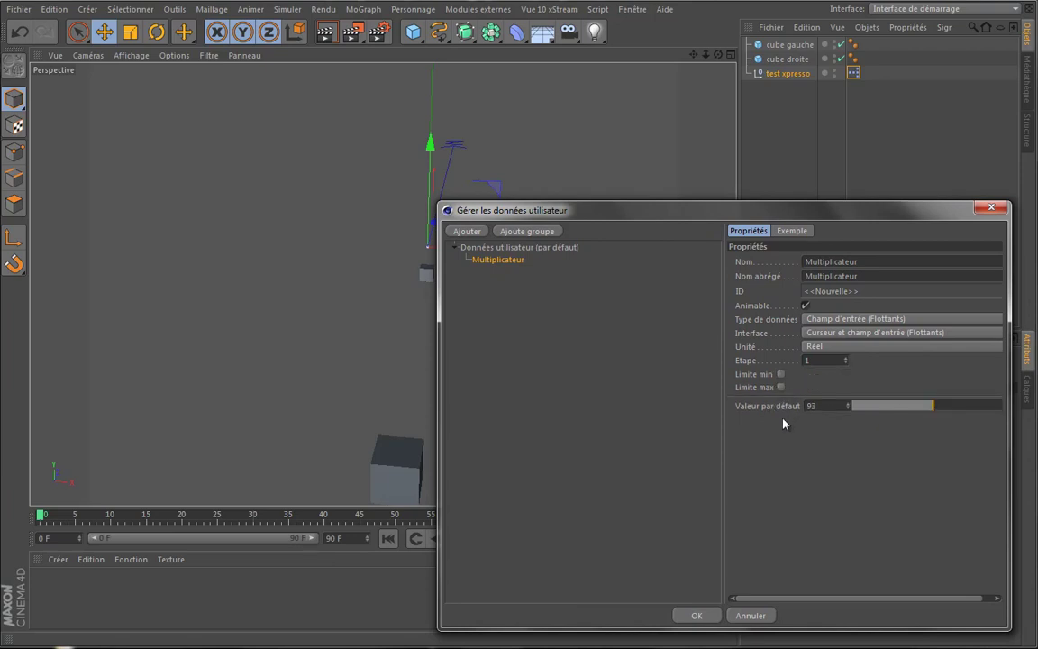
left_click(780, 374)
left_click(781, 388)
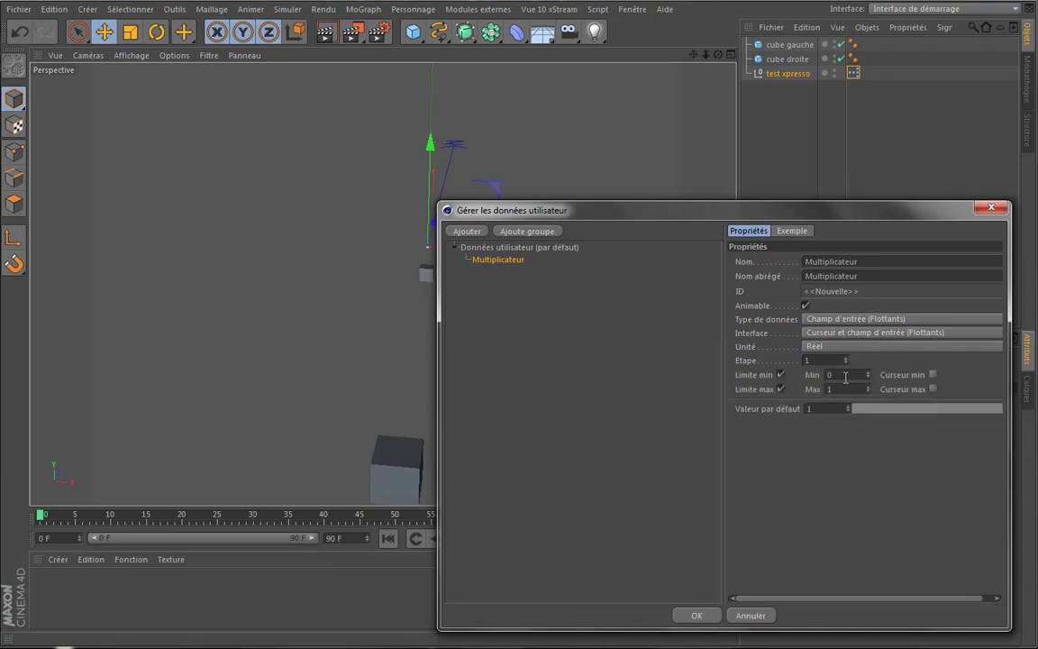
double_click(830, 374)
key("Tab")
type("100")
key("Return")
type("10")
key("Return")
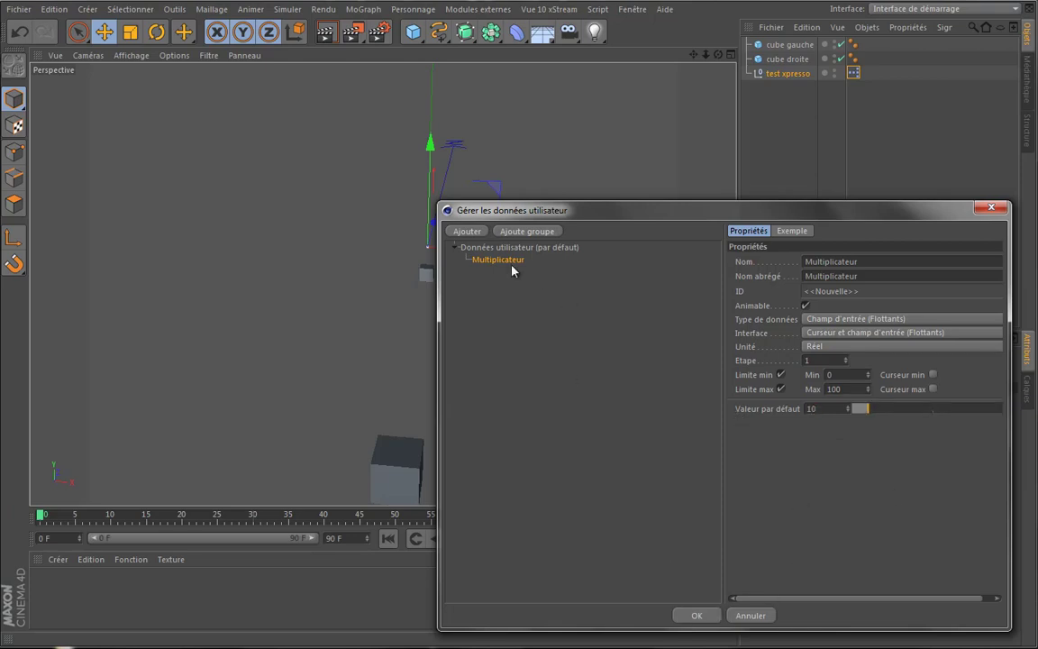
left_click(696, 616)
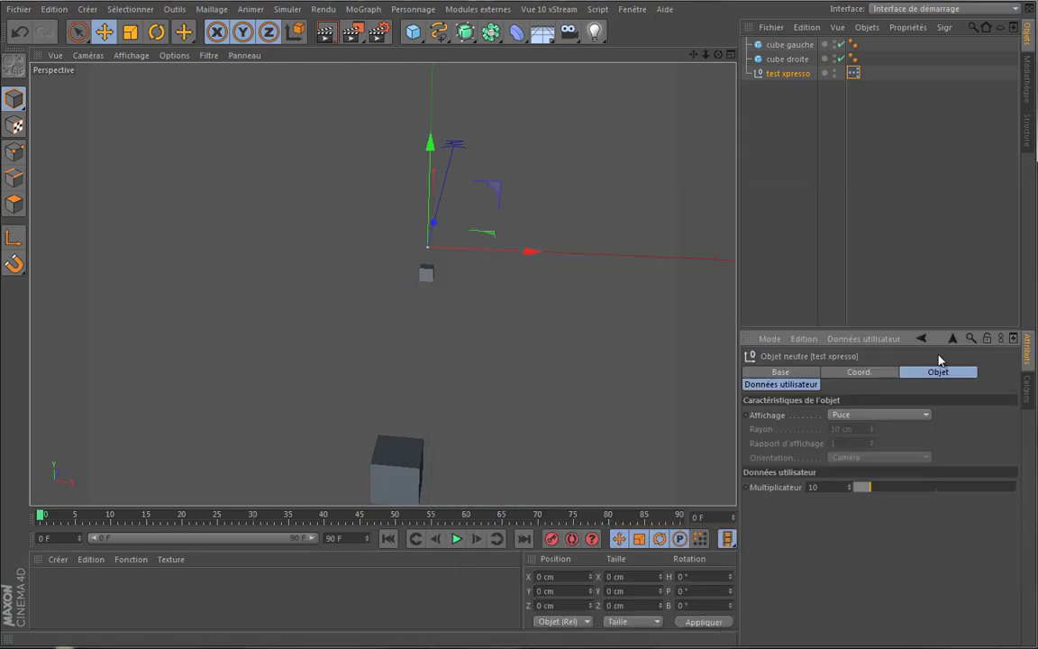
Reselect test xpresso, show its page with Multiplicateur at 10, and open the user-data options.
left_click(789, 58)
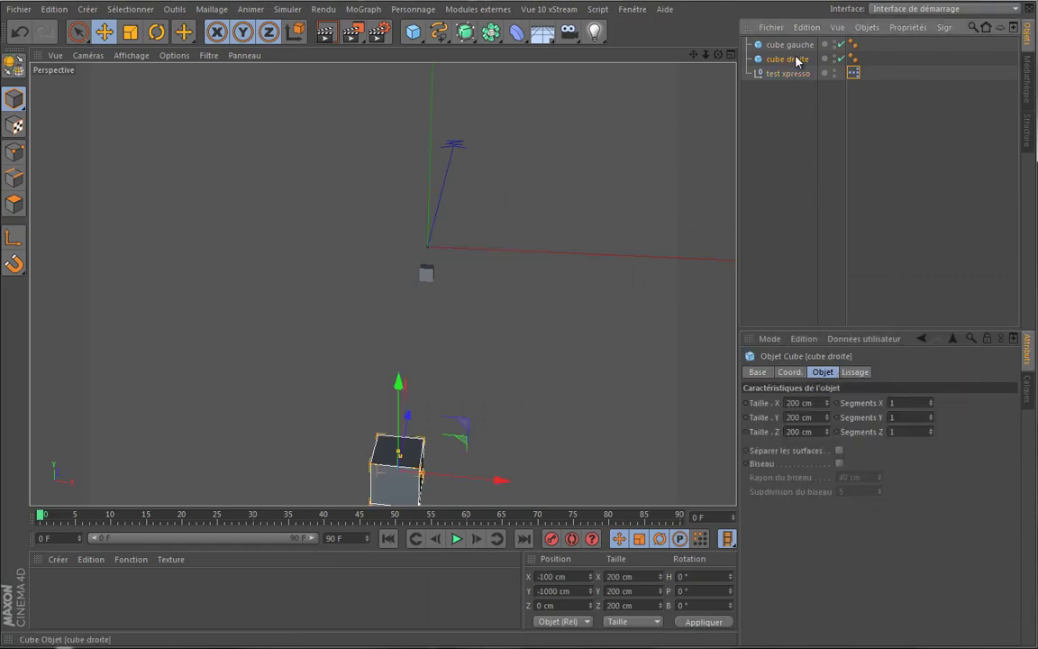
left_click(791, 44)
left_click(791, 74)
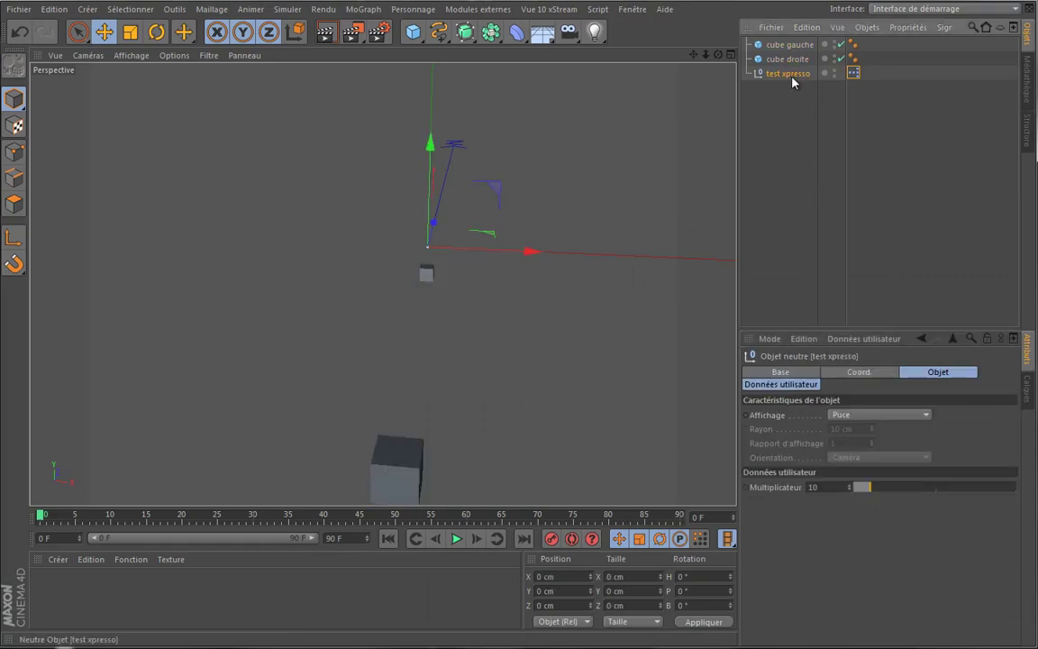
left_click(791, 372)
left_click(856, 372)
left_click(928, 372)
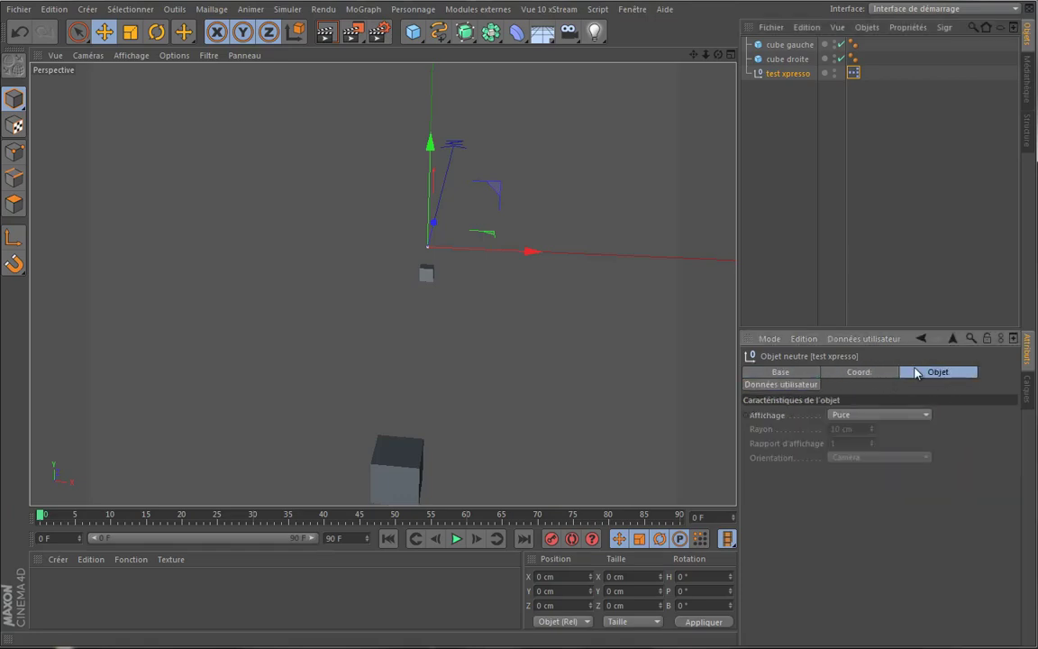
left_click(793, 385)
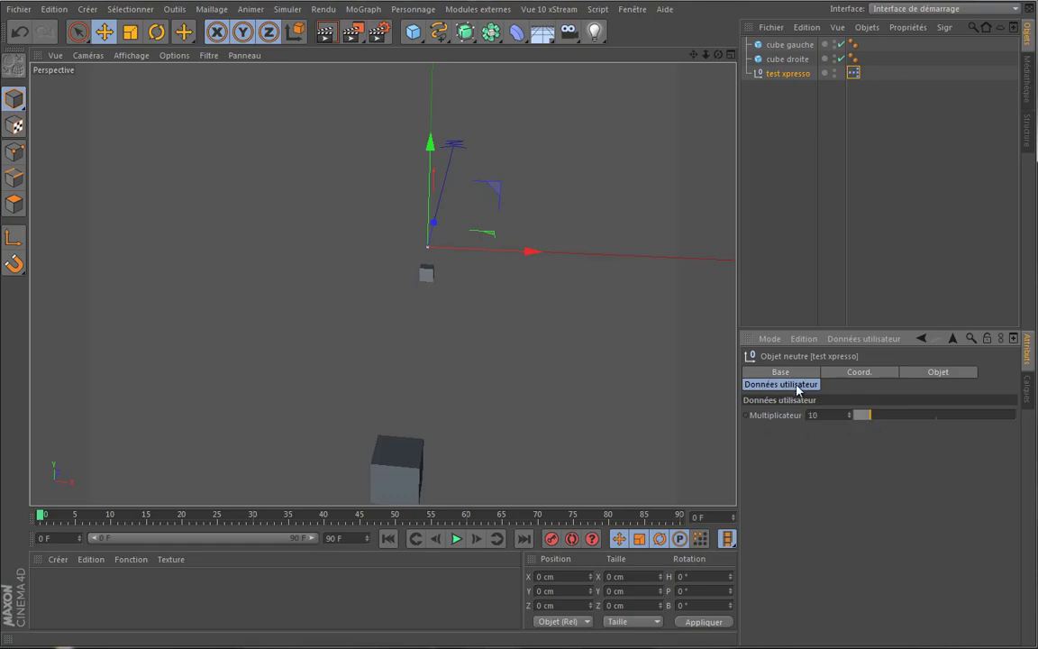
left_click(873, 340)
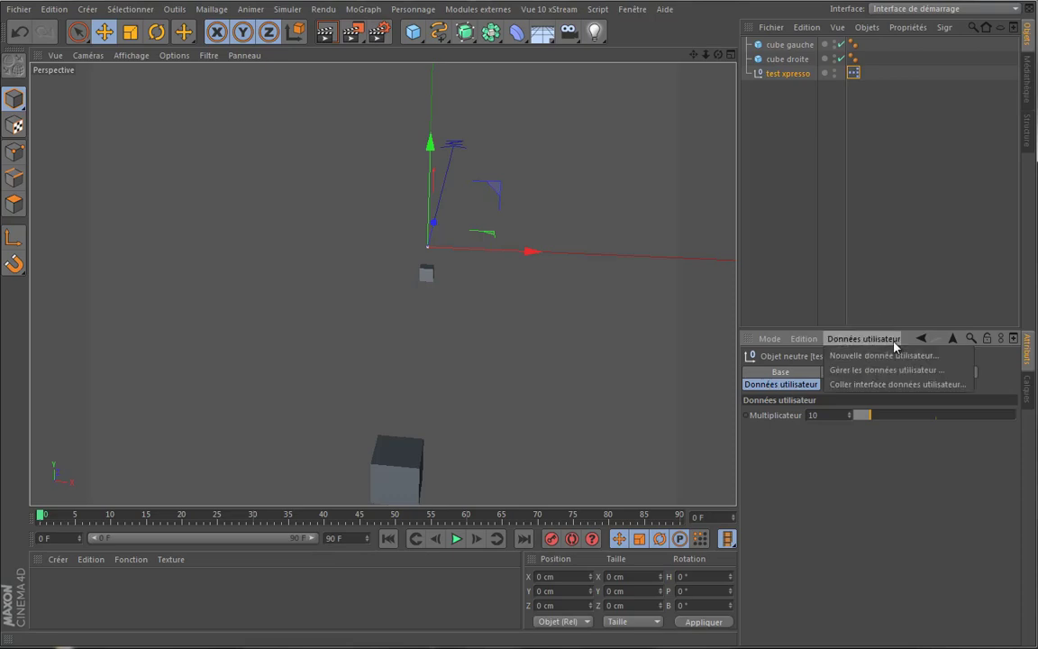
Add a user-data group named Mes params in the user-data manager.
left_click(885, 371)
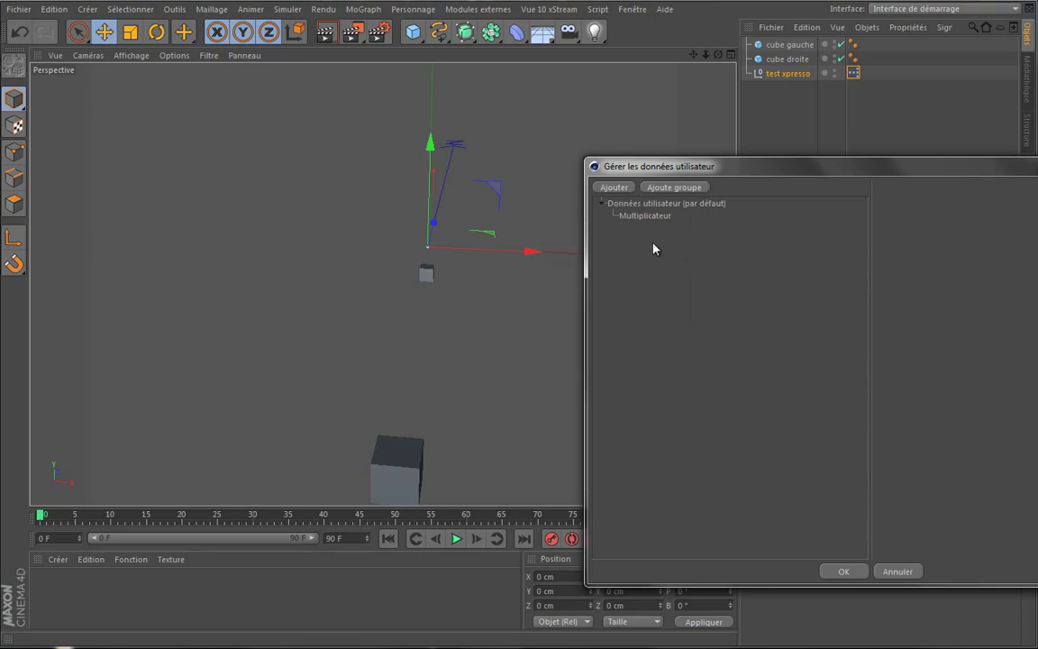
left_click(682, 189)
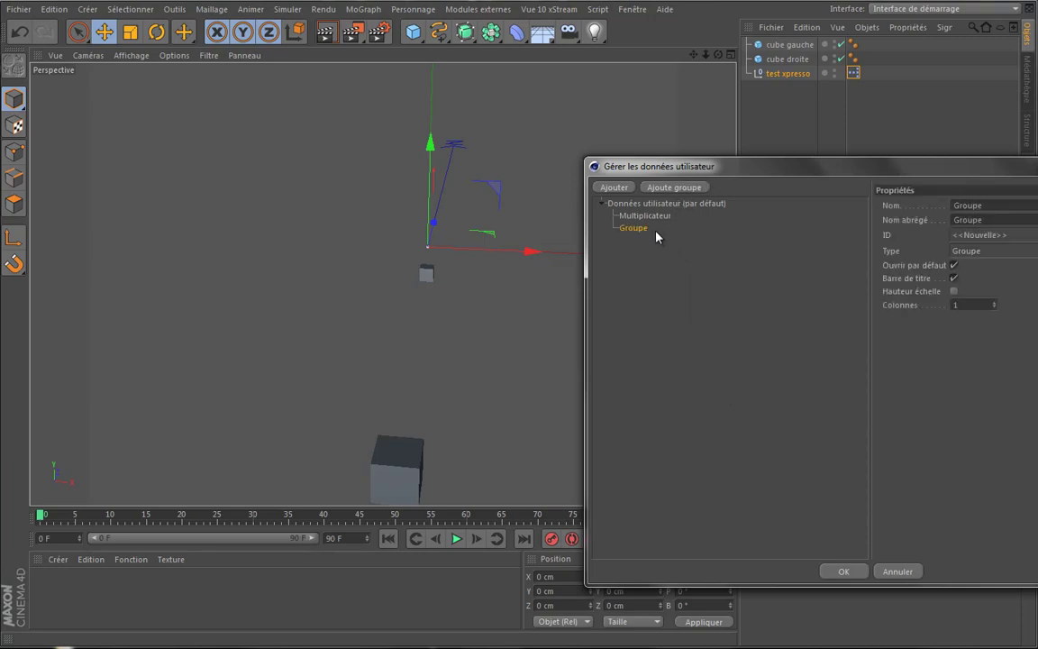
left_click(914, 204)
type("Mes param")
type("s")
key("Tab")
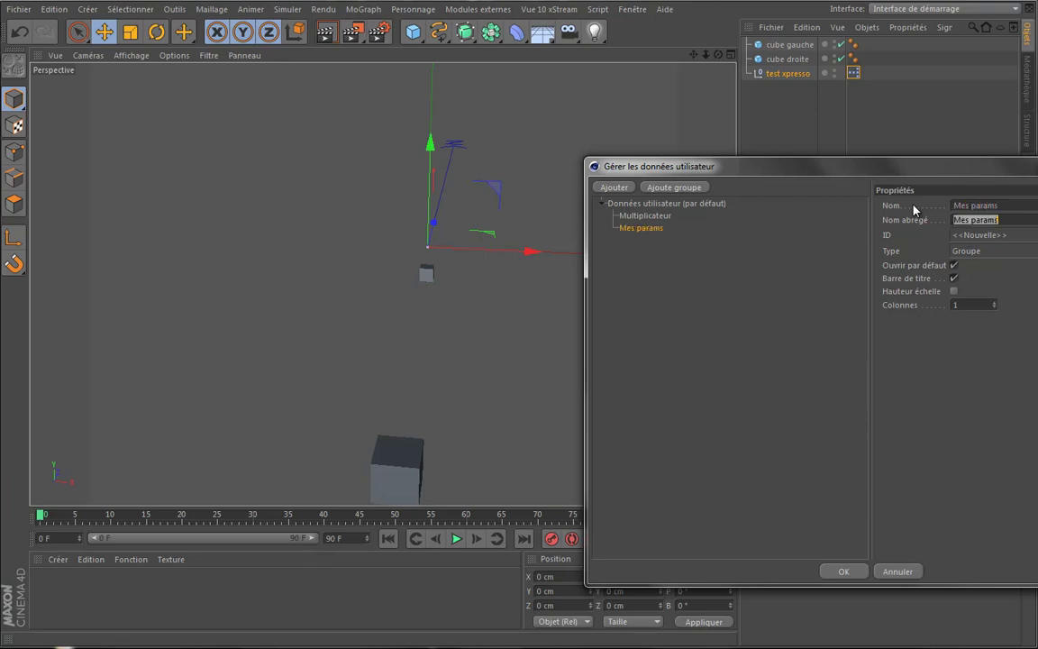
Move Multiplicateur into Mes params, apply, and drag the slider to 23.
left_click(648, 232)
left_click_drag(665, 218, 642, 236)
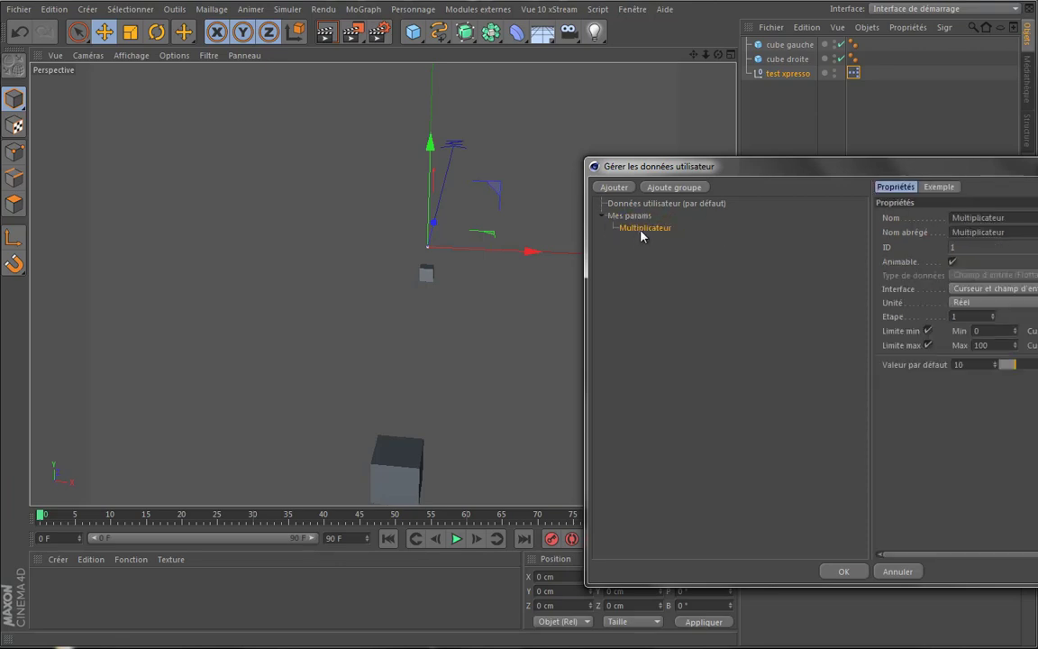
left_click(845, 571)
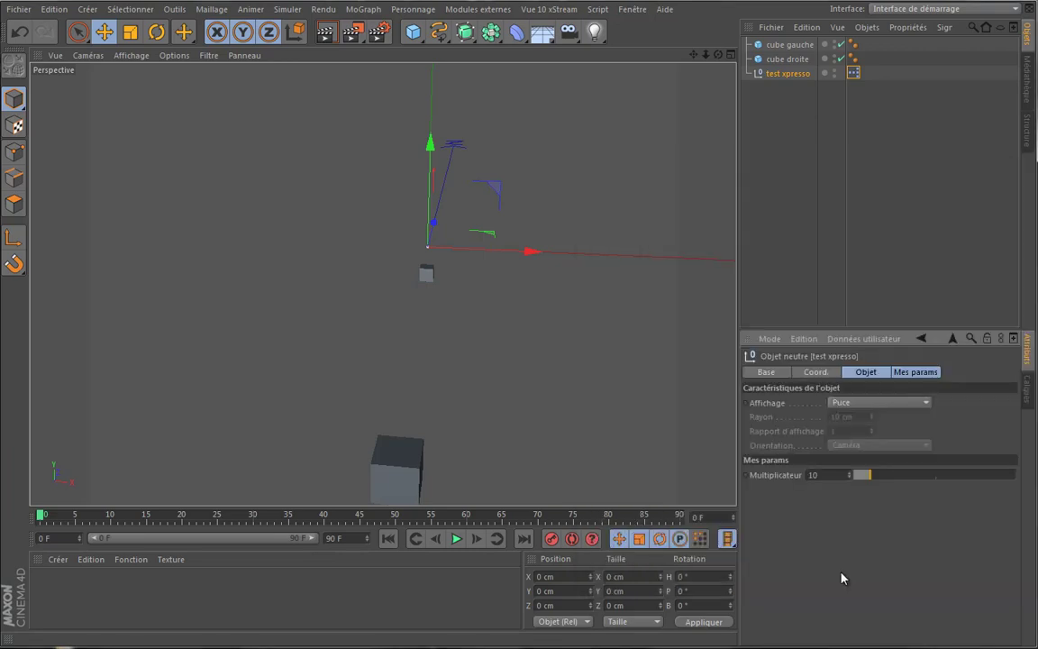
left_click(921, 372)
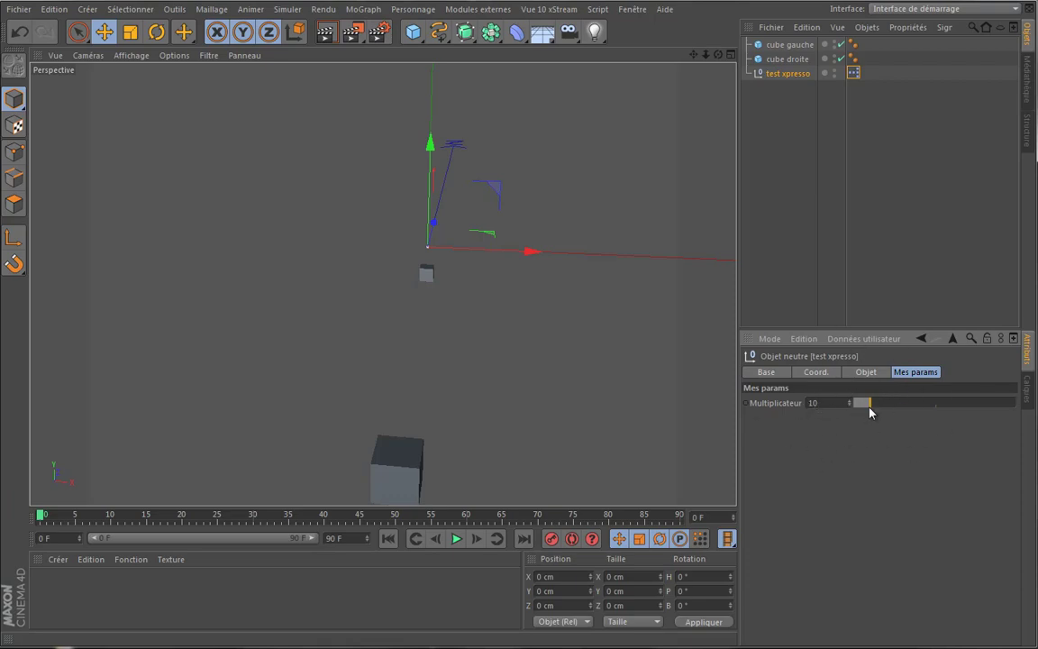
left_click_drag(870, 412, 890, 408)
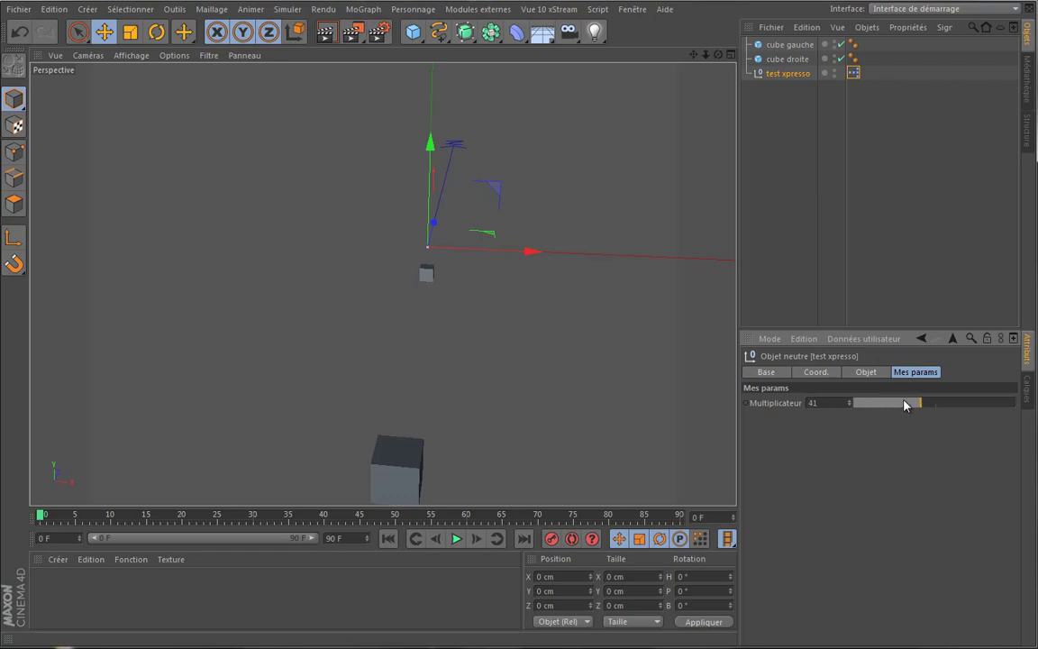
Reopen the XPresso graph, pan it down, and drop the test xpresso null in as a node.
double_click(853, 73)
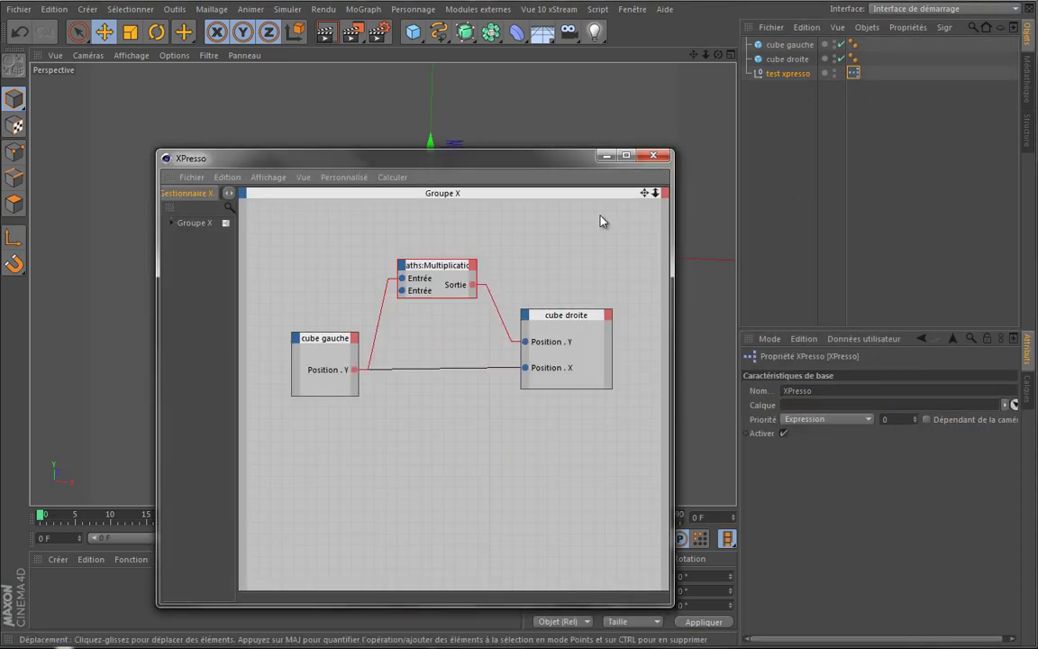
left_click(447, 285)
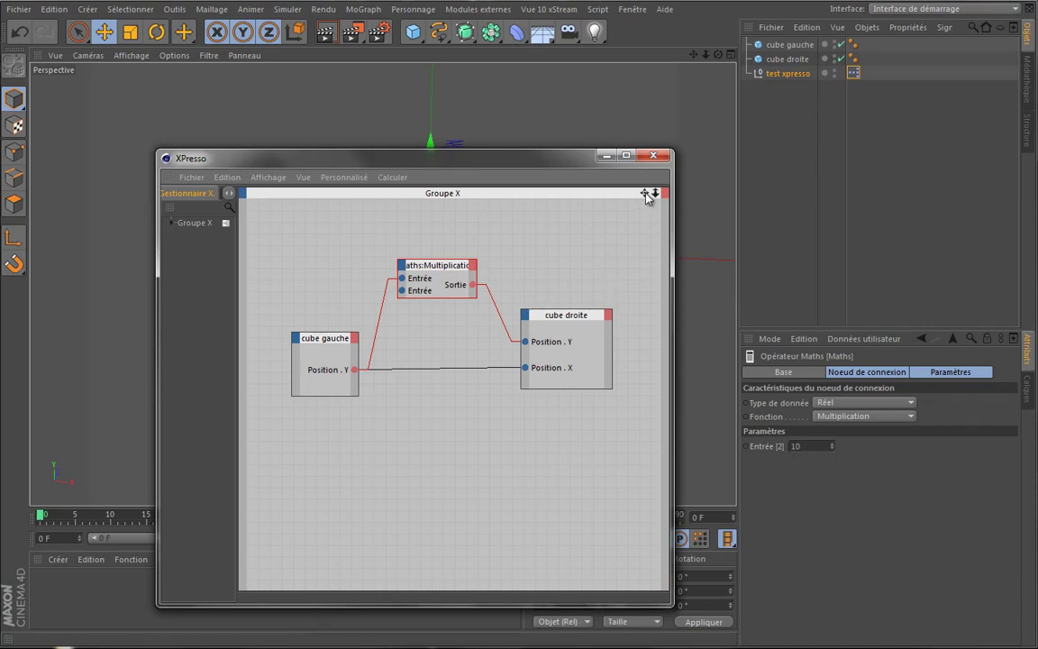
left_click_drag(643, 193, 494, 308)
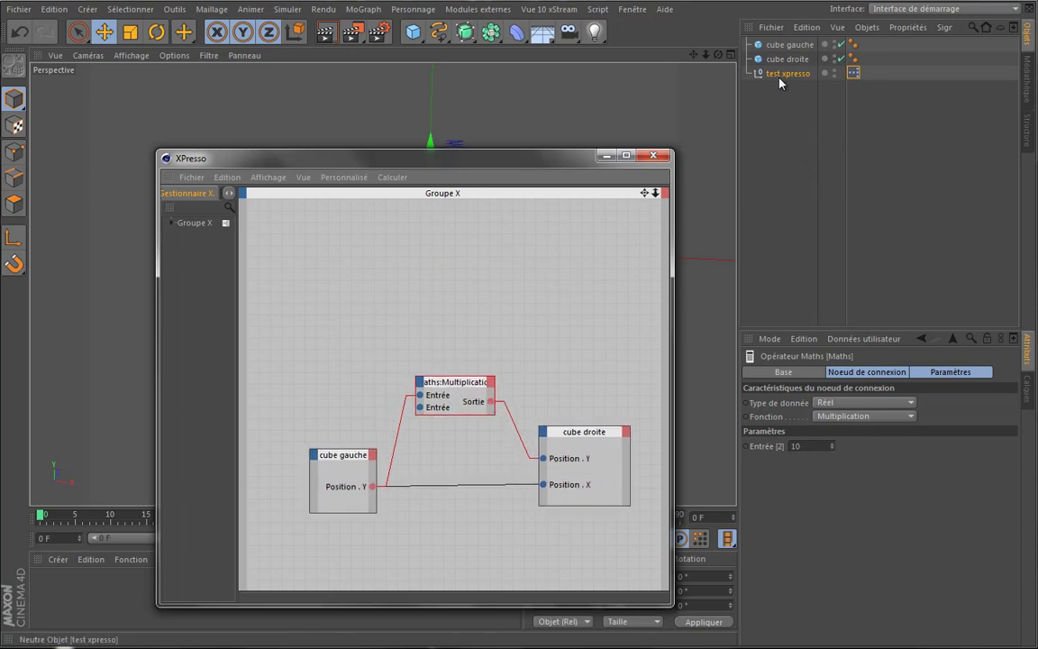
mouse_move(780, 76)
left_mouse_down()
mouse_move(310, 289)
mouse_move(324, 272)
mouse_move(325, 298)
mouse_move(348, 274)
left_mouse_up()
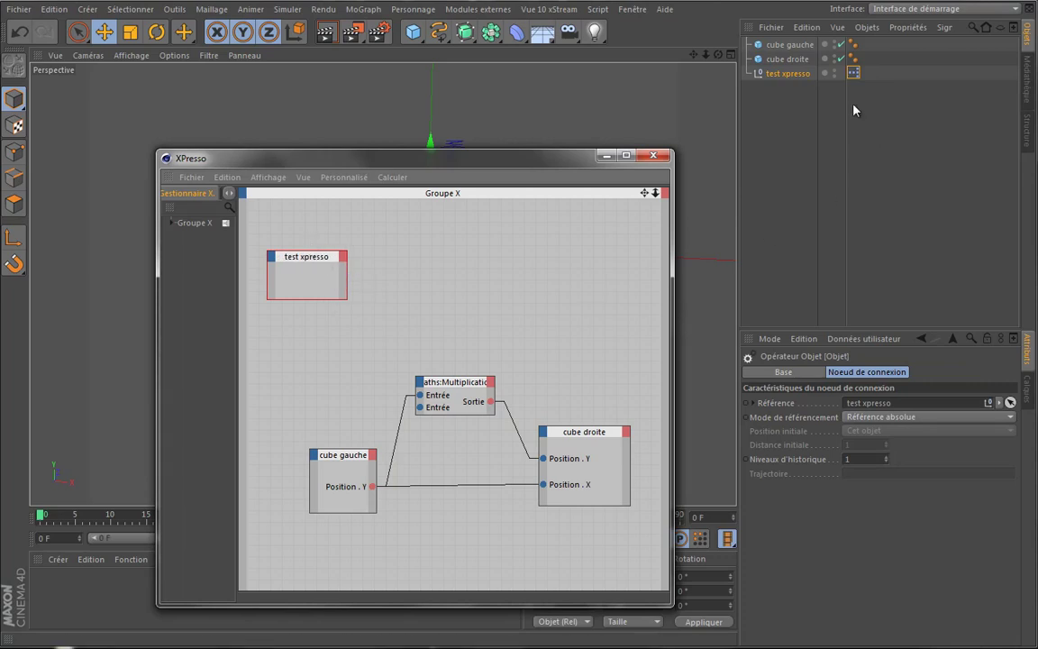
Connect test xpresso's Mes params › Multiplicateur output to the Maths second Entrée, then minimise XPresso.
left_click(792, 76)
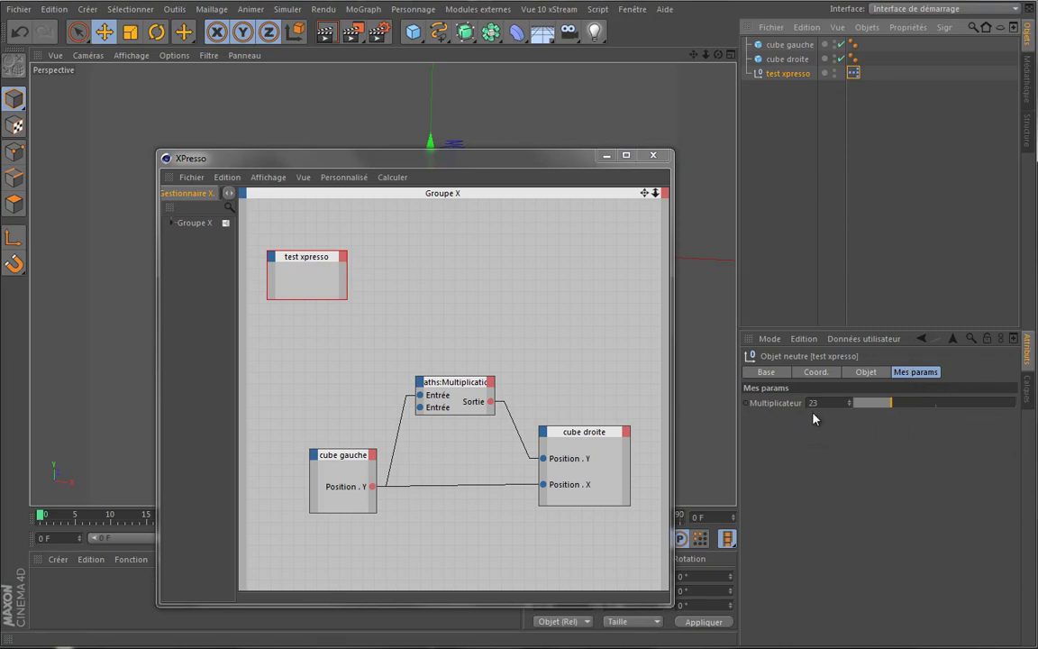
left_click(442, 410)
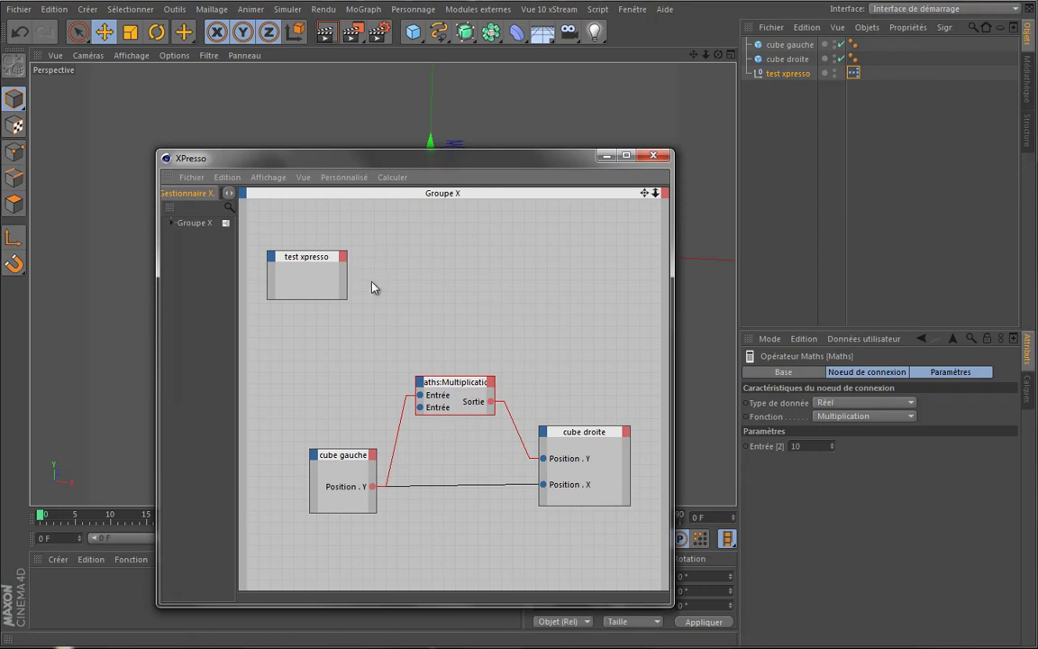
left_click(344, 258)
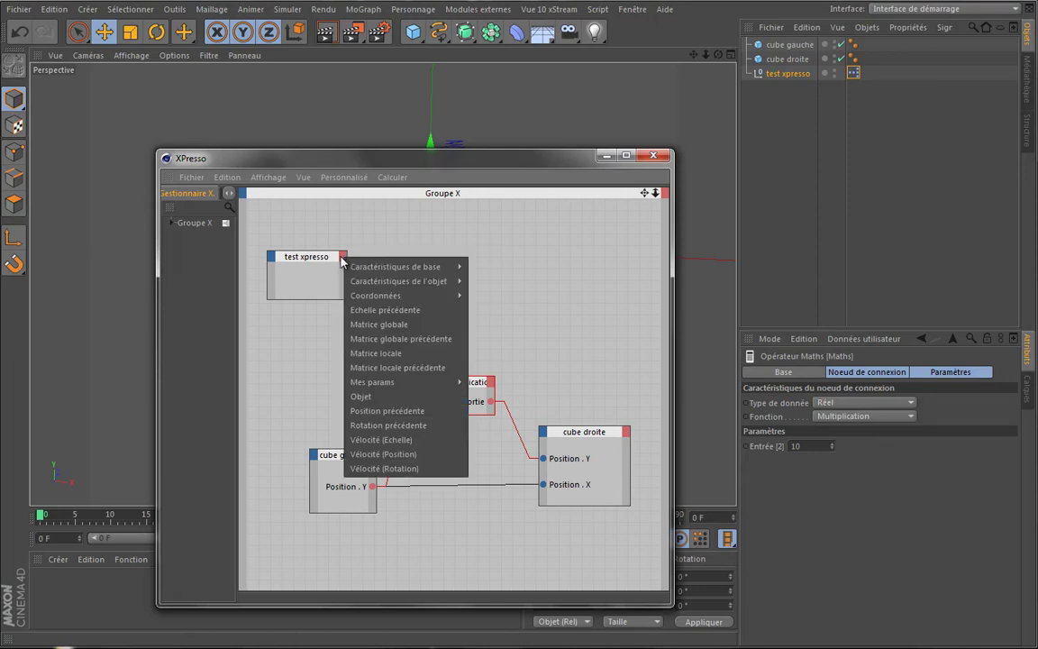
mouse_move(372, 382)
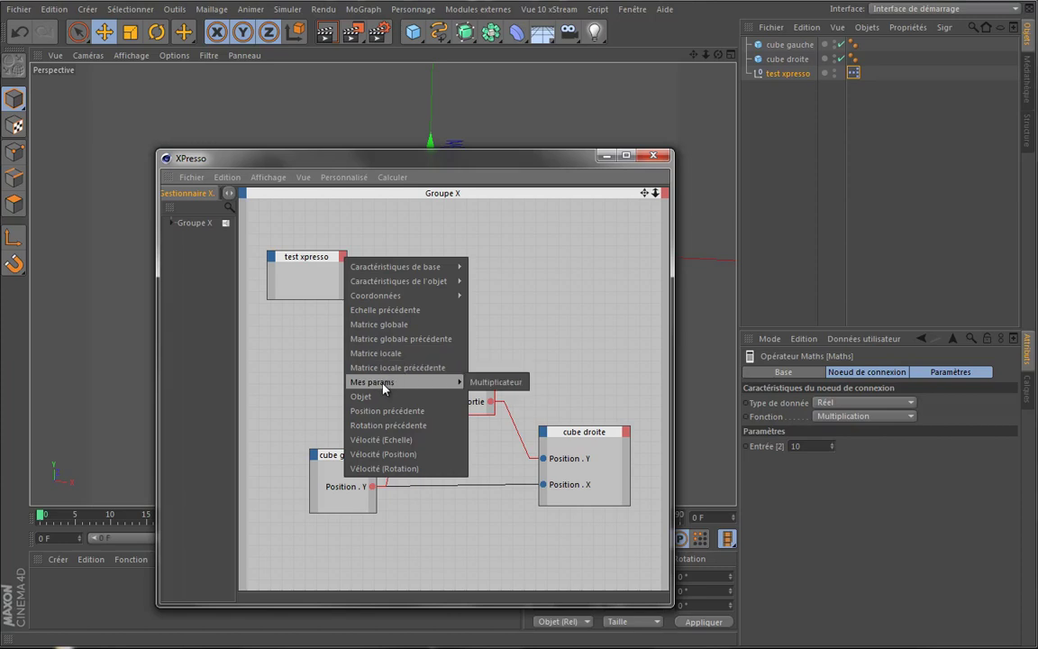
key("Escape")
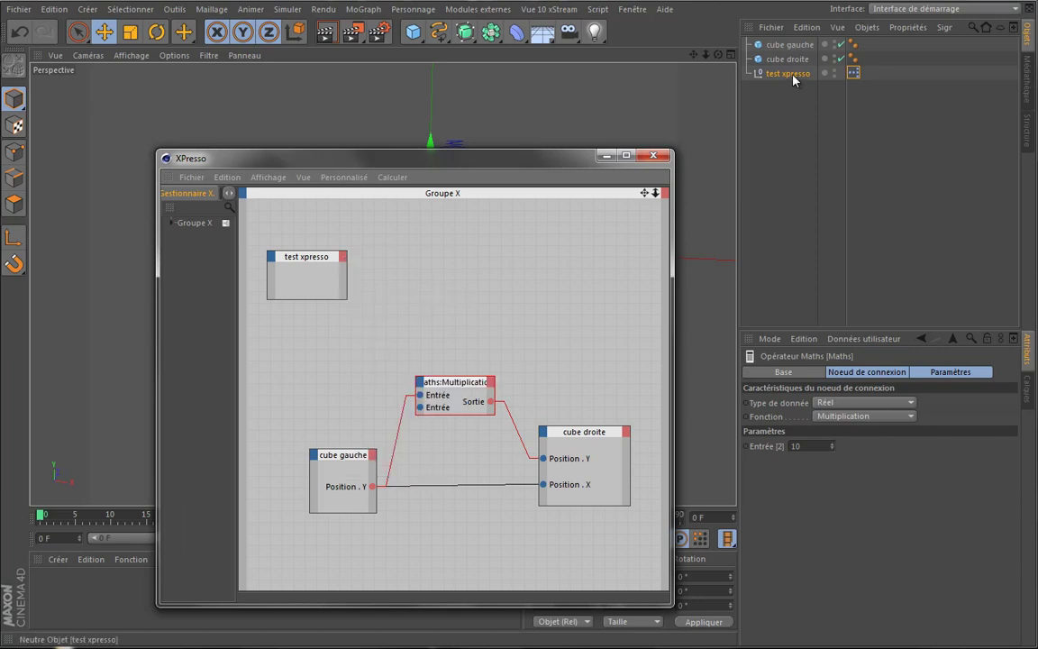
left_click(787, 58)
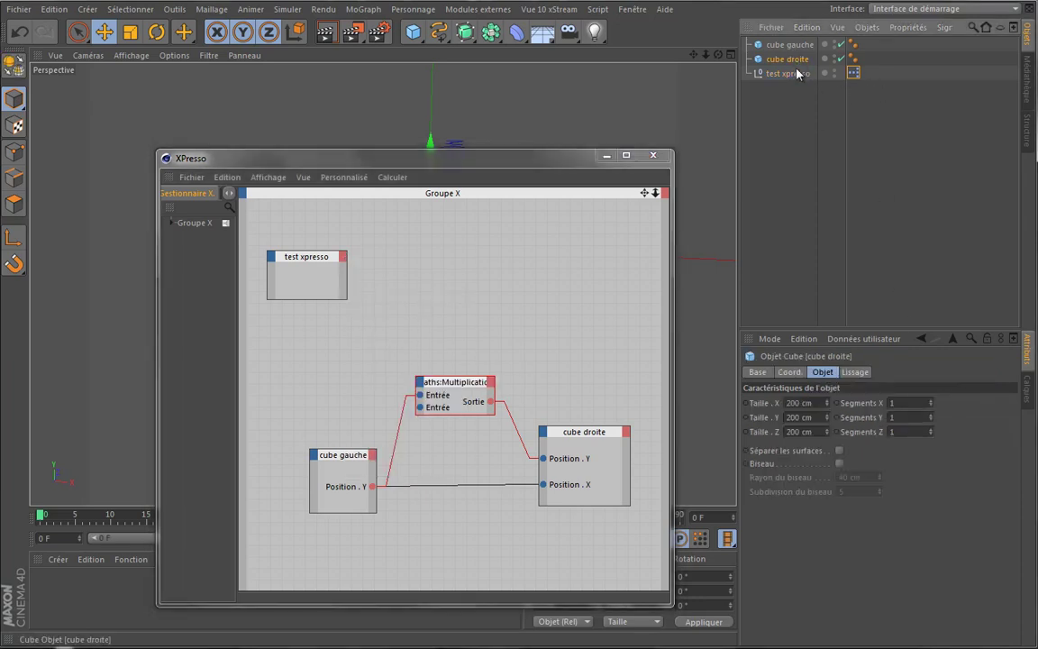
left_click(789, 72)
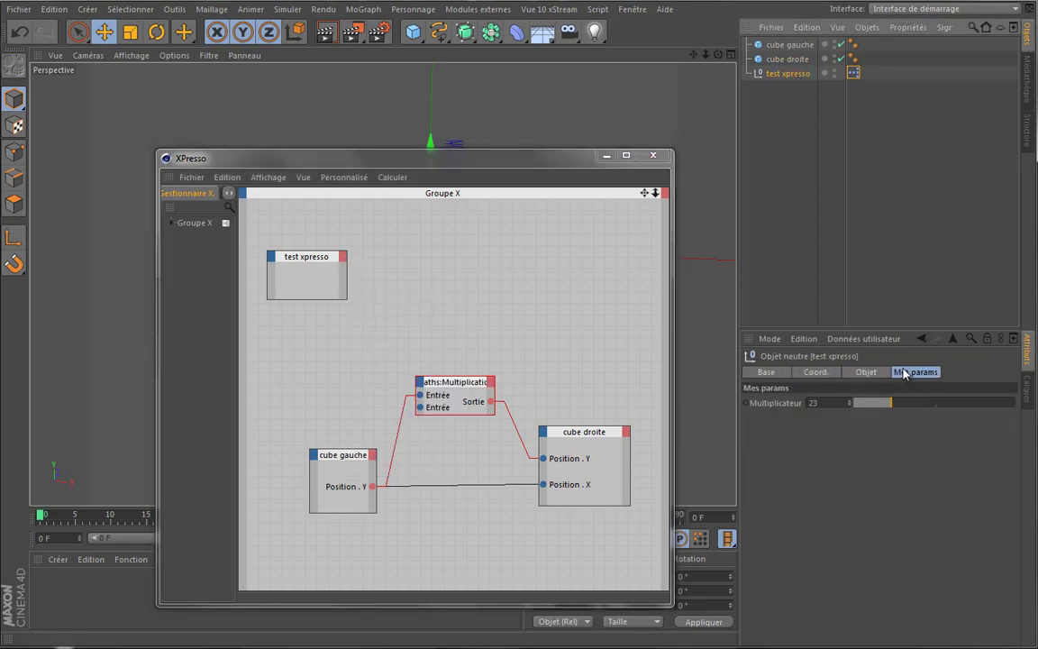
left_click(343, 256)
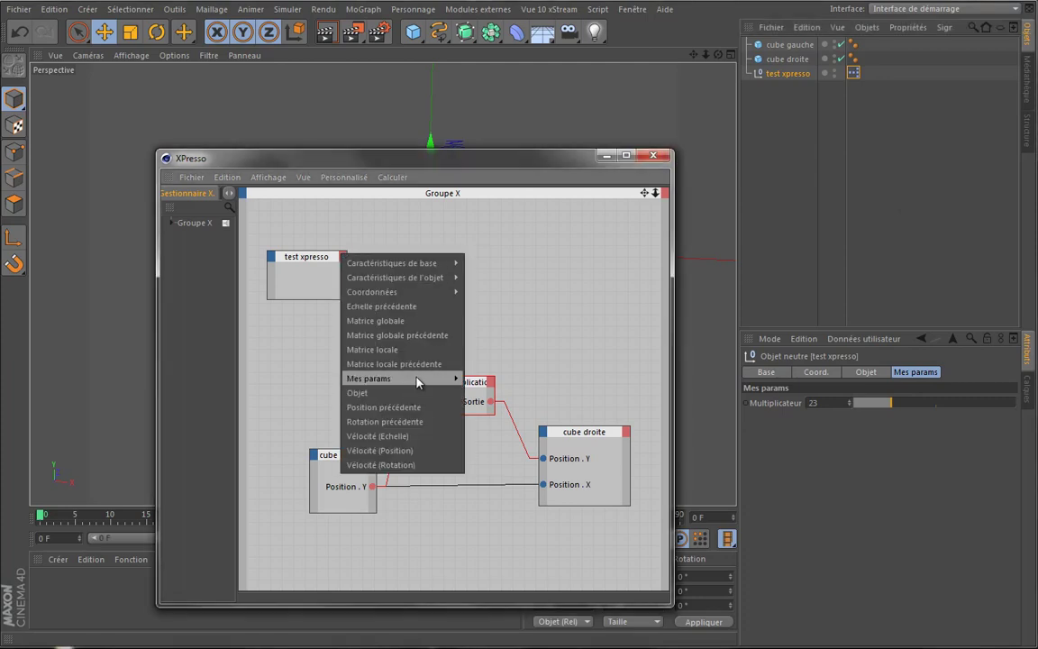
left_click(505, 378)
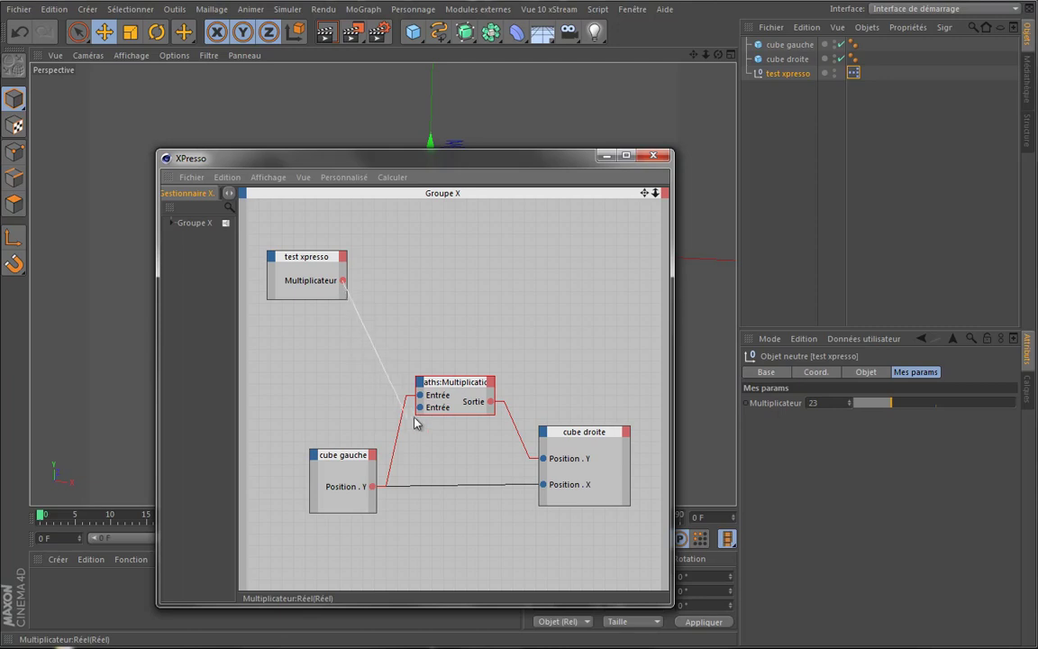
left_click_drag(356, 349, 420, 407)
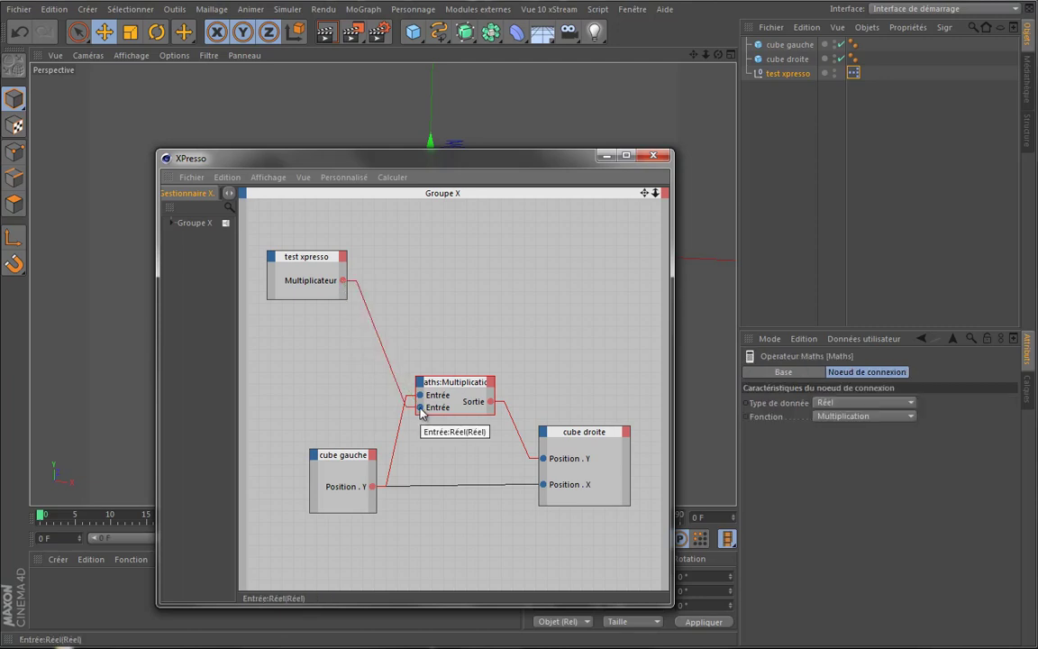
left_click(606, 156)
Play the animation and lower test xpresso's Multiplicateur to 4, then stop playback.
left_click(788, 74)
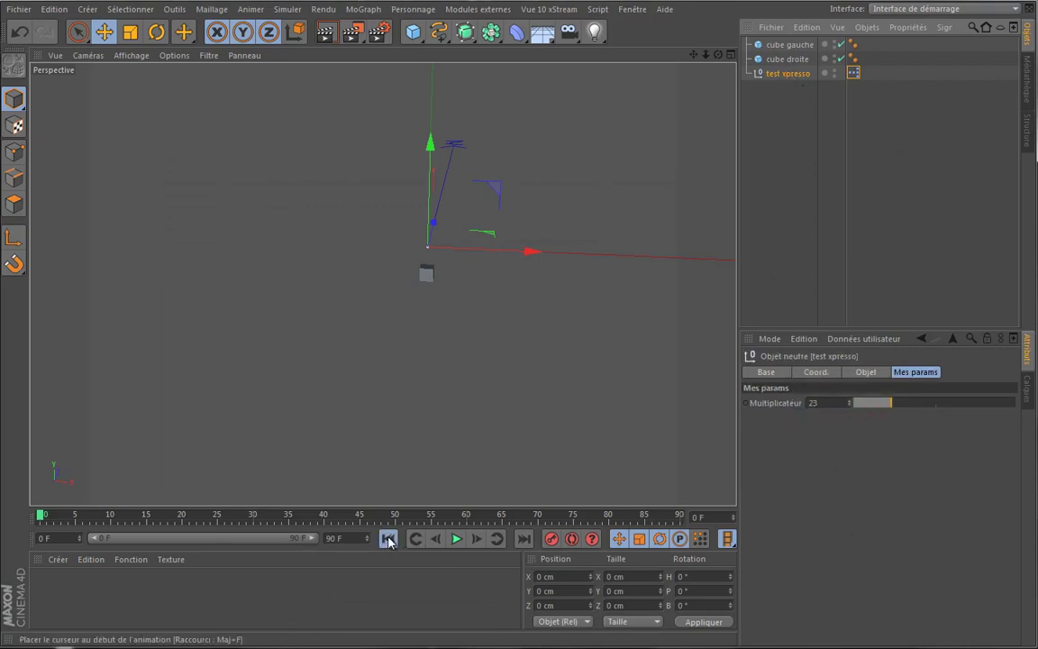
left_click(457, 538)
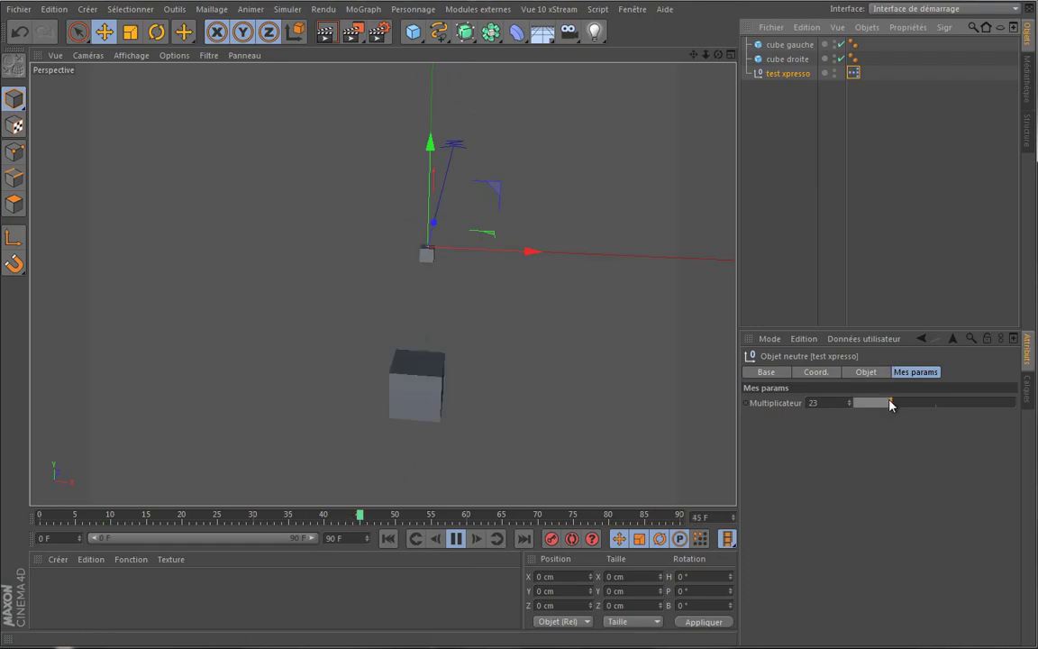
left_click_drag(889, 404, 859, 405)
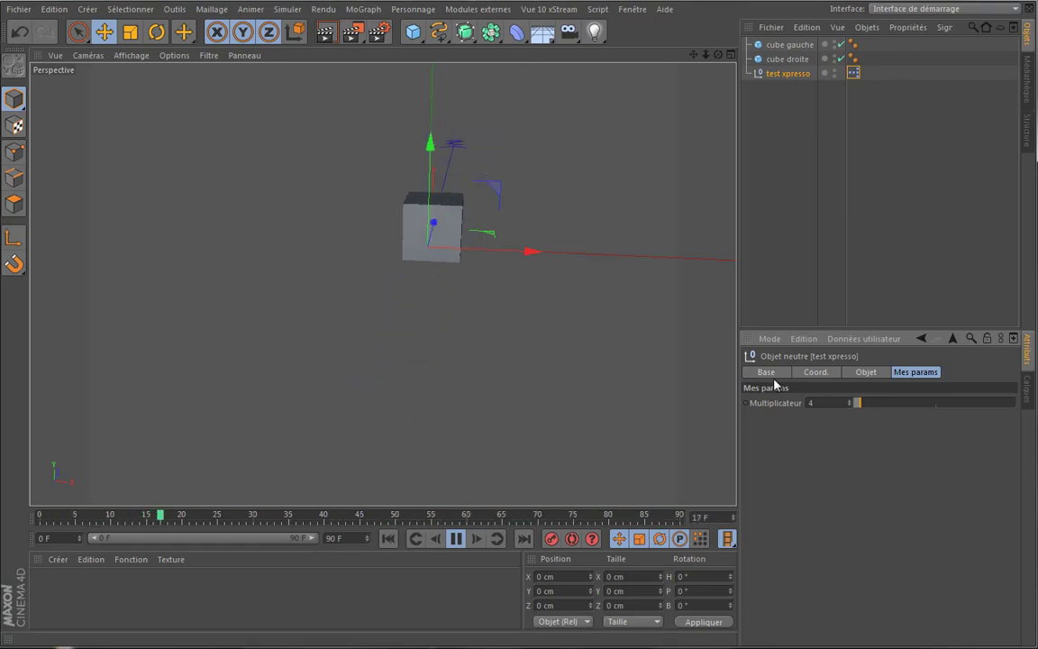
left_click(456, 538)
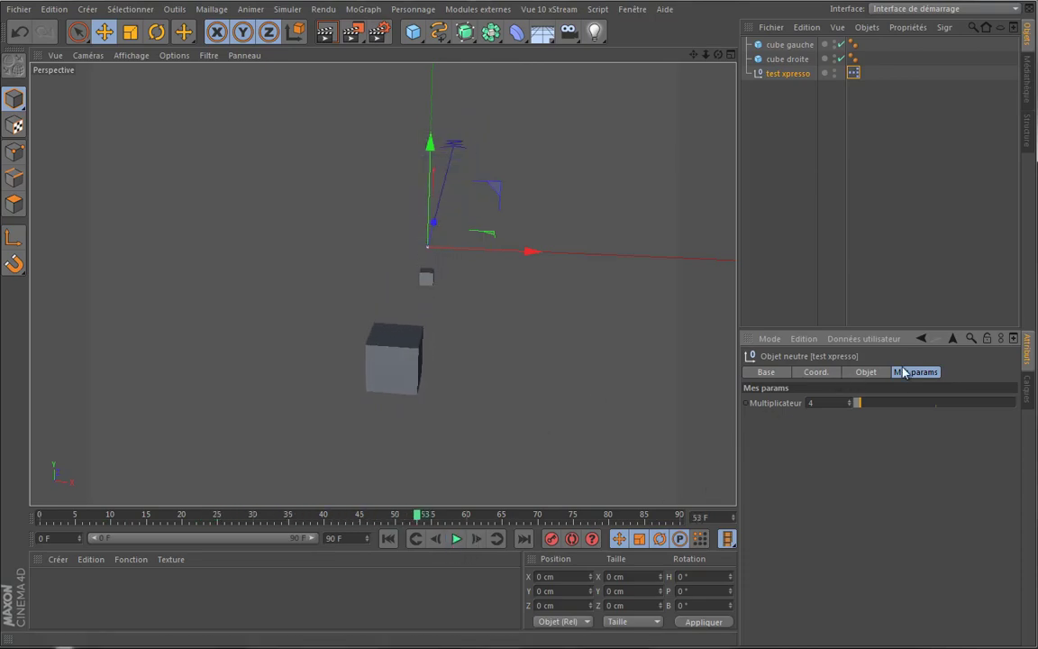
left_click(877, 340)
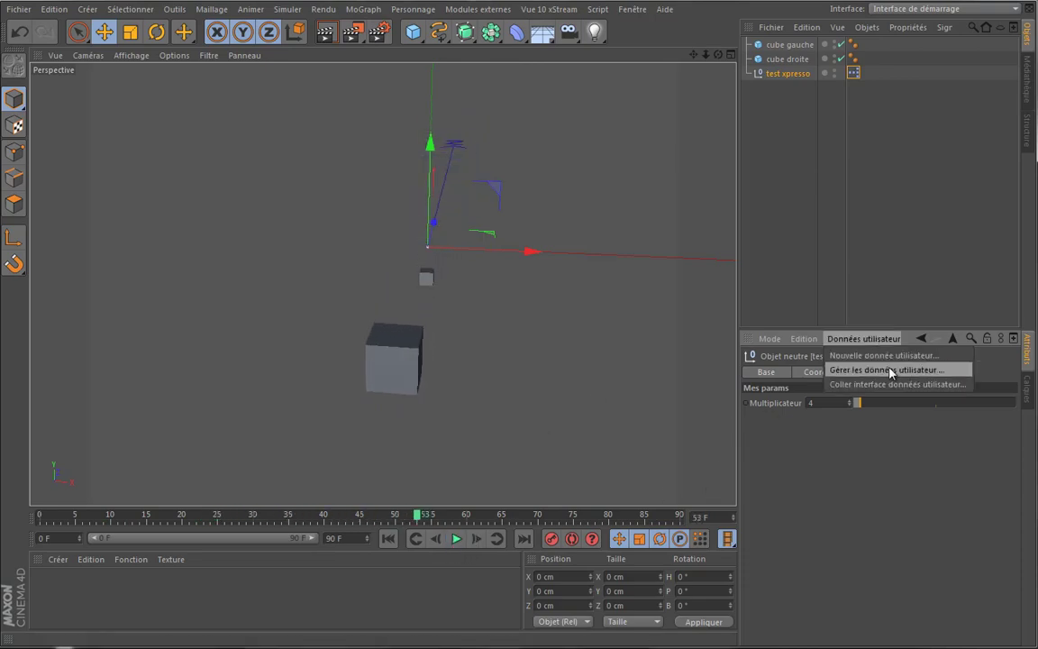
left_click(892, 368)
left_click(645, 222)
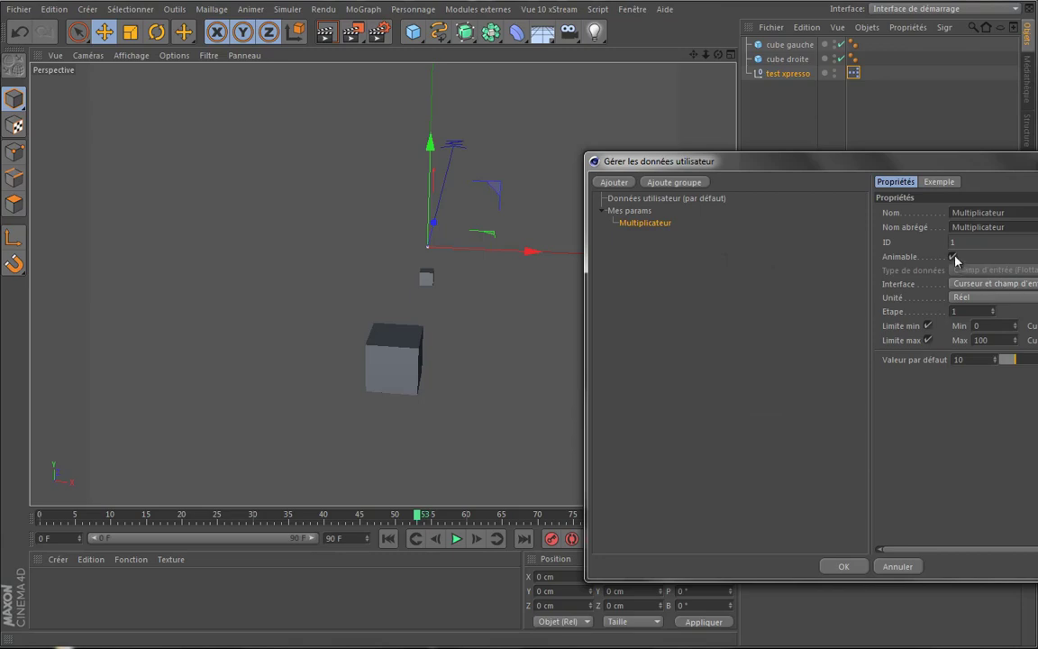
key("Return")
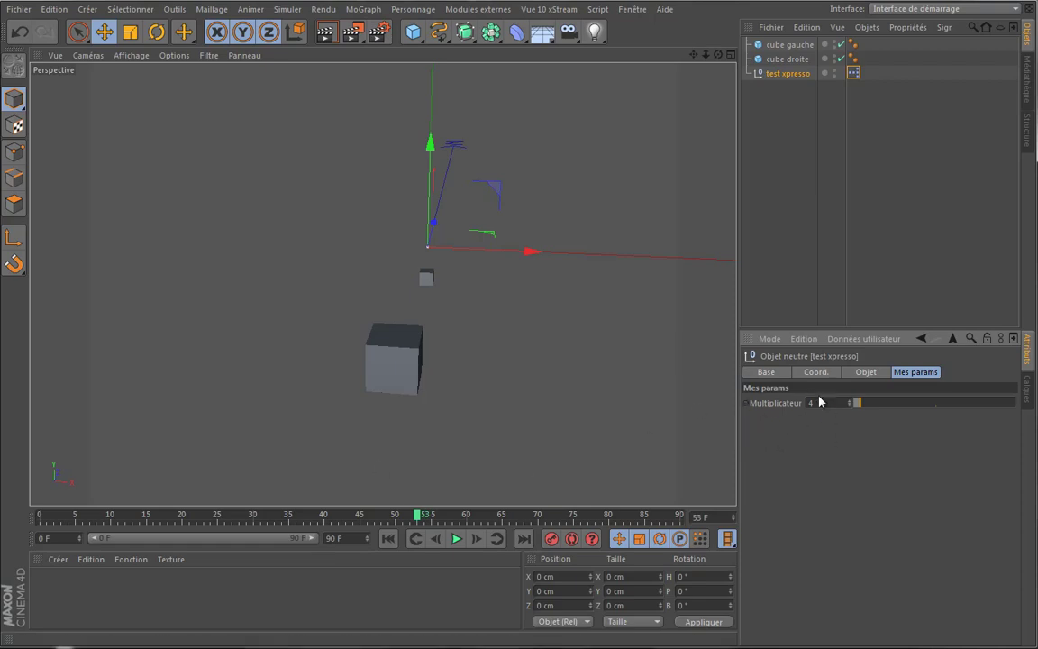
left_click(793, 45)
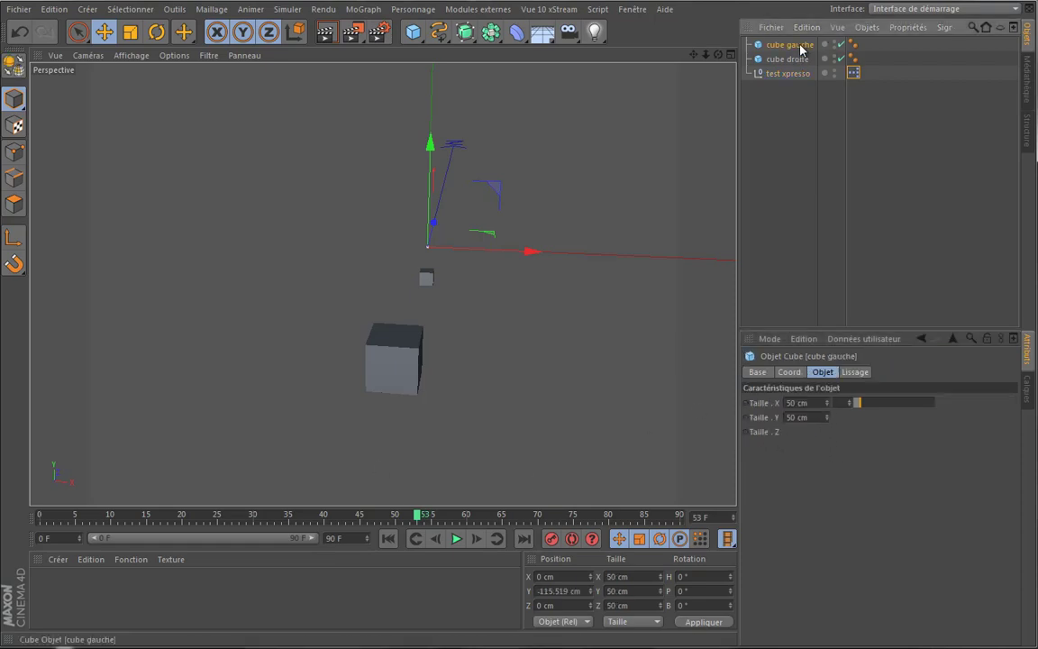
left_click(789, 372)
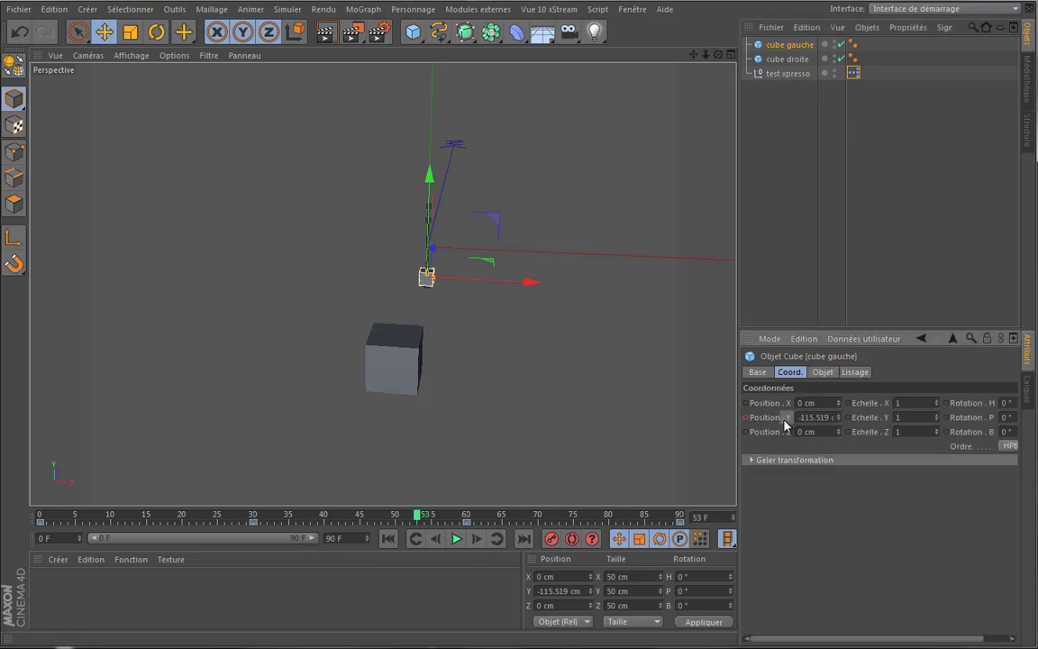
left_click(798, 75)
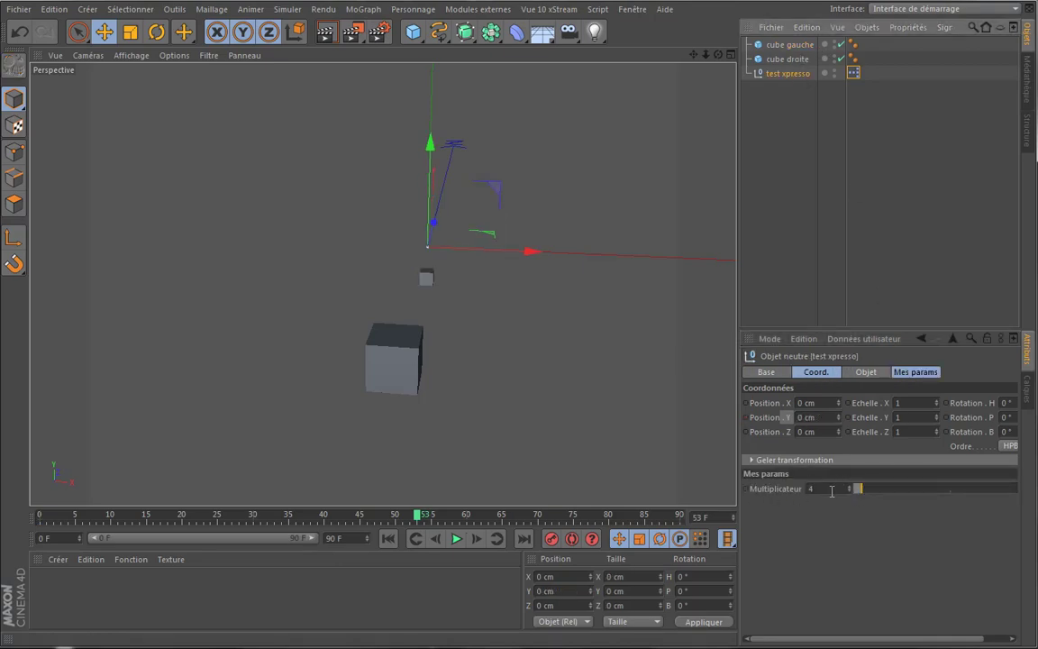
Keyframe Multiplicateur at frame 0, at 40 on frame 45, and at 15 on frame 90.
left_click_drag(420, 519, 41, 517)
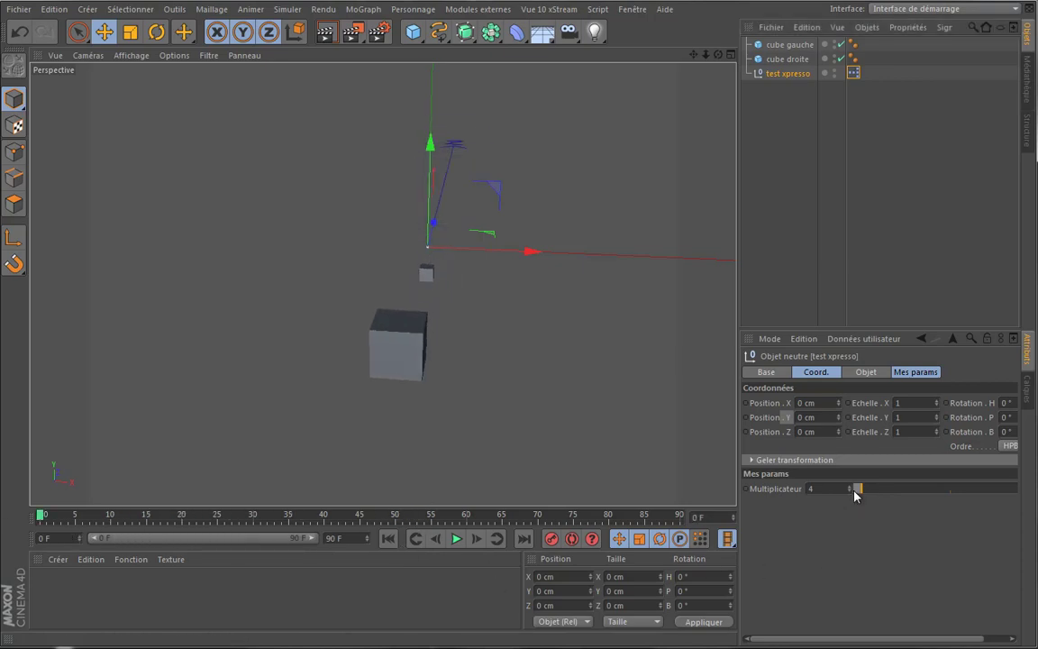
left_click_drag(855, 493, 856, 492)
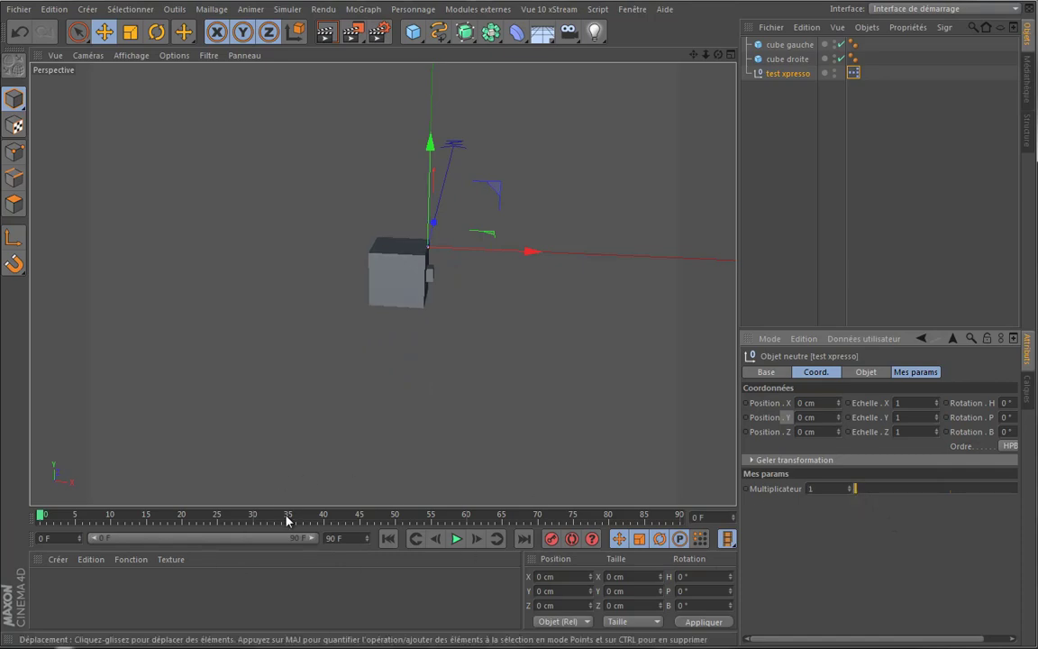
left_click(745, 489, "ctrl")
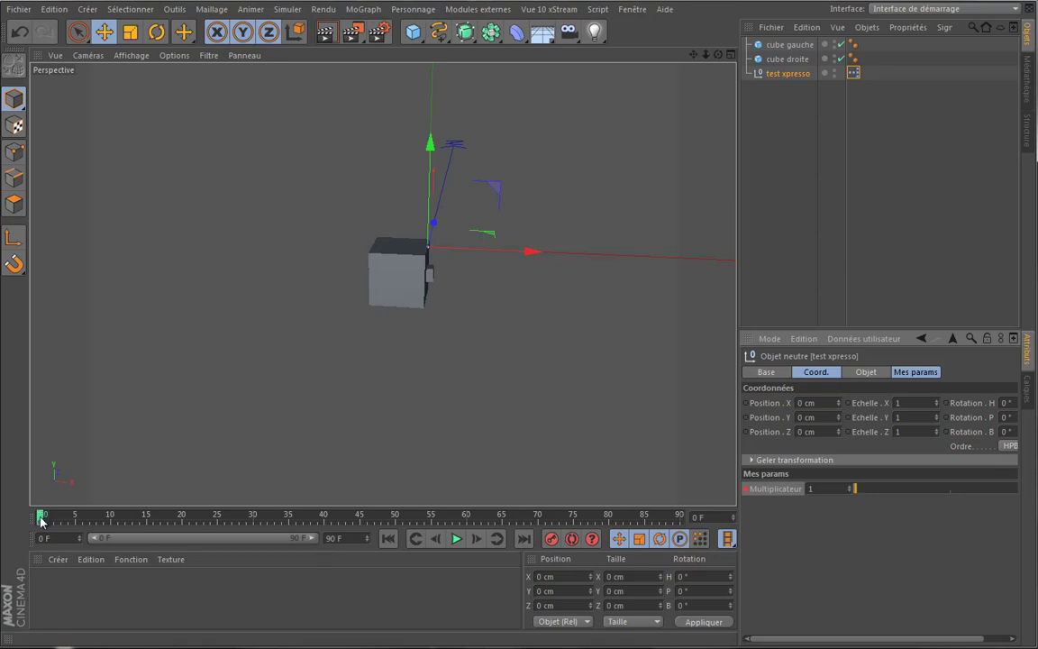
left_click_drag(41, 520, 360, 527)
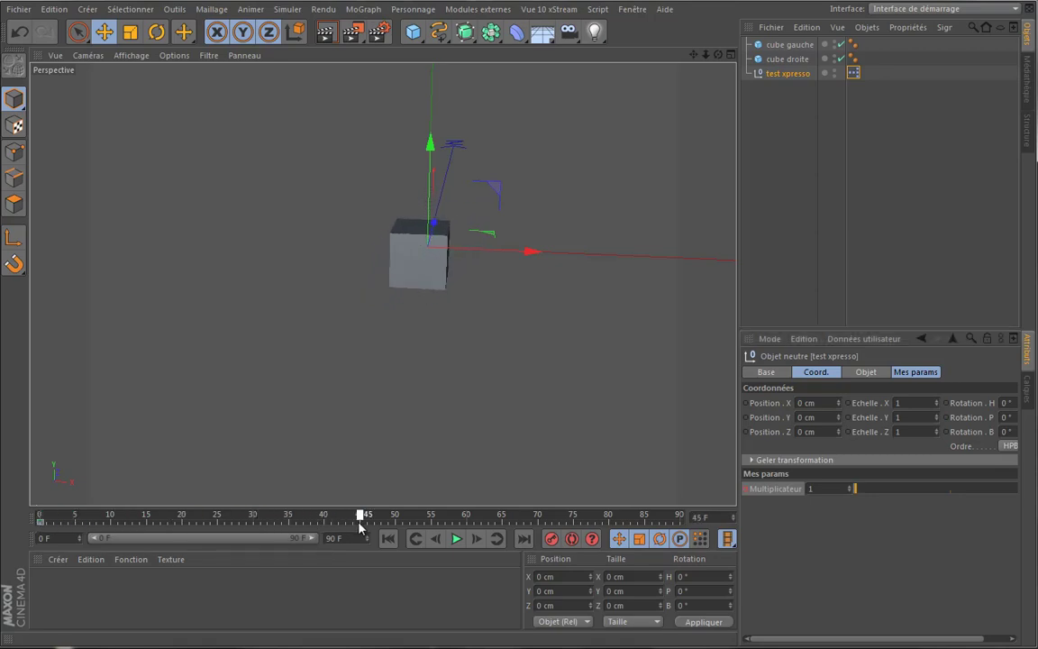
mouse_move(856, 494)
left_mouse_down()
mouse_move(945, 494)
mouse_move(932, 497)
left_mouse_up()
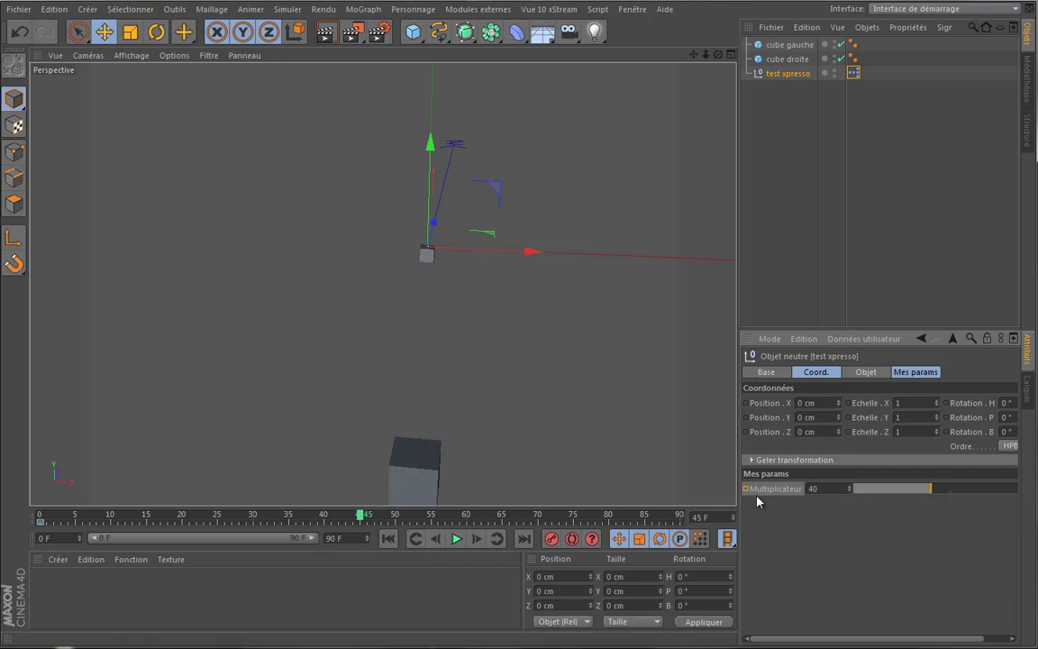
left_click_drag(361, 518, 700, 517)
left_click_drag(930, 493, 856, 500)
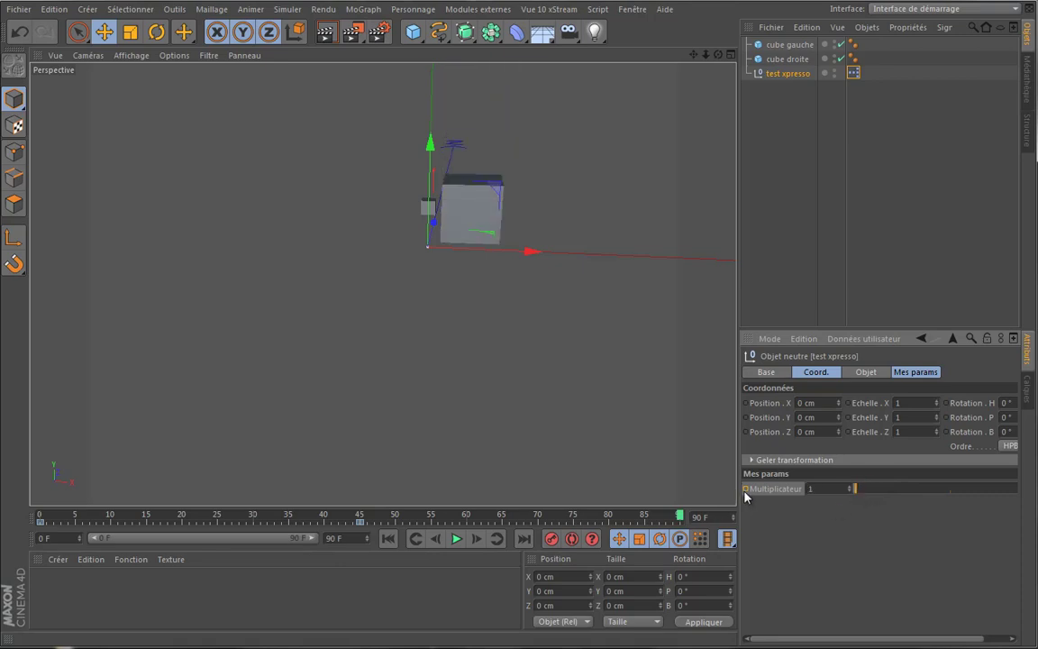
Preview the animation, then change the frame-45 Multiplicateur key value to 10.
left_click(456, 538)
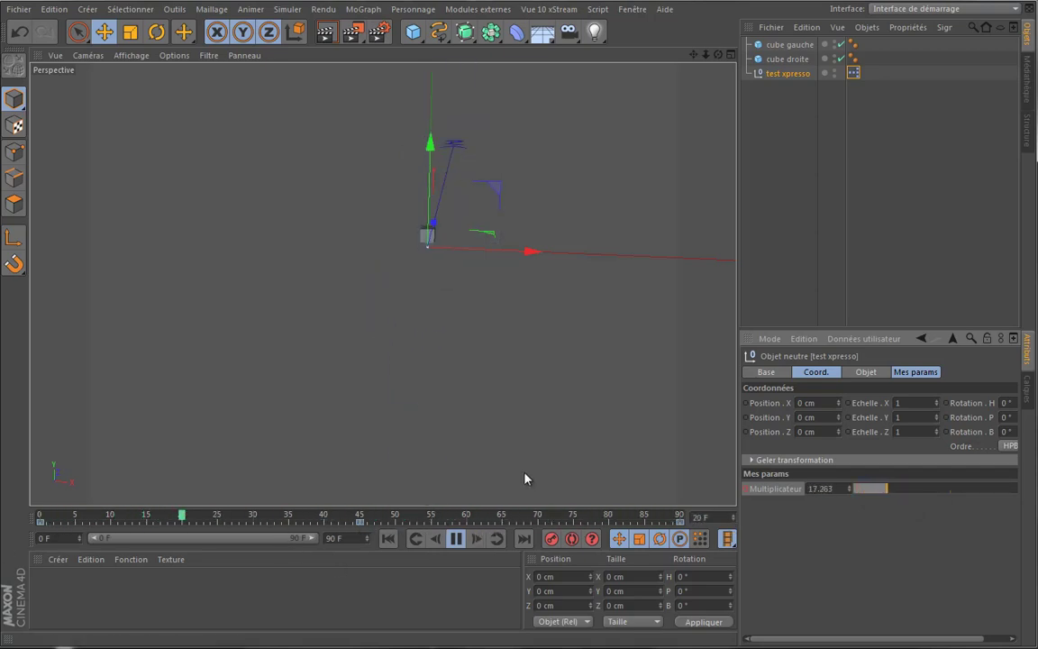
left_click(456, 541)
left_click(360, 523)
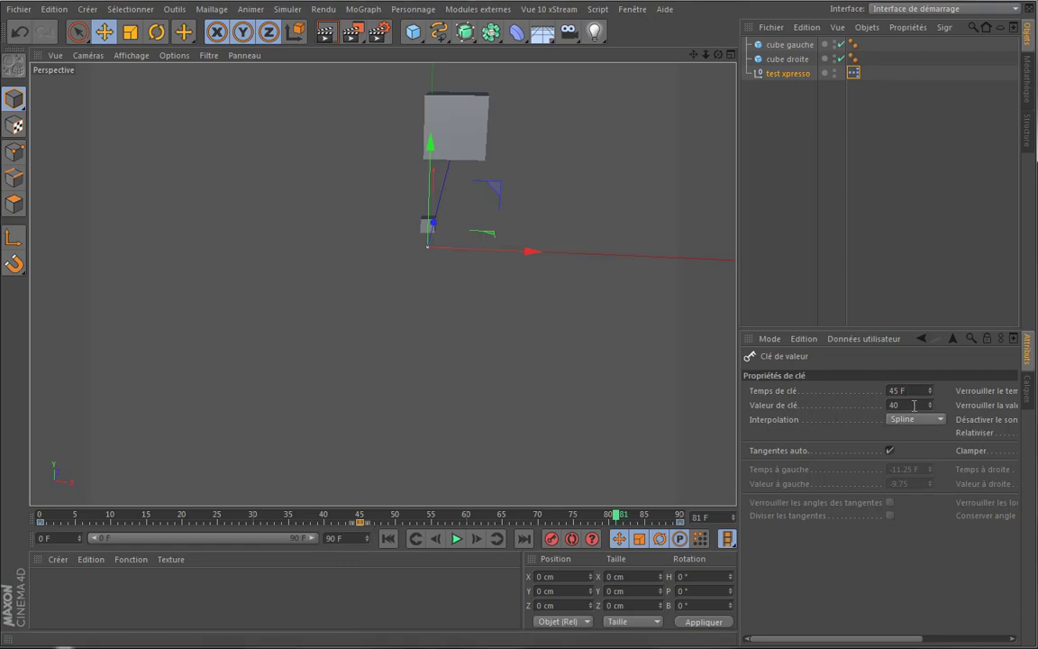
double_click(914, 405)
type("10")
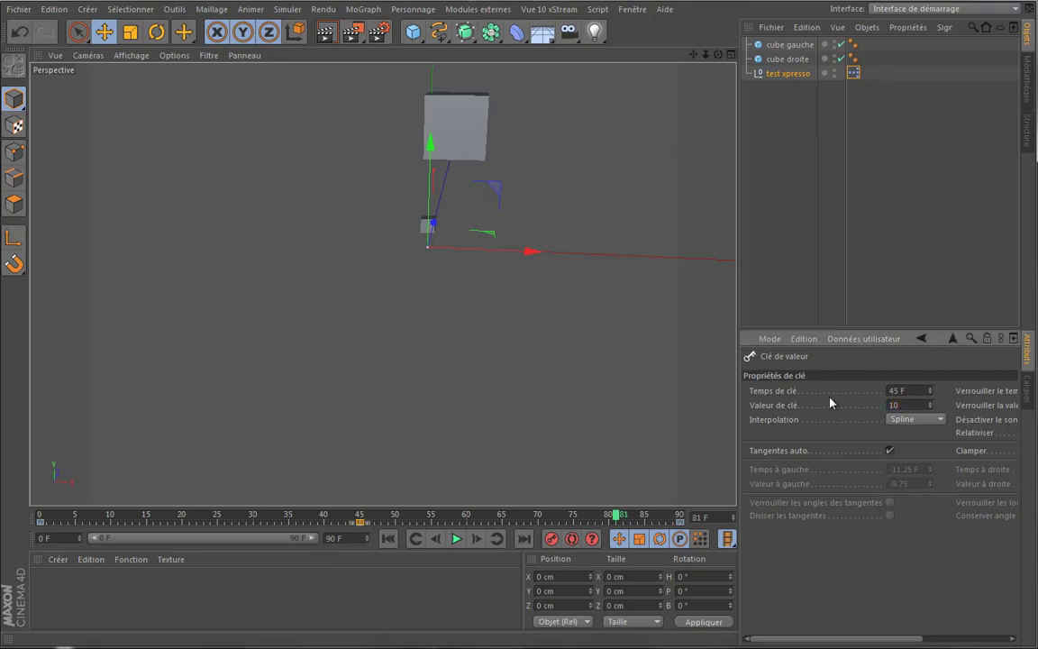
key("Return")
Replay the animation from frame 0 and adjust the viewport while it plays.
left_click(391, 543)
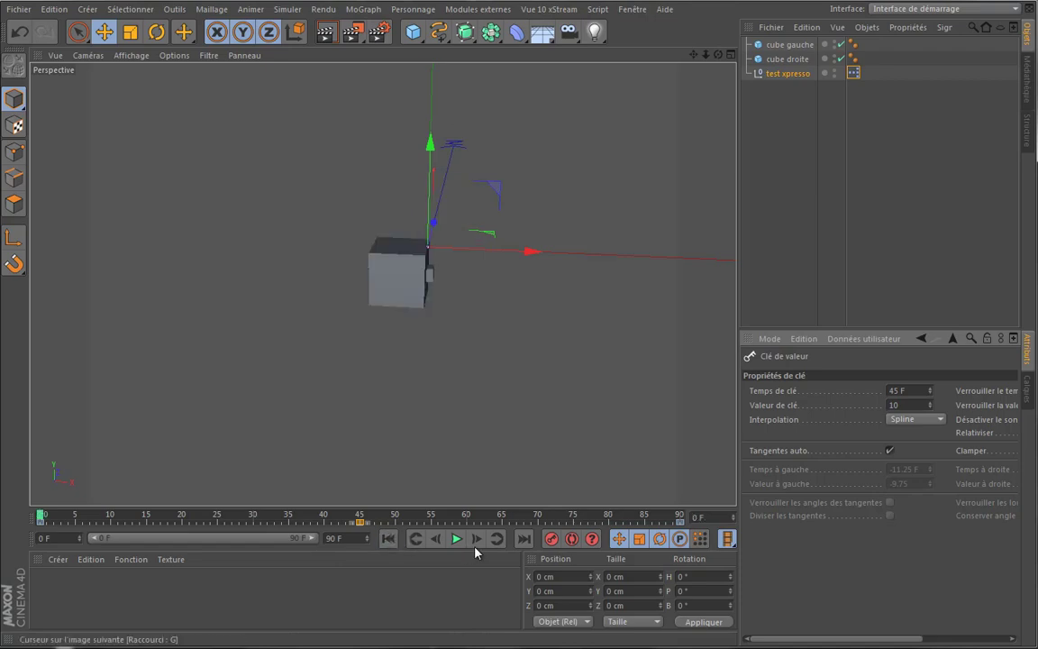
left_click(457, 540)
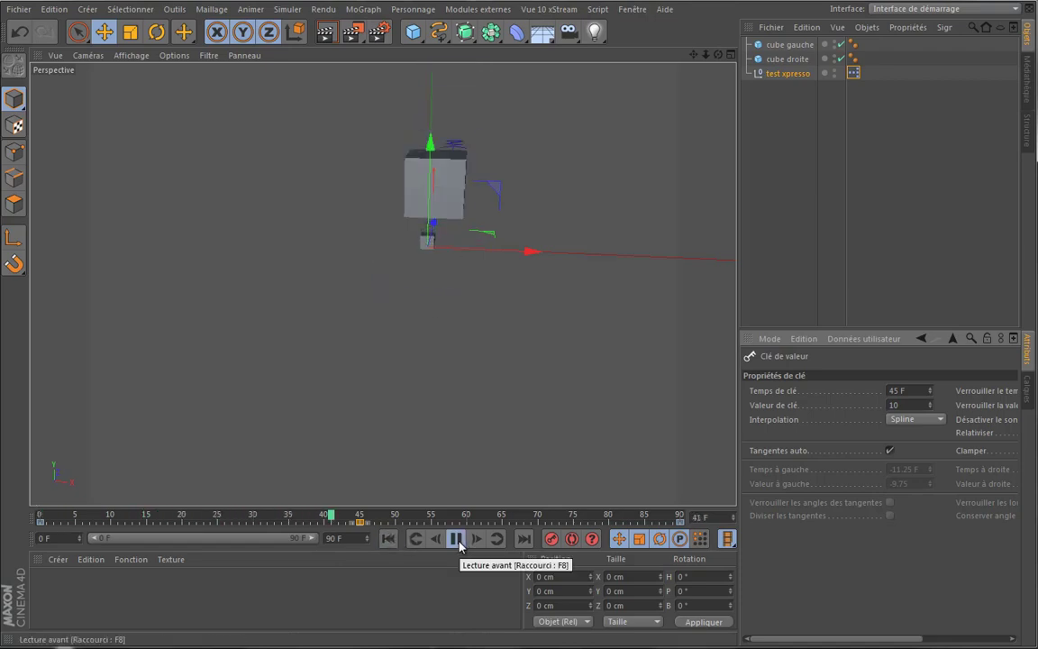
mouse_move(674, 162)
left_mouse_down("alt")
mouse_move(608, 287)
mouse_move(491, 303)
left_mouse_up("alt")
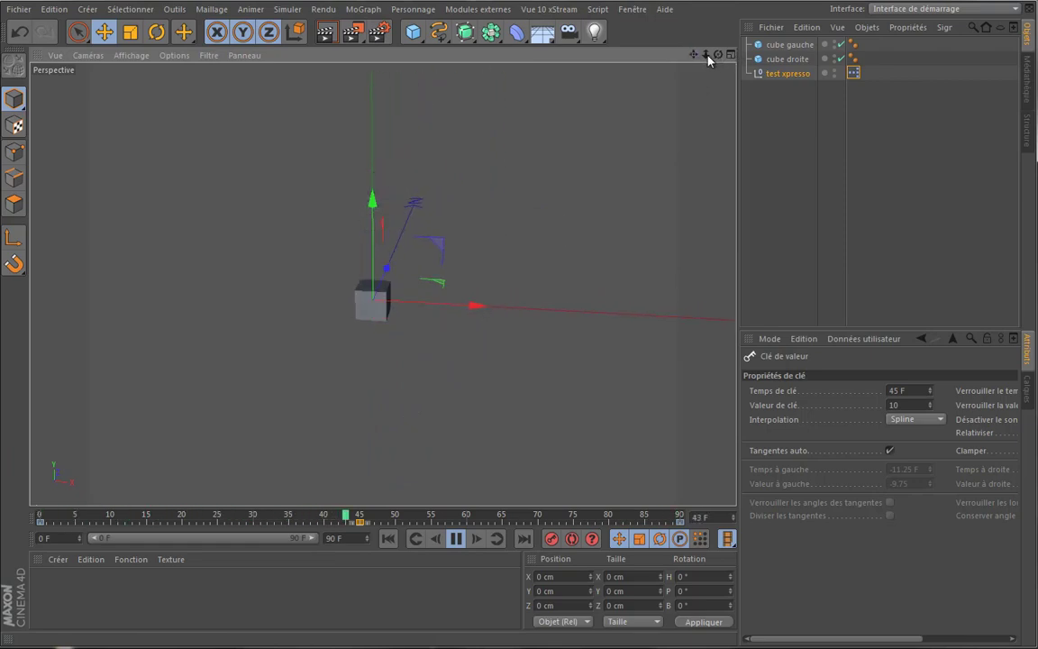
left_click_drag(707, 55, 492, 307)
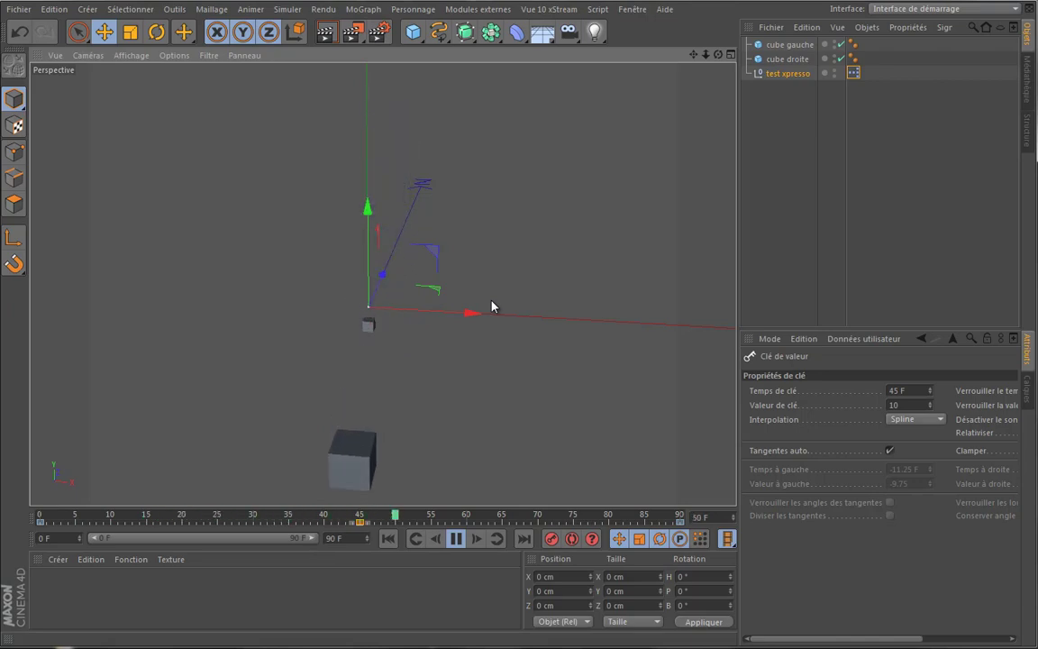
left_click(792, 75)
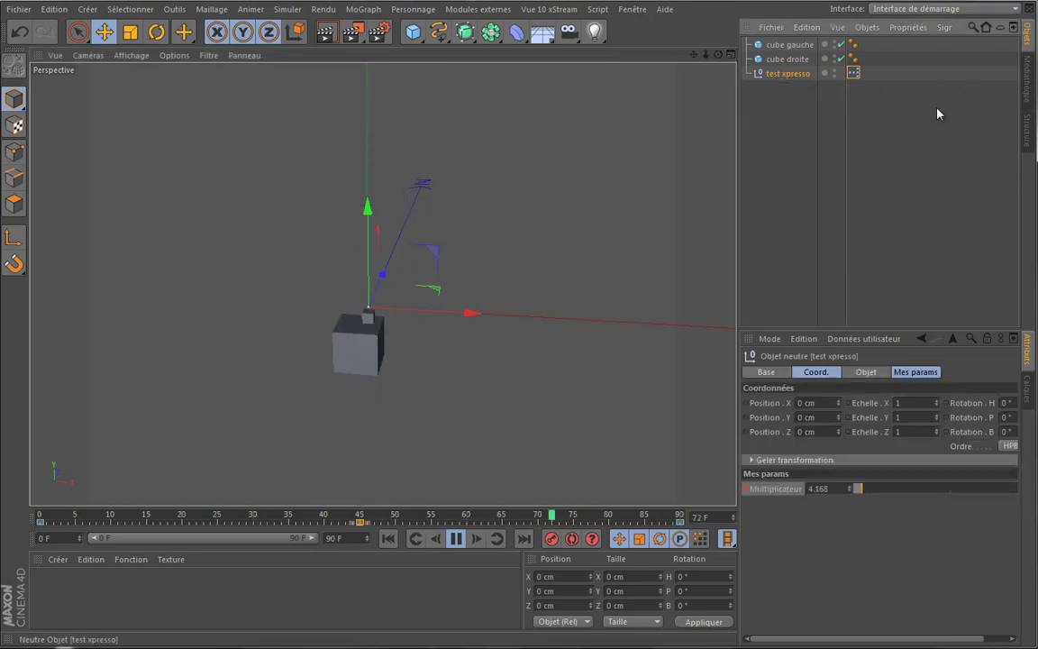
Rearrange the cube gauche, cube droite, test xpresso and Multiplication nodes in the XPresso graph.
double_click(853, 73)
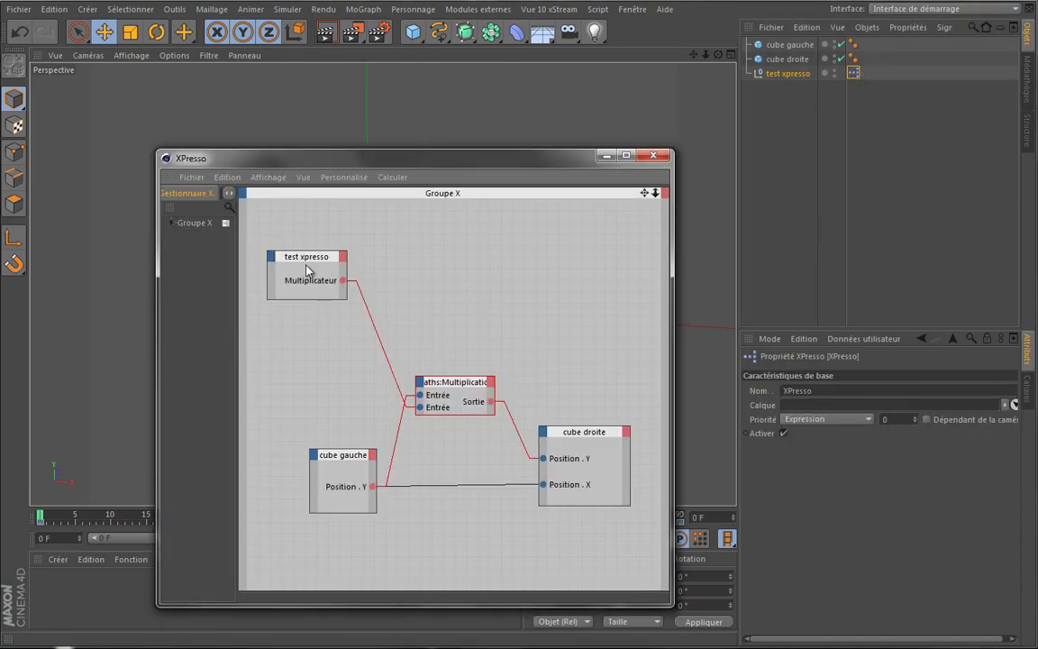
left_click_drag(307, 269, 349, 553)
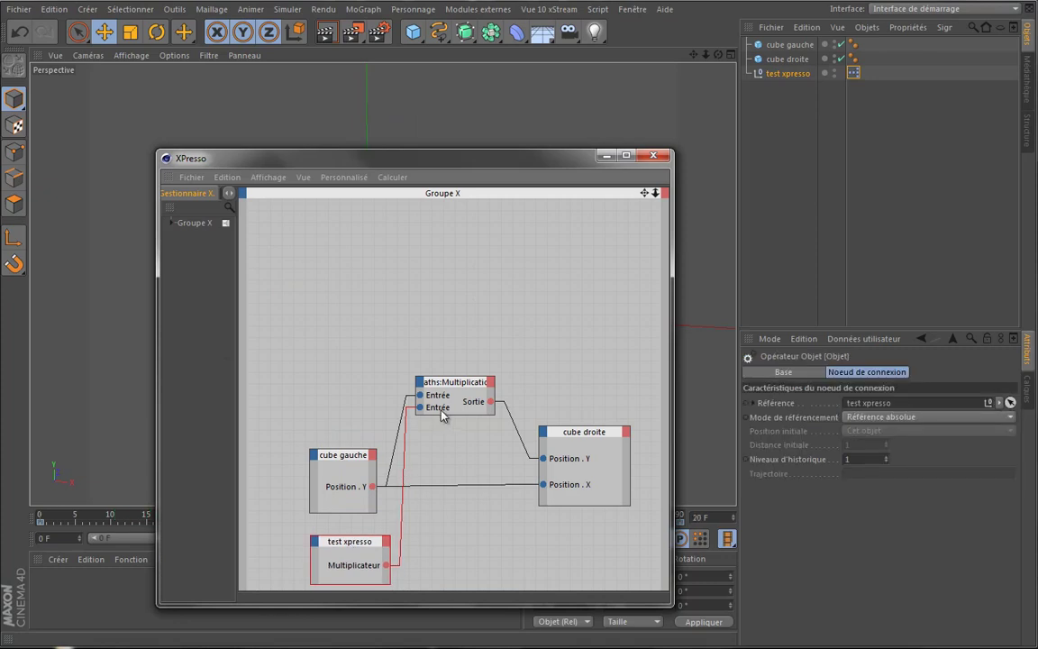
left_click_drag(467, 390, 473, 522)
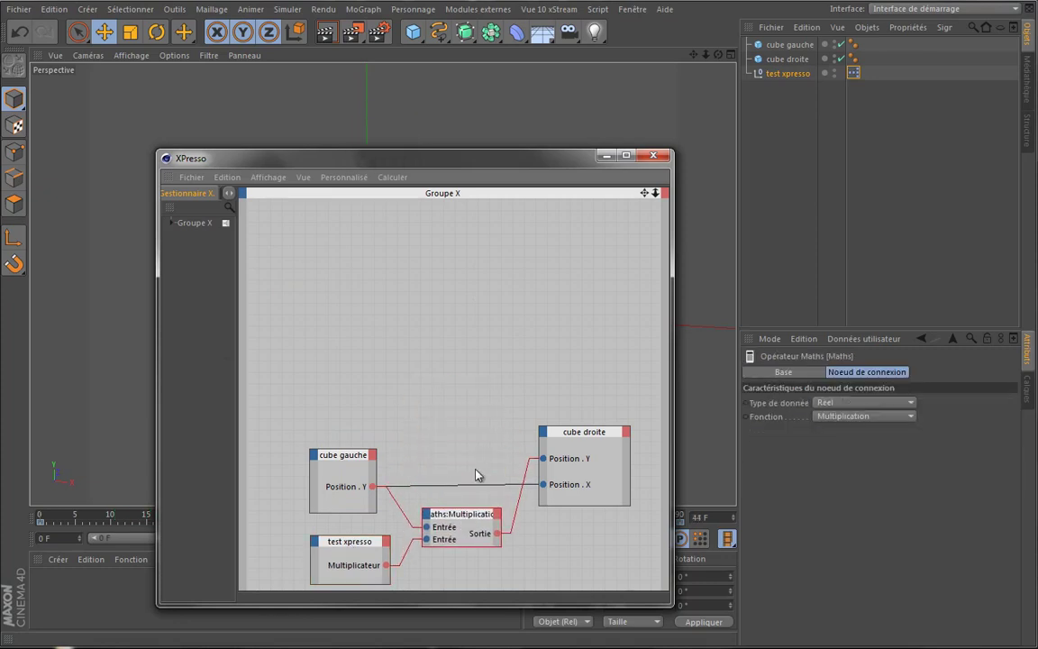
left_click_drag(349, 460, 345, 316)
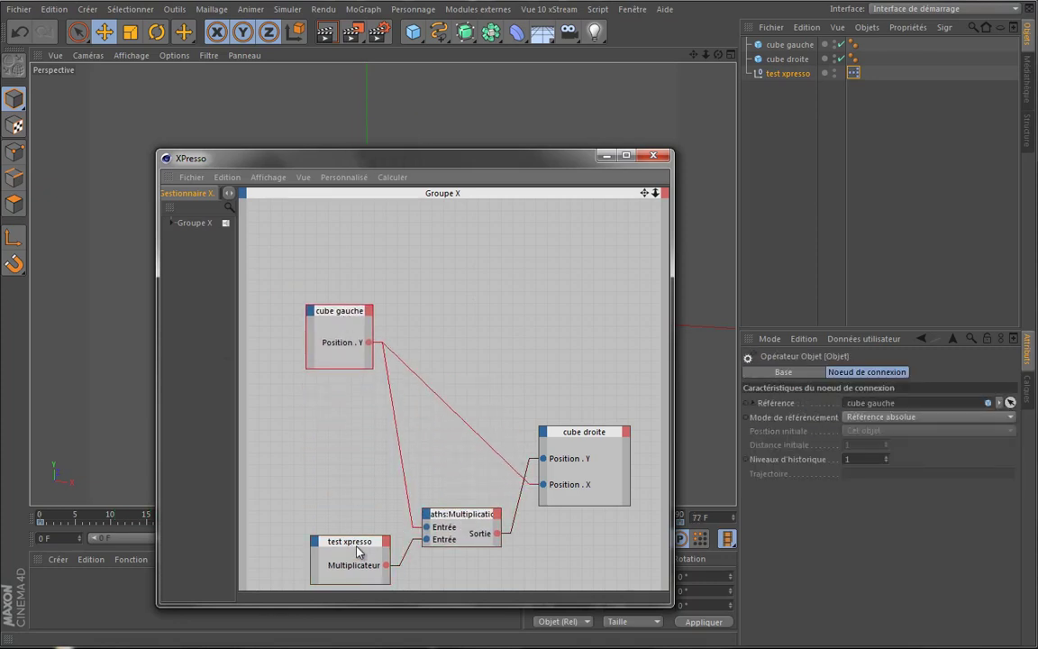
left_click_drag(358, 544, 339, 455)
mouse_move(588, 438)
left_mouse_down()
mouse_move(596, 311)
mouse_move(595, 320)
left_mouse_up()
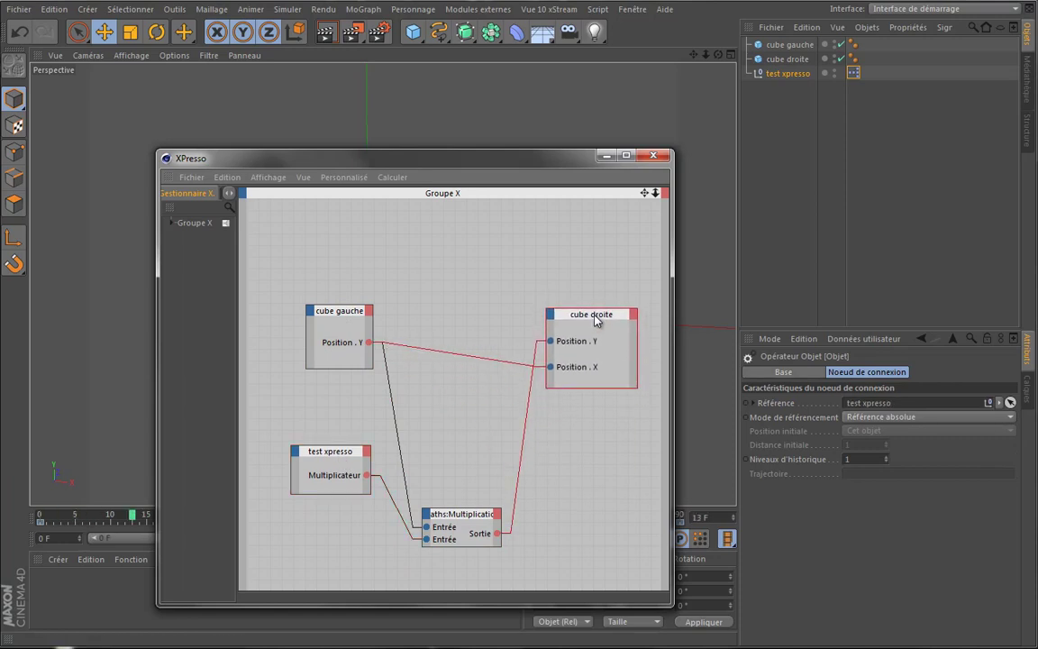
left_click(468, 519)
left_click_drag(468, 519, 471, 420)
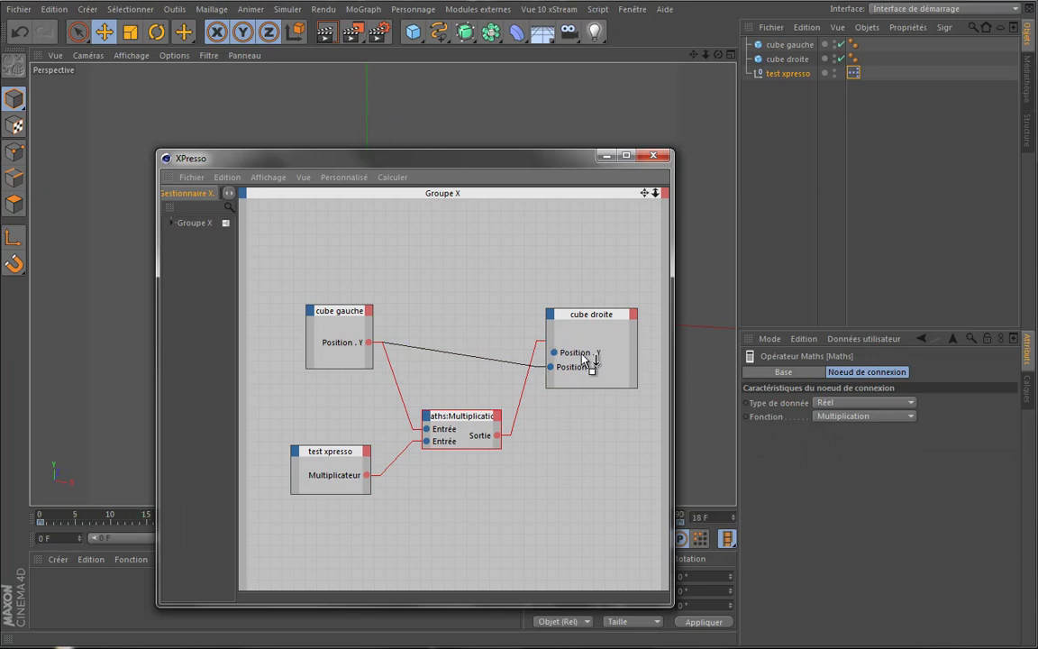
left_click_drag(577, 342, 587, 384)
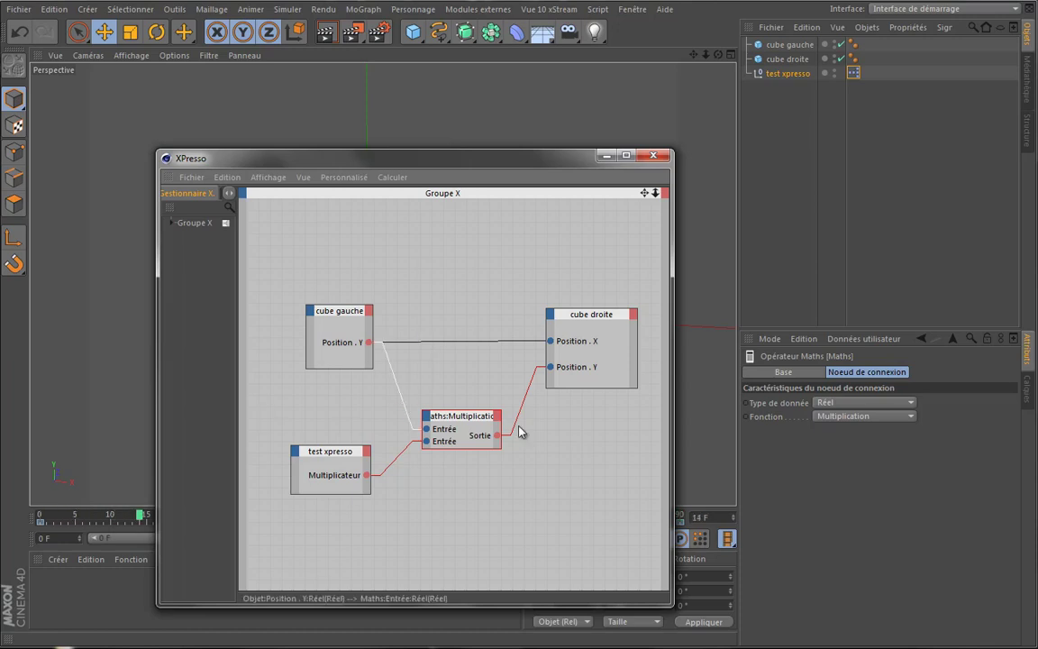
Compact the nodes, fit Multiplication to its title, and raise it beside test xpresso.
double_click(342, 312)
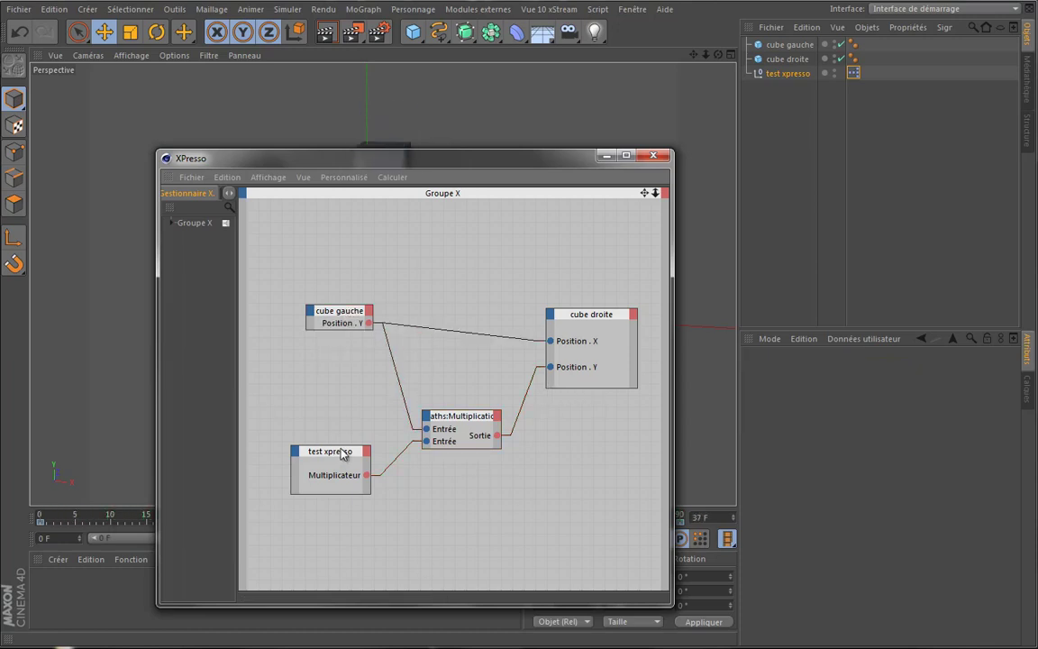
double_click(301, 452)
double_click(482, 410)
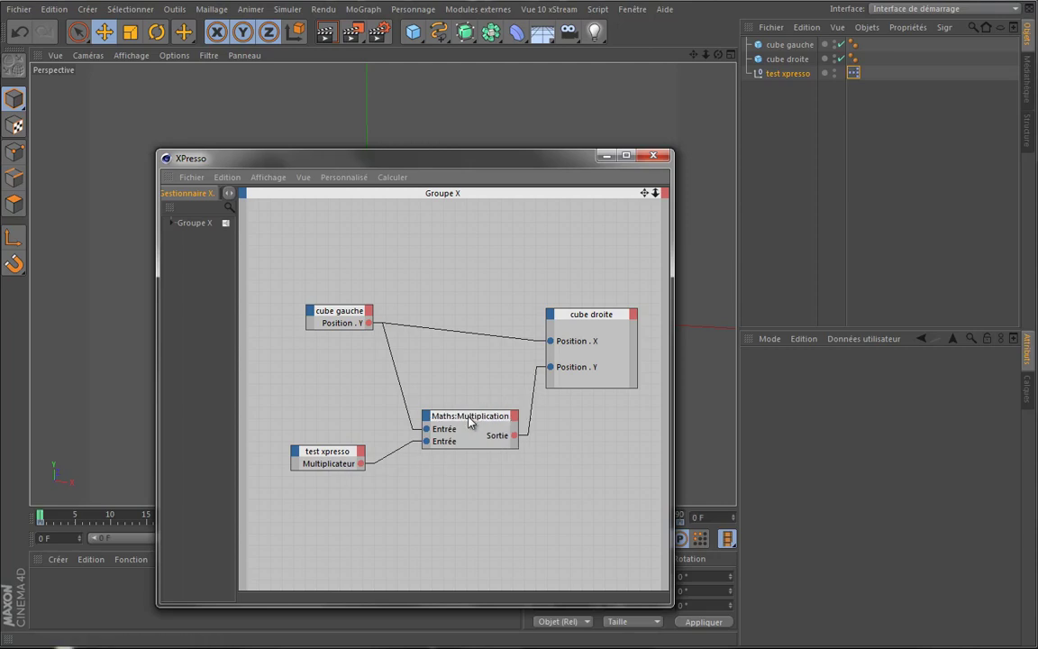
double_click(591, 314)
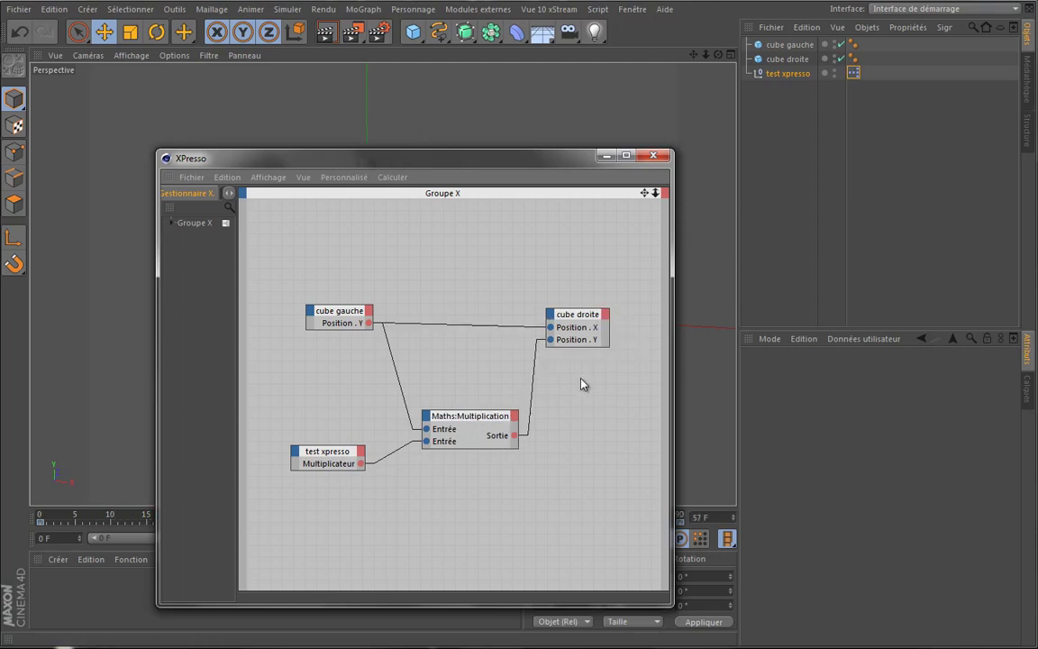
left_click_drag(471, 417, 469, 365)
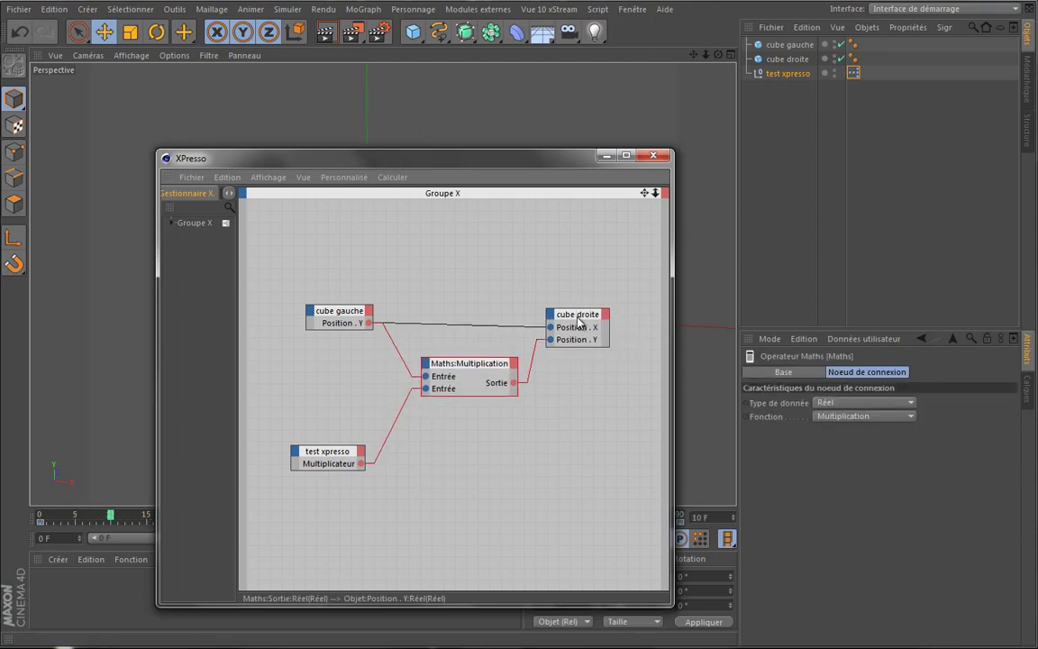
left_click_drag(577, 319, 577, 318)
left_click_drag(328, 457, 349, 439)
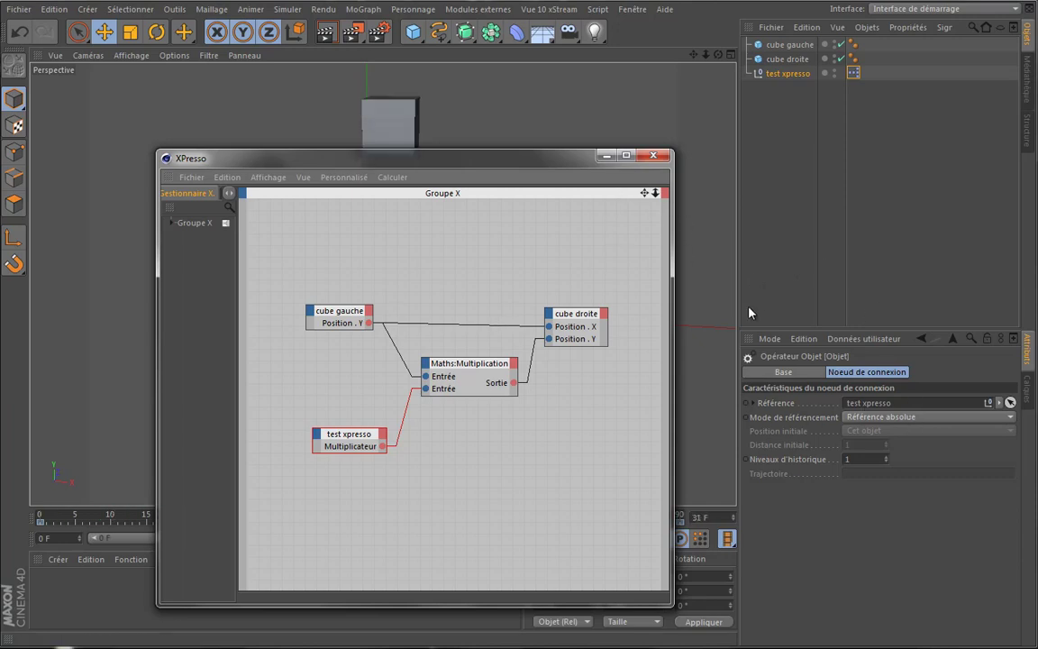
Compare cube gauche and cube droite coordinates, then bring up the primitive objects palette.
left_click_drag(513, 170, 562, 394)
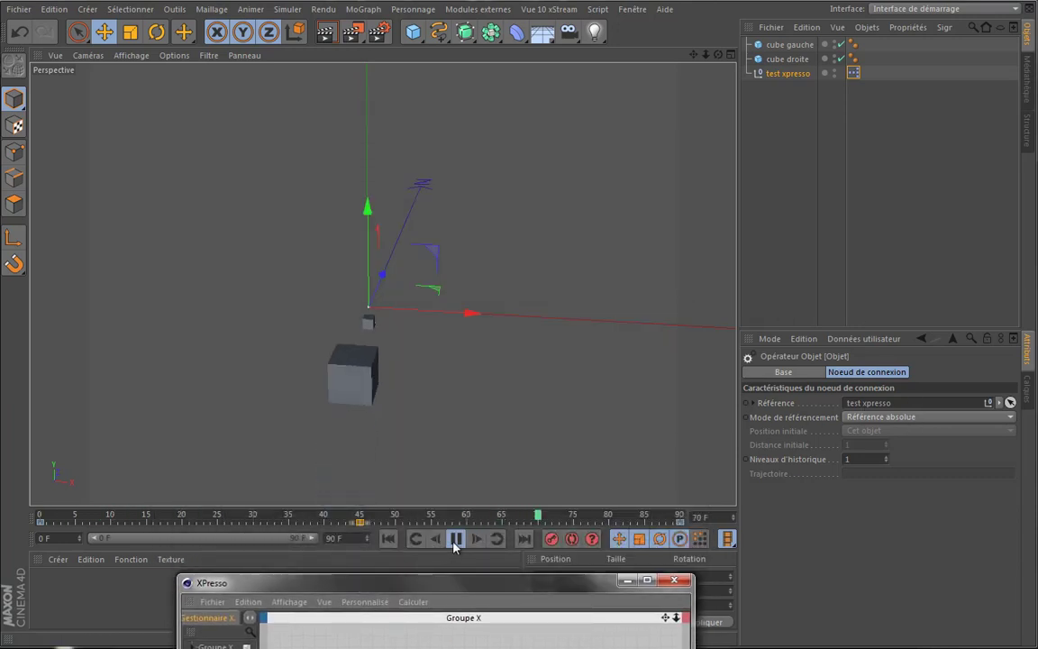
left_click_drag(497, 388, 478, 185)
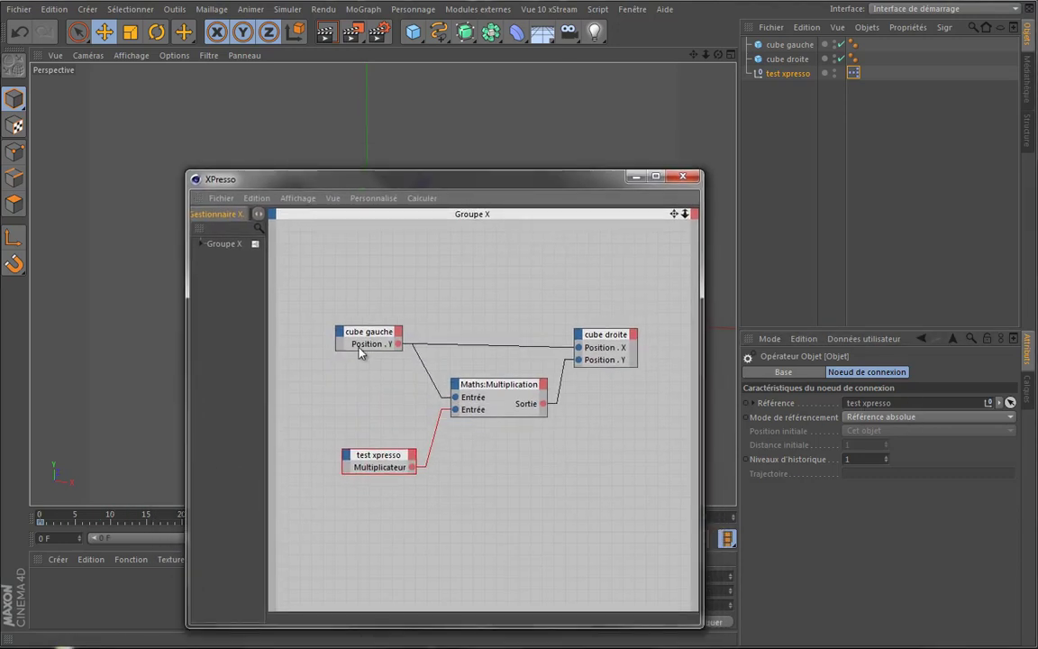
left_click(788, 44)
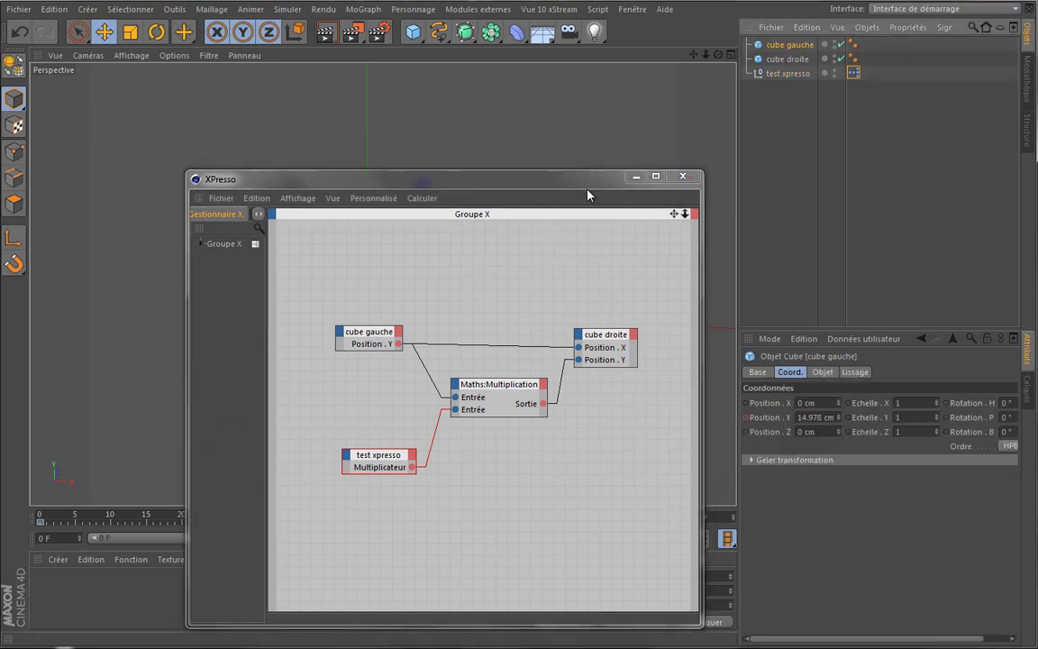
left_click_drag(580, 179, 545, 476)
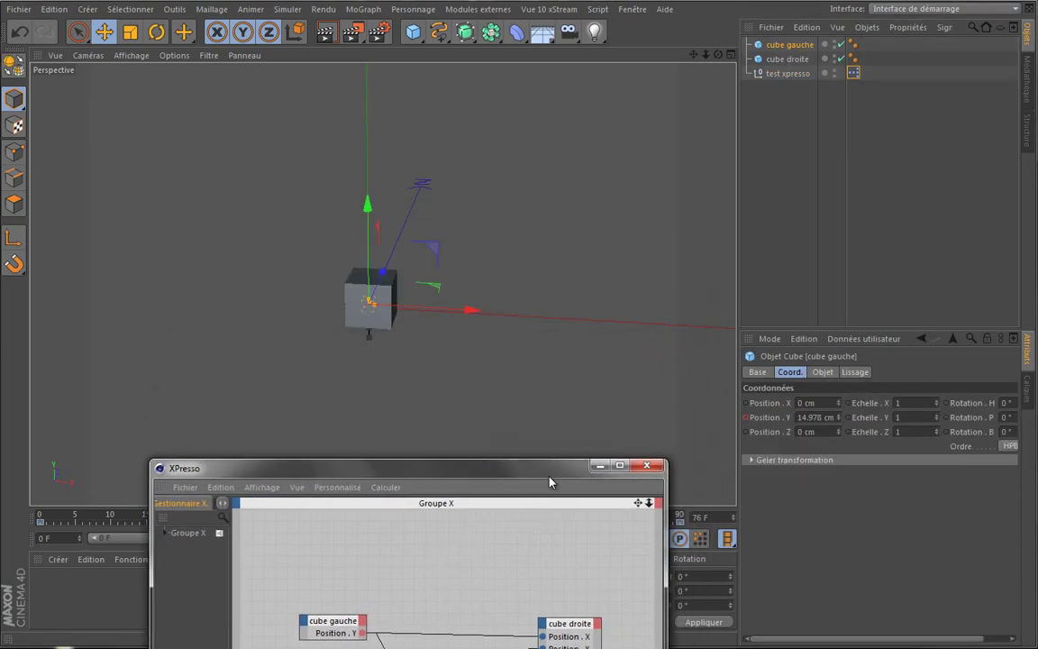
left_click(788, 58)
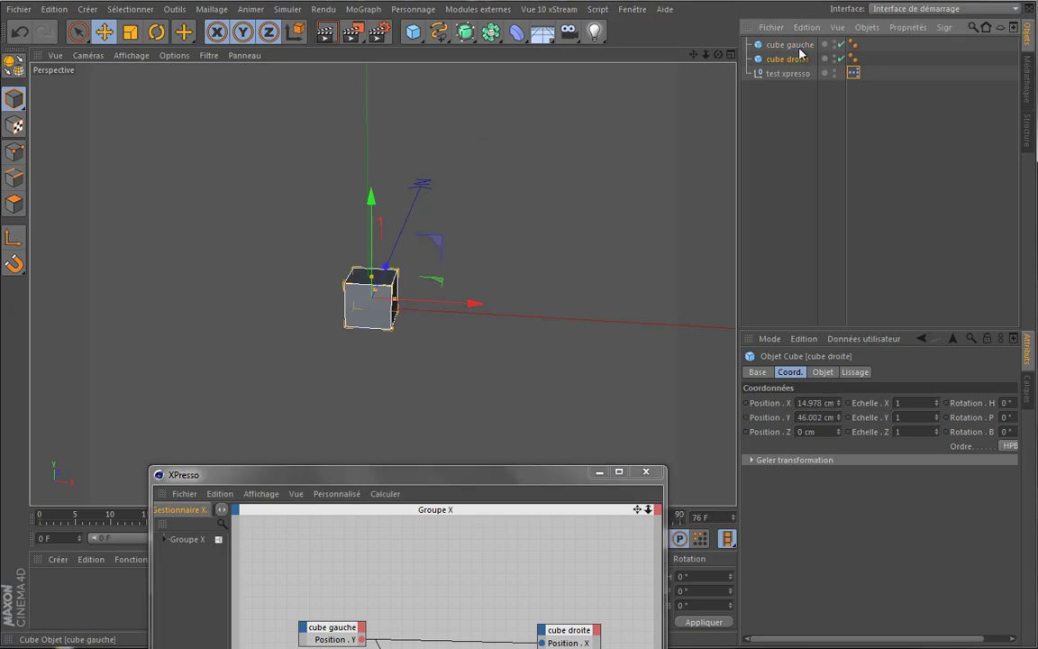
left_click(789, 44)
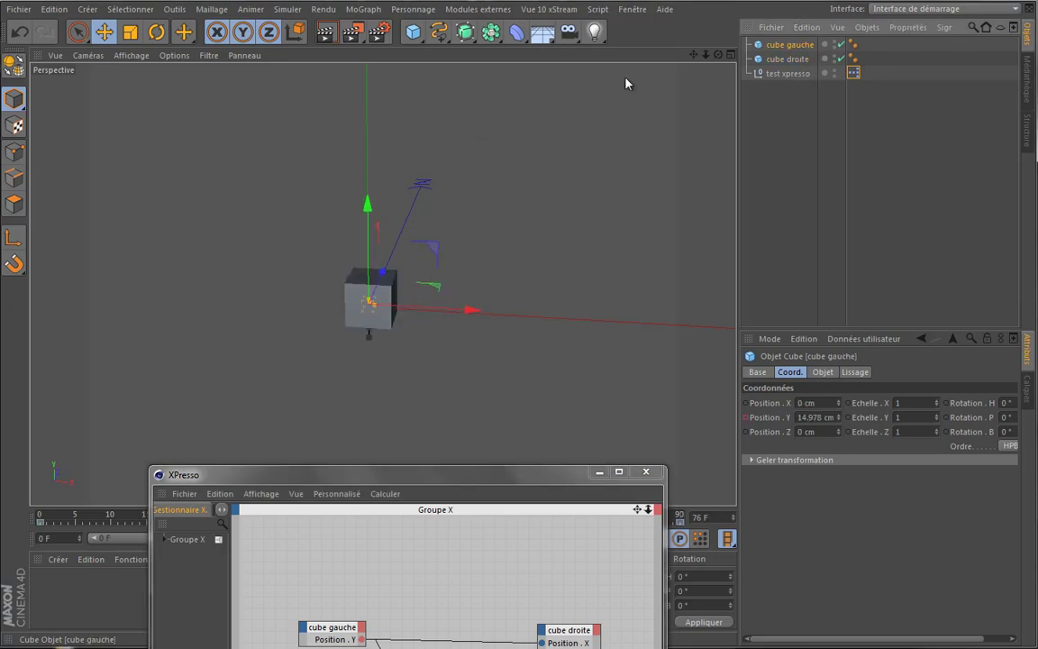
left_click(412, 32)
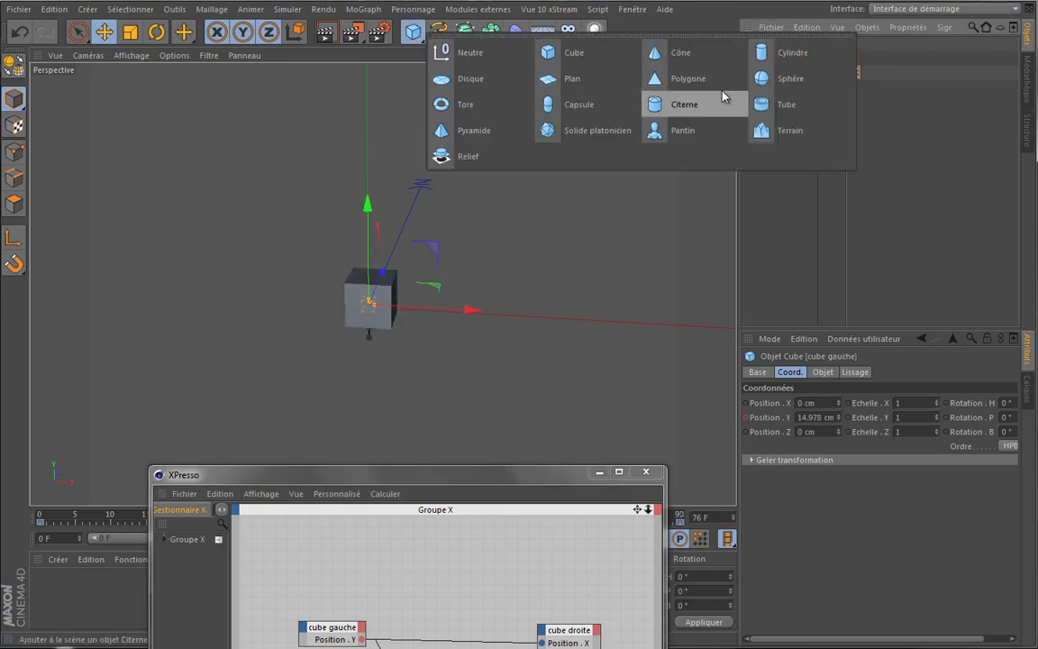
Add a Sphère, drop it onto the cube gauche XPresso node, and delete cube gauche.
left_click(766, 78)
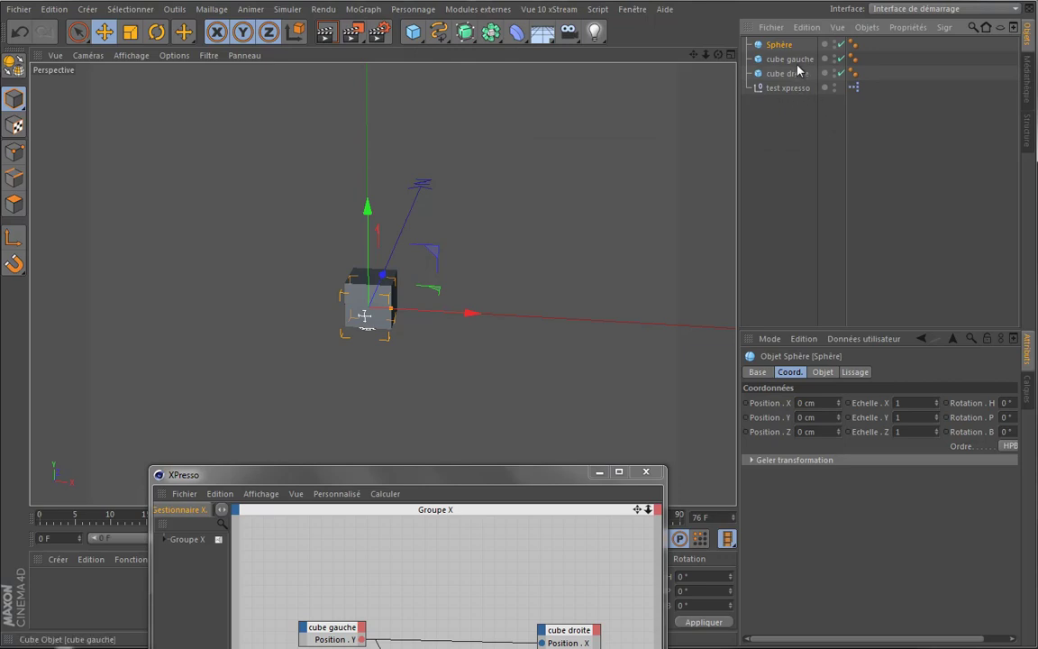
left_click_drag(478, 475, 484, 301)
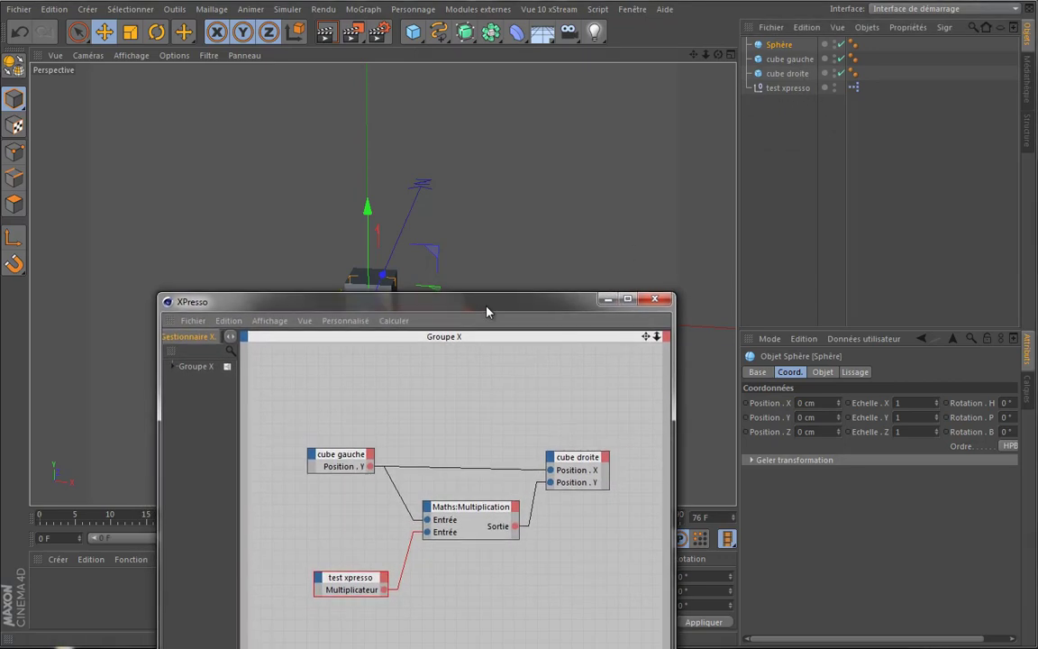
left_click(782, 47)
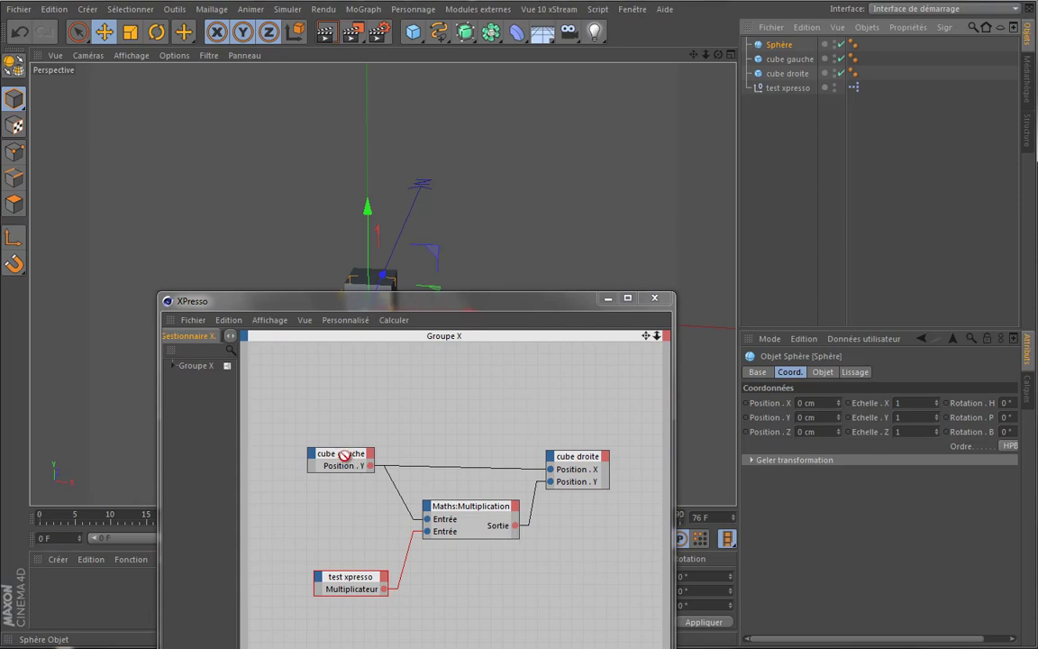
left_click_drag(348, 468, 348, 469)
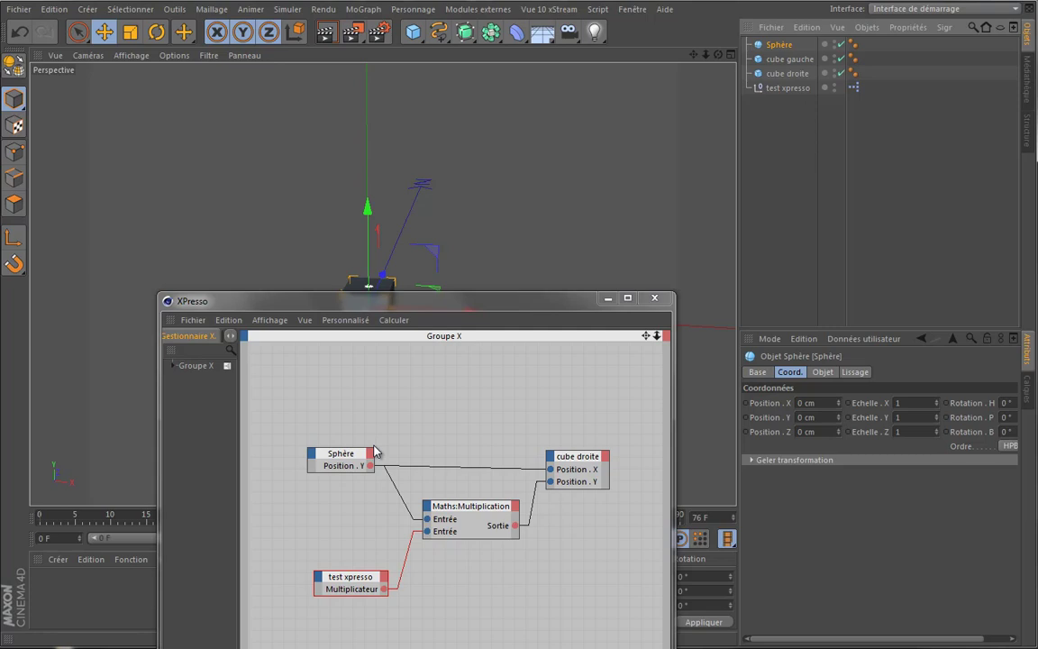
left_click(607, 297)
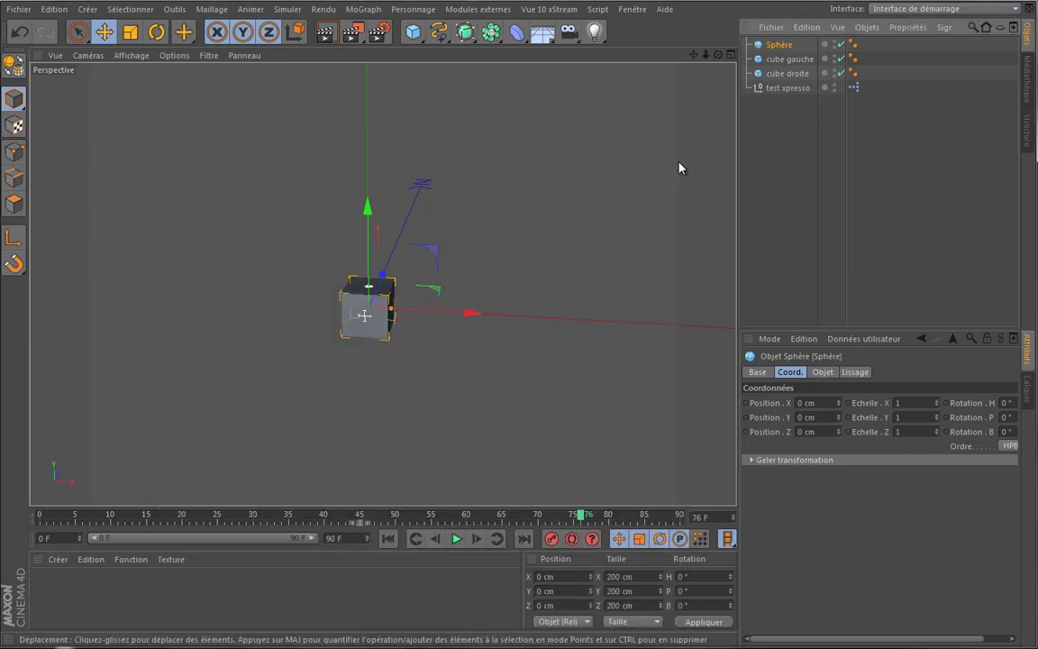
left_click(789, 60)
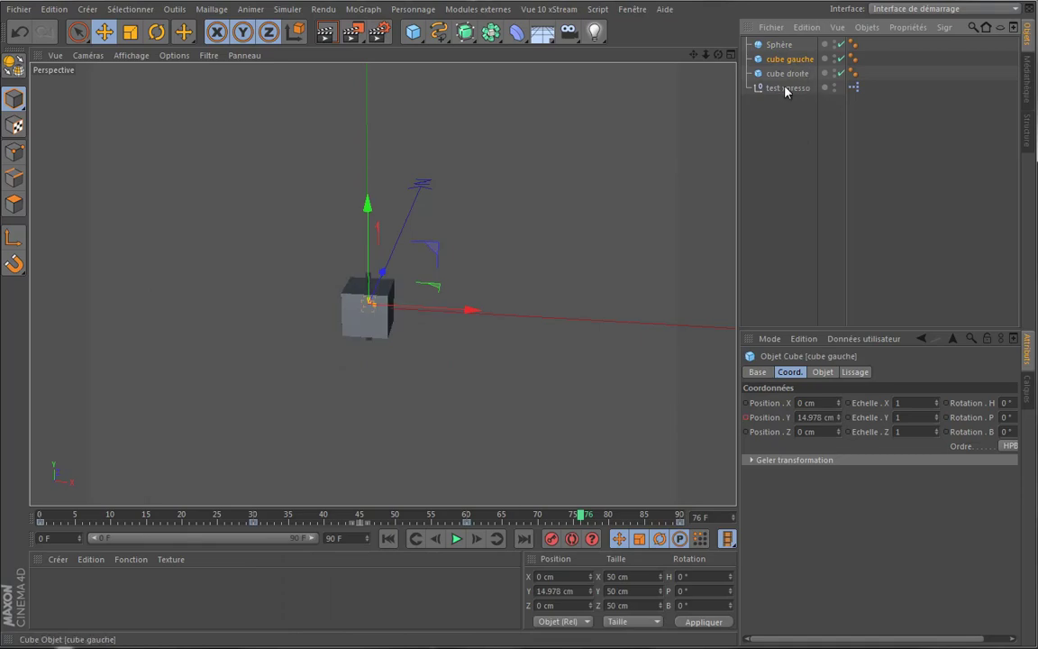
key("Delete")
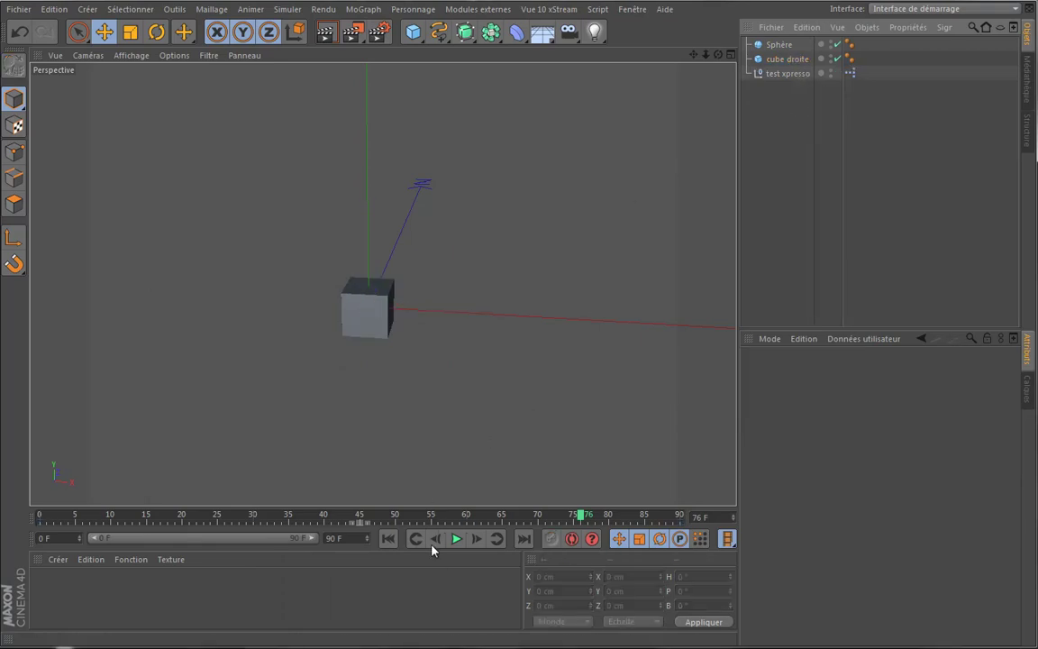
Test playback from frame 0, then reopen the test xpresso graph and check the Sphère node.
left_click(414, 538)
left_click(457, 539)
left_click(456, 539)
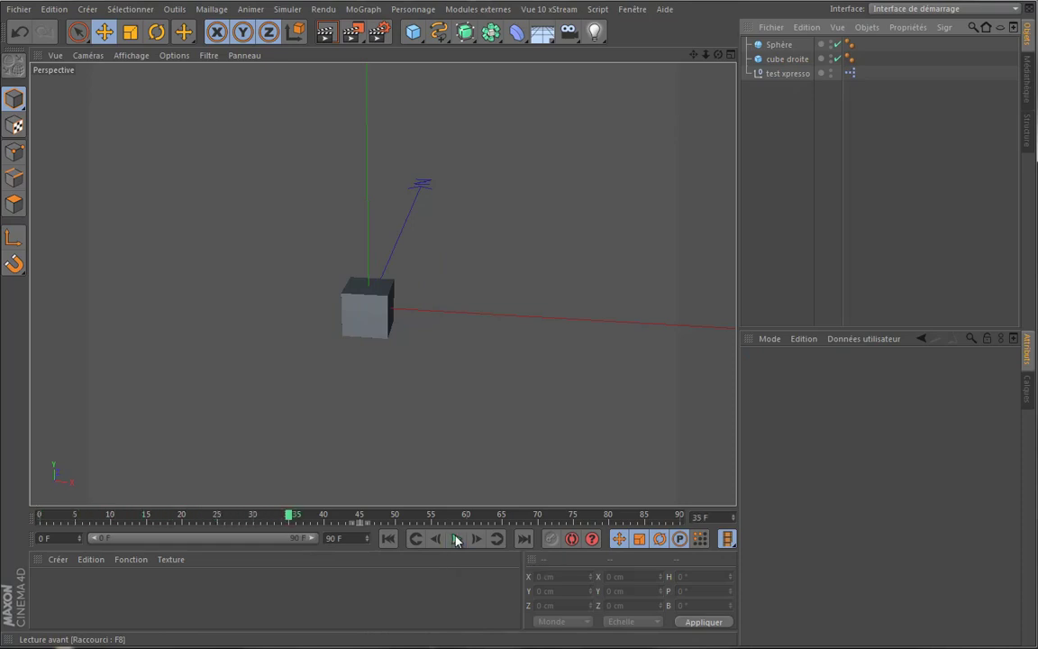
double_click(849, 73)
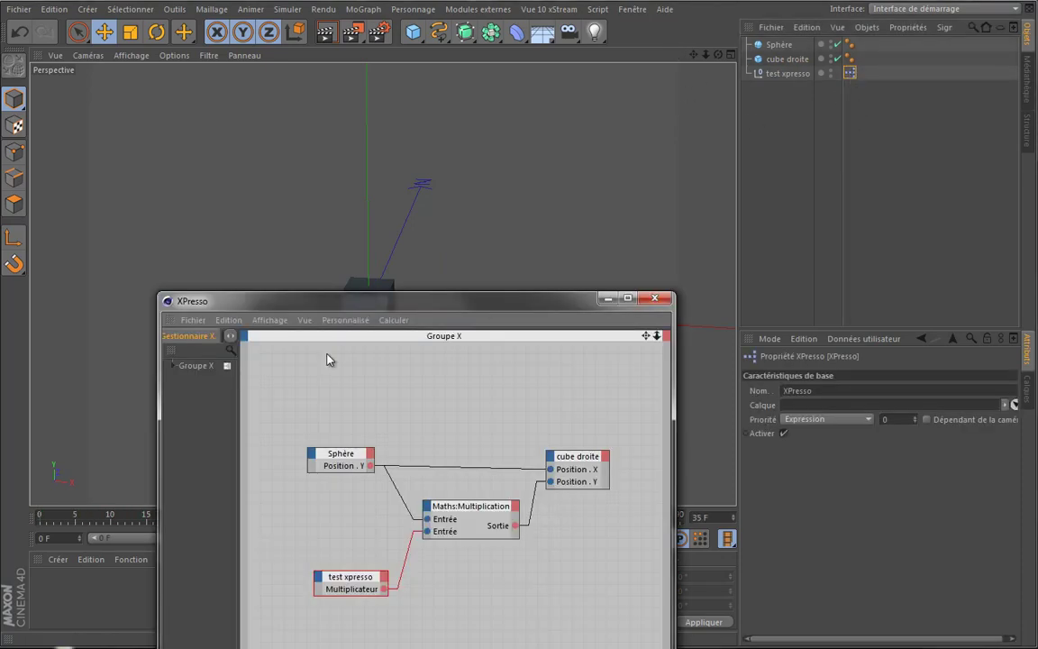
left_click(348, 461)
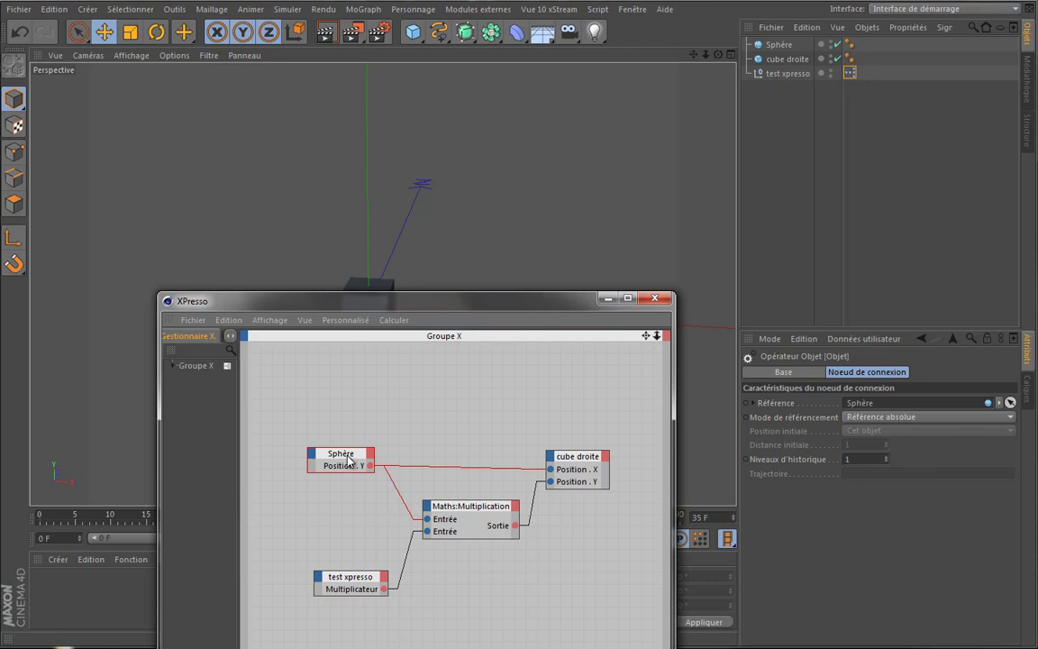
left_click(780, 45)
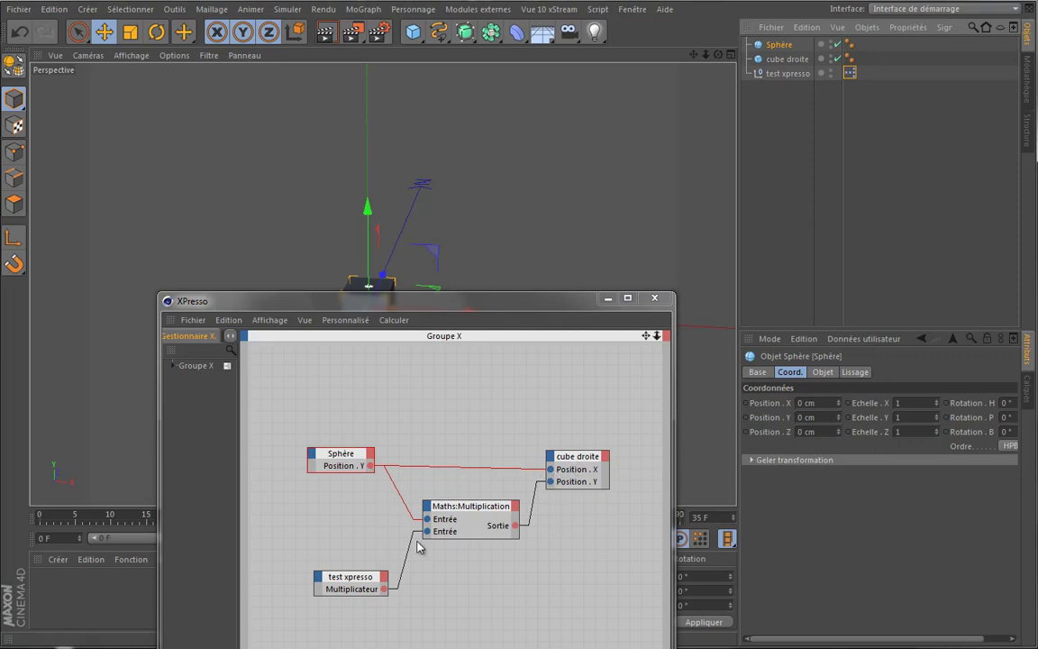
mouse_move(511, 300)
left_mouse_down()
mouse_move(527, 343)
mouse_move(535, 579)
left_mouse_up()
Move the Sphère to Position X 530 cm and enlarge the XPresso editor to show the graph.
left_click(456, 538)
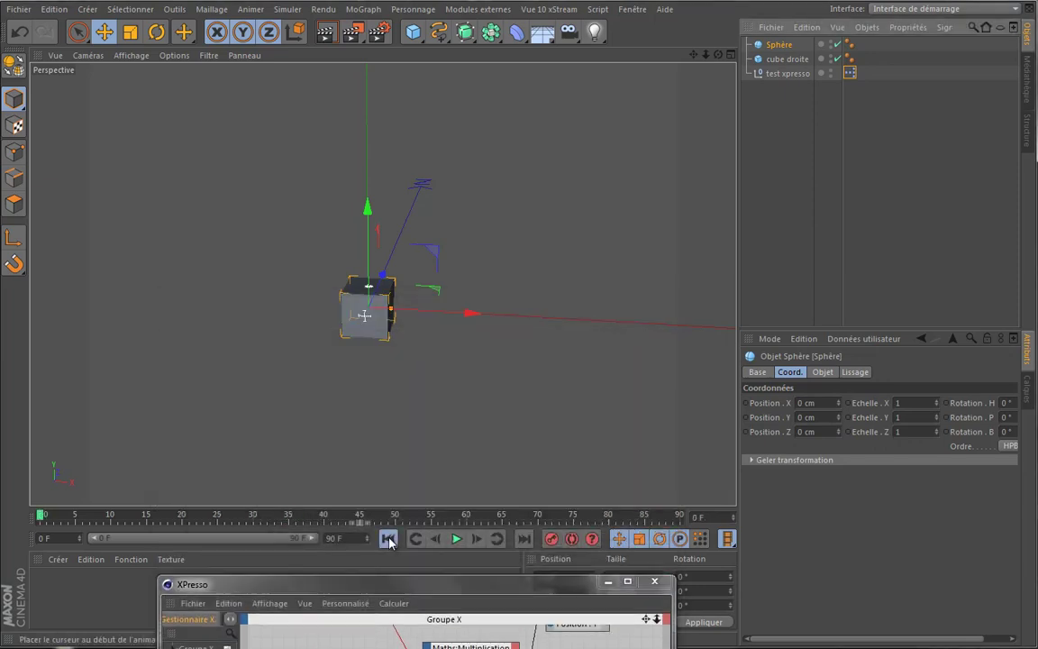
left_click(456, 537)
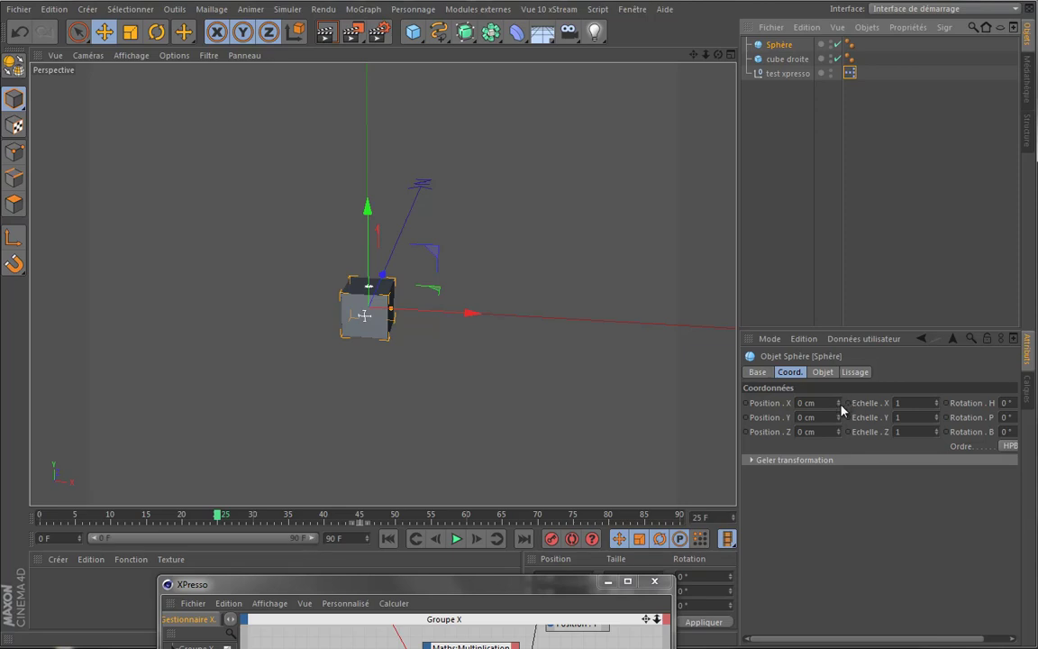
mouse_move(838, 403)
left_mouse_down()
mouse_move(847, 425)
mouse_move(840, 411)
left_mouse_up()
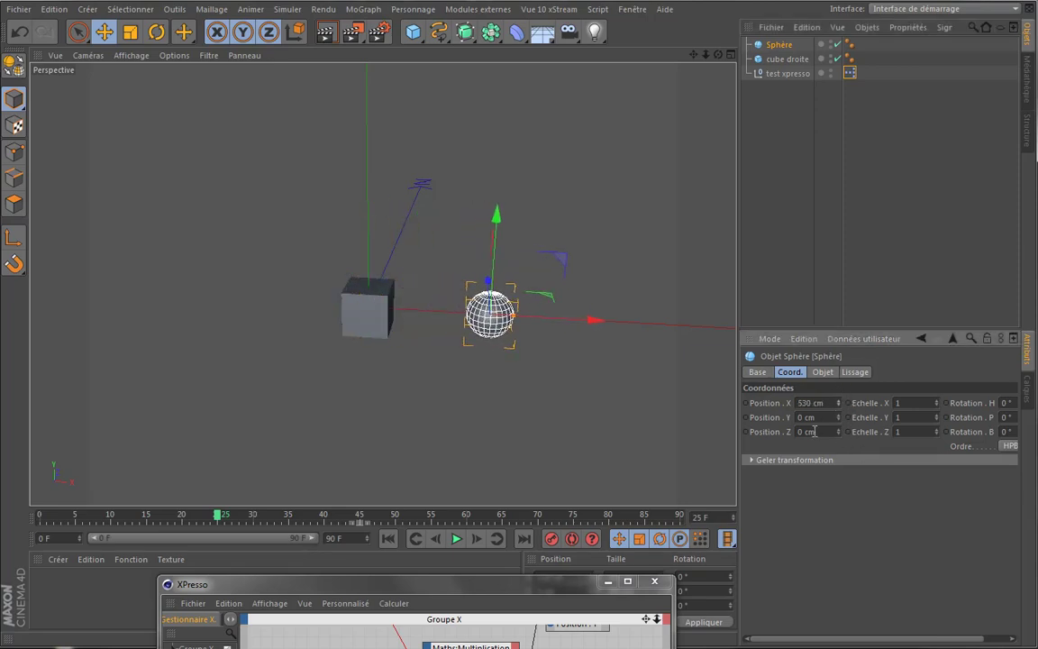
left_click_drag(559, 583, 565, 276)
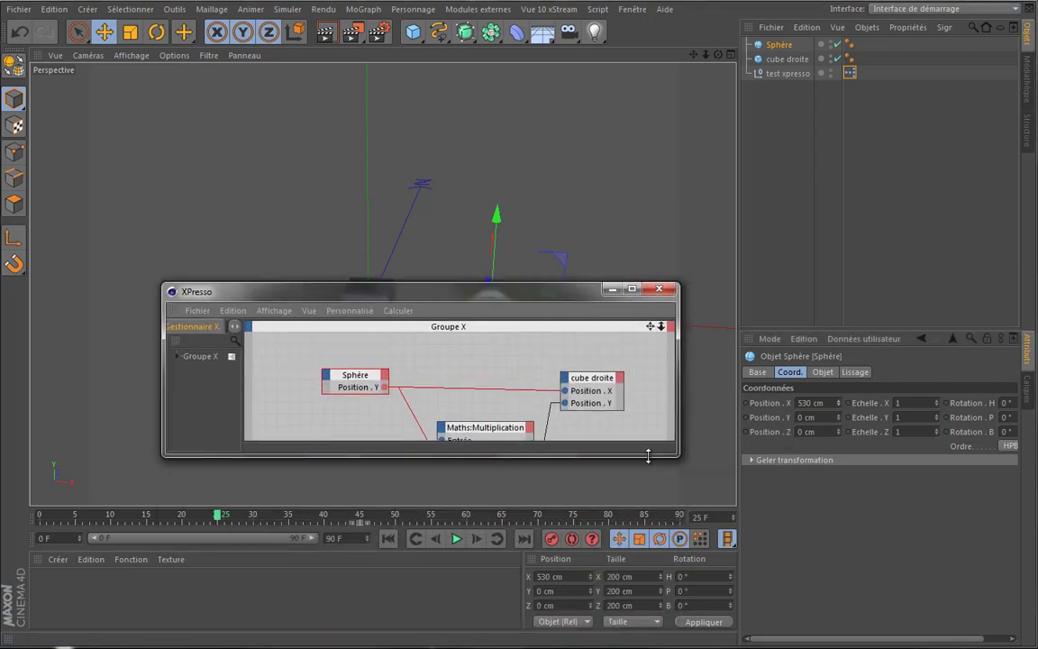
left_click_drag(655, 447, 653, 633)
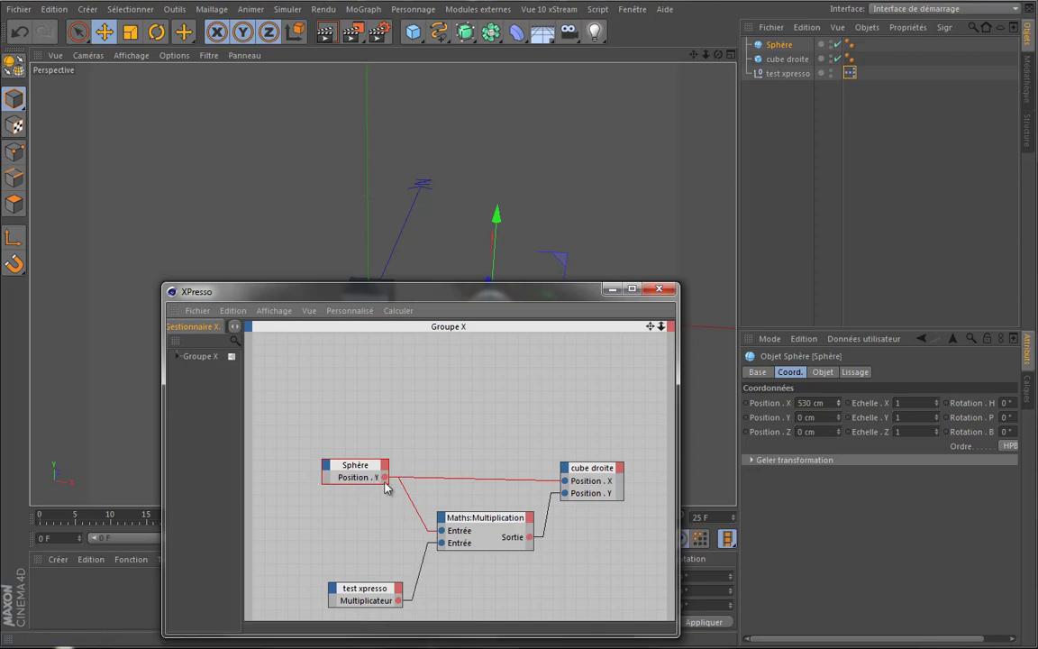
Select the sphere and close the XPresso editor to reveal the cube and sphere.
left_click(786, 73)
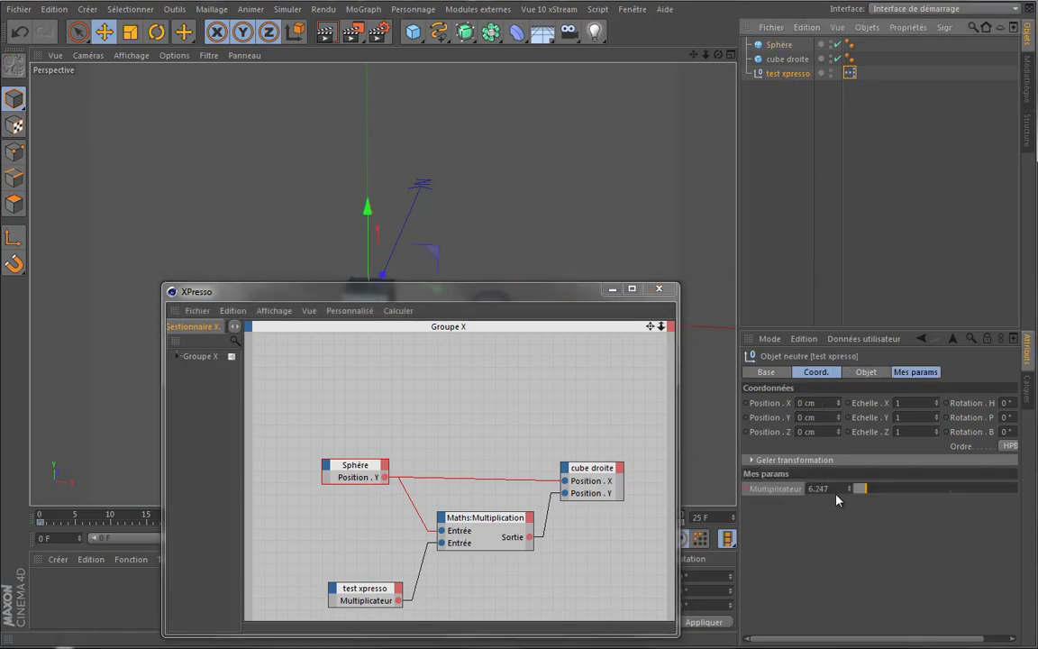
left_click(774, 49)
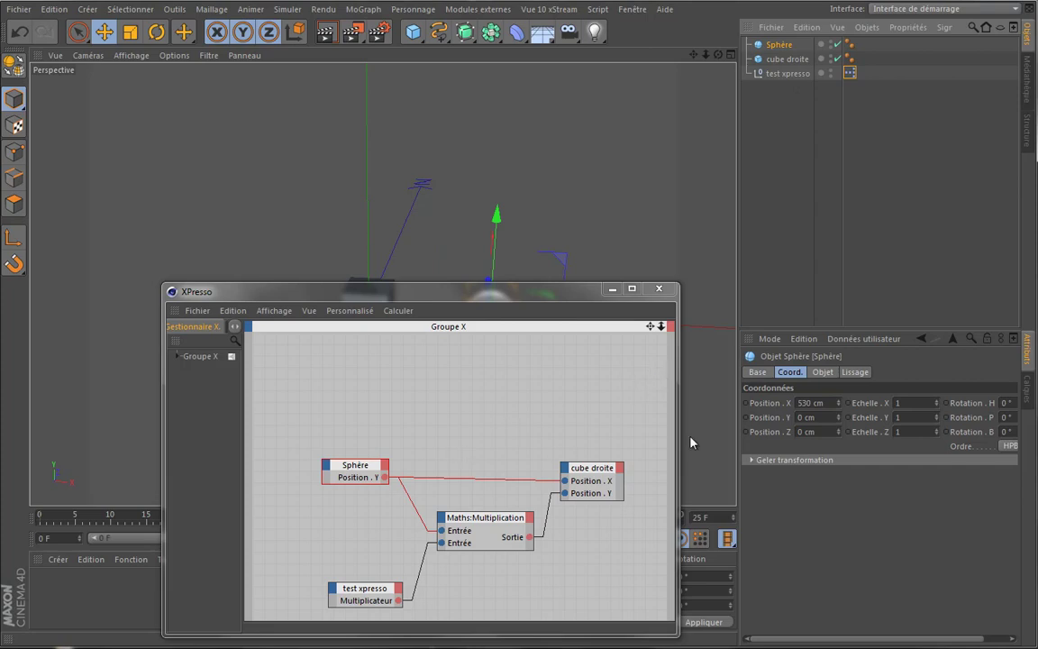
left_click_drag(555, 296, 543, 448)
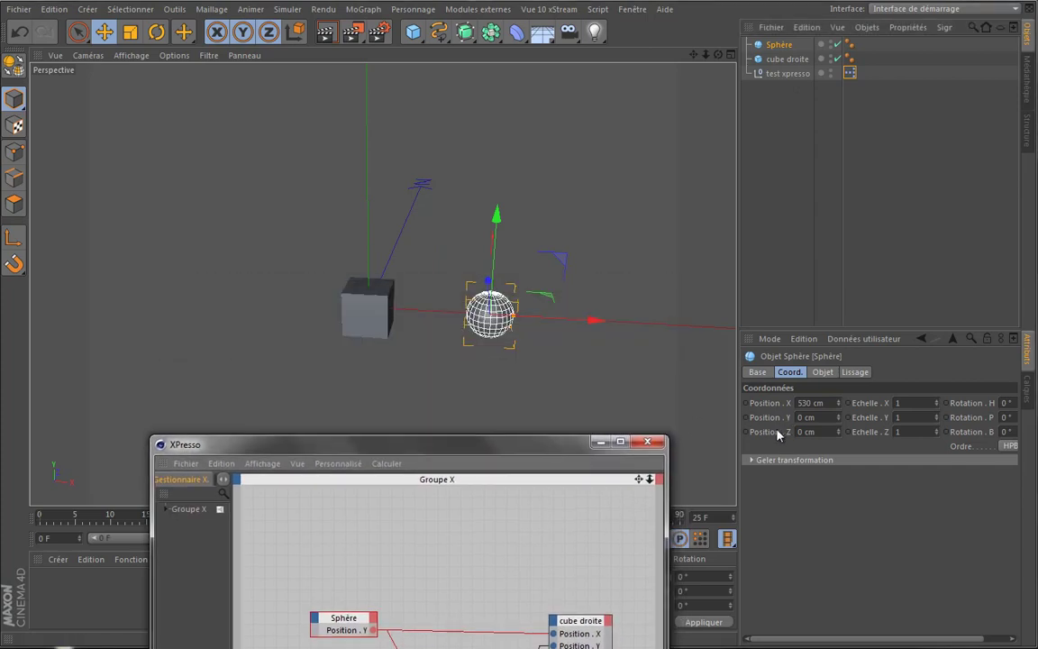
left_click(647, 441)
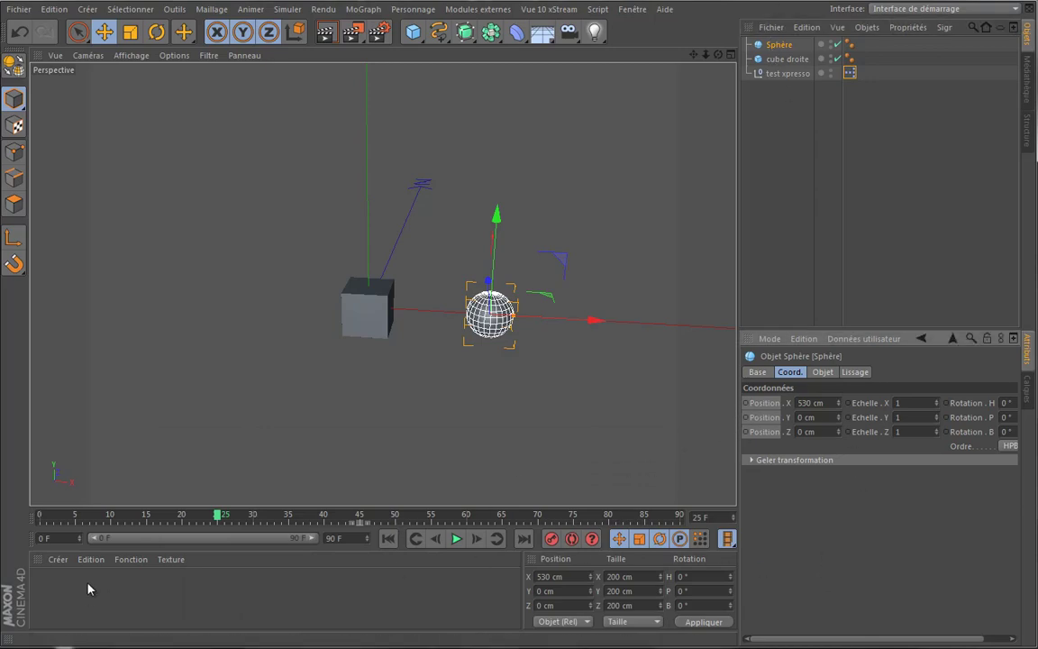
At frame 0, delete the sphere's Position key and its animation track.
left_click_drag(221, 515, 41, 516)
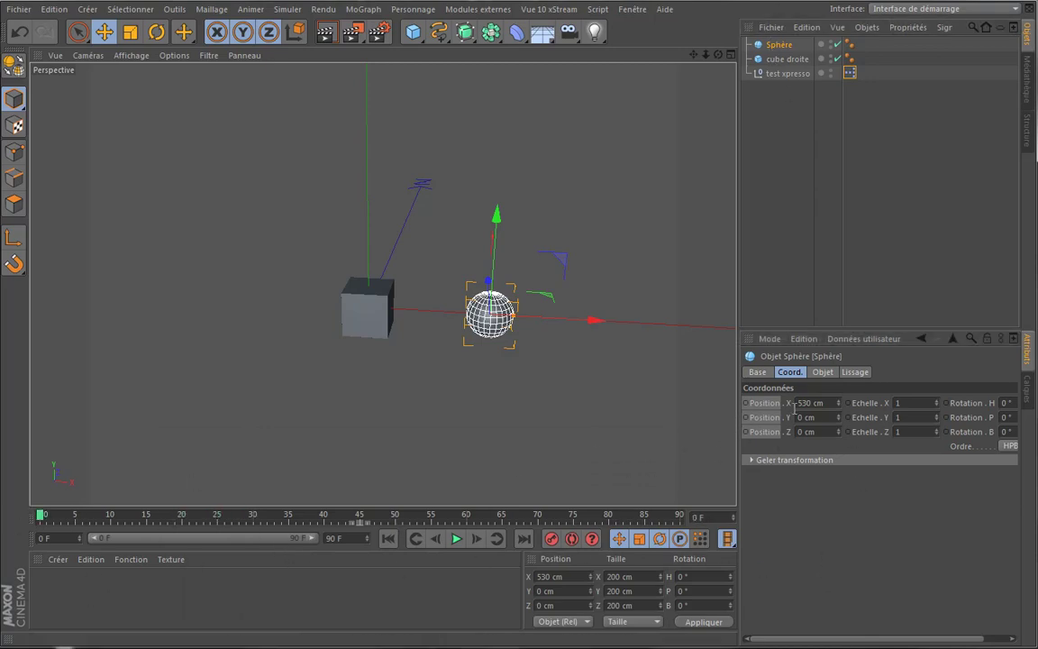
left_click(746, 418, "ctrl")
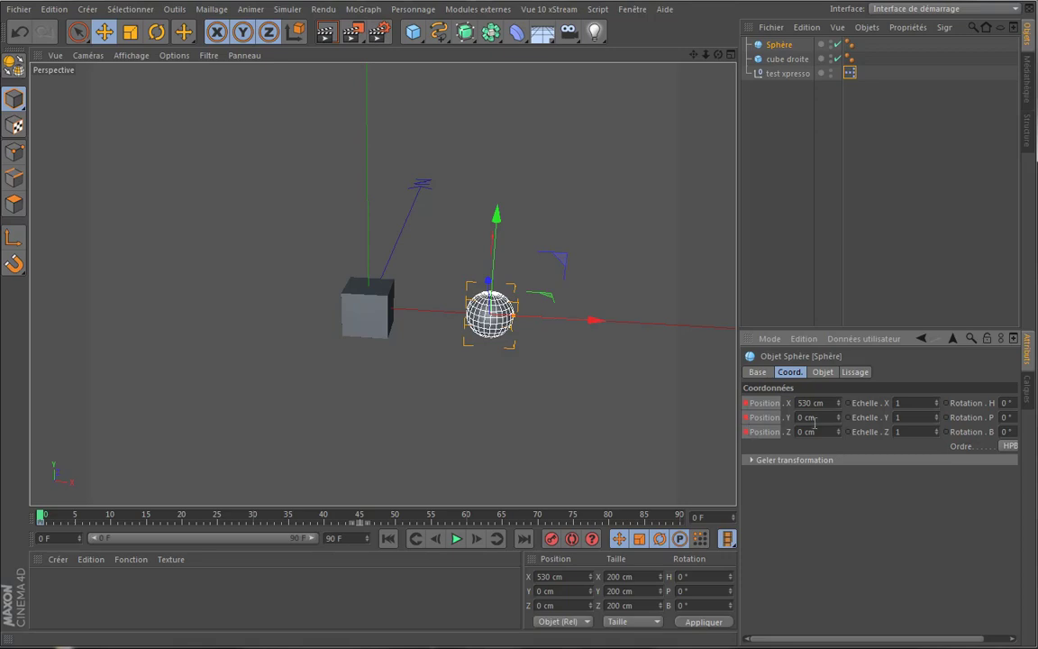
right_click(763, 417)
mouse_move(855, 418)
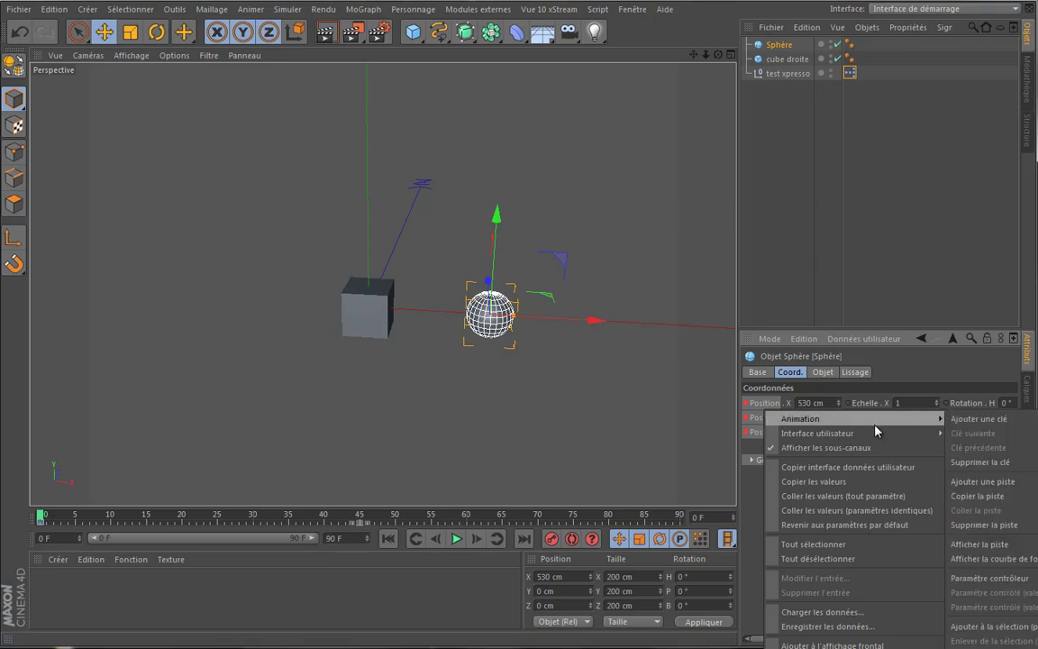
left_click(1003, 463)
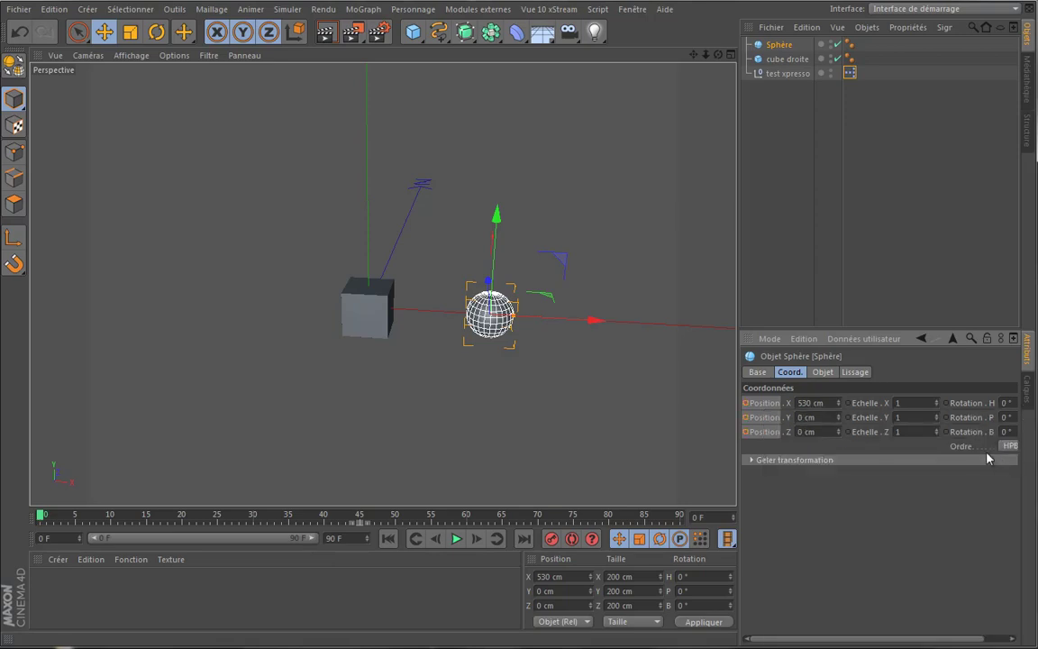
right_click(757, 410)
mouse_move(847, 413)
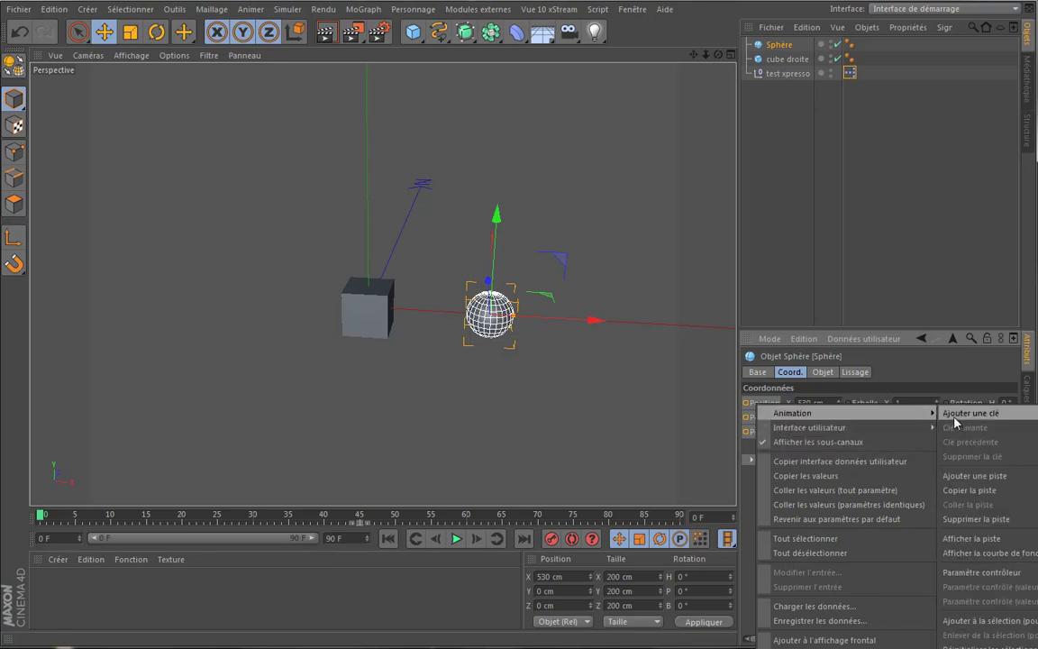
left_click(1025, 520)
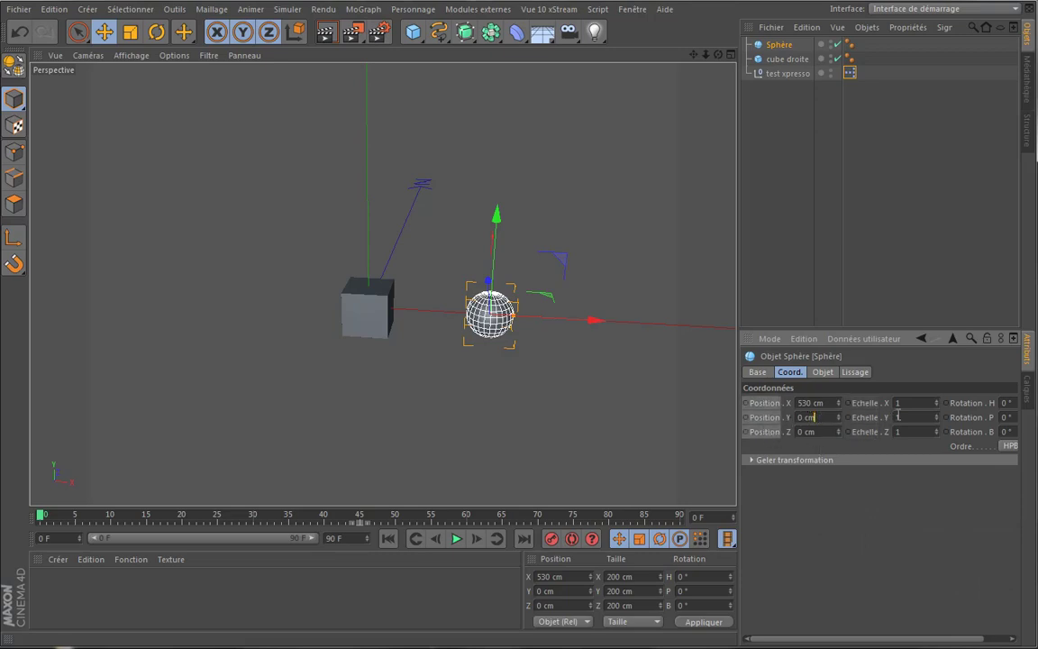
Key the sphere's Position Y at frame 0, then set it to -100 cm at frame 45.
left_click_drag(859, 435, 863, 403)
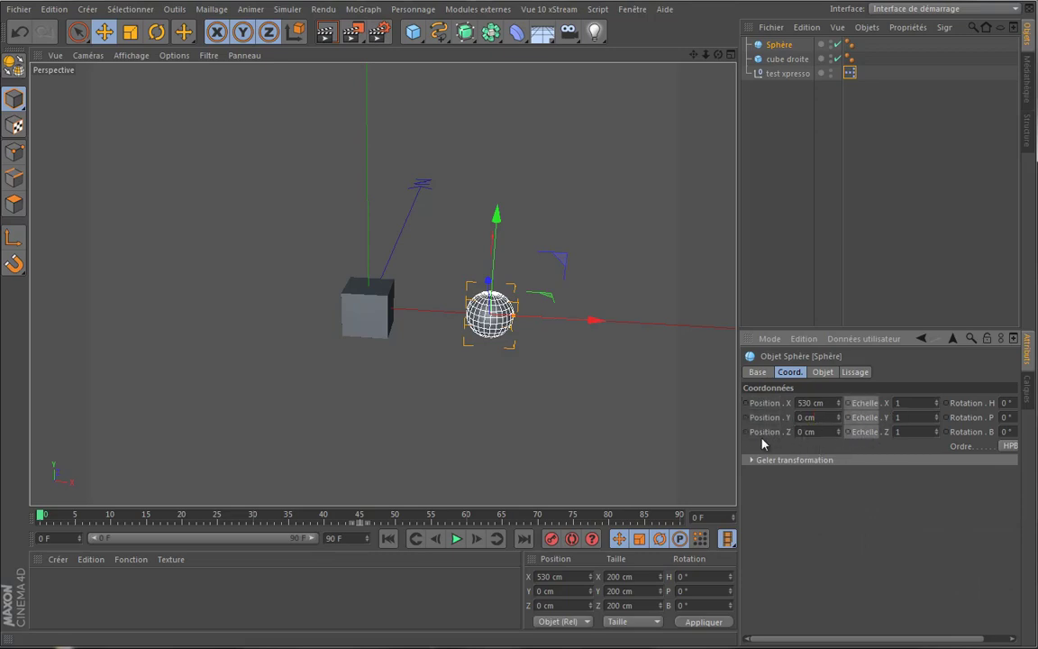
left_click(744, 418, "ctrl")
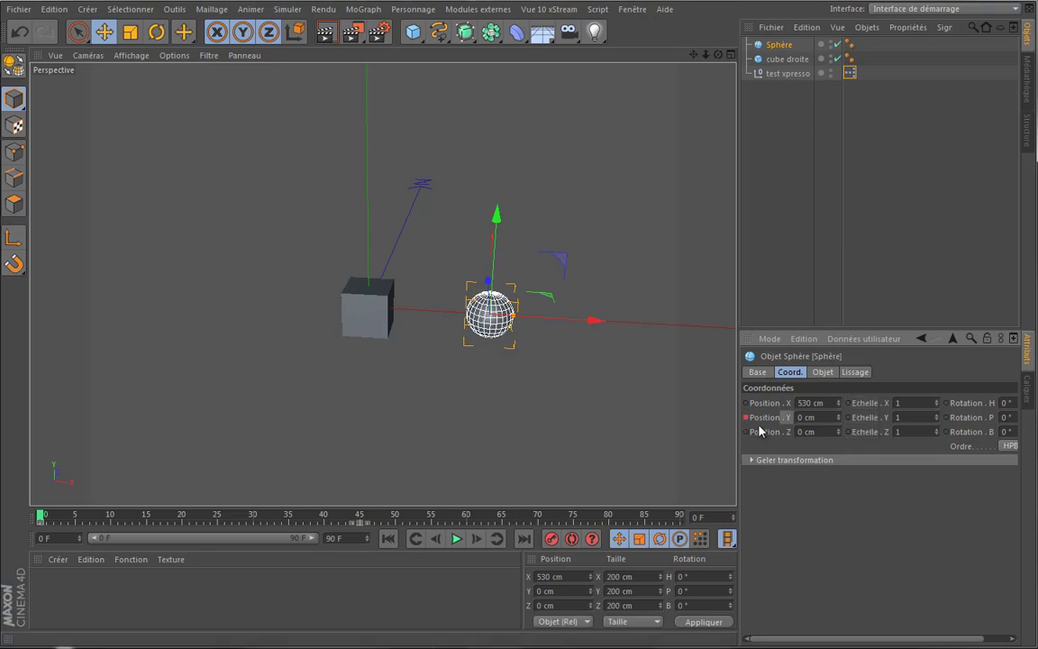
left_click(45, 515)
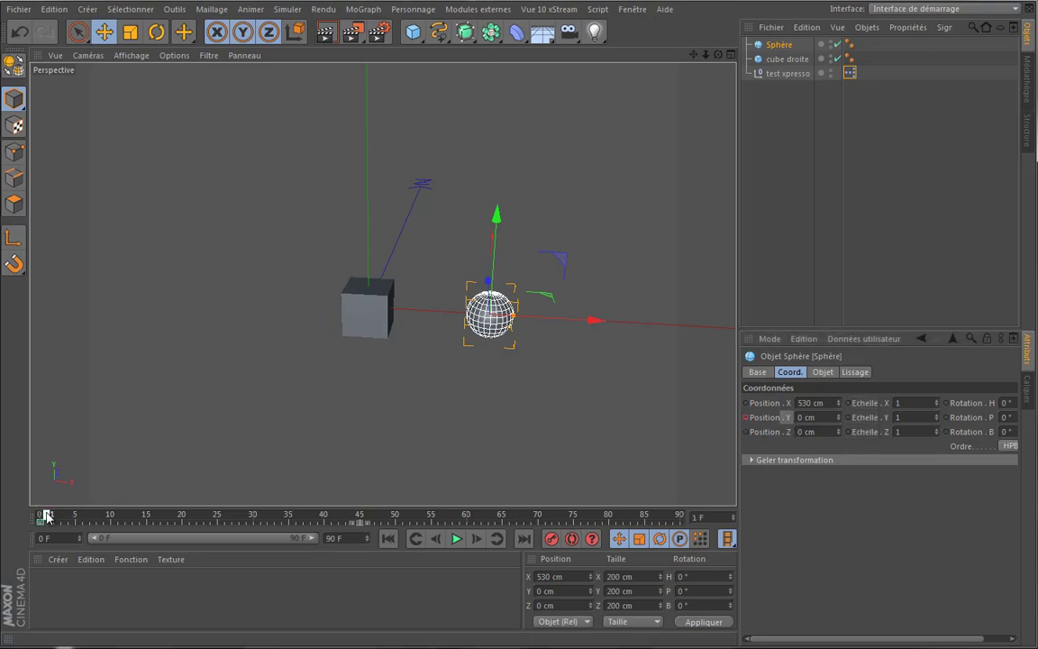
left_click_drag(45, 515, 360, 515)
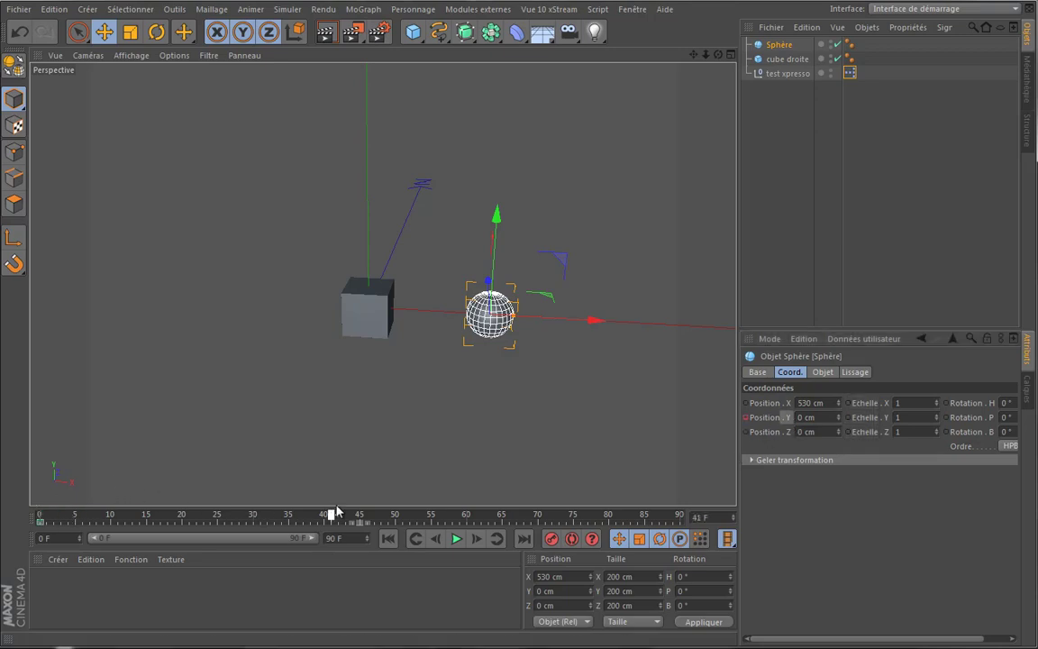
left_click(818, 417)
type("-100")
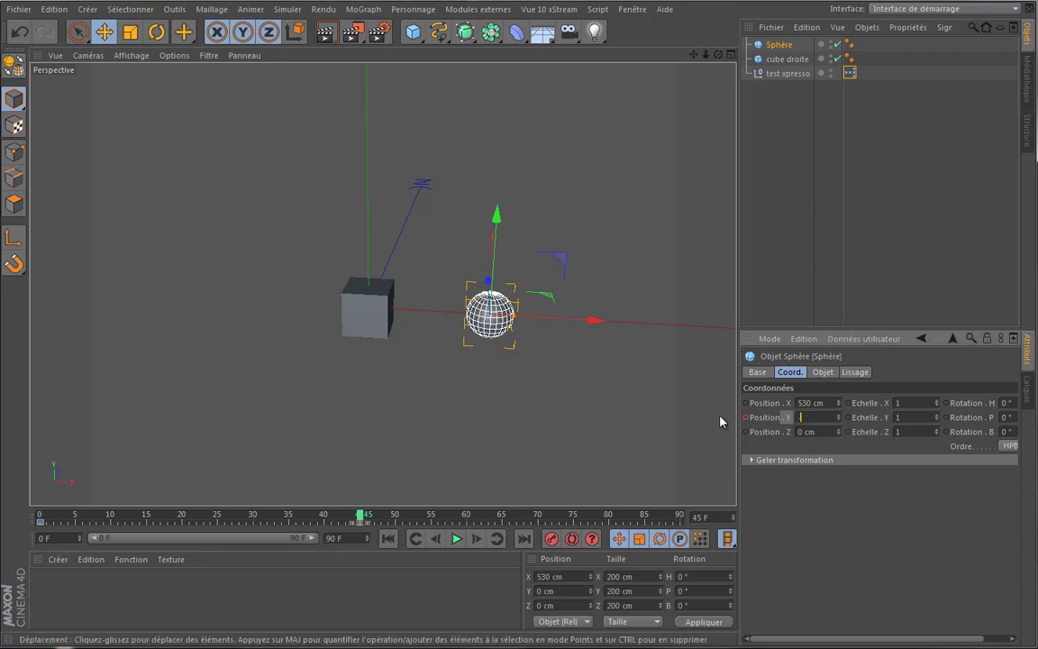
key("Return")
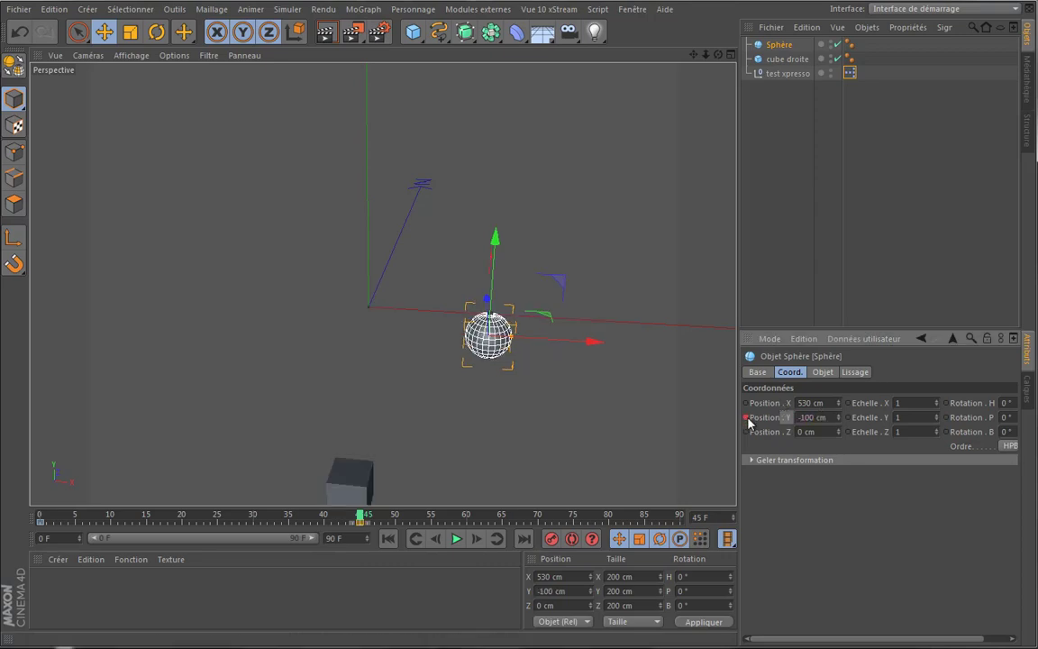
Key the sphere's Position Y at 100 cm on frame 90, then rewind to frame 0.
left_click_drag(360, 515, 679, 521)
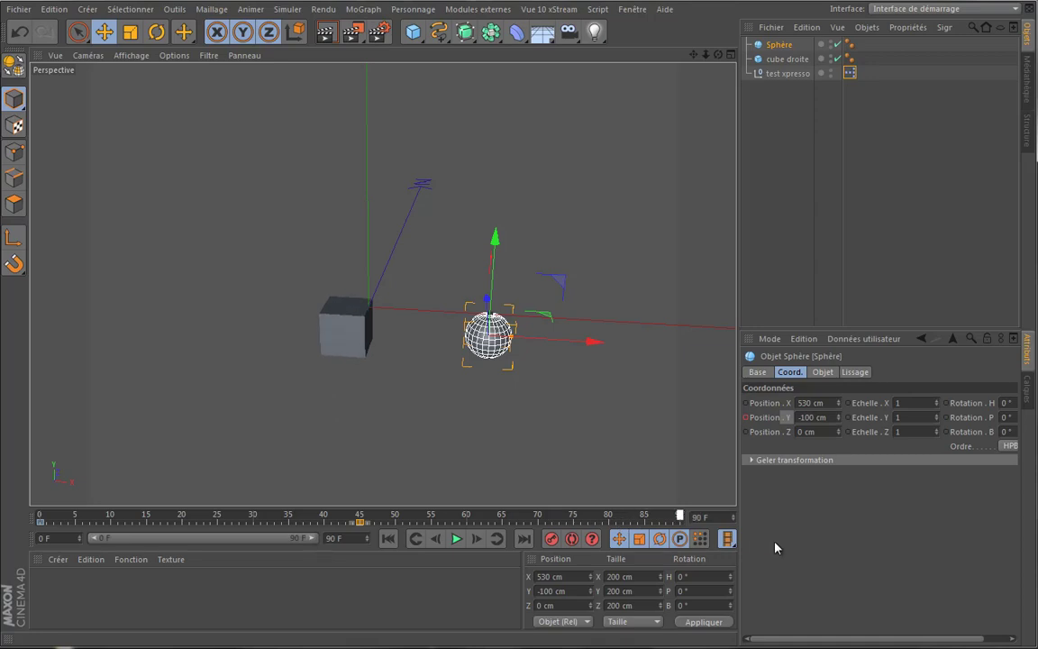
double_click(826, 418)
type("100")
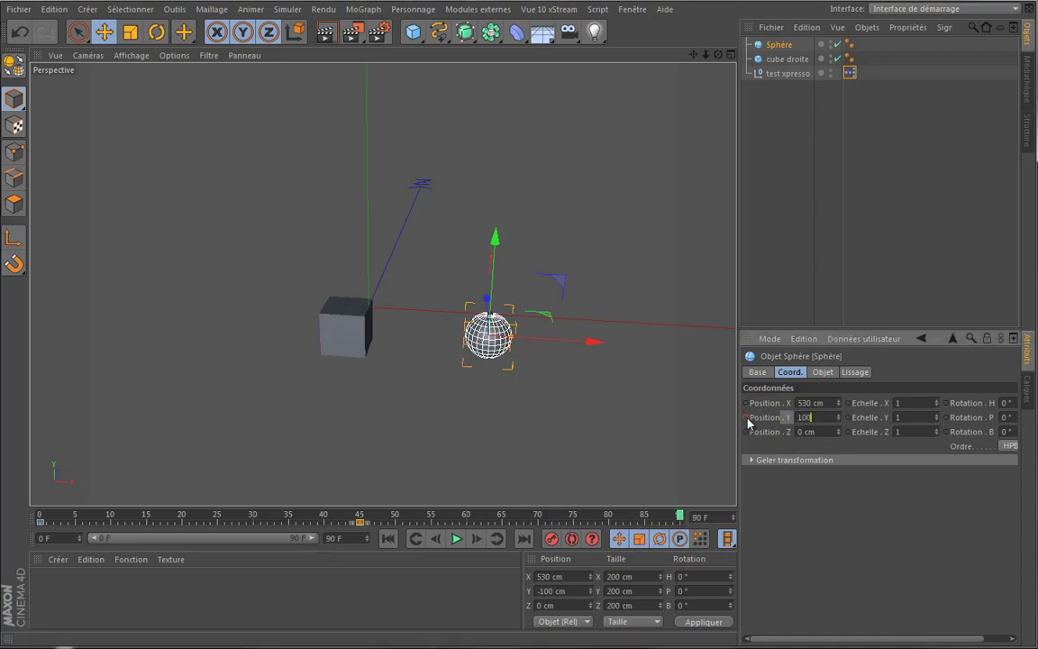
left_click(746, 417, "ctrl")
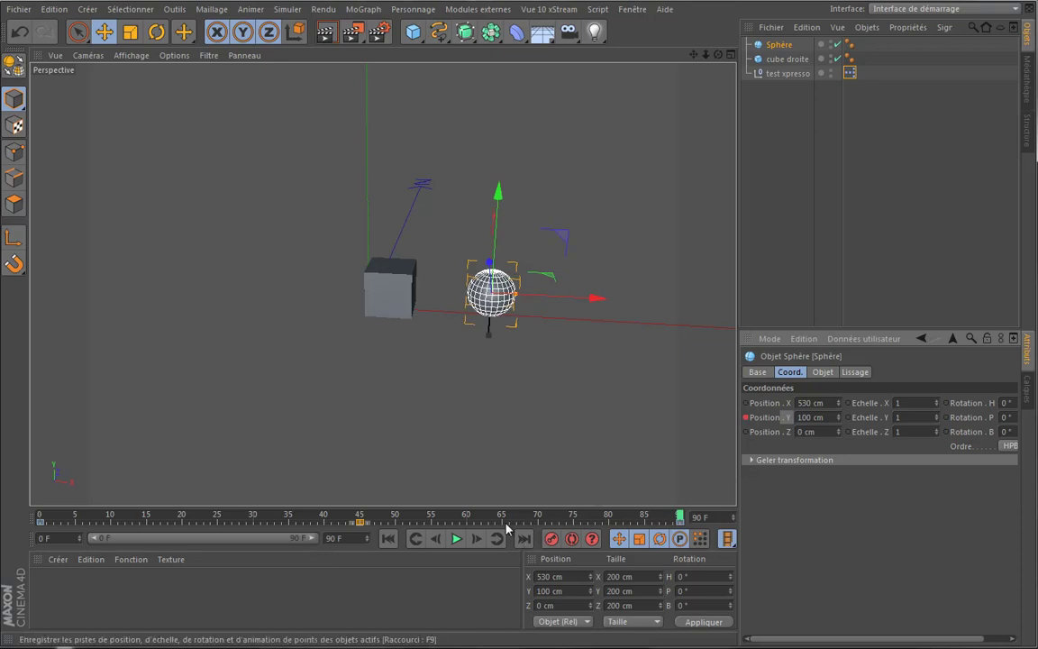
left_click(388, 538)
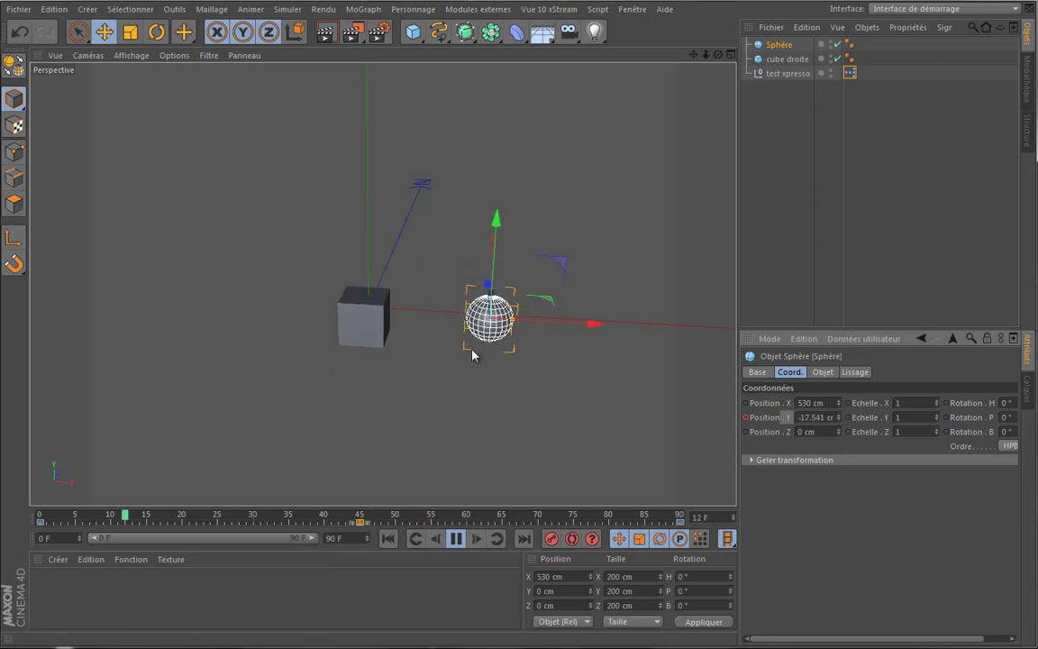
Stop playback and reopen the test xpresso XPresso editor, moving it up into view.
left_click(456, 537)
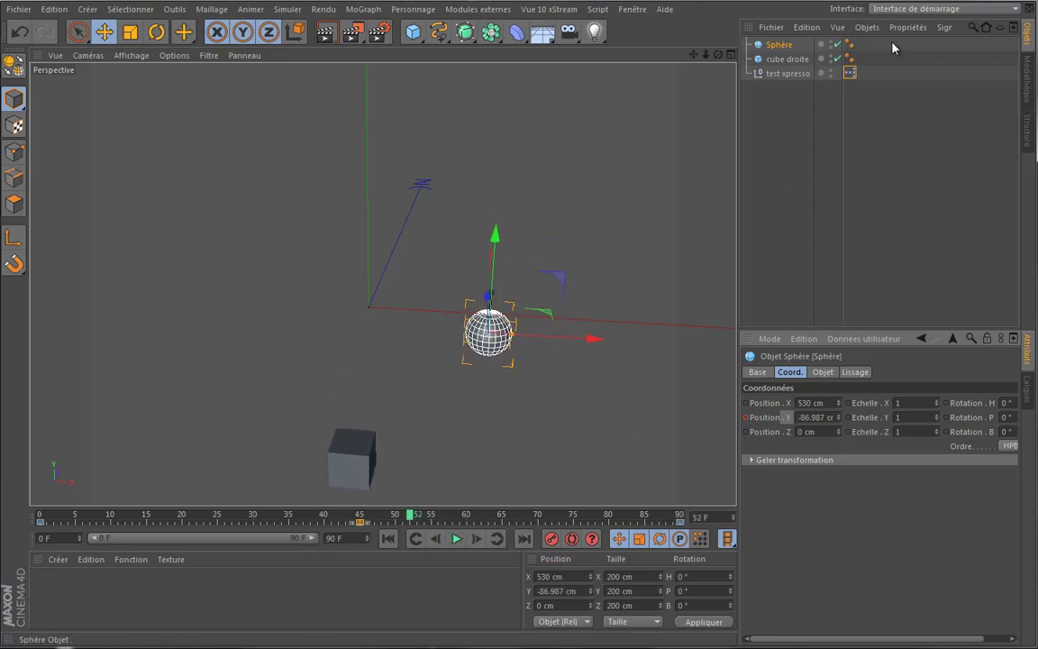
double_click(854, 78)
left_click_drag(475, 439, 429, 236)
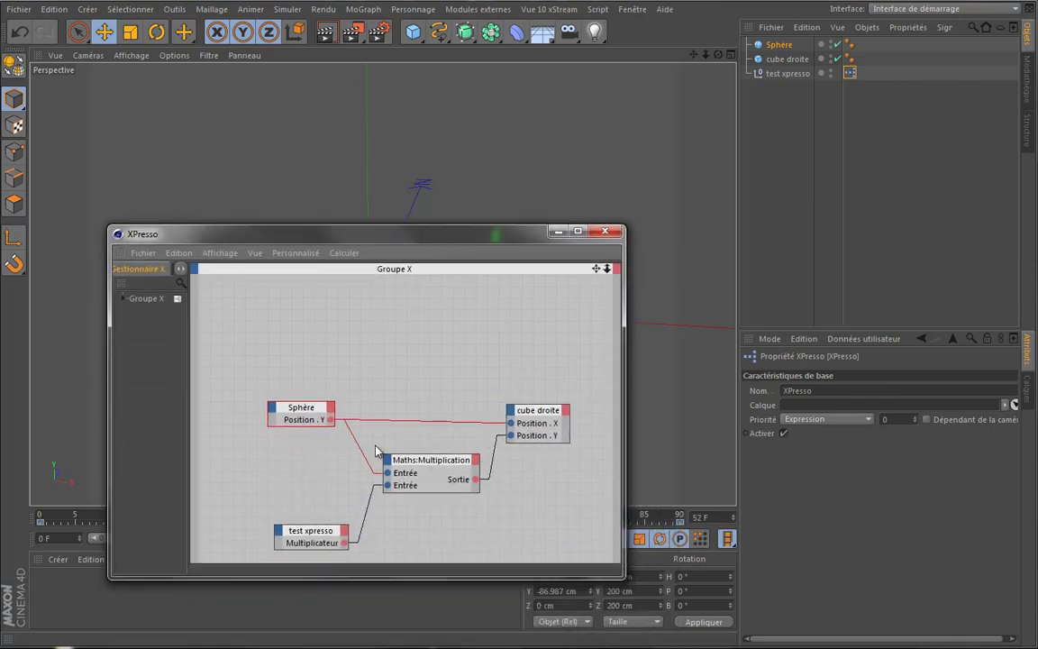
Nudge the cube droite node, then select test xpresso to show its 9.414 Multiplicateur.
left_click(545, 413)
left_click_drag(545, 416, 538, 413)
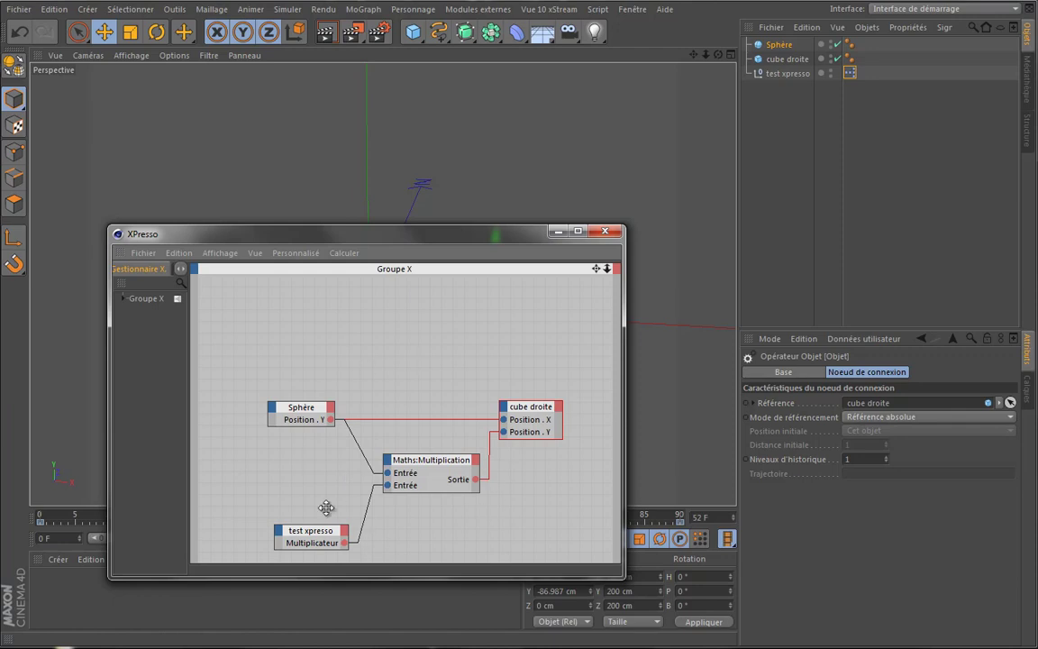
left_click(786, 74)
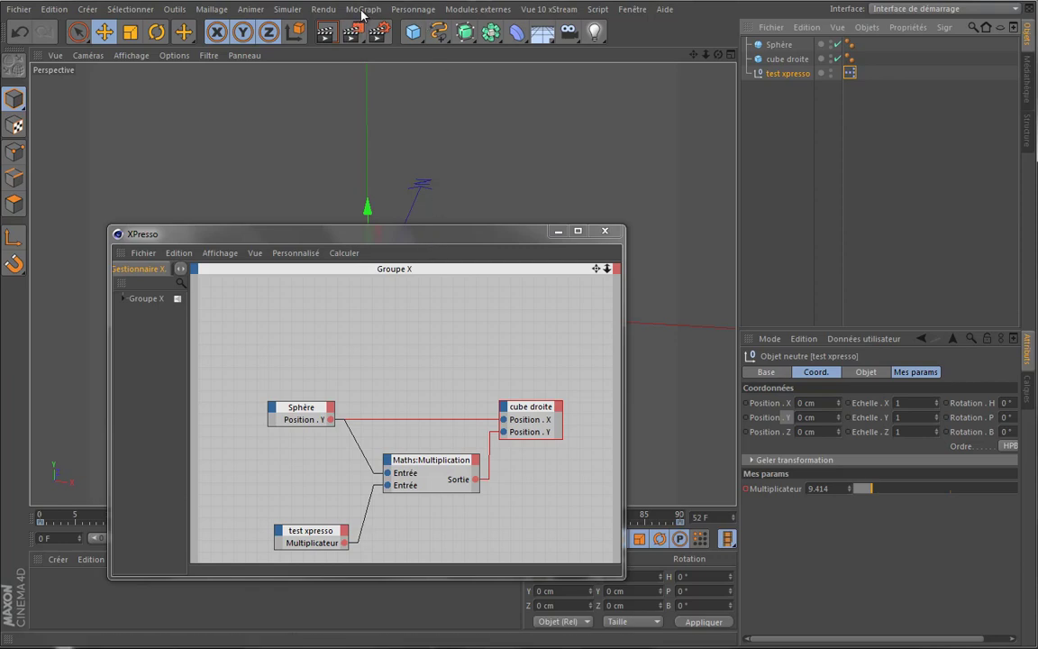
left_click(286, 9)
mouse_move(309, 79)
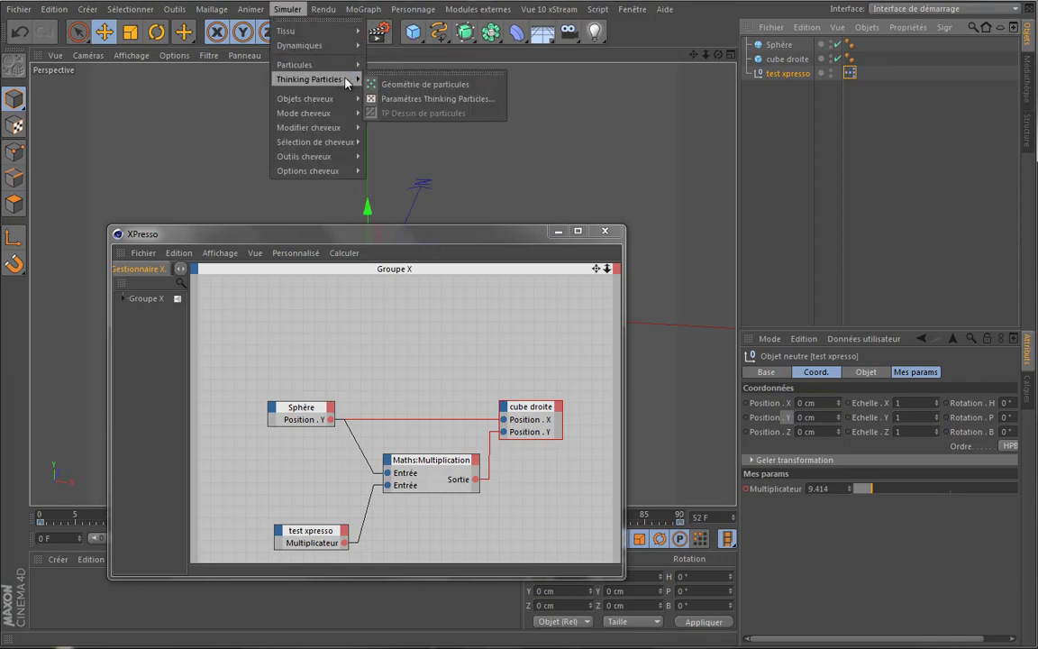
left_click(509, 151)
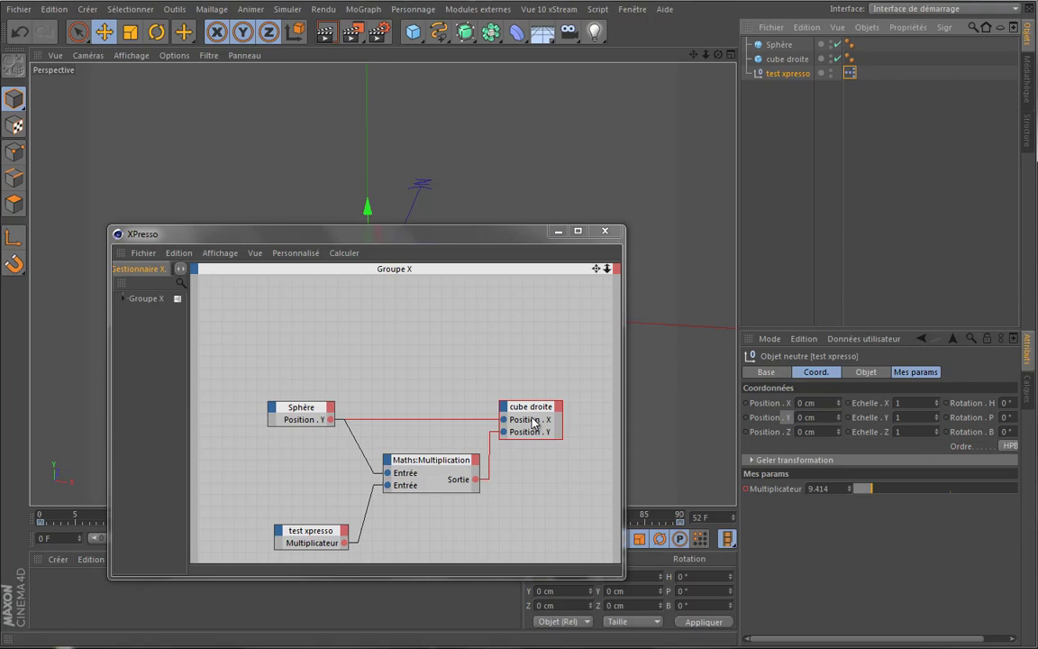
left_click_drag(595, 269, 494, 304)
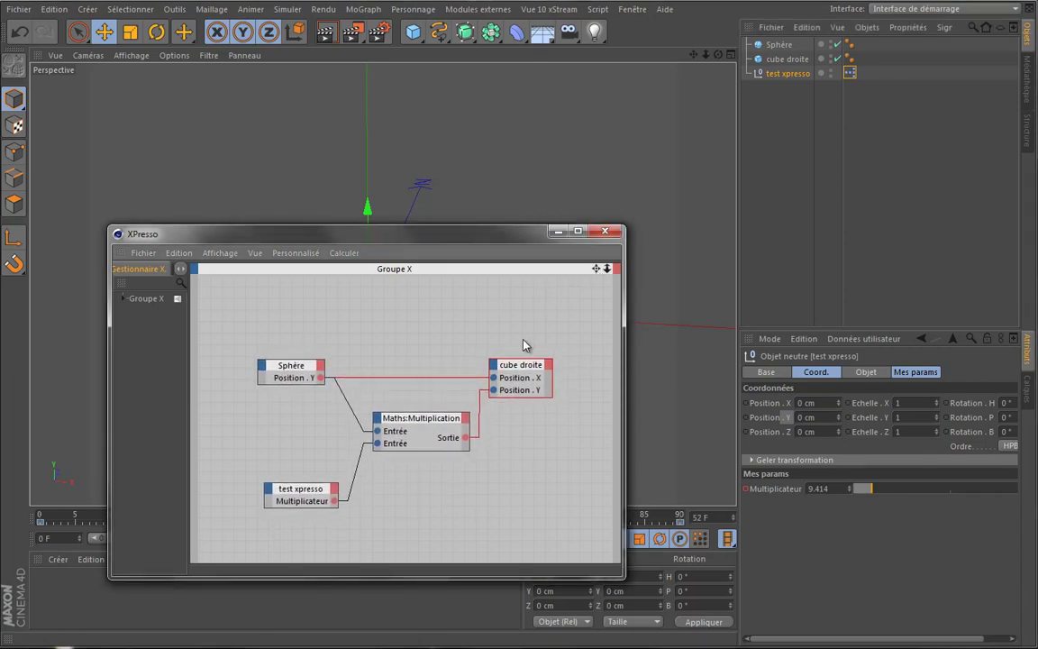